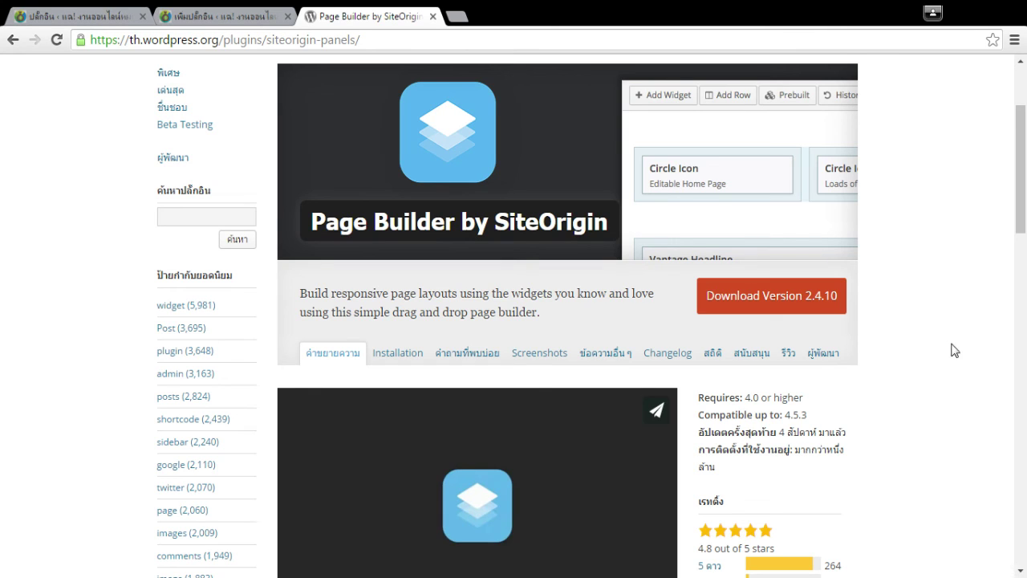
In the plugins list, deactivate SiteOrigin Widgets Bundle and leave Page Builder by SiteOrigin active.
click(73, 16)
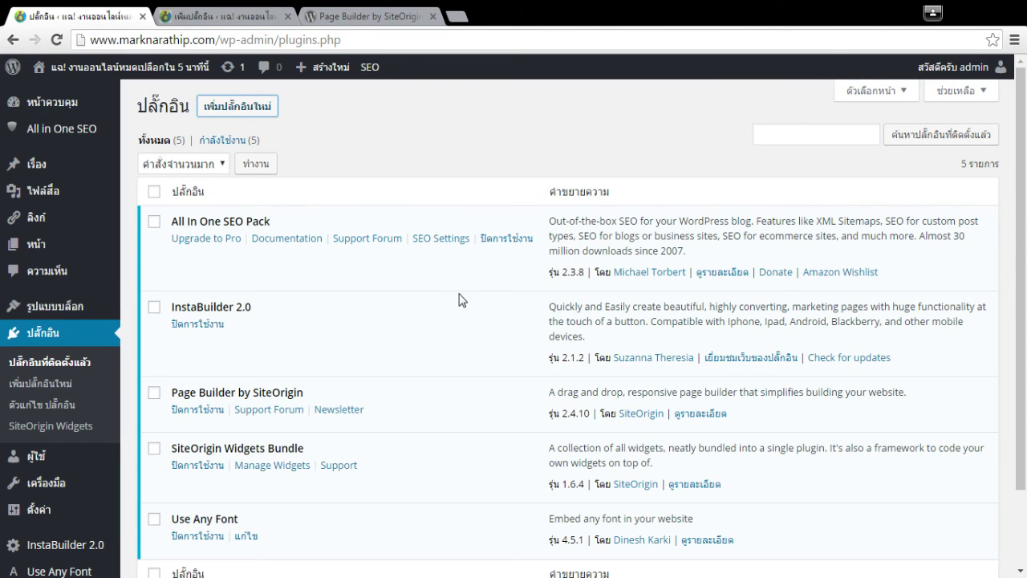
scroll(462, 300, down, 3)
drag(225, 355, 295, 355)
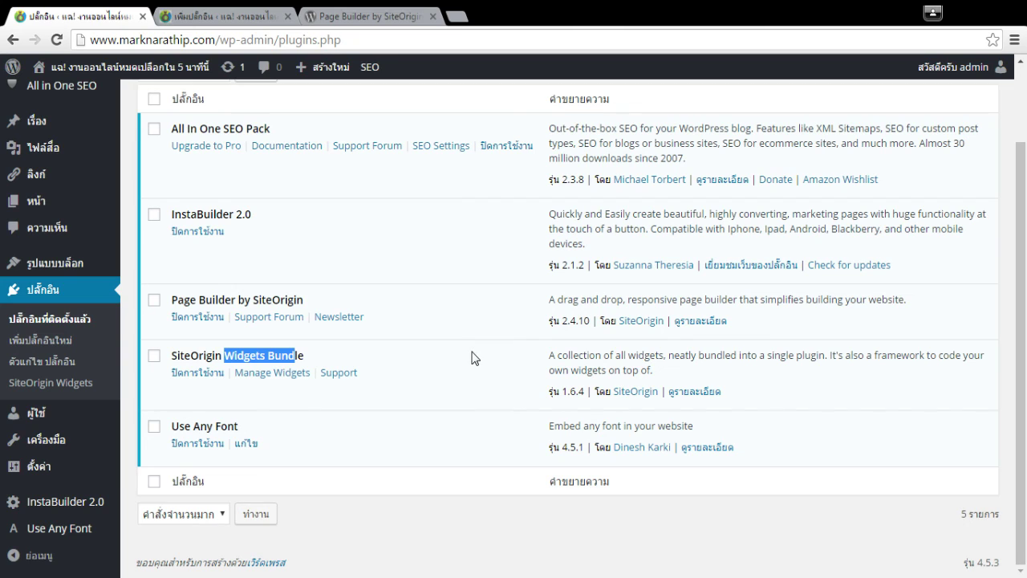
drag(203, 355, 273, 371)
click(267, 355)
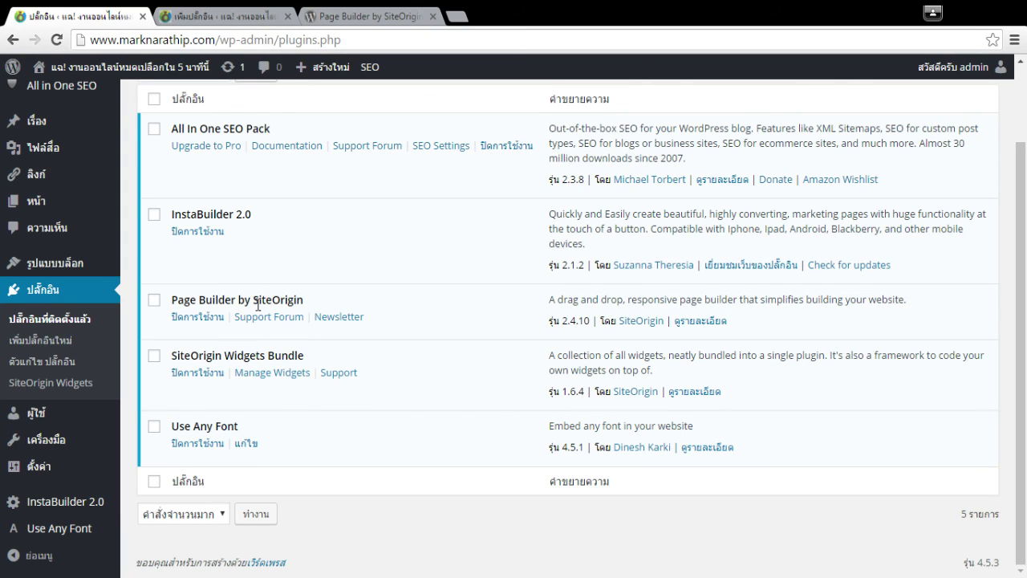
drag(225, 300, 249, 300)
click(245, 299)
click(201, 373)
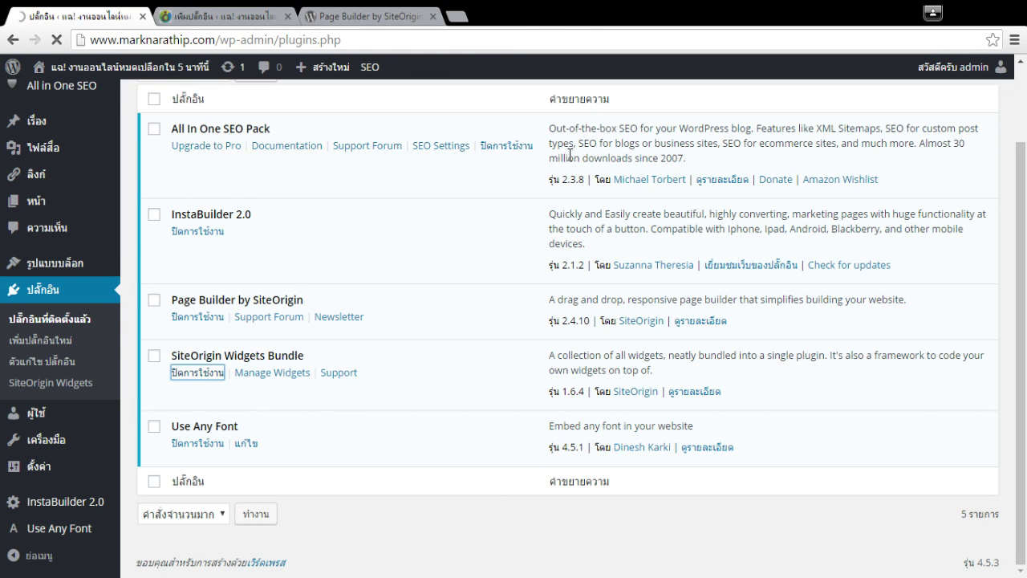
scroll(419, 321, down, 2)
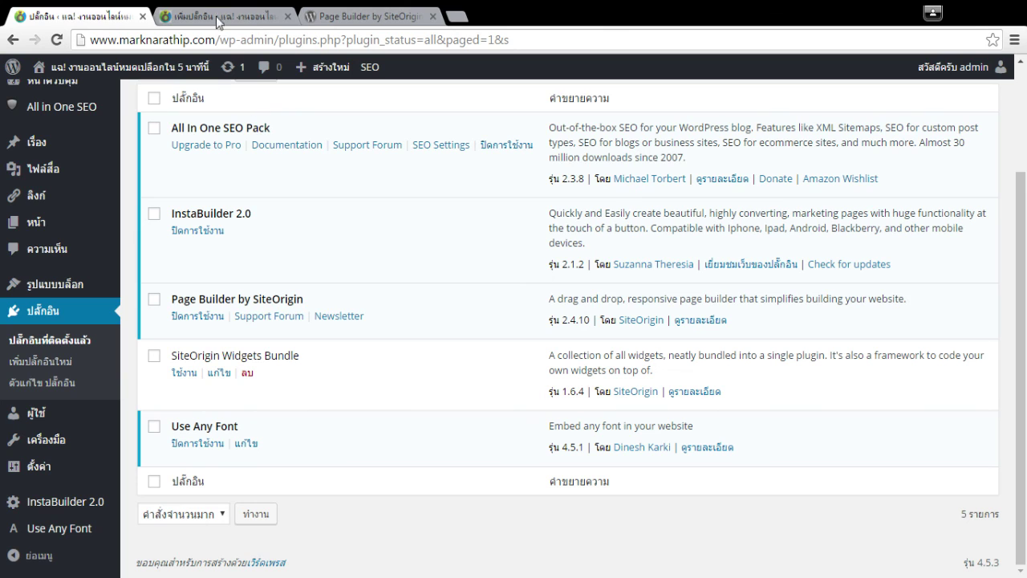
click(455, 16)
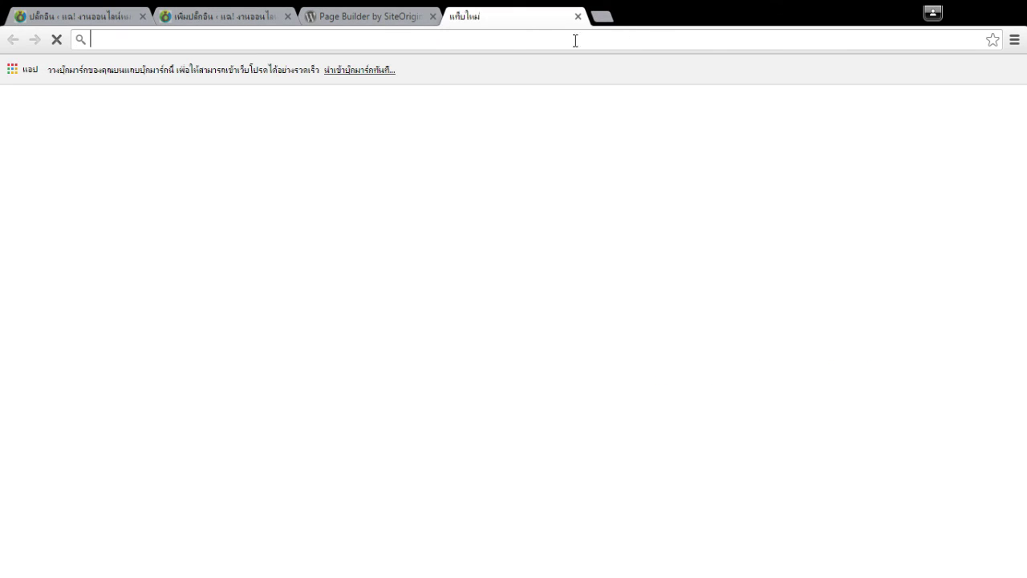
click(573, 16)
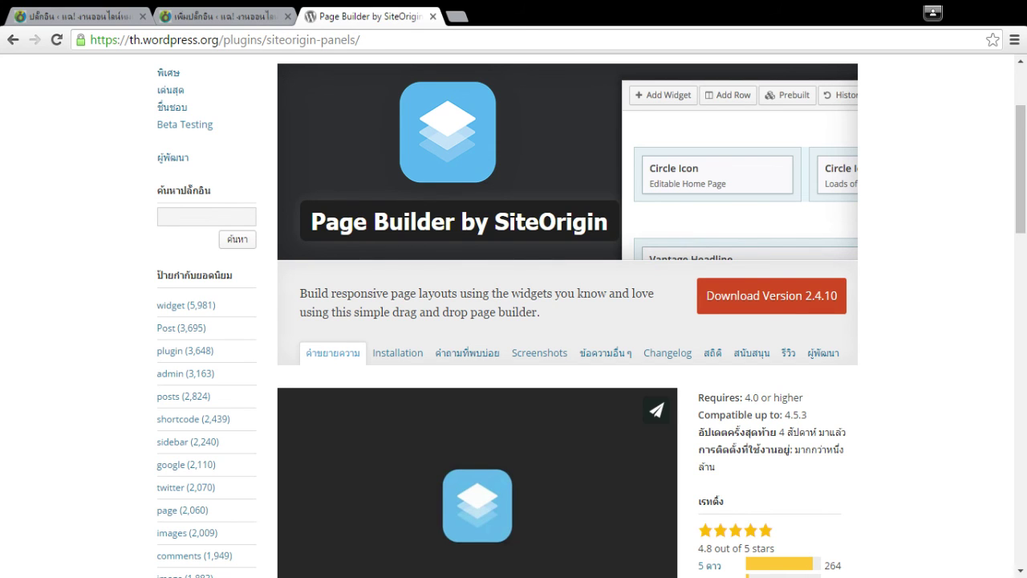
key(ctrl+1)
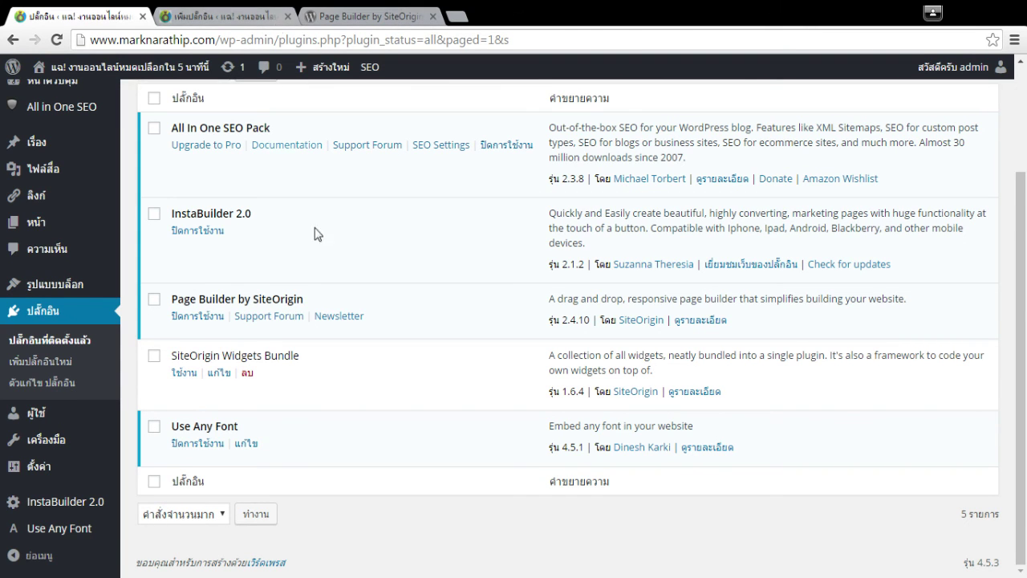
Close the Page Builder plugin details on the search results and open a new blank browser tab.
click(212, 16)
click(813, 86)
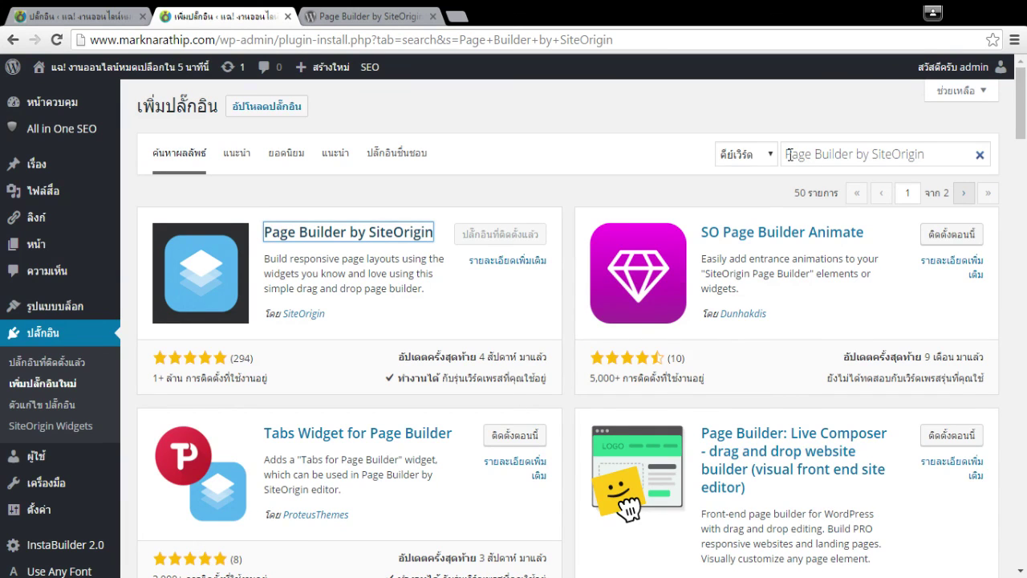
click(456, 16)
click(258, 16)
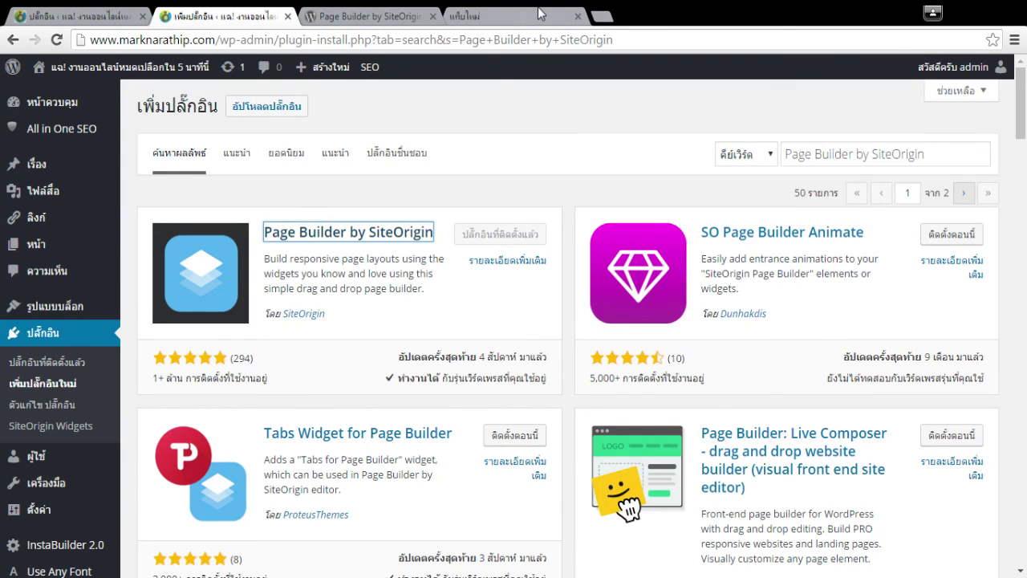
click(539, 14)
Log in at smartpaysteam.com/login/member with the member reference number and password.
text(sm)
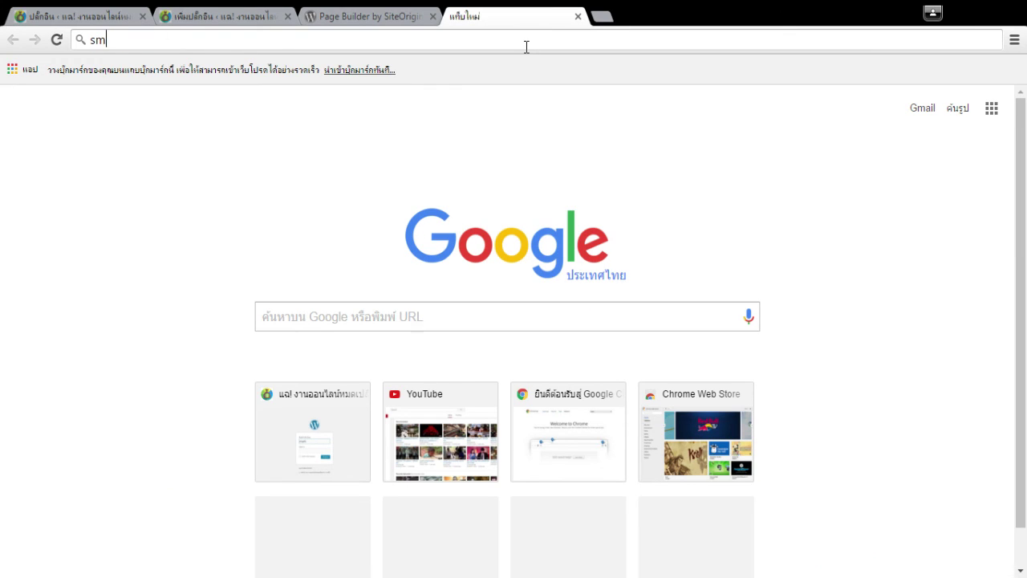
text(artpaysteam.com/l)
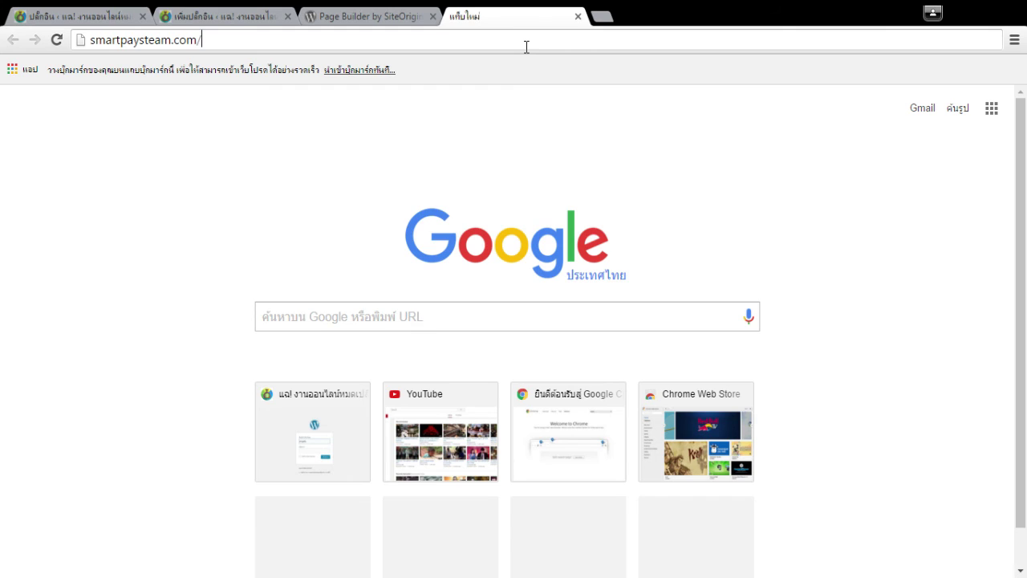
text(ogin/member)
key(Return)
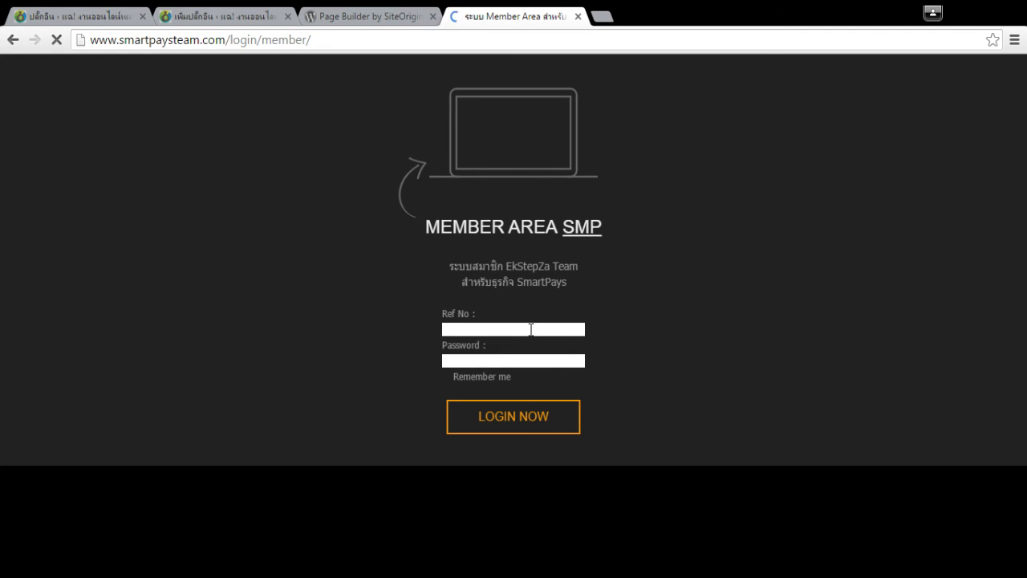
click(531, 329)
text(7)
key(Tab)
text(••••••)
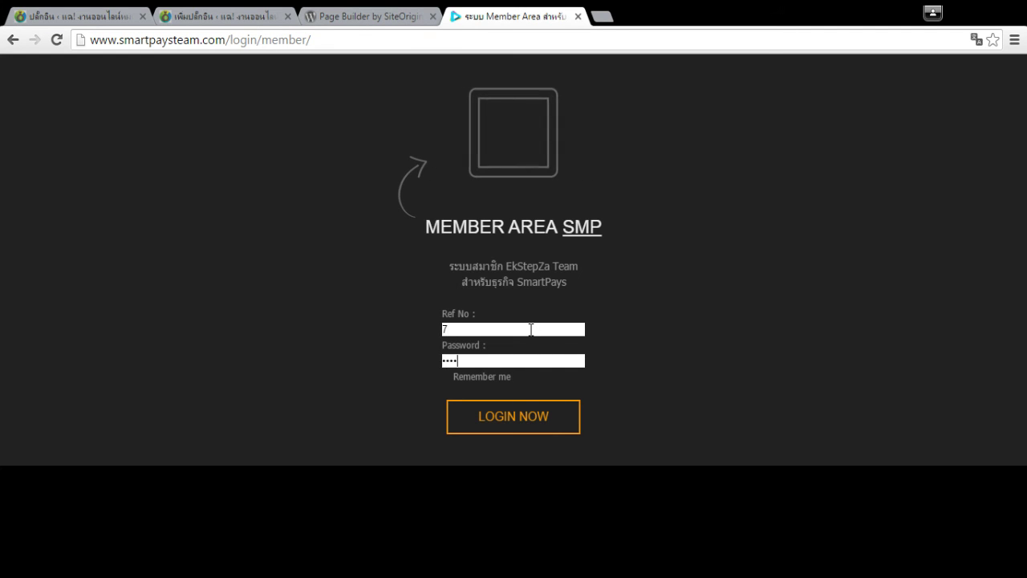
text(••••••••)
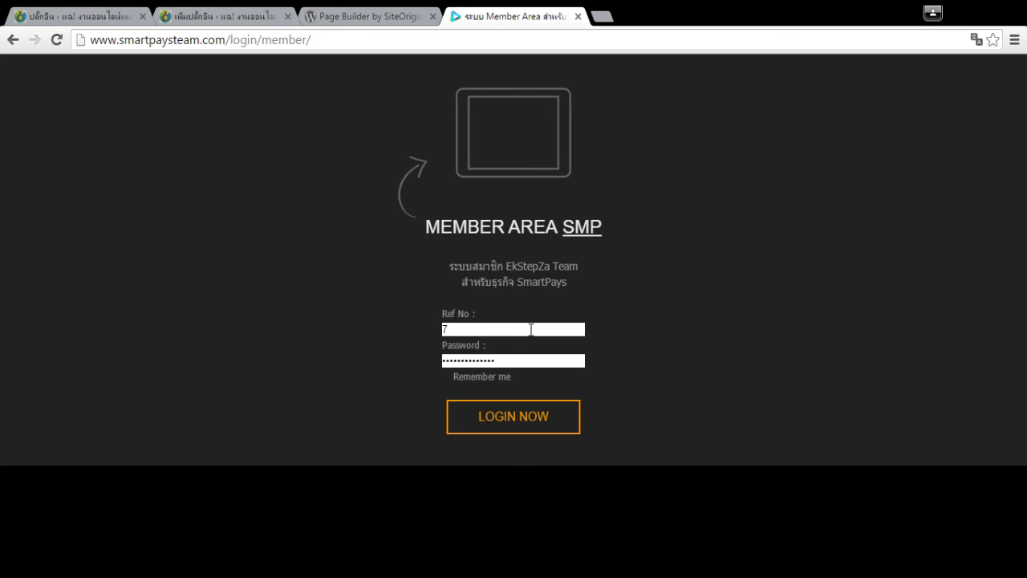
key(Return)
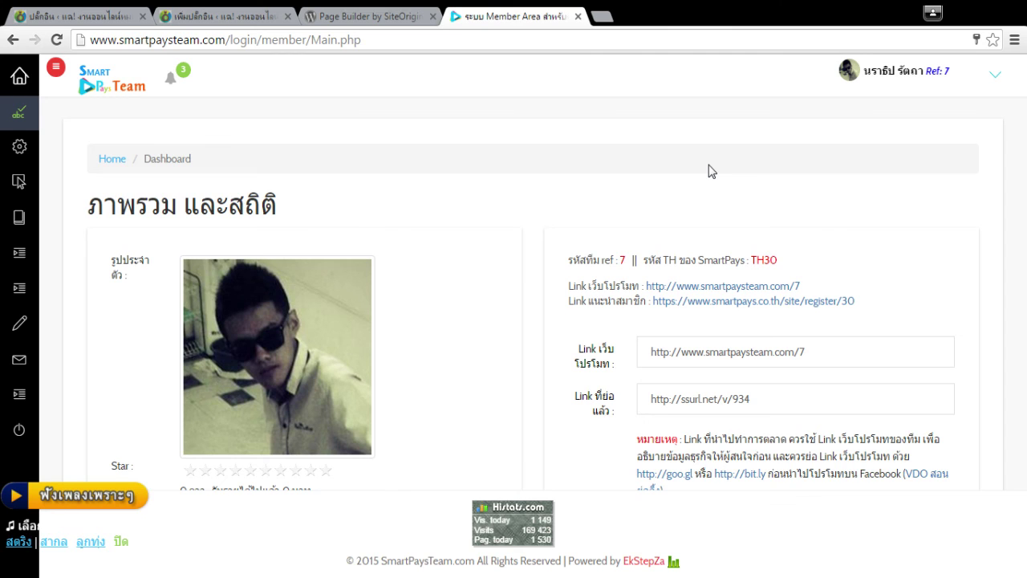
Open the domain registration and WordPress install service page and scroll through its packages.
mouse_move(19, 401)
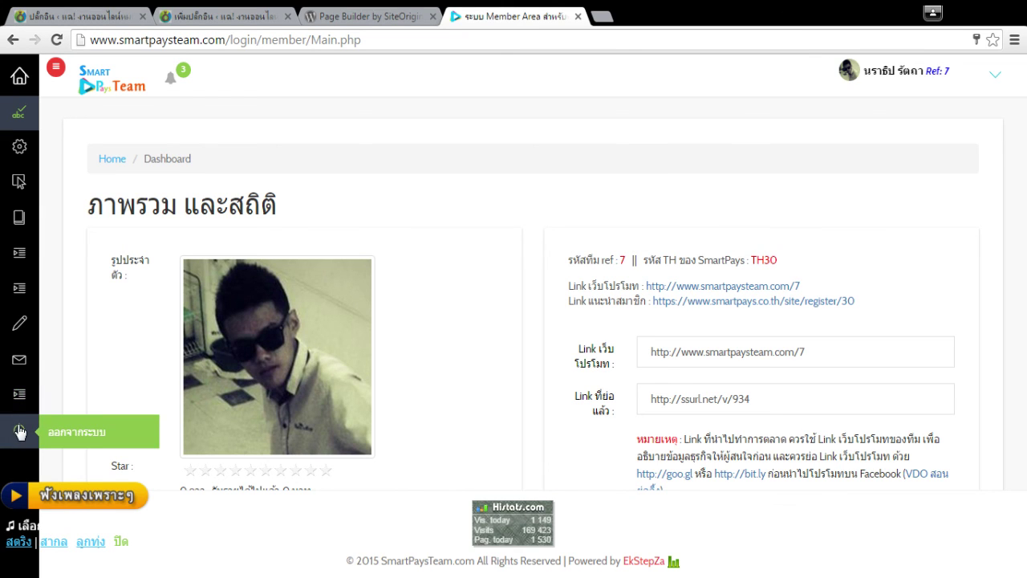
click(71, 434)
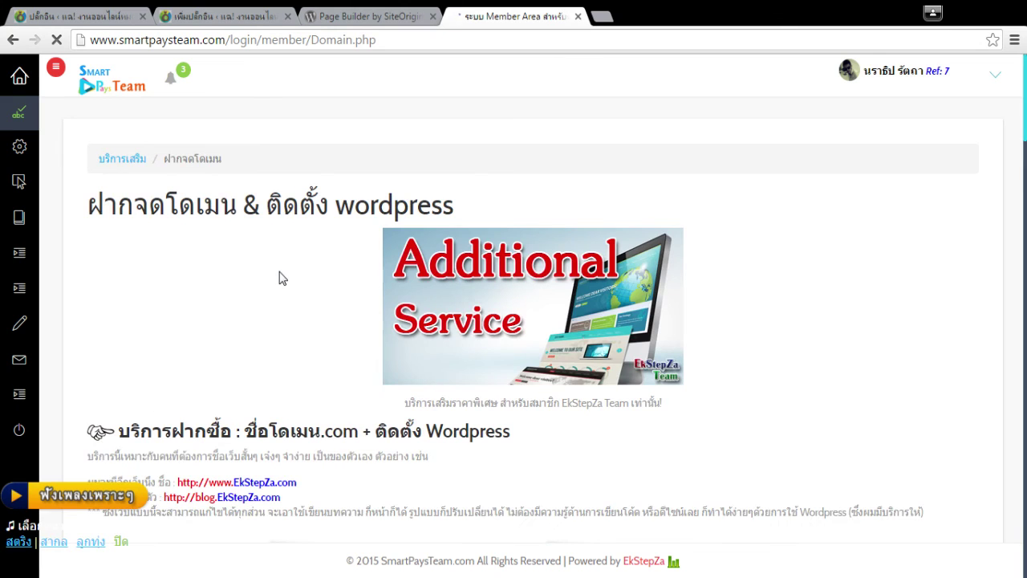
scroll(280, 271, down, 2)
scroll(280, 272, down, 2)
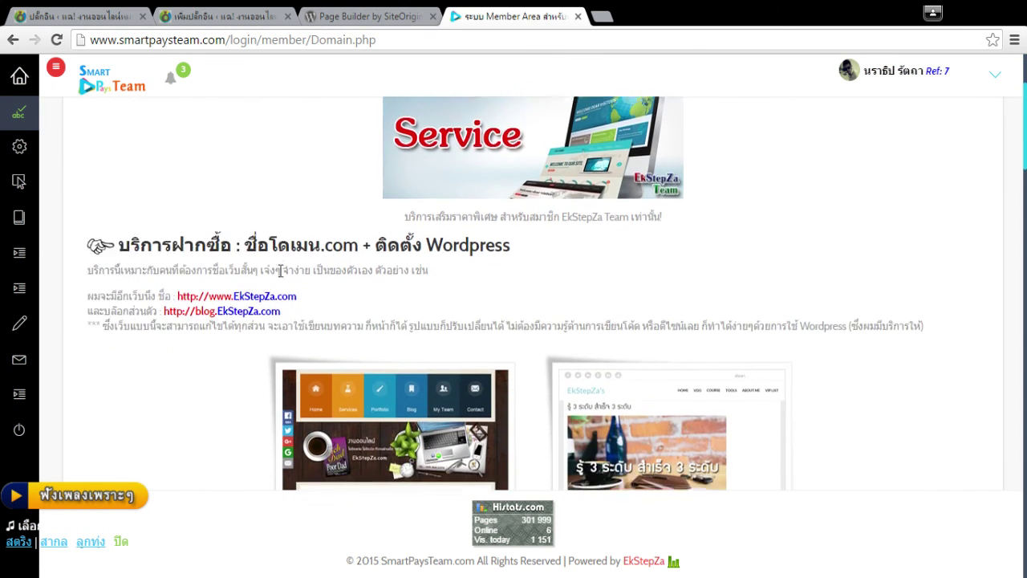
scroll(740, 265, up, 3)
scroll(740, 265, down, 3)
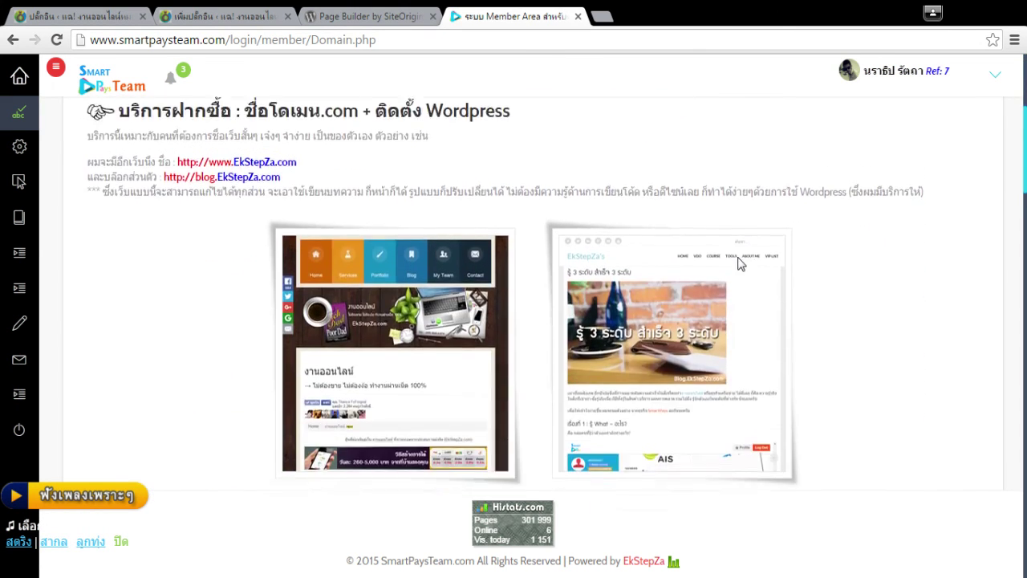
scroll(285, 311, down, 3)
scroll(284, 311, down, 1)
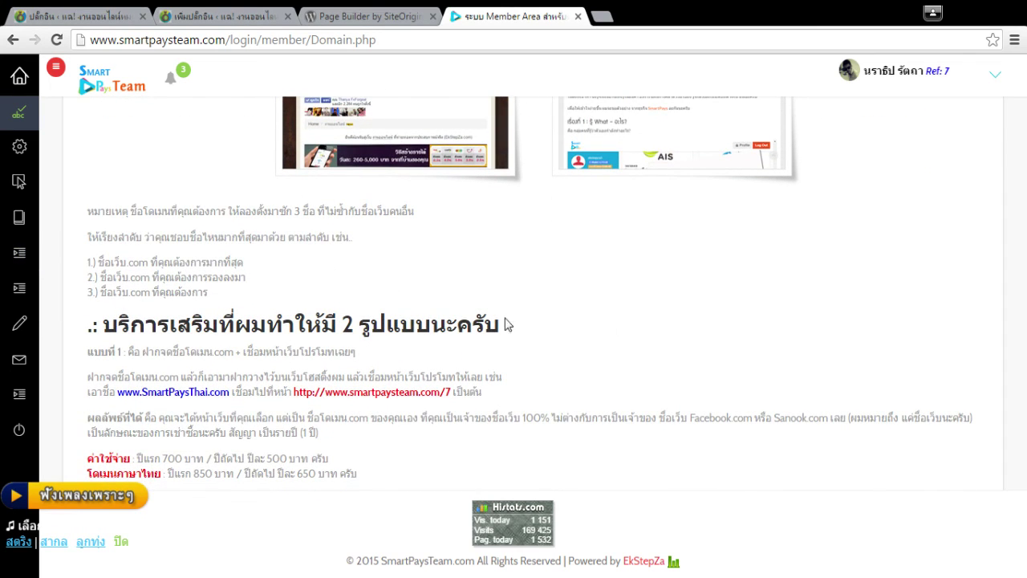
scroll(365, 329, up, 4)
scroll(857, 324, down, 2)
scroll(390, 345, down, 1)
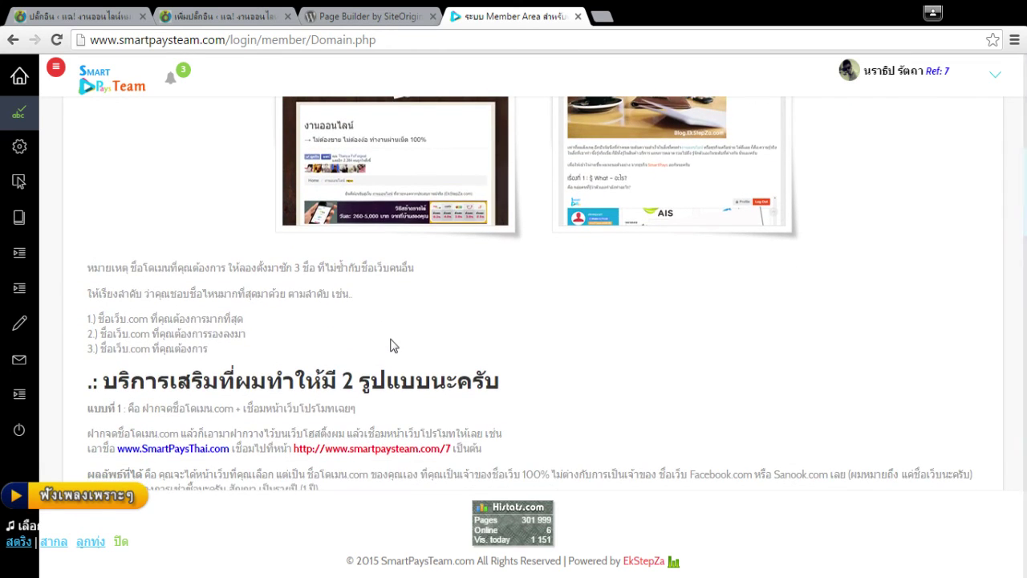
scroll(389, 345, down, 1)
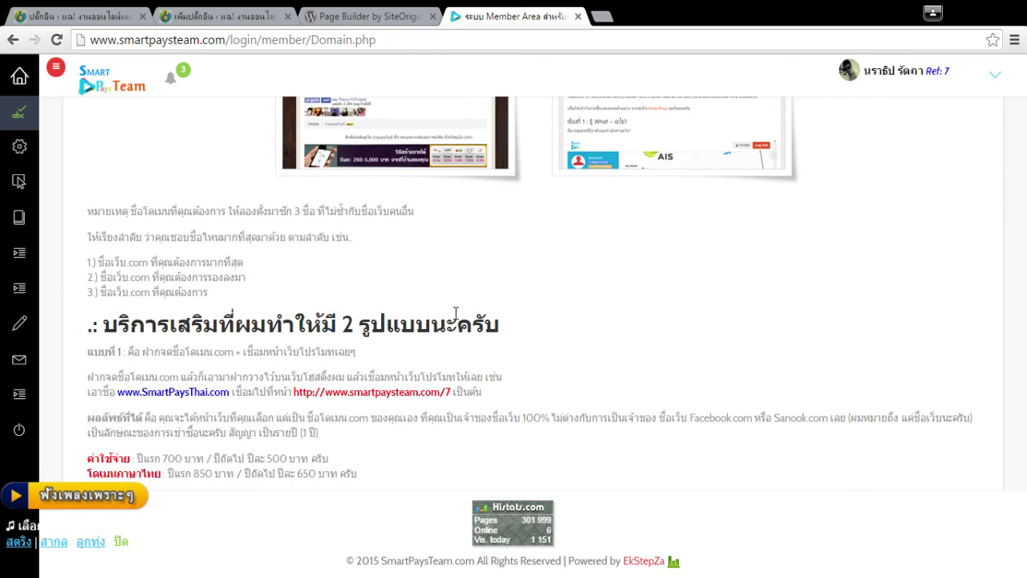
scroll(455, 313, down, 1)
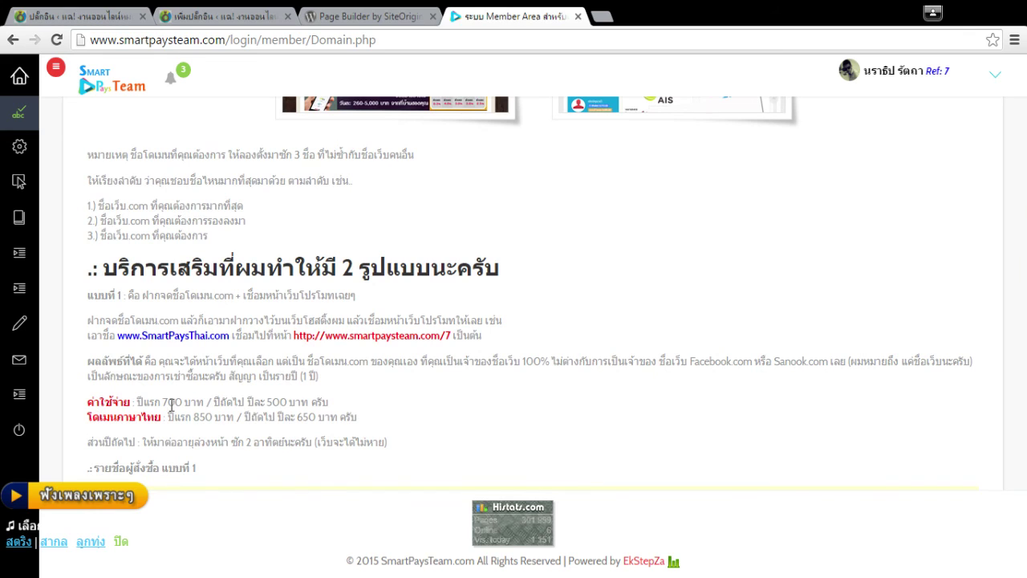
scroll(318, 405, down, 1)
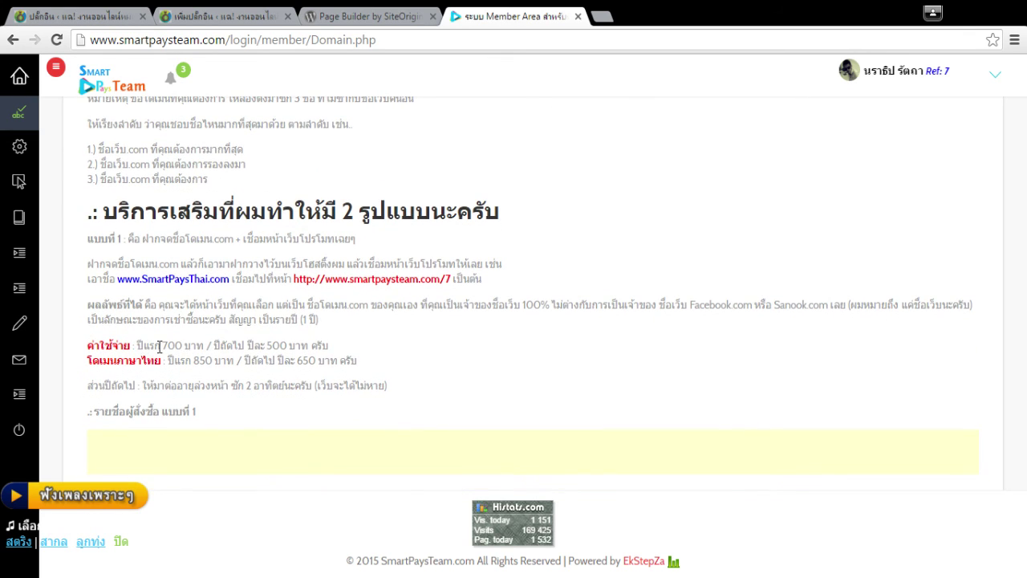
Highlight the first-year and renewal prices, including 850 and 650 baht, then close the member tab.
drag(149, 346, 184, 346)
click(351, 420)
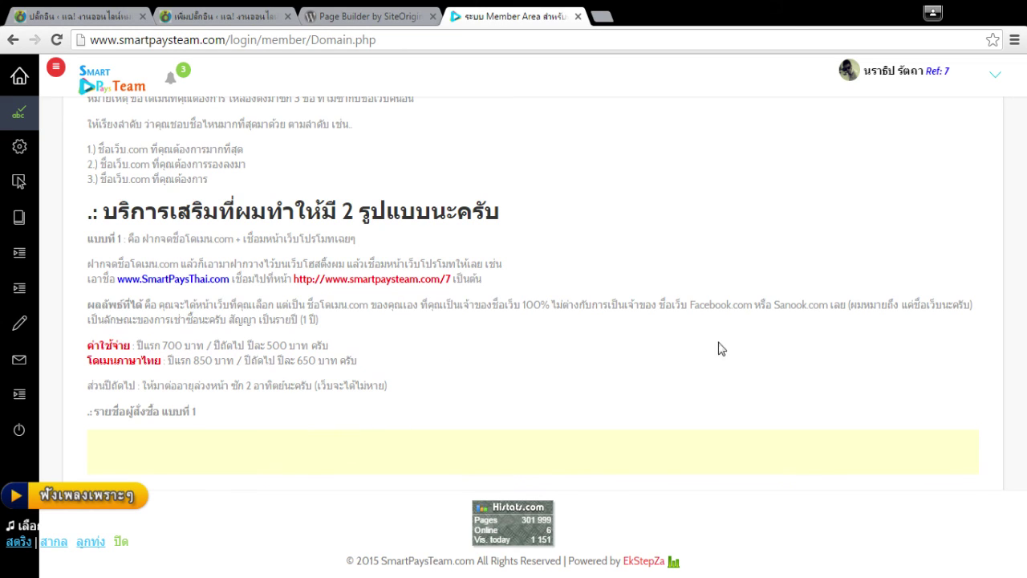
drag(250, 346, 333, 346)
click(553, 367)
scroll(313, 363, down, 1)
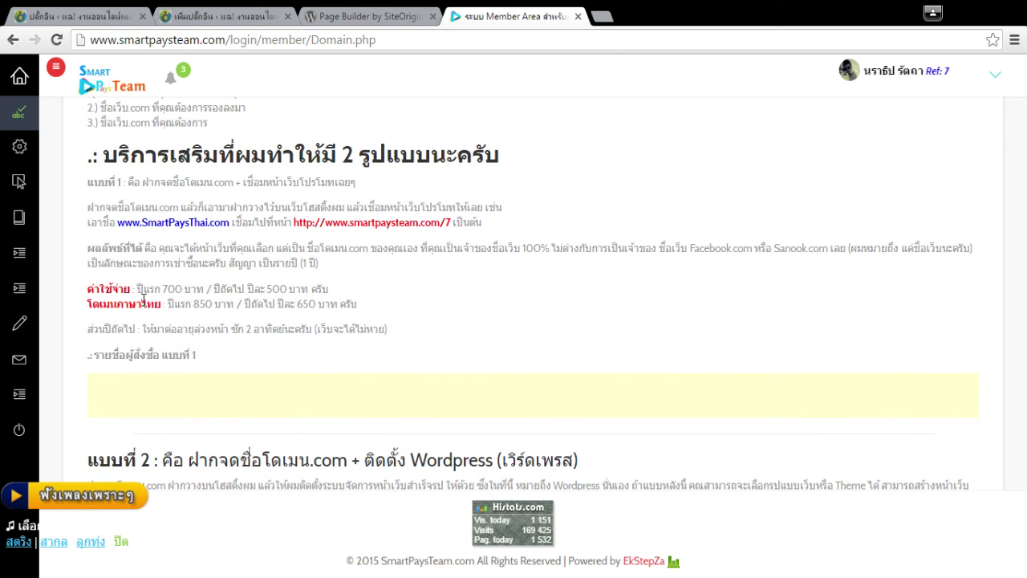
drag(186, 301, 218, 303)
drag(290, 303, 351, 304)
click(516, 335)
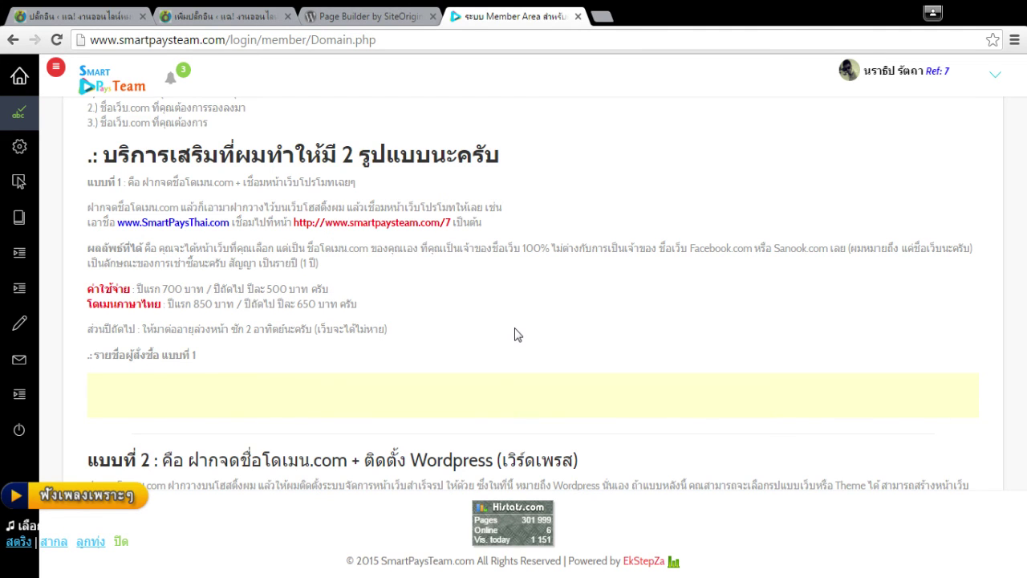
scroll(516, 335, down, 4)
scroll(516, 334, up, 1)
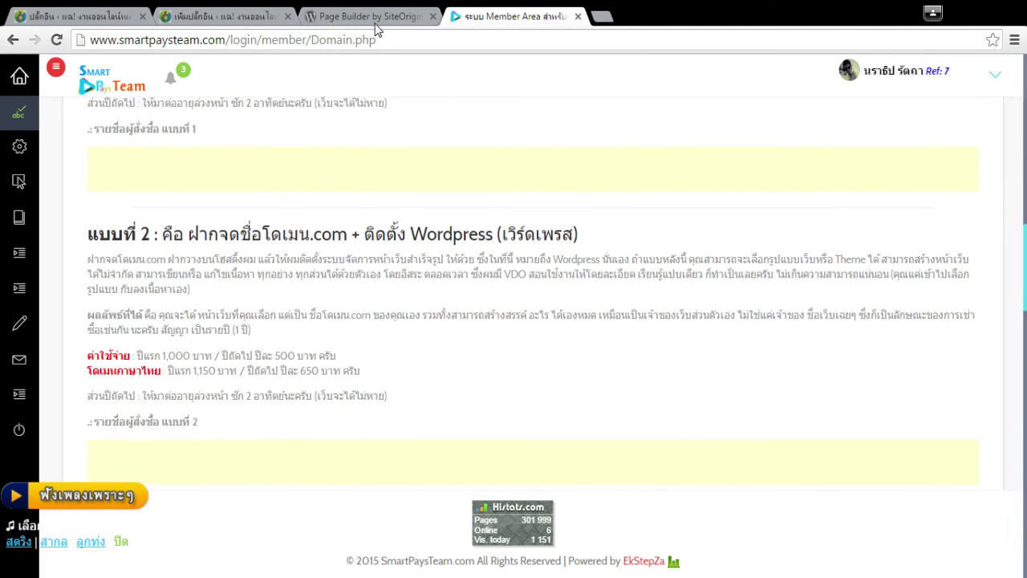
click(370, 16)
click(578, 16)
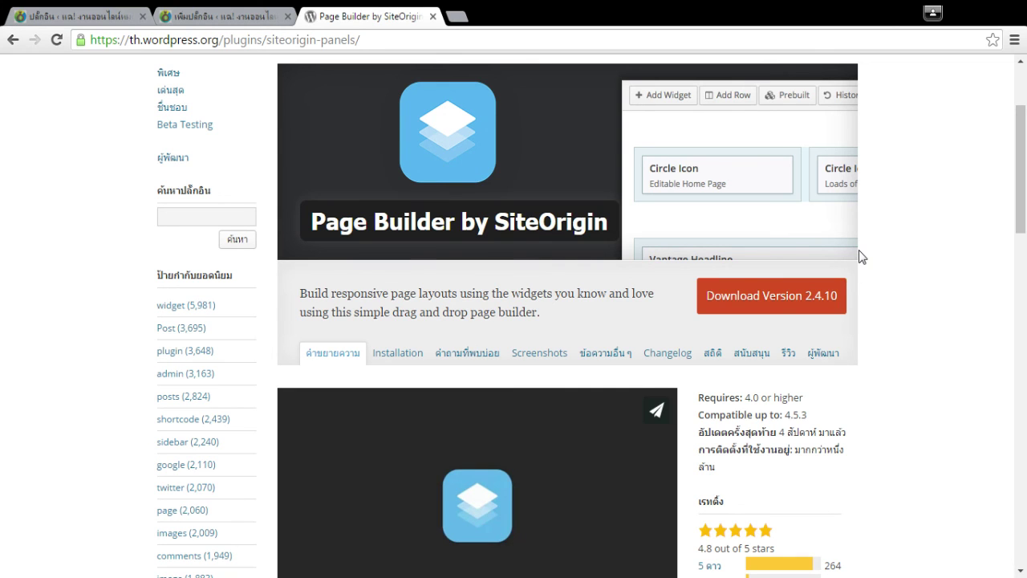
Confirm Page Builder by SiteOrigin shows as installed in search results, then close that tab.
click(112, 16)
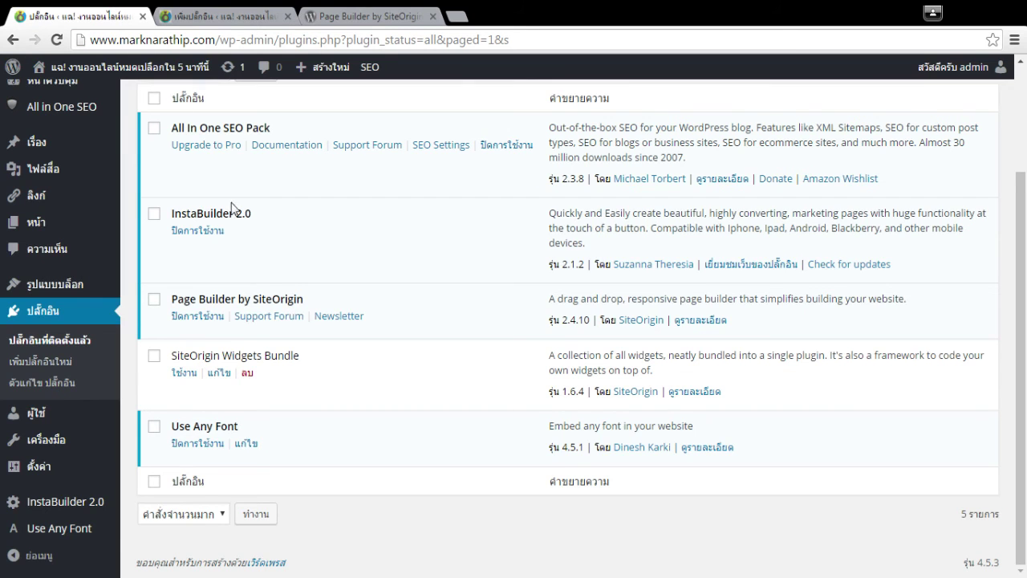
scroll(237, 191, up, 2)
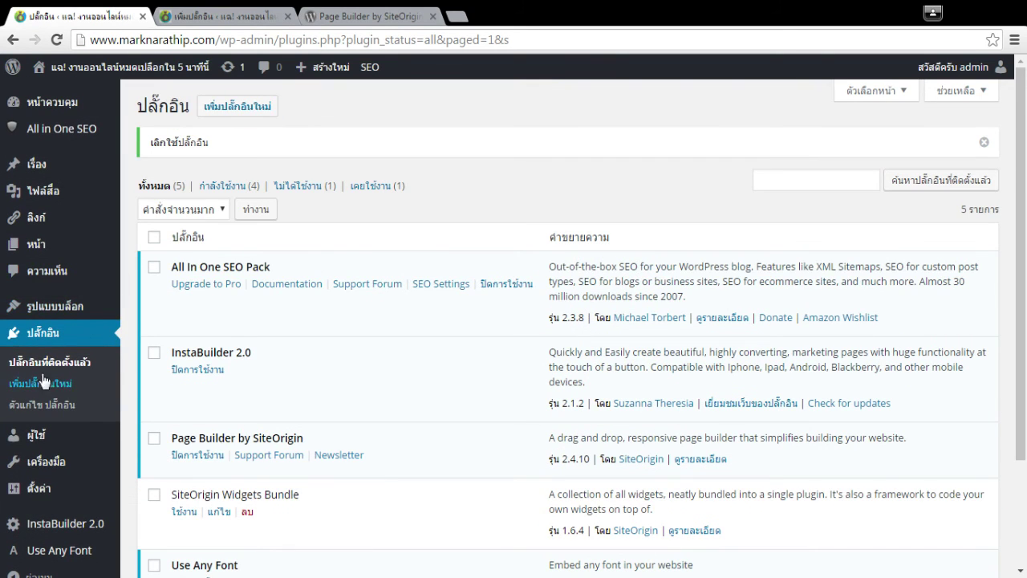
click(241, 16)
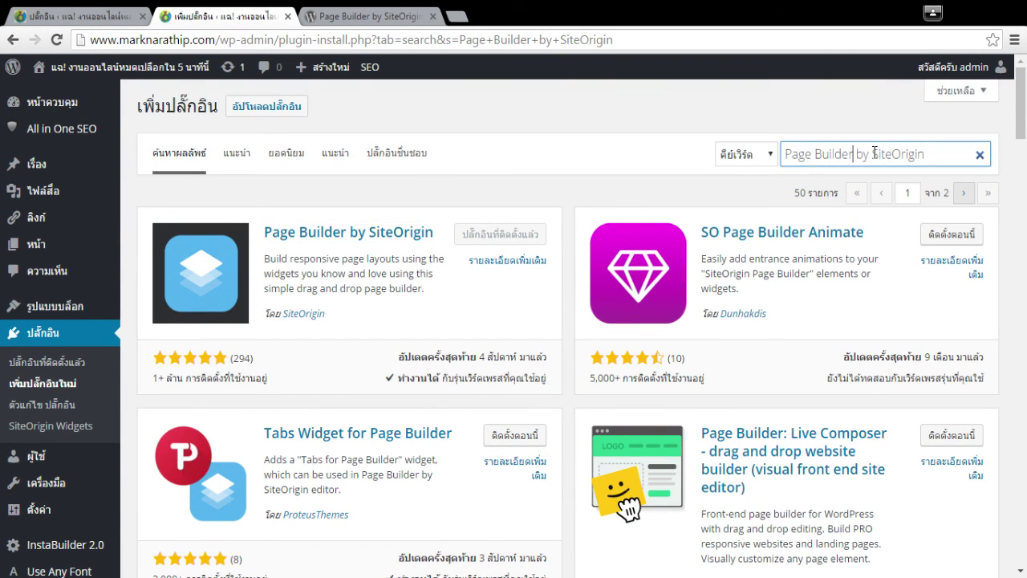
click(950, 154)
click(614, 137)
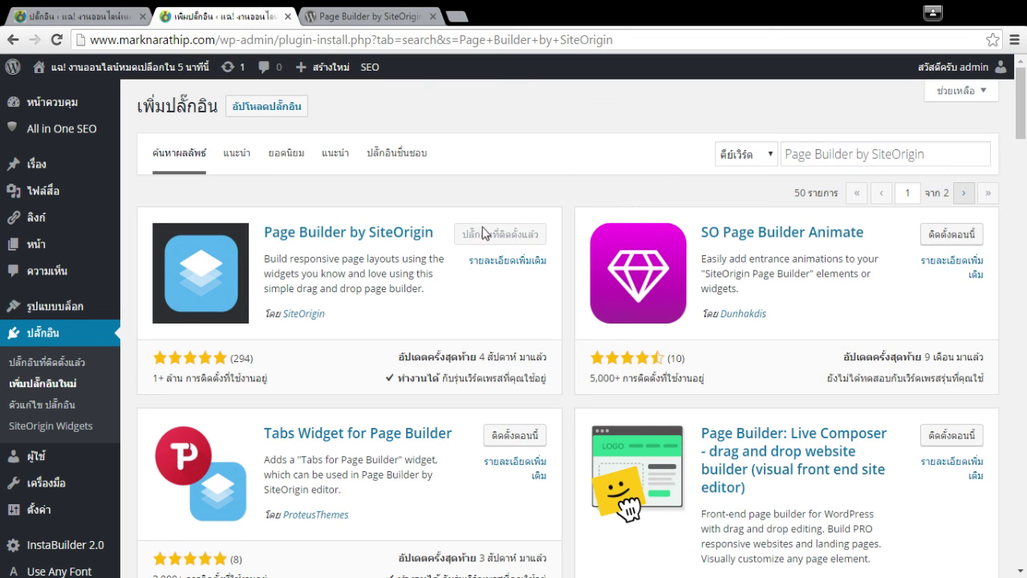
click(92, 14)
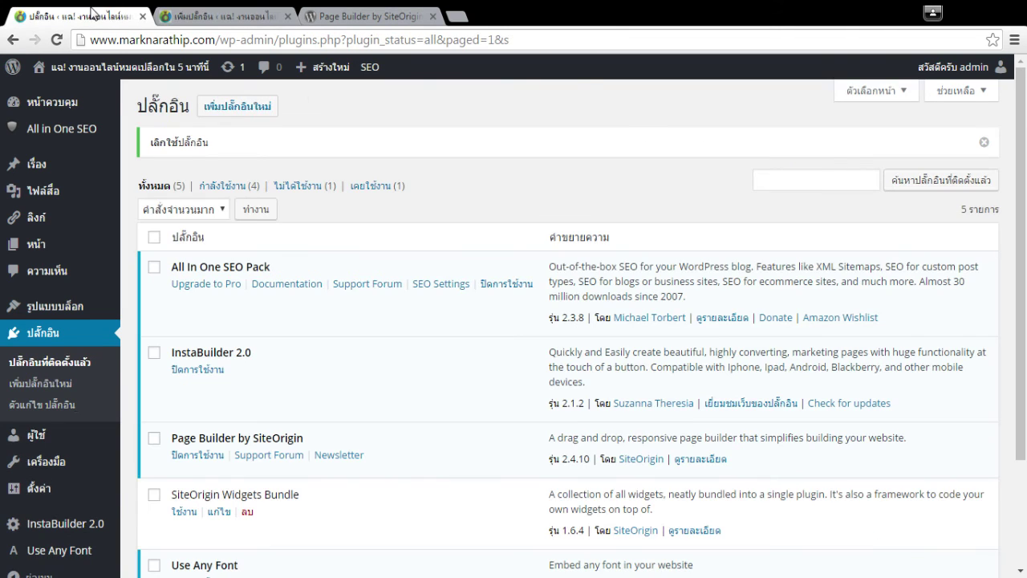
middle_click(226, 14)
Open Pages > Add New in a background tab, close the plugin info tab, and switch to the editor.
scroll(481, 377, down, 3)
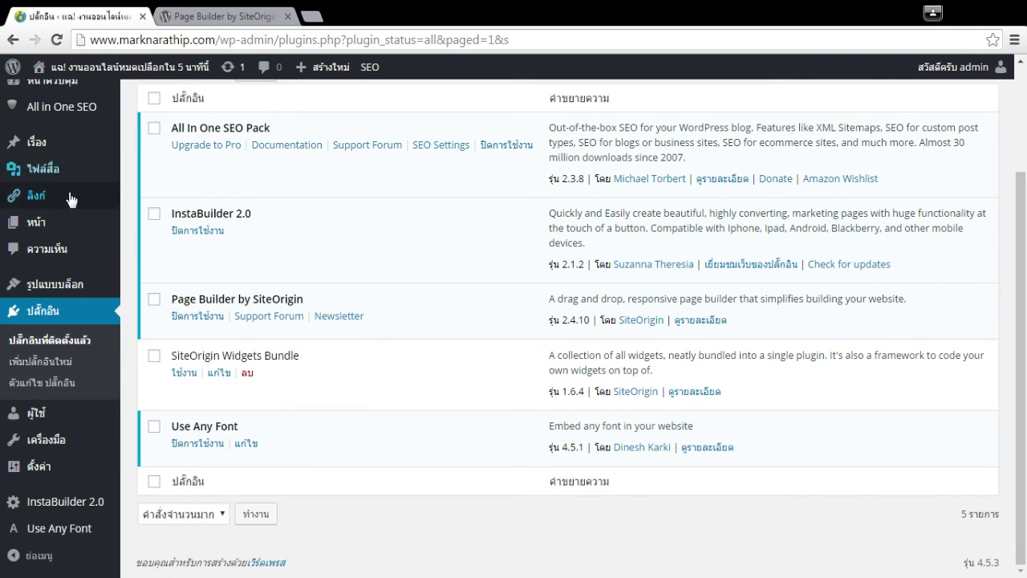
mouse_move(72, 223)
middle_click(155, 248)
drag(377, 14, 63, 14)
middle_click(62, 14)
click(190, 13)
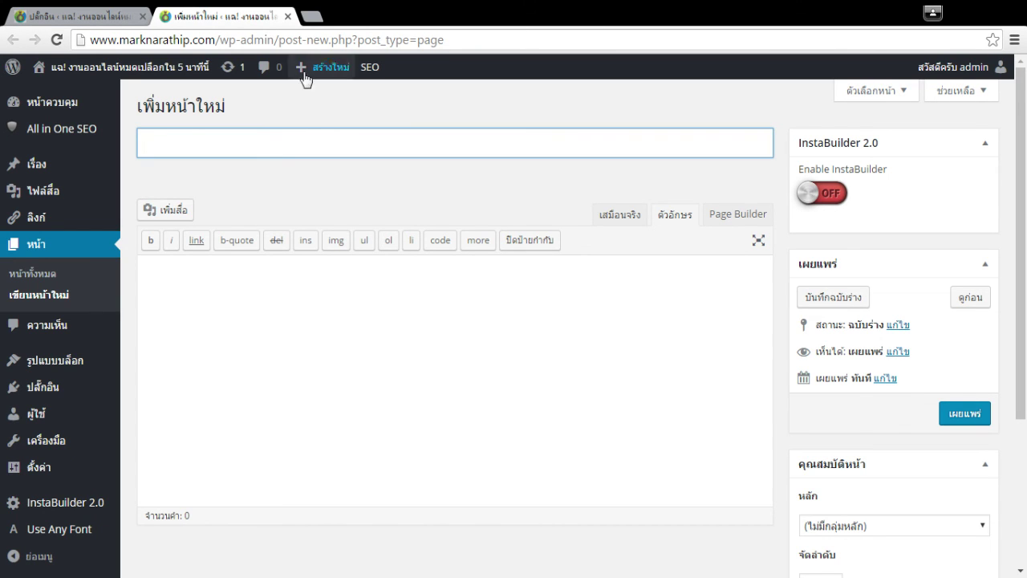
Open Appearance > Themes in its own front tab and view the active Kichu 1.5.2 theme details.
click(116, 15)
mouse_move(66, 418)
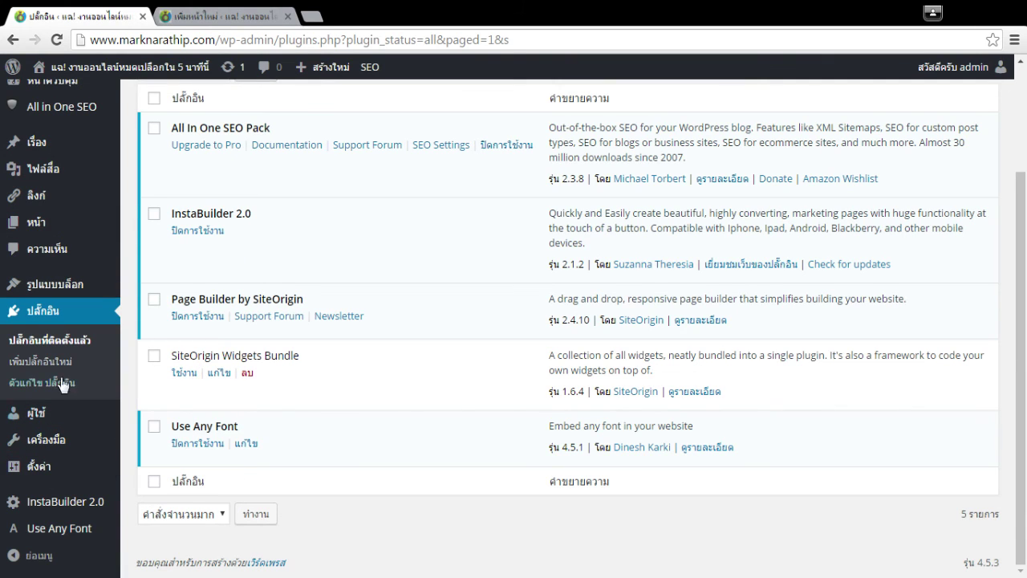
middle_click(138, 291)
click(372, 14)
drag(371, 14, 91, 32)
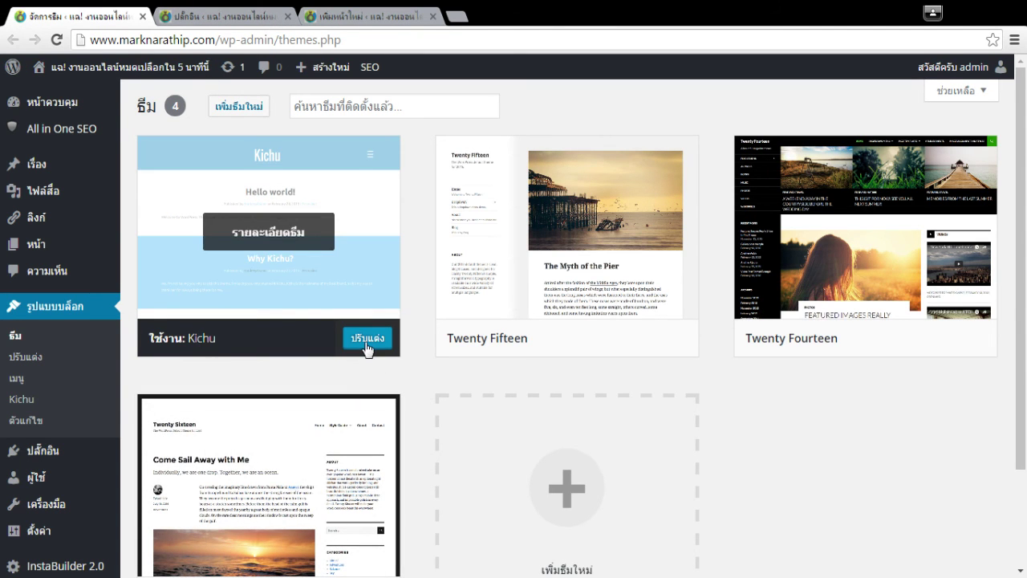
click(268, 232)
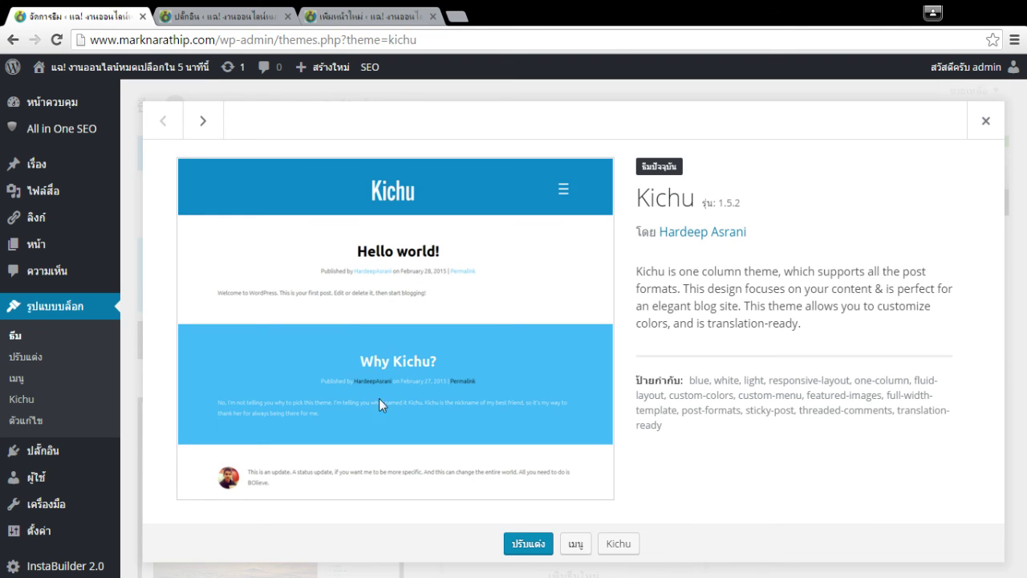
click(986, 121)
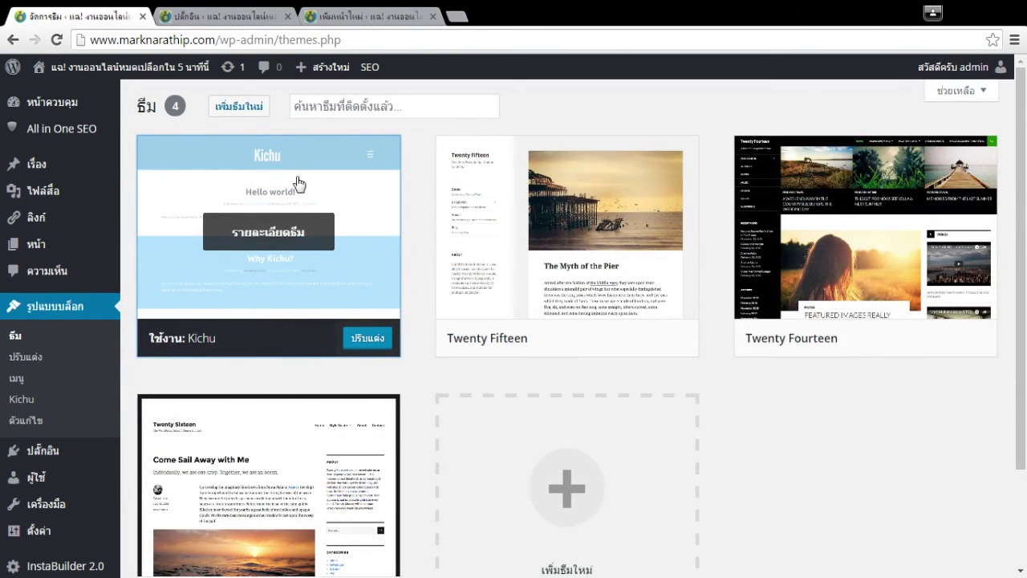
On the blank Add New Page editor, switch to the Page Builder tab.
click(223, 14)
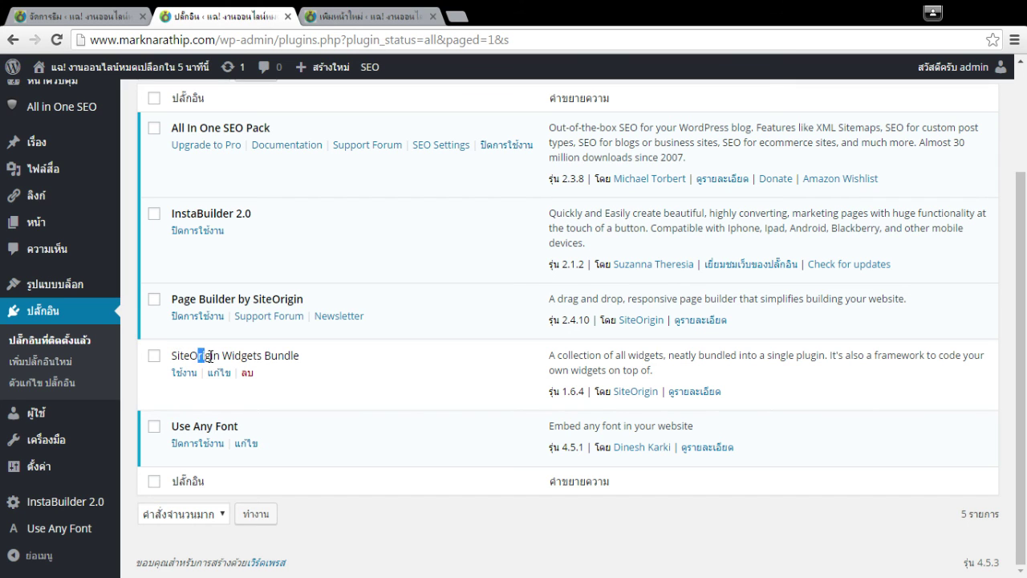
click(393, 14)
click(248, 15)
click(373, 14)
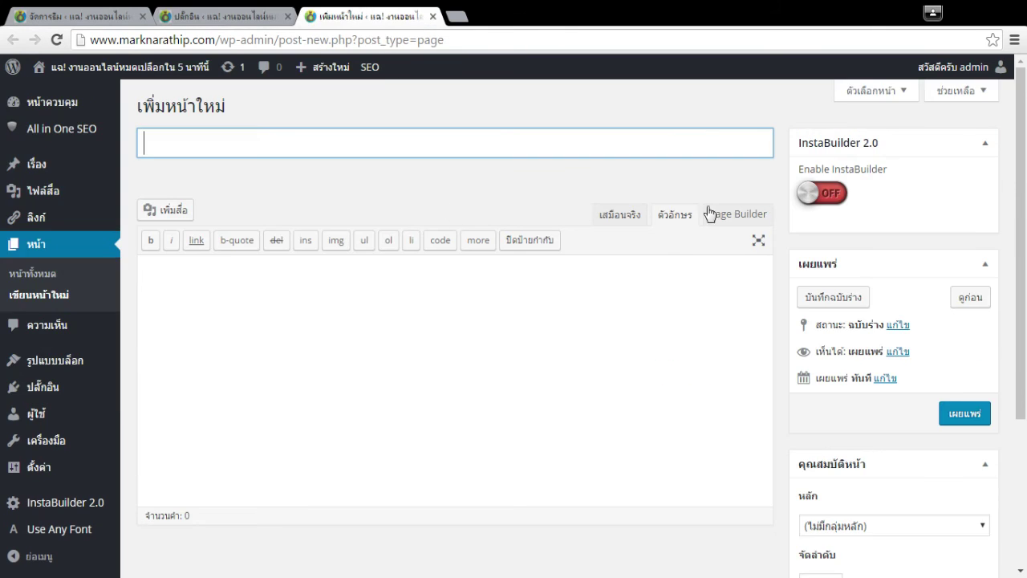
click(215, 12)
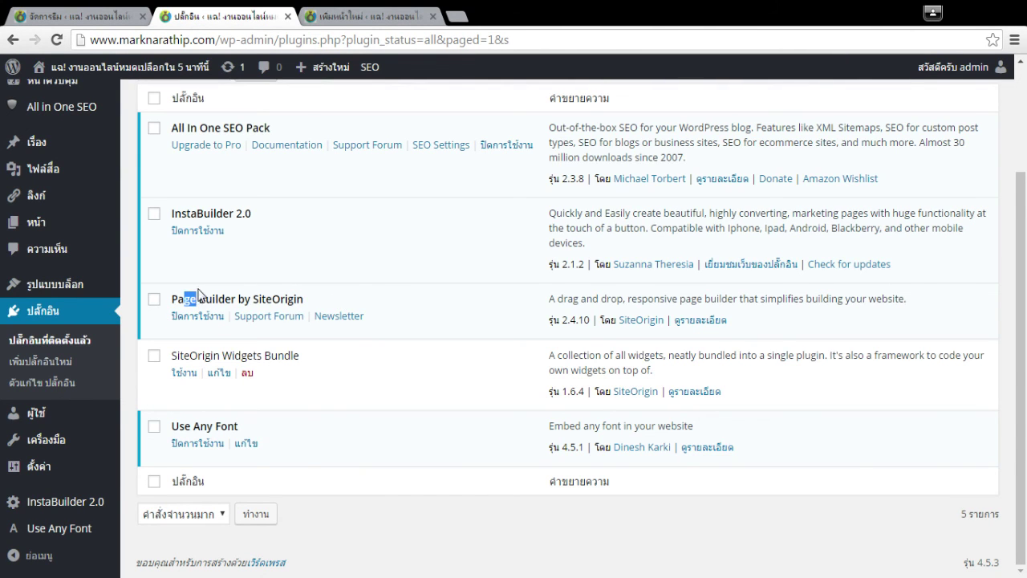
click(368, 18)
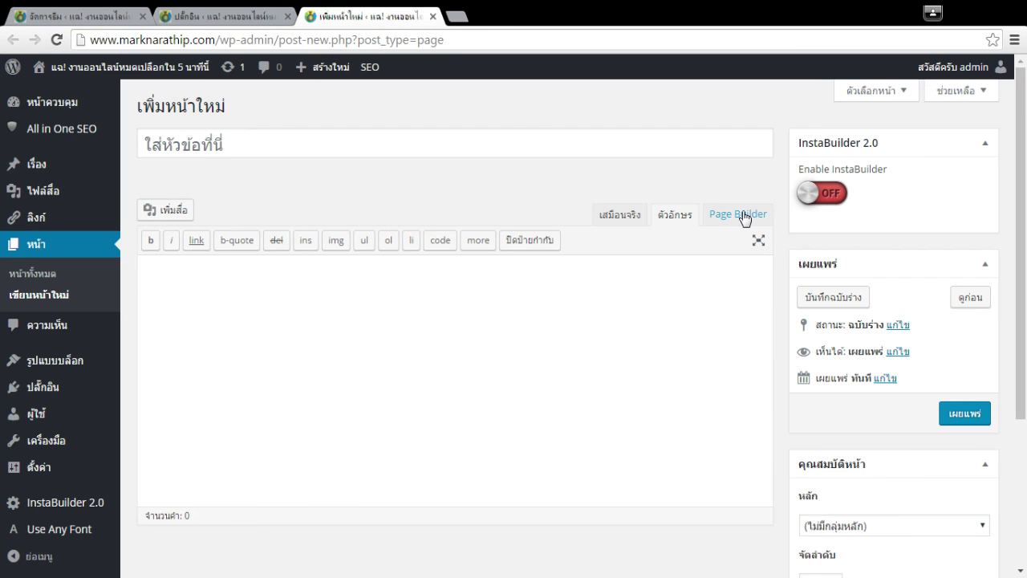
click(259, 11)
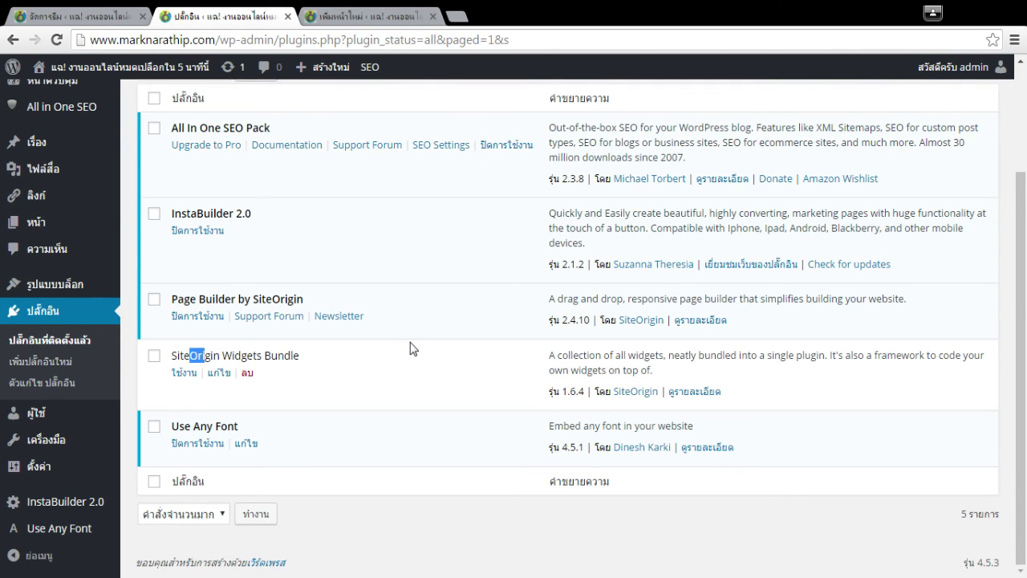
click(333, 14)
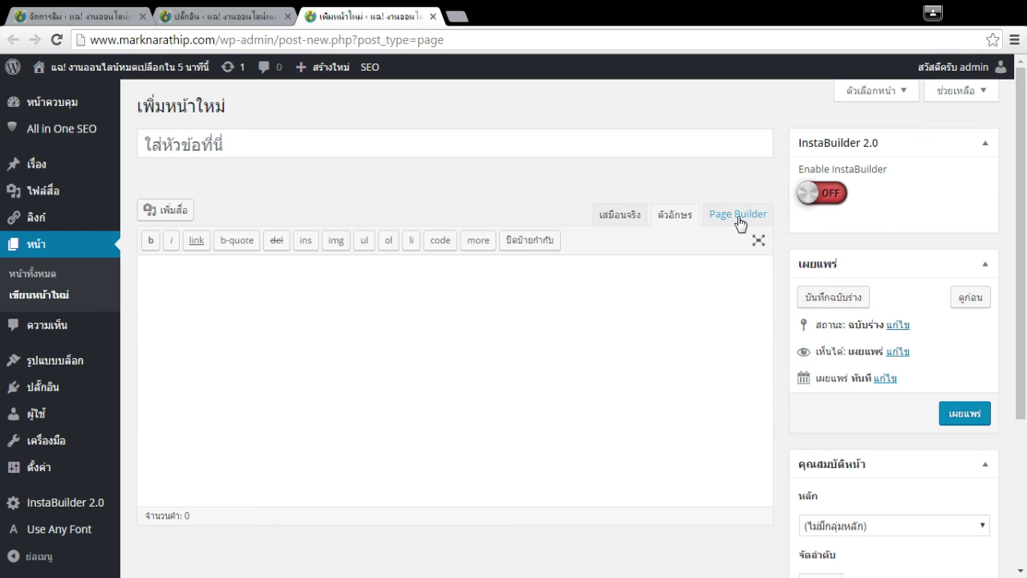
click(738, 215)
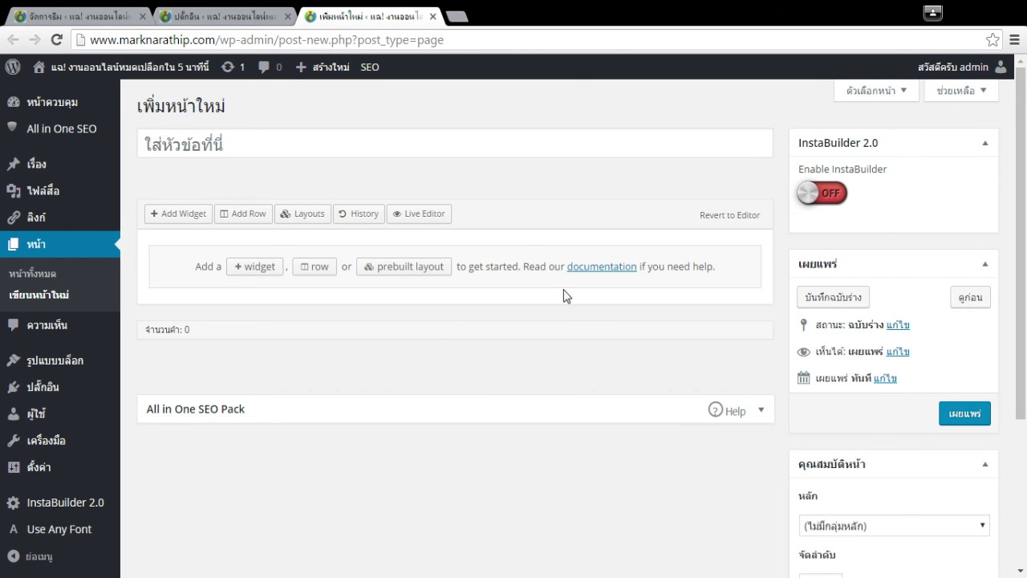
Add a SiteOrigin Button widget to the page in the Live Editor and finish with Done.
click(431, 213)
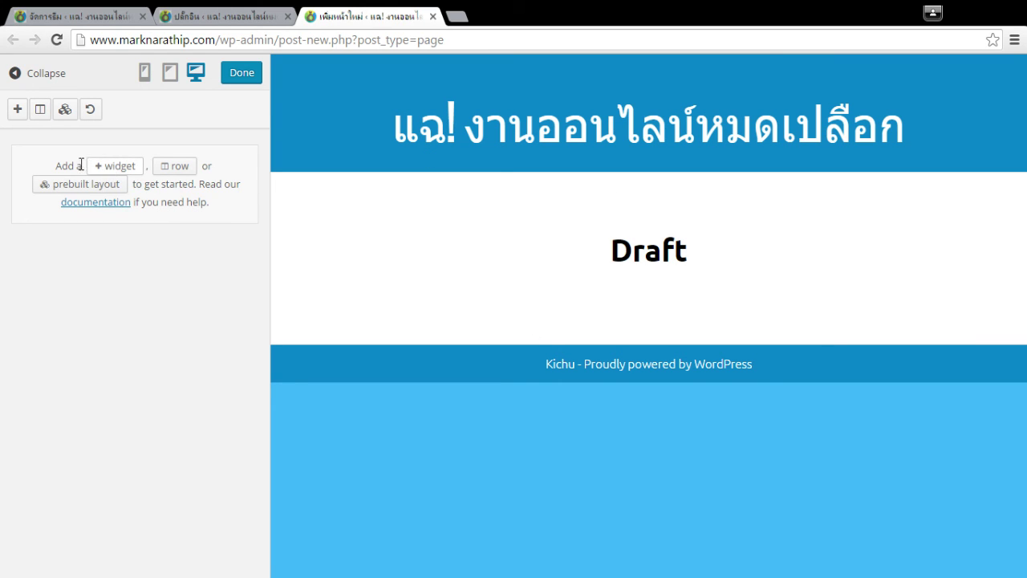
click(18, 110)
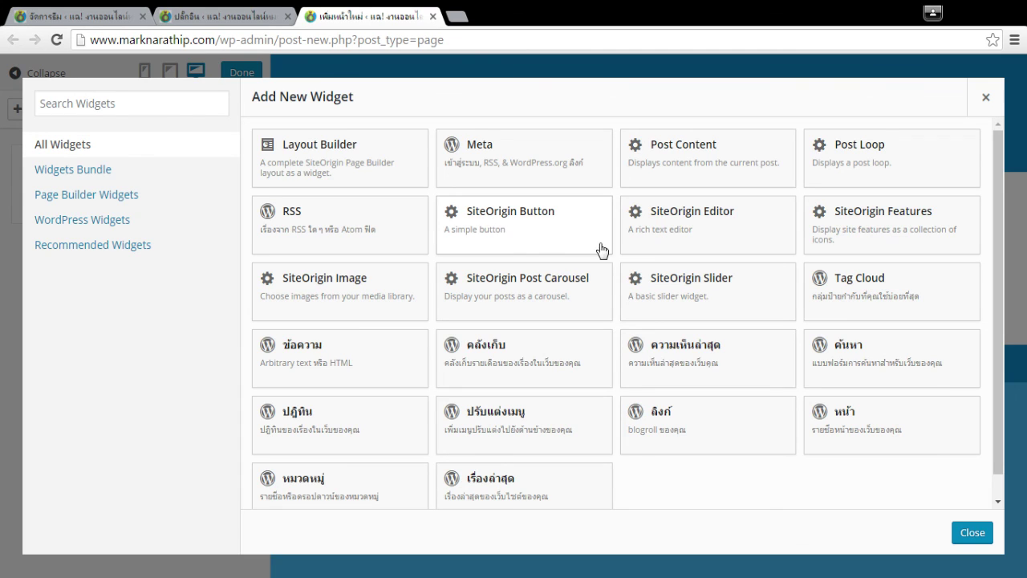
click(527, 241)
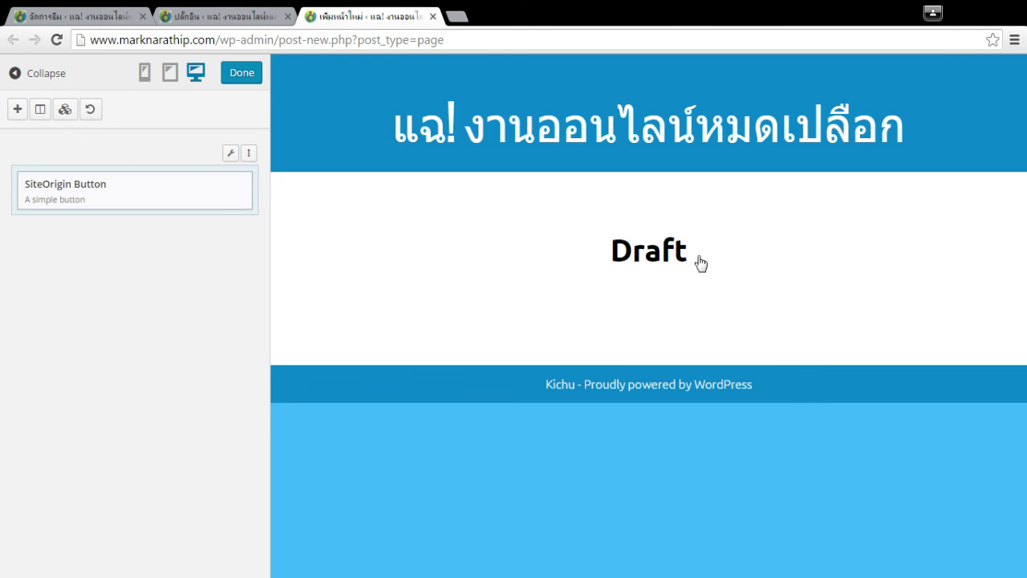
click(253, 79)
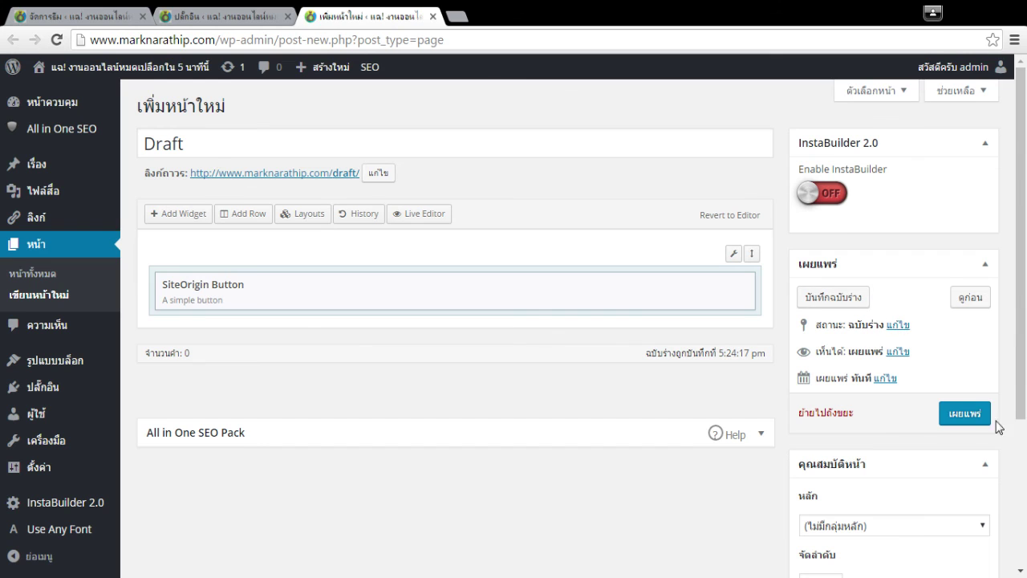
Publish the page, preview it, and open its /draft/ permalink in a separate tab.
click(964, 413)
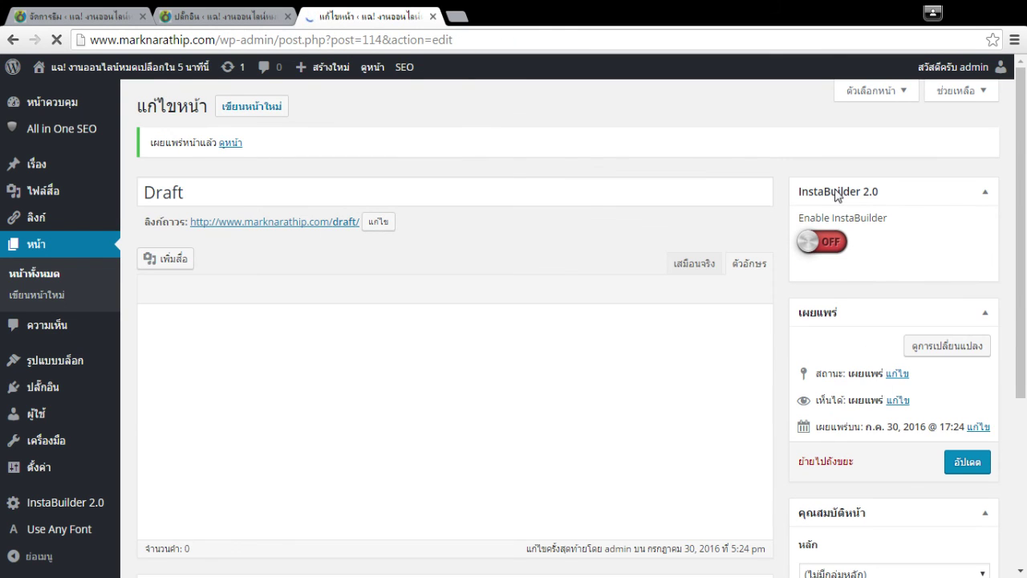
click(963, 351)
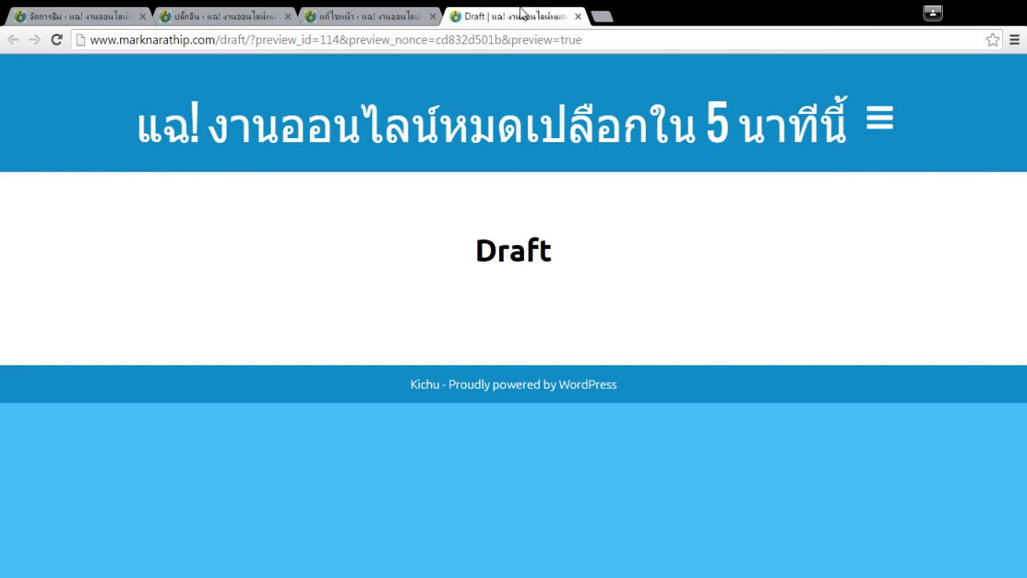
click(366, 16)
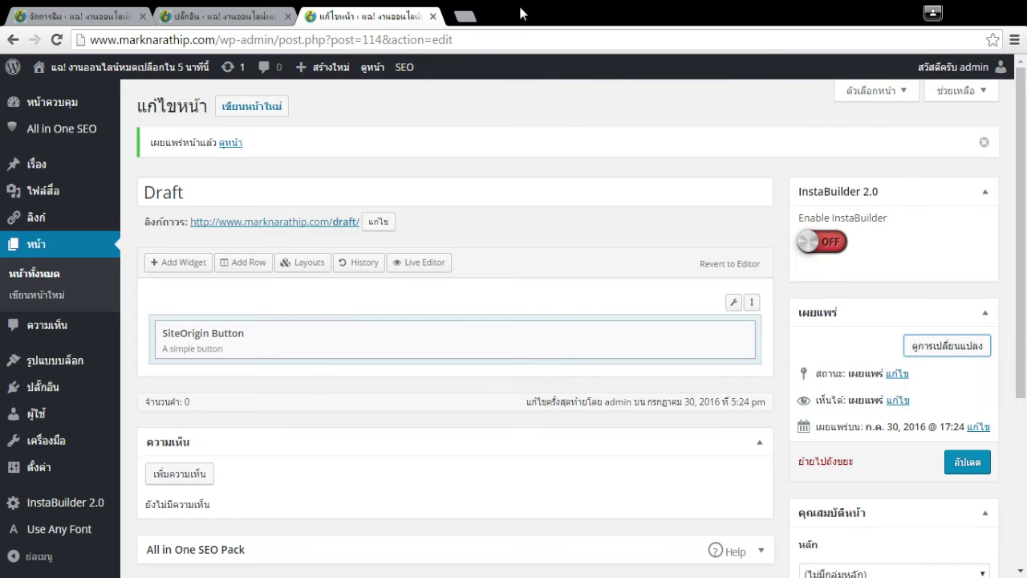
click(329, 224)
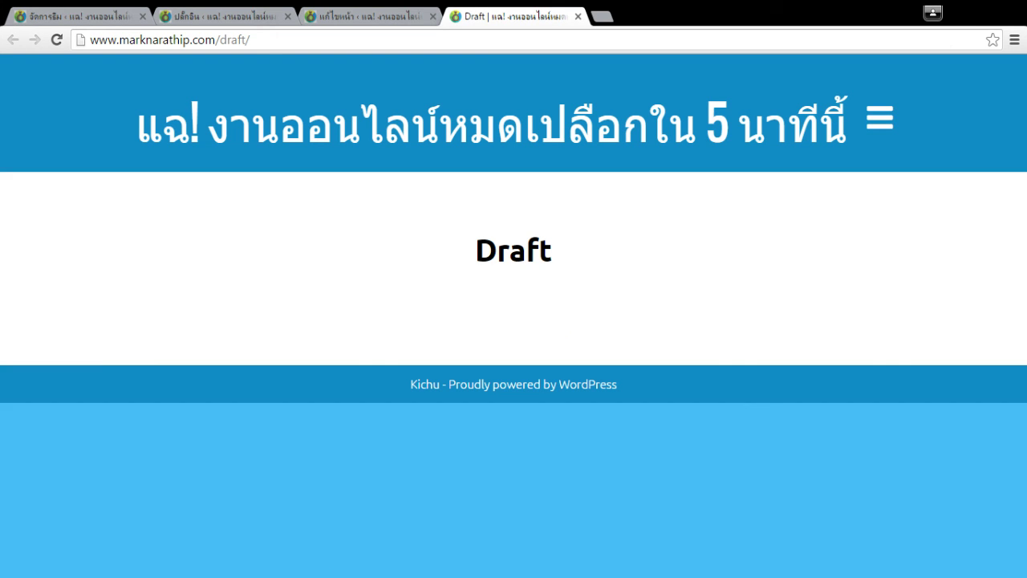
click(215, 16)
click(489, 16)
click(397, 17)
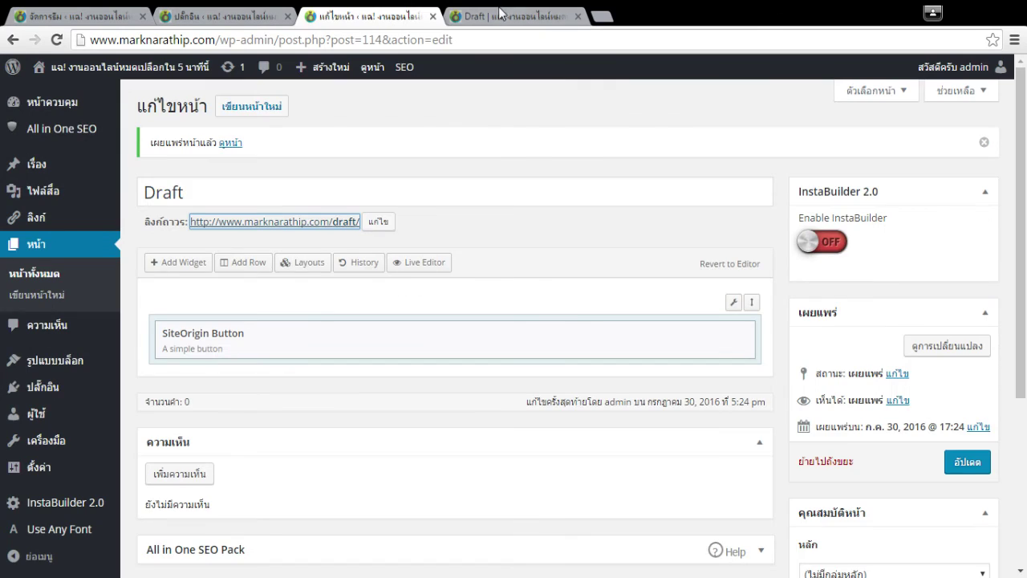
click(501, 16)
click(238, 12)
Note the SiteOrigin Widgets Bundle entry in the plugins list and return to the page editor.
click(243, 351)
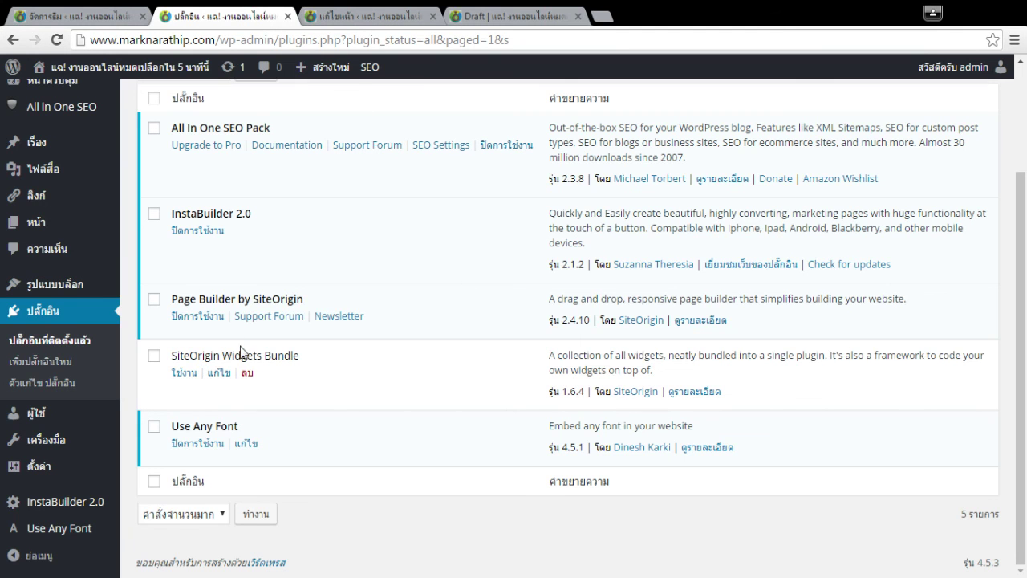
double_click(234, 357)
click(271, 353)
click(508, 19)
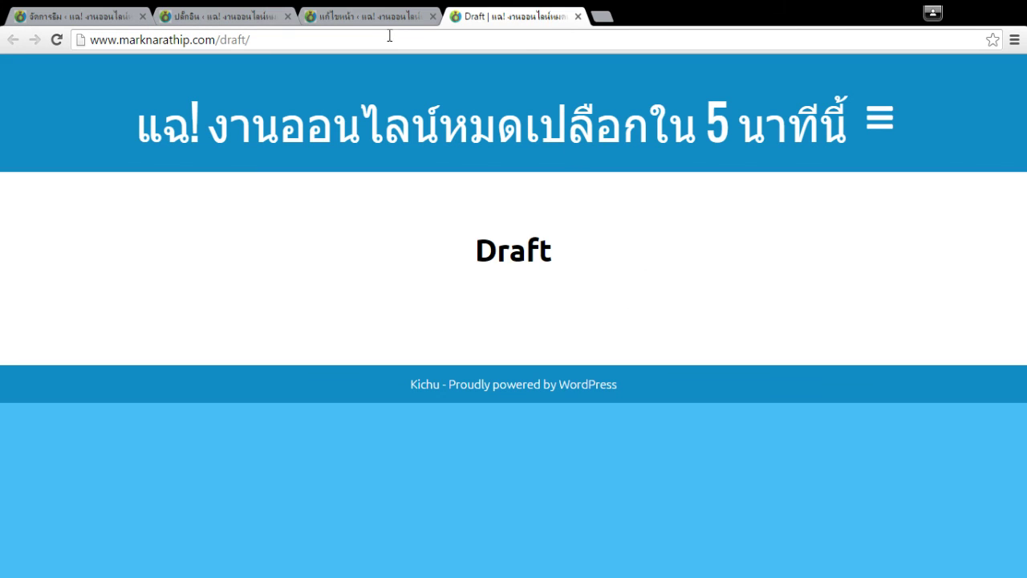
click(404, 14)
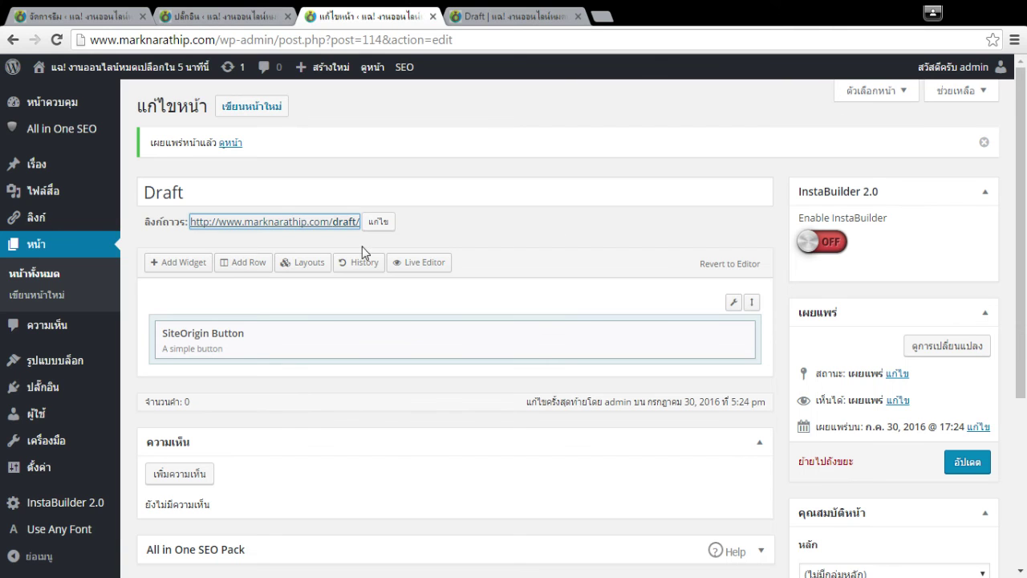
Check the Button widget's settings in the Live Editor, then activate SiteOrigin Widgets Bundle.
click(421, 263)
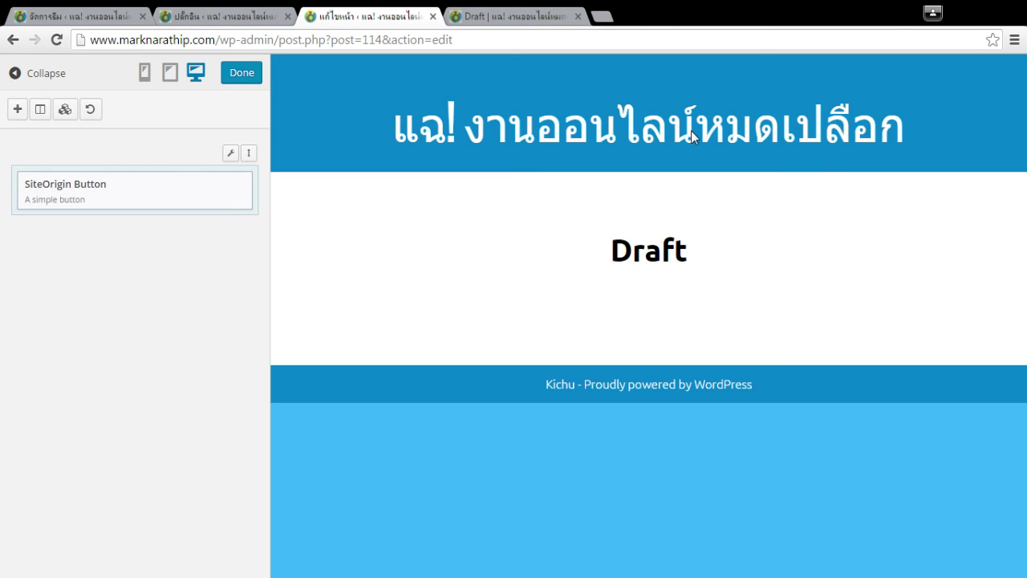
click(208, 195)
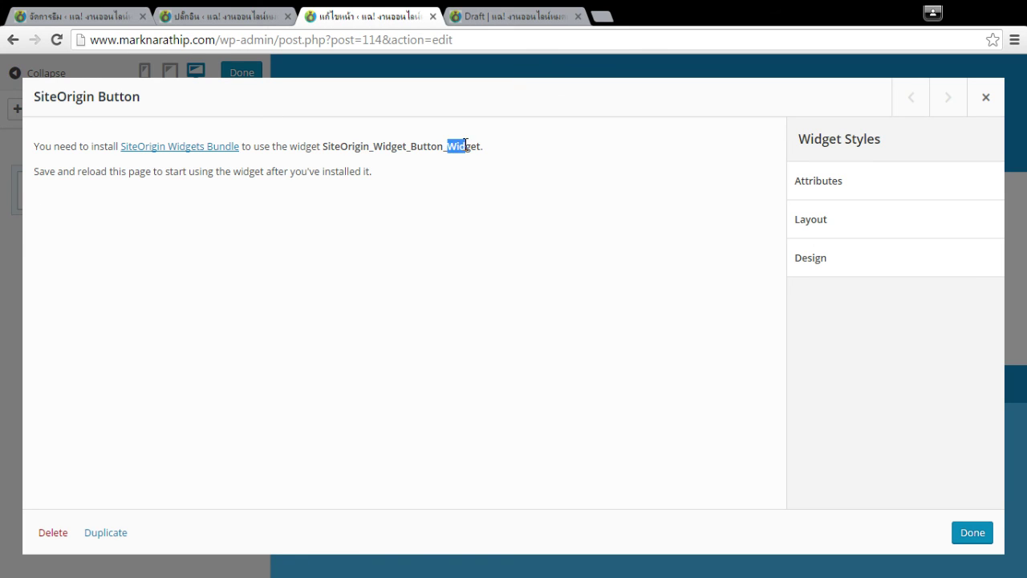
click(995, 192)
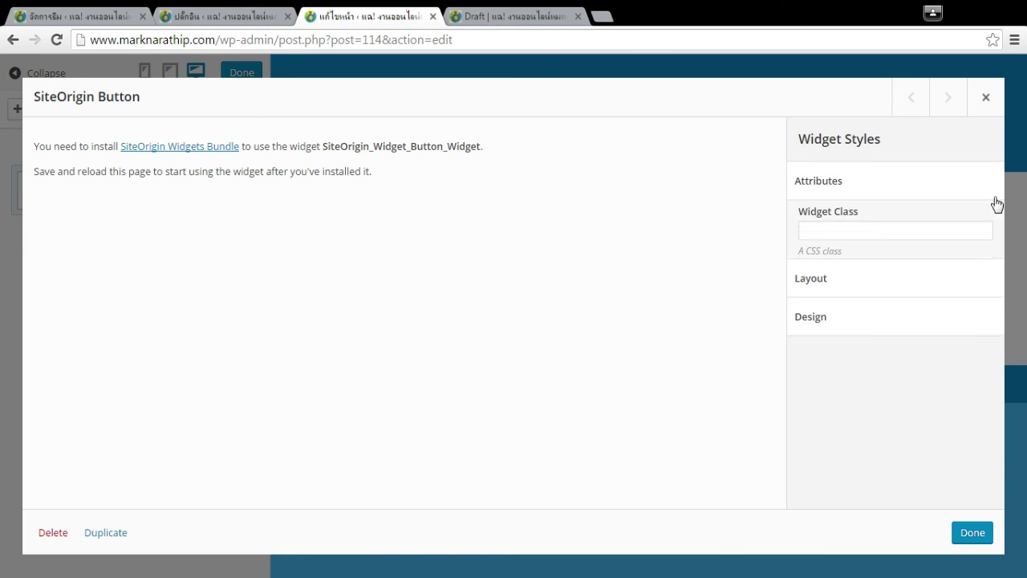
click(984, 98)
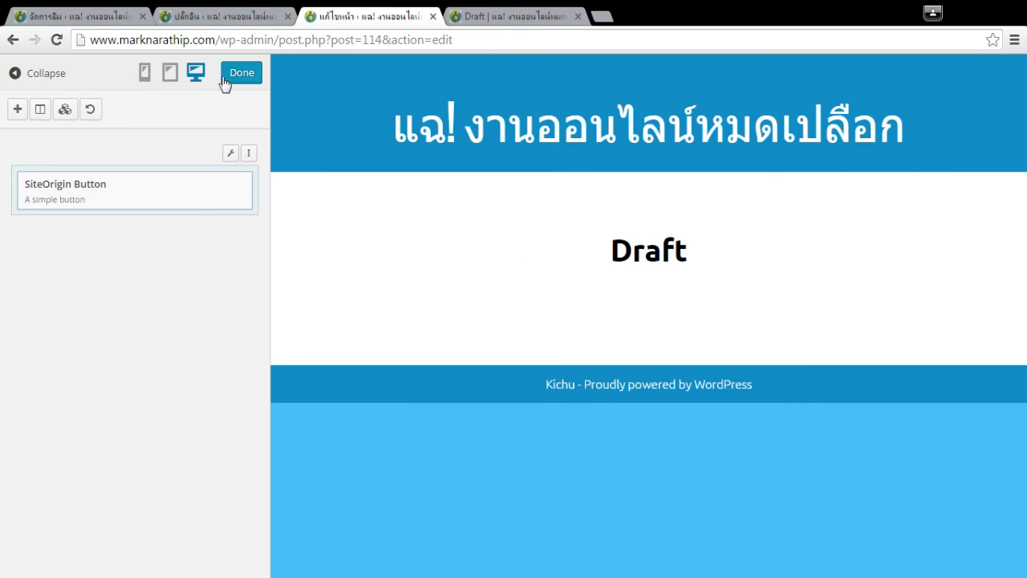
click(216, 13)
click(183, 372)
Close the live editor and reload the Draft page editor so the button widget loads.
scroll(490, 393, down, 5)
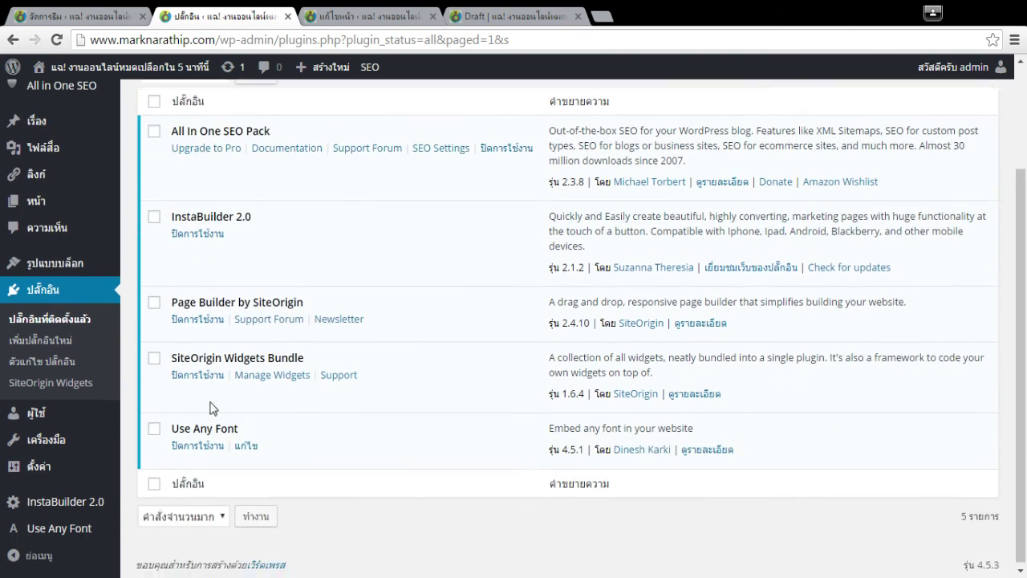
click(353, 15)
click(241, 73)
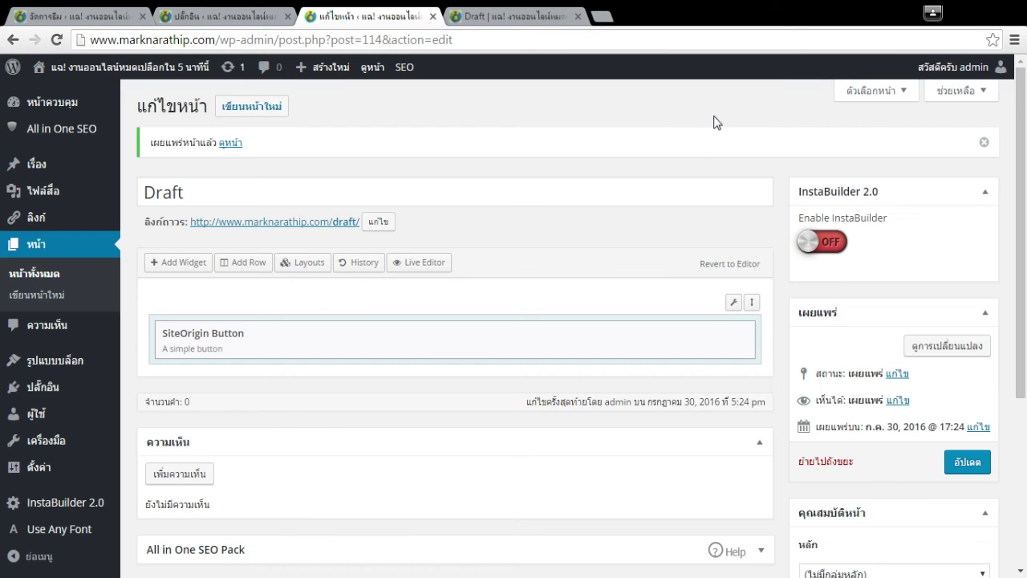
click(56, 39)
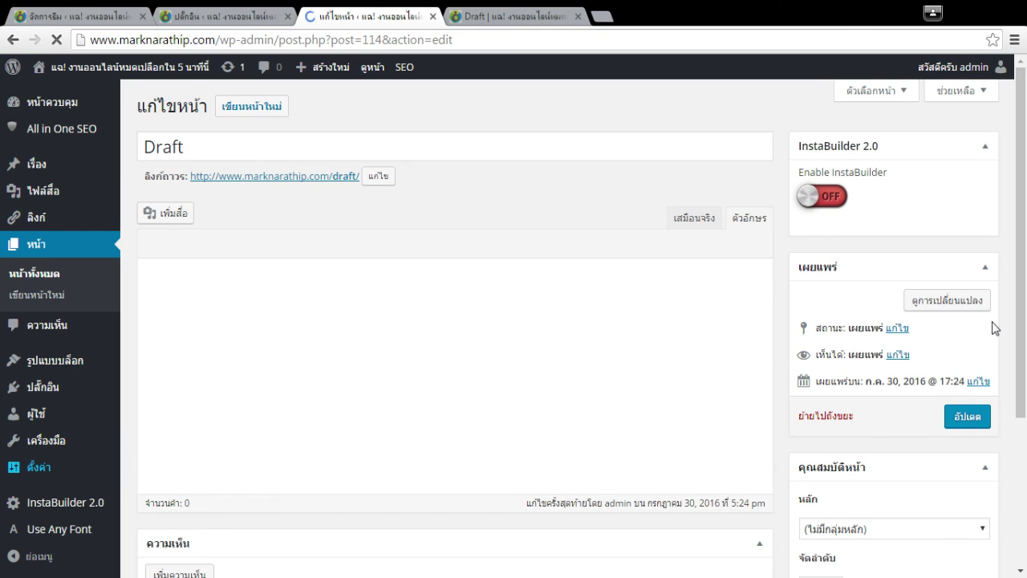
Preview the Draft page at its permalink to confirm the button now appears.
middle_click(511, 13)
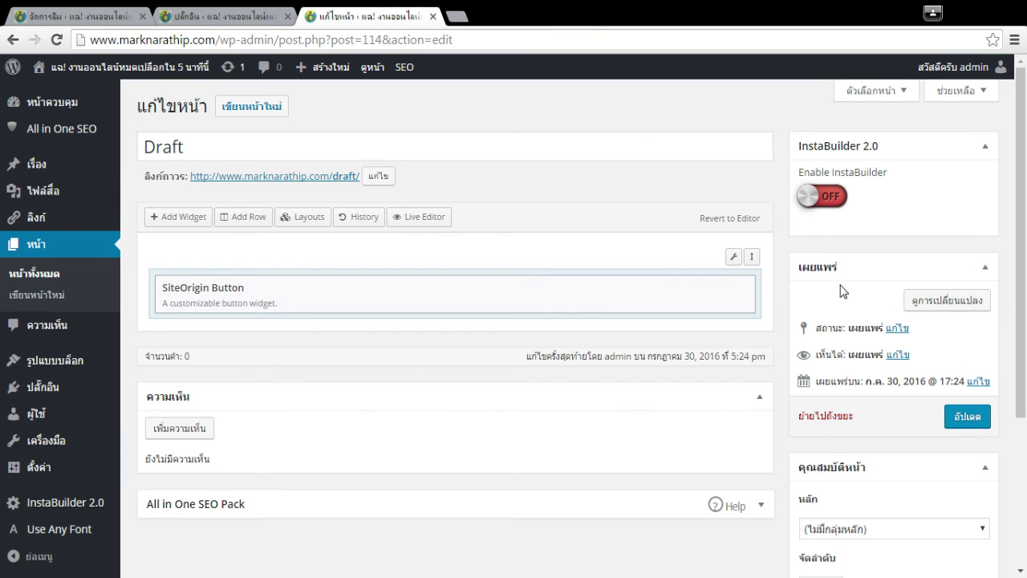
click(946, 300)
click(377, 16)
click(339, 176)
click(503, 19)
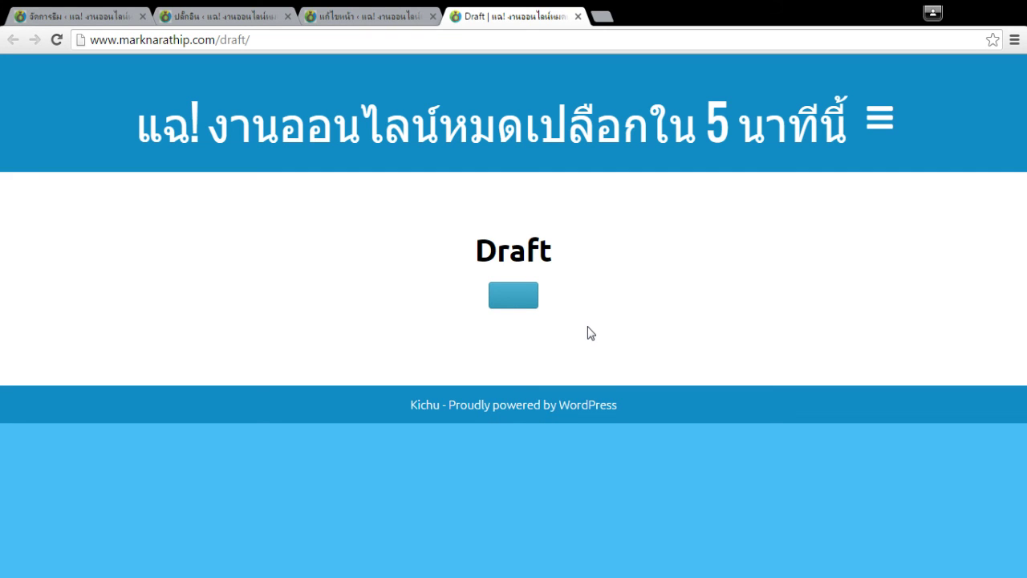
Reopen the Draft page in the Live Editor.
click(259, 15)
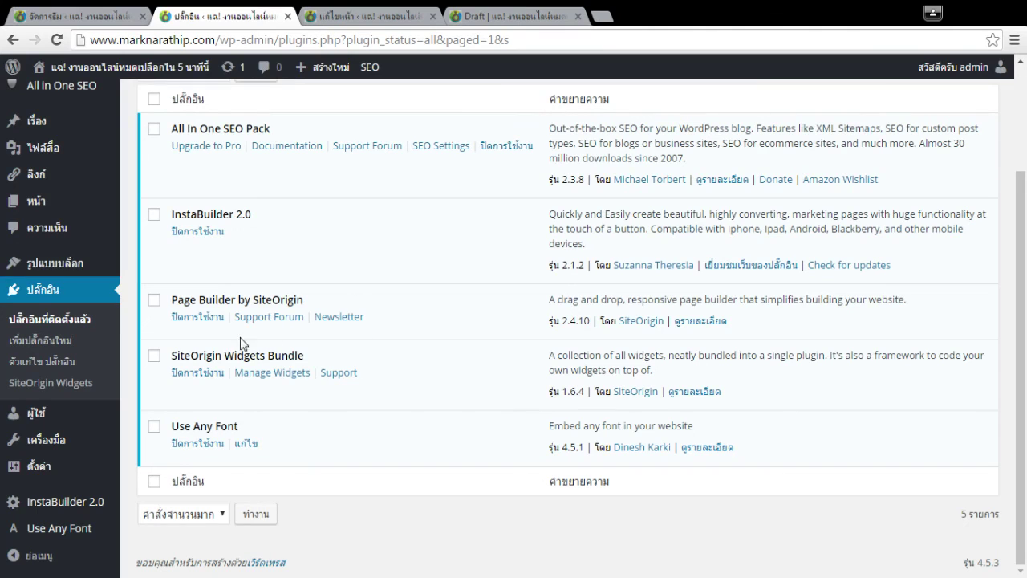
click(371, 16)
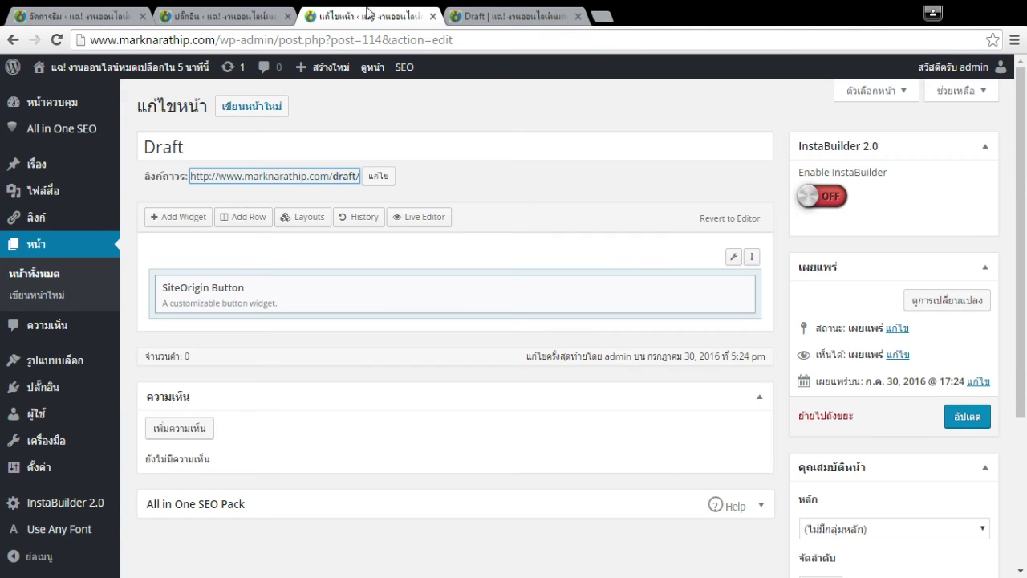
click(418, 222)
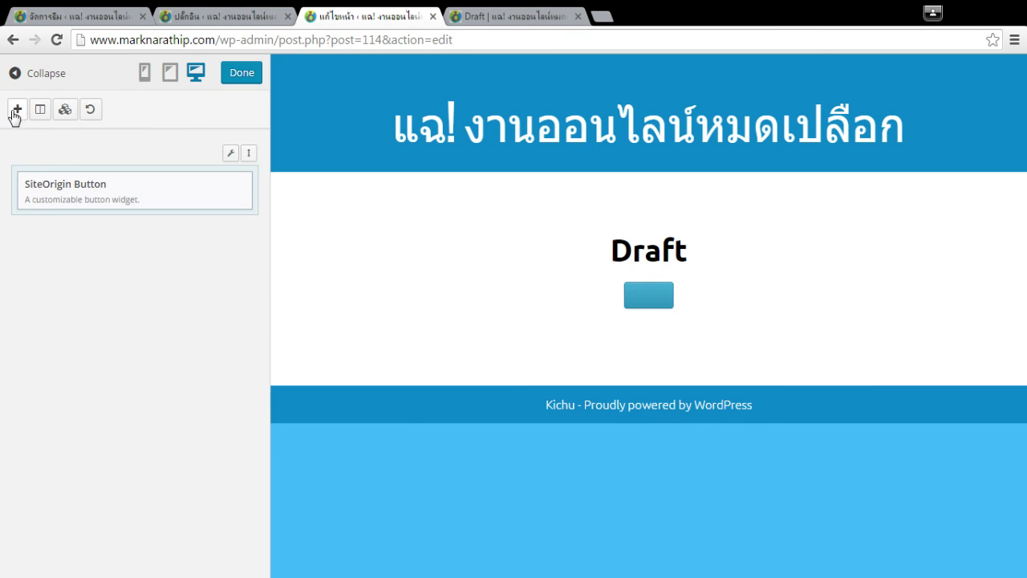
Browse the Add New Widget list, close the extra Draft tab, and dismiss the list unchanged.
click(16, 109)
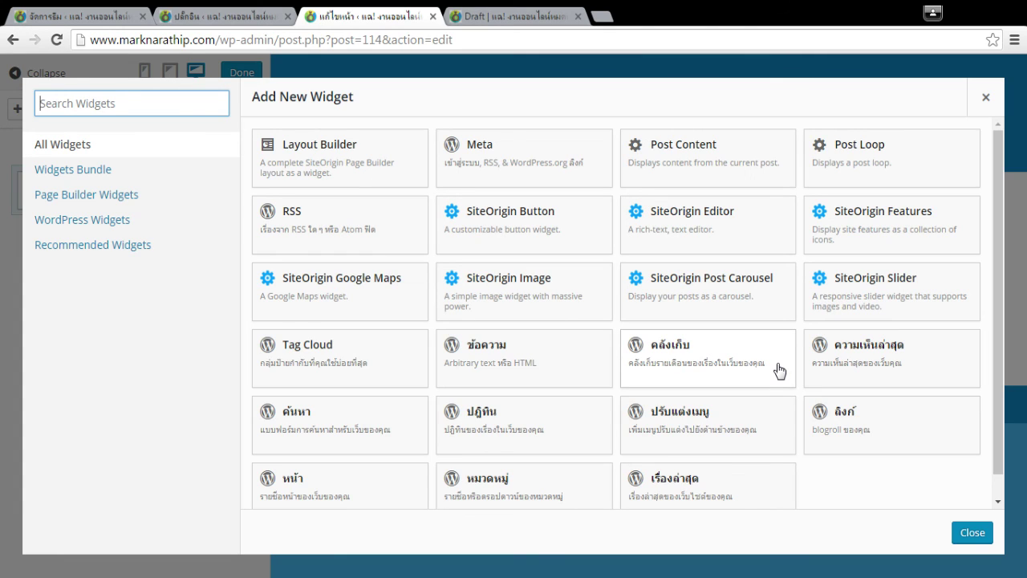
click(923, 490)
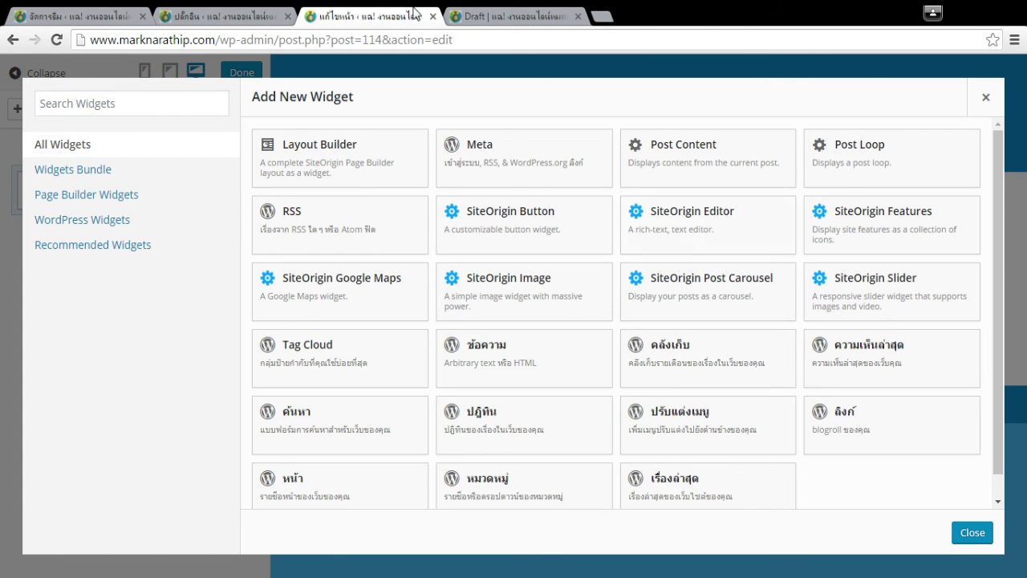
middle_click(500, 13)
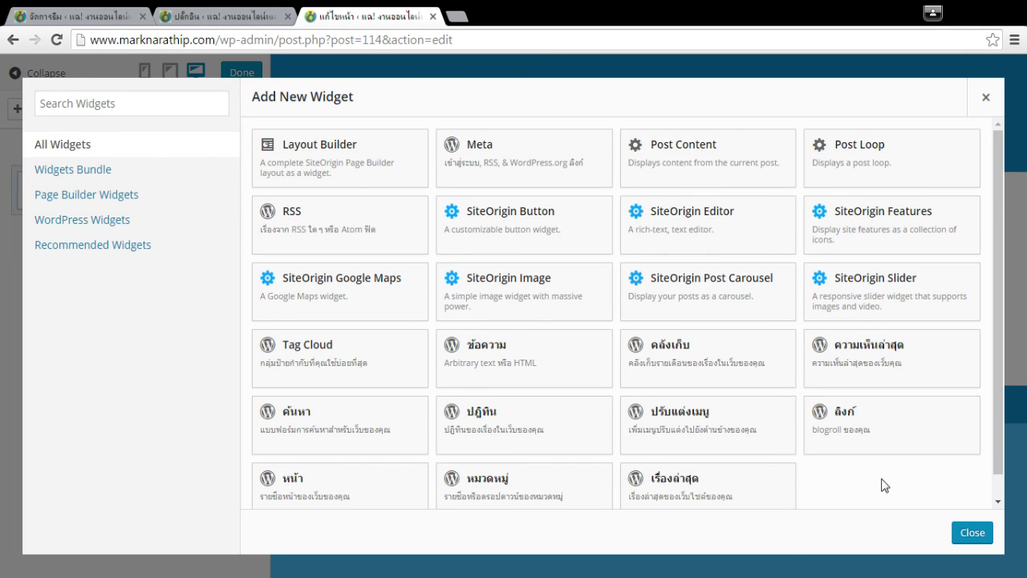
click(973, 532)
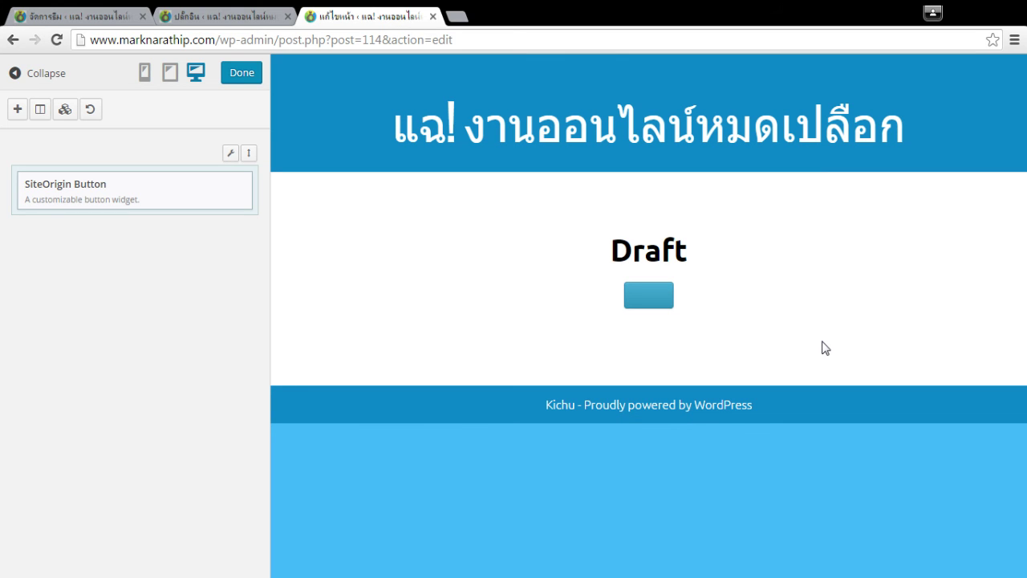
Open All Pages in a new tab, sort by date, and preview the untitled draft (page 75).
click(249, 13)
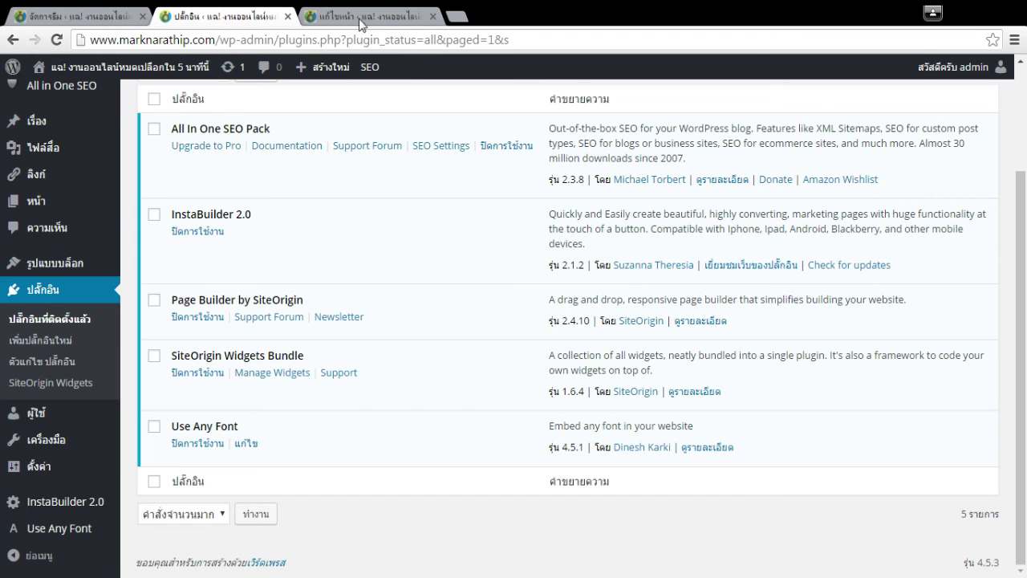
mouse_move(69, 201)
drag(152, 203, 561, 16)
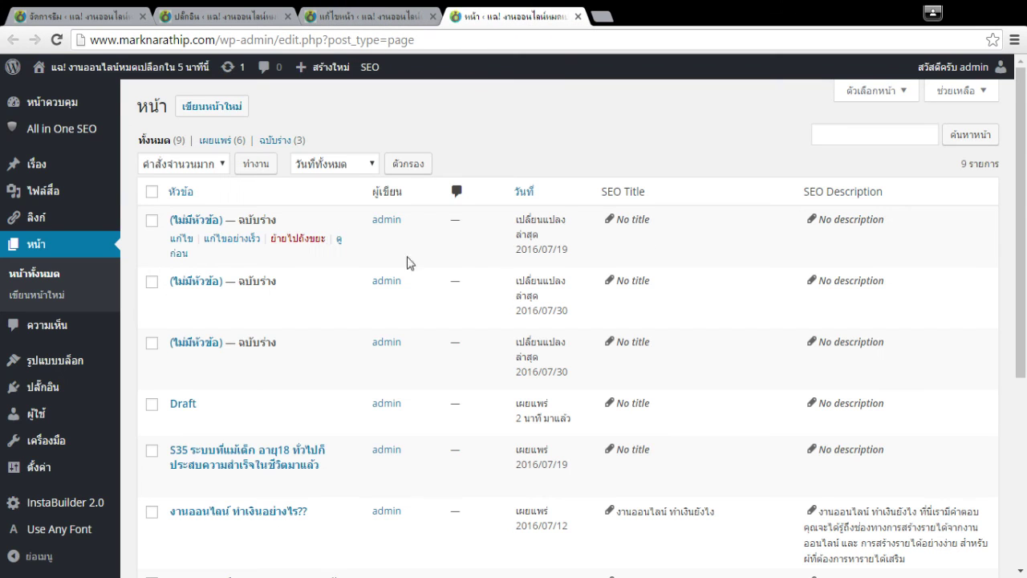
click(530, 194)
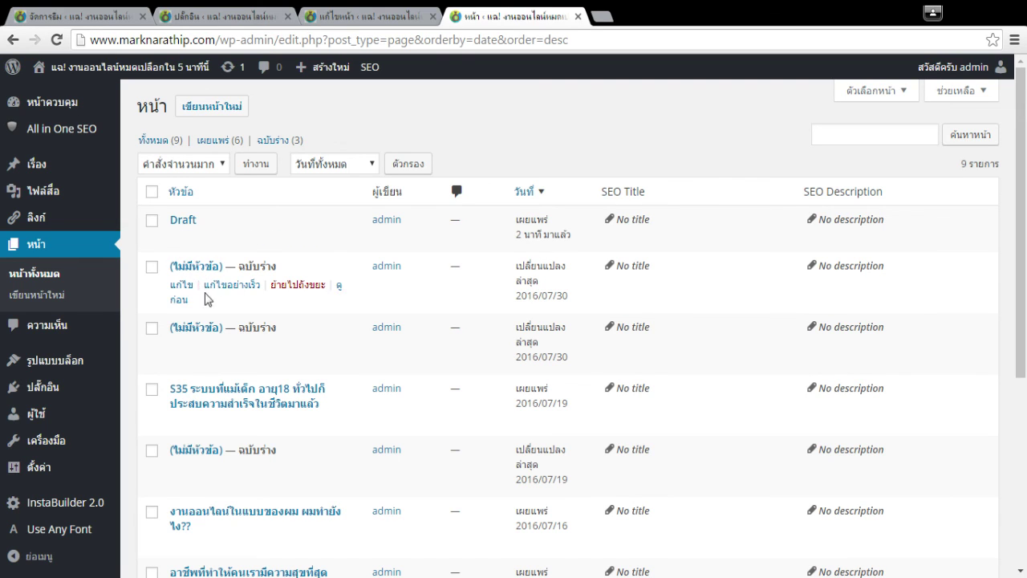
click(338, 288)
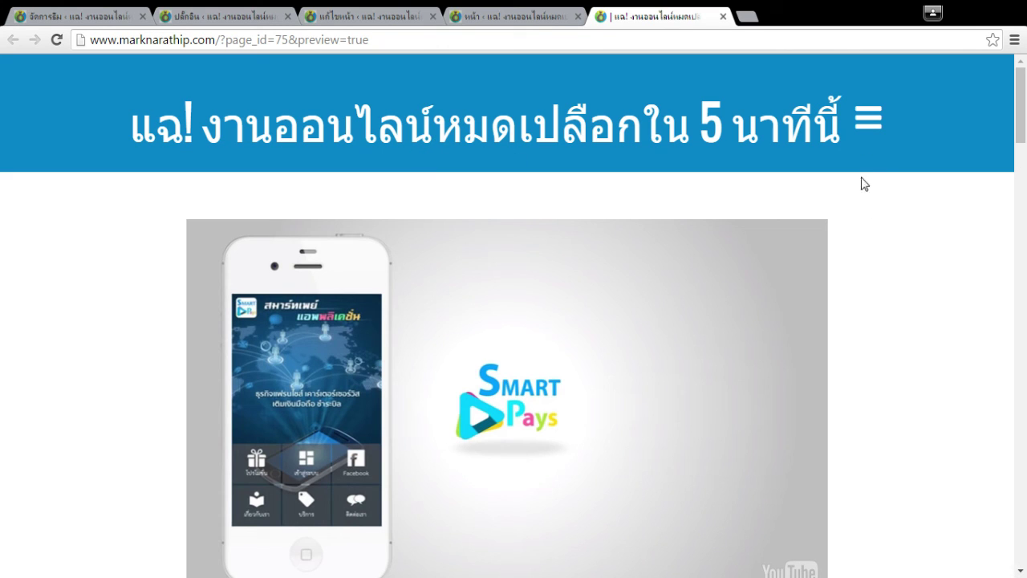
click(870, 117)
click(873, 117)
click(870, 118)
click(872, 117)
scroll(944, 223, down, 3)
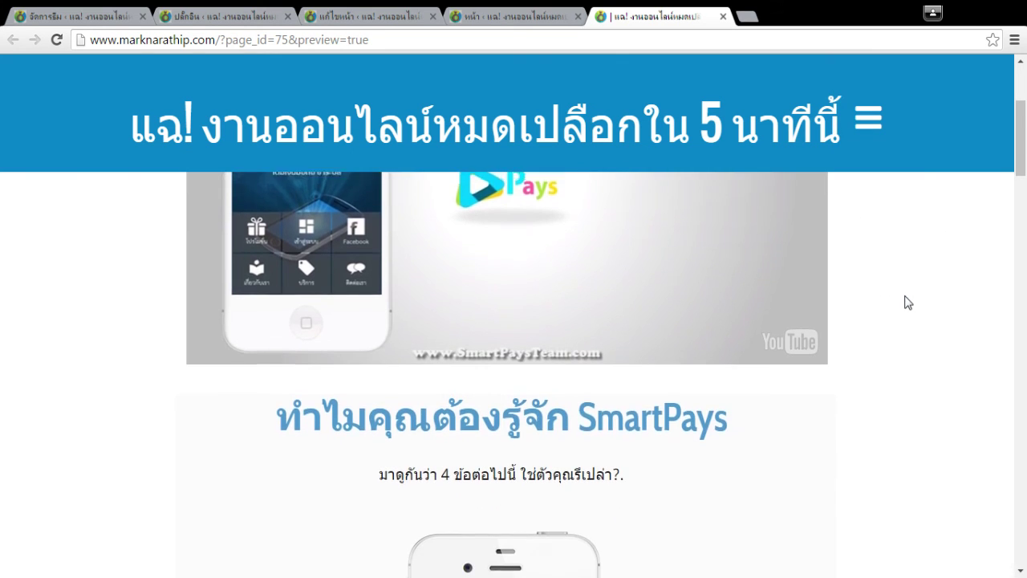
scroll(875, 278, up, 1)
scroll(876, 278, down, 4)
scroll(875, 278, up, 5)
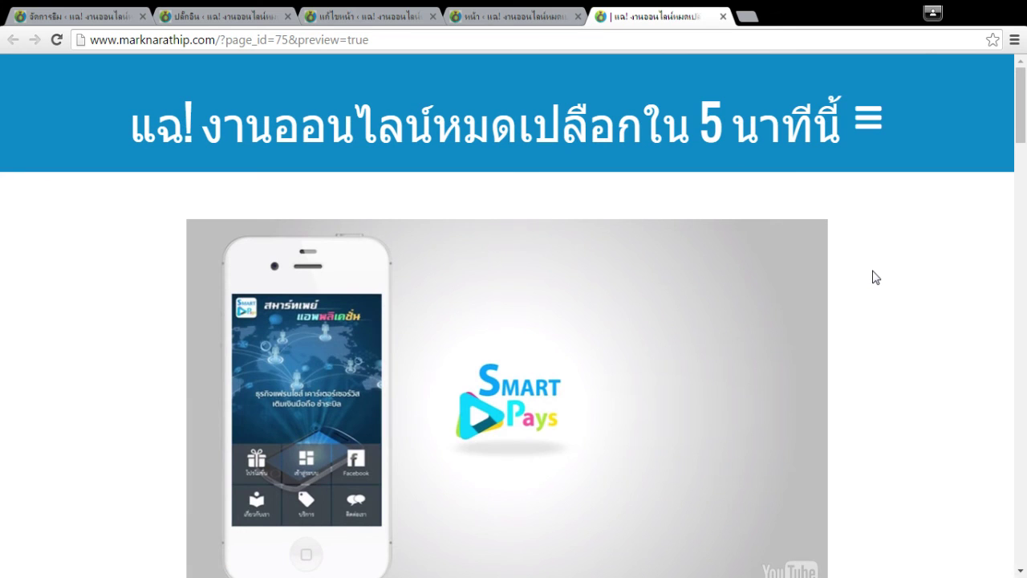
scroll(875, 278, down, 5)
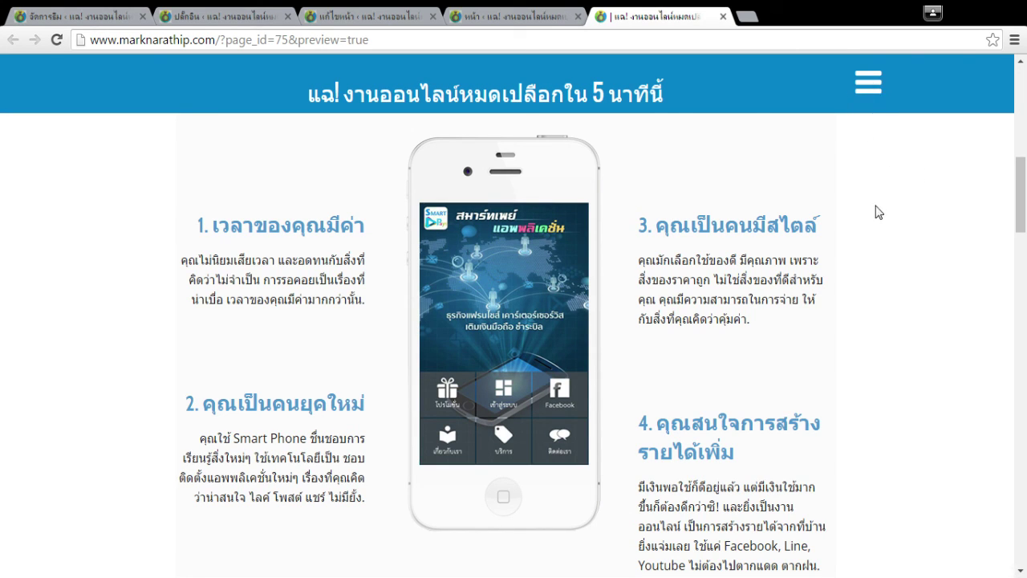
click(867, 84)
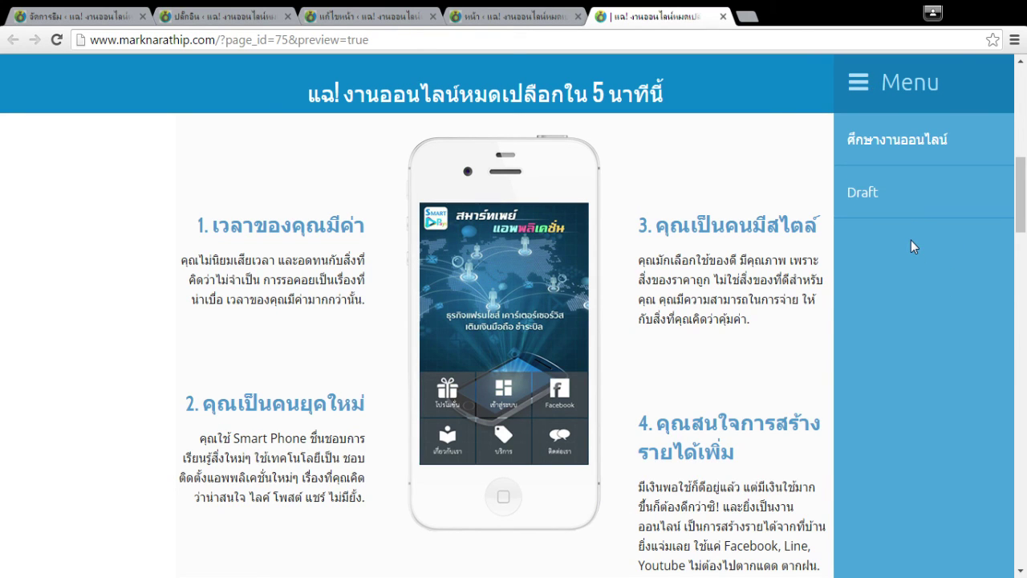
click(898, 153)
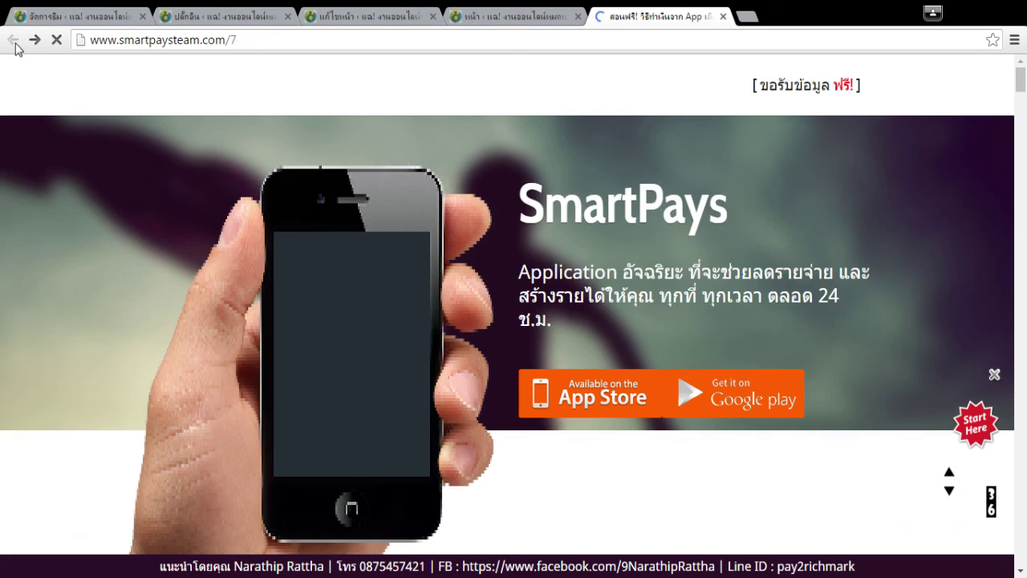
click(13, 42)
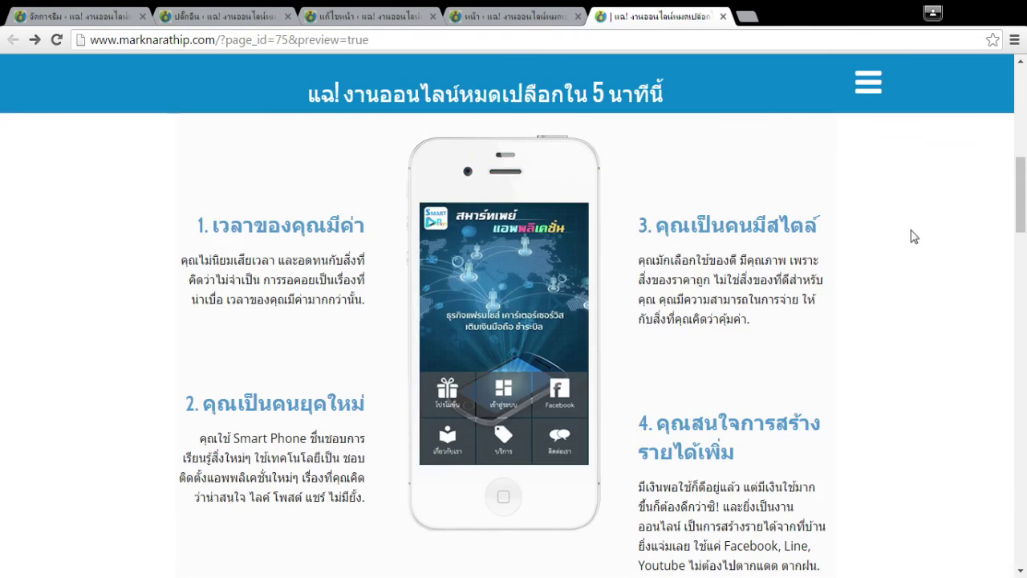
click(867, 88)
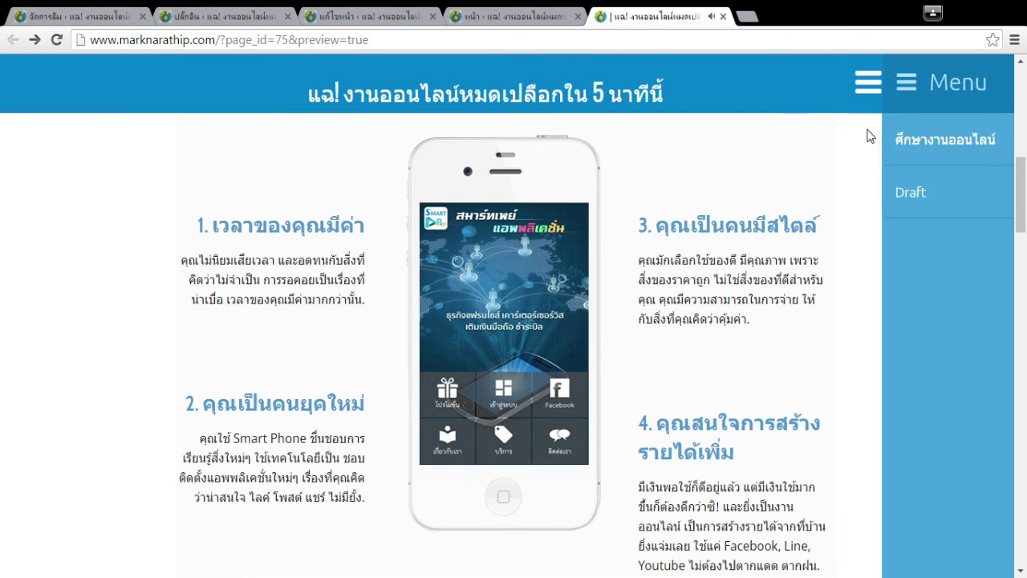
click(855, 84)
scroll(842, 178, down, 15)
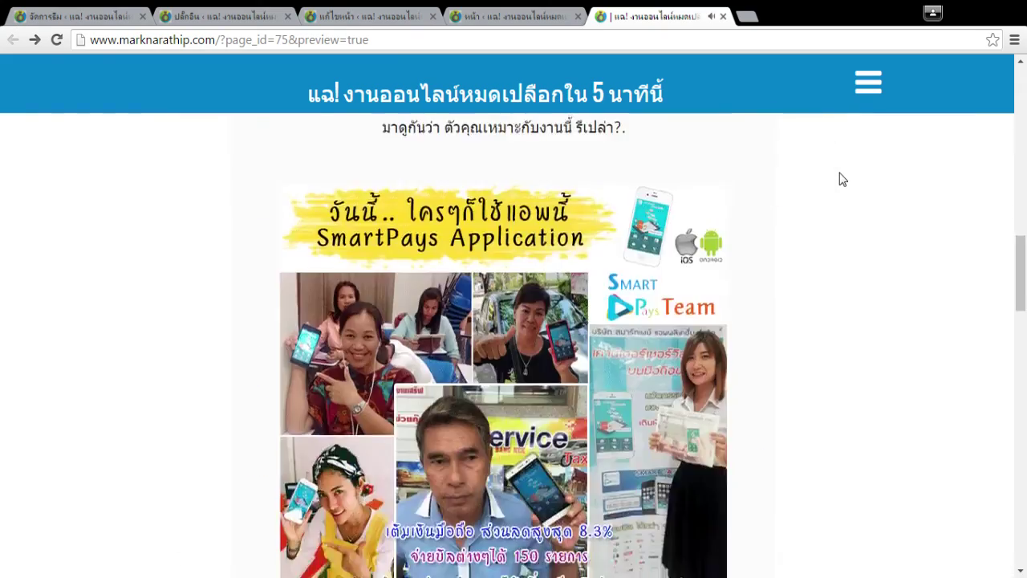
scroll(952, 229, up, 6)
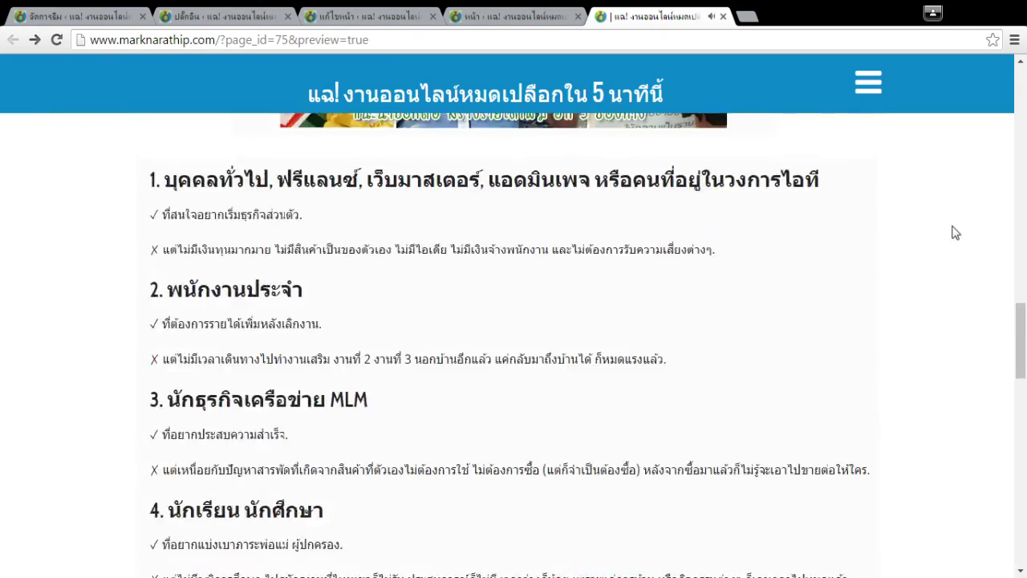
scroll(769, 218, up, 6)
scroll(768, 218, up, 10)
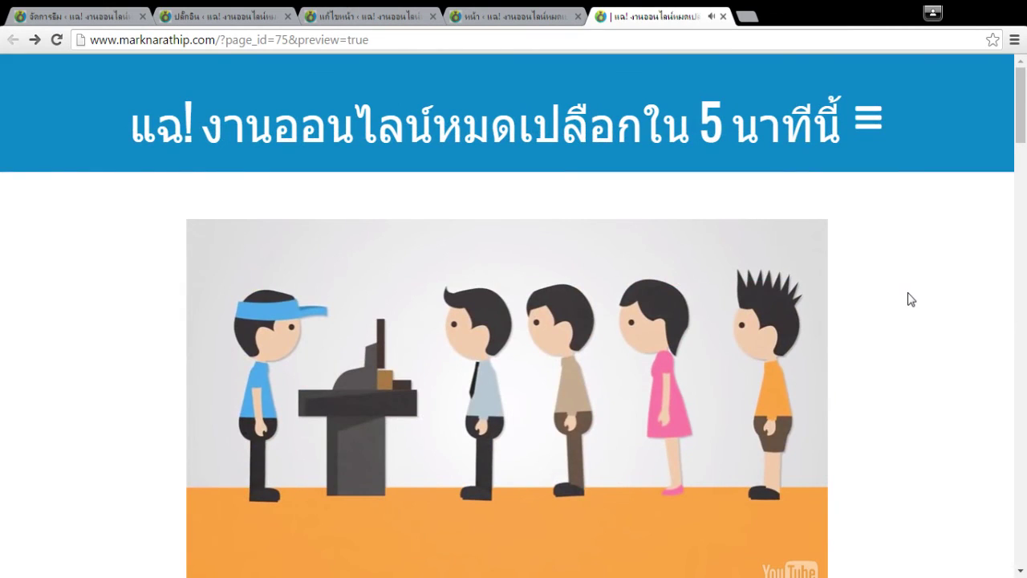
scroll(911, 300, down, 5)
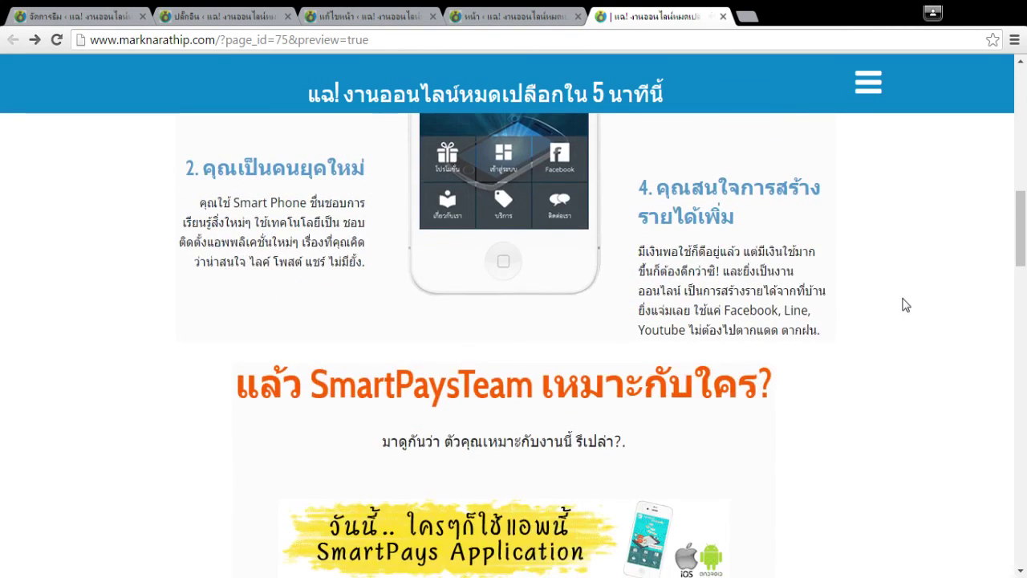
scroll(905, 305, down, 5)
scroll(905, 305, up, 5)
scroll(857, 329, up, 8)
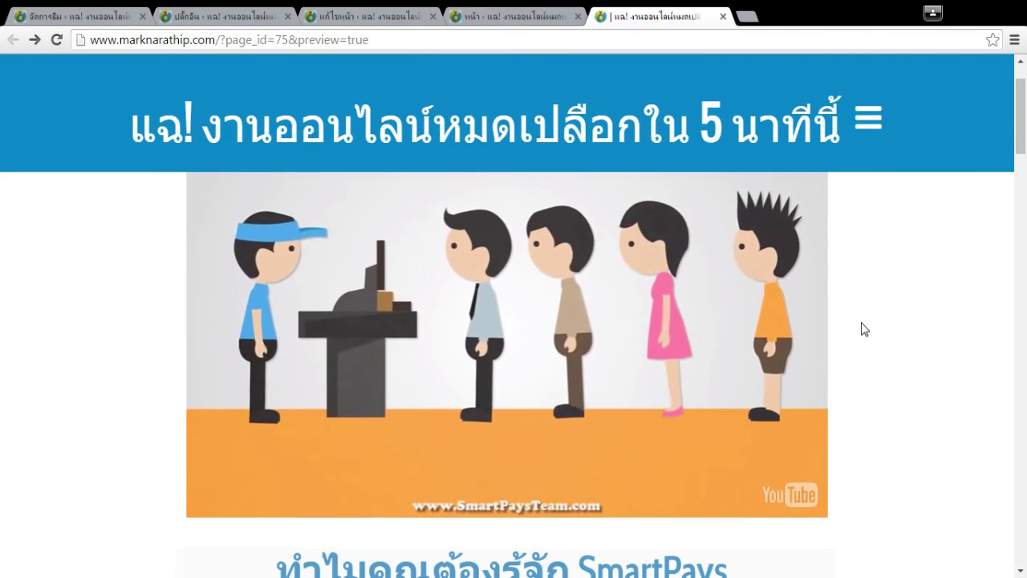
scroll(923, 346, down, 5)
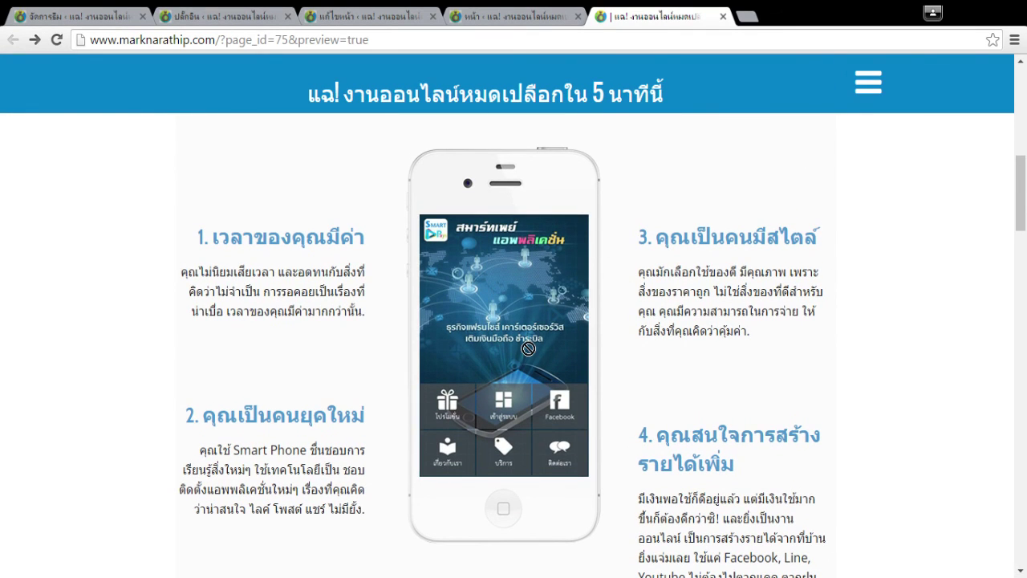
scroll(529, 348, up, 1)
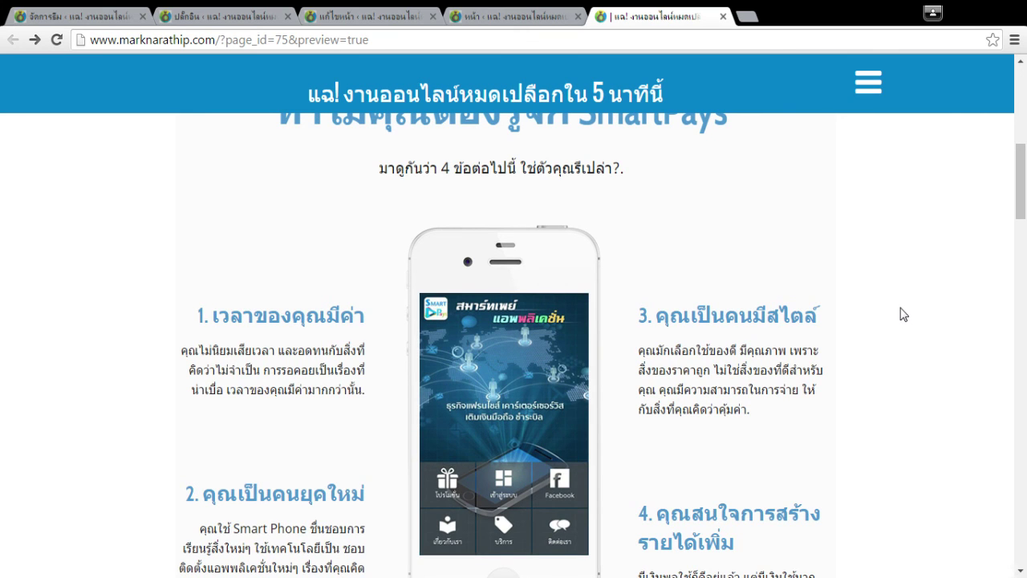
scroll(901, 314, up, 2)
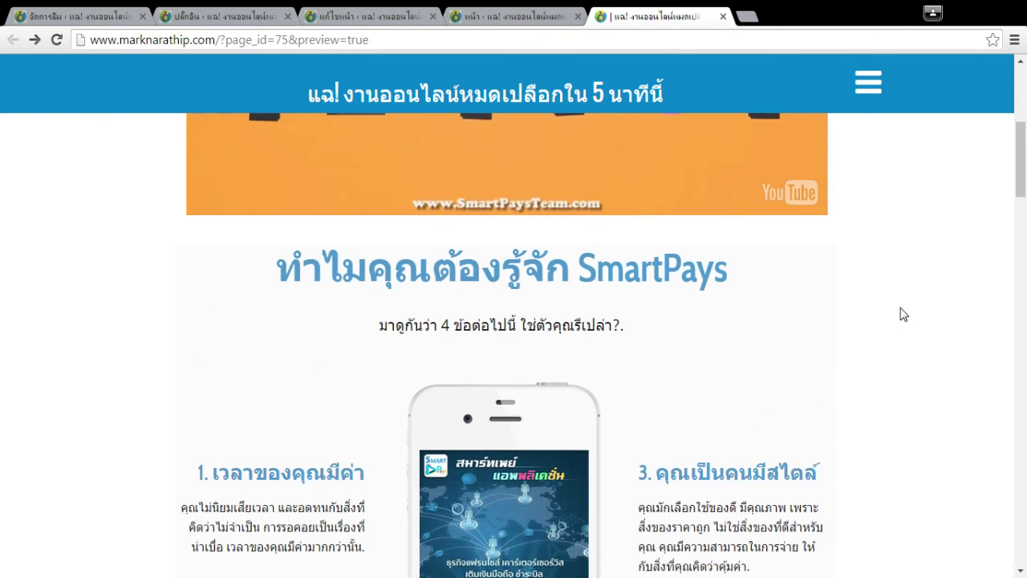
scroll(901, 313, down, 5)
scroll(681, 300, down, 15)
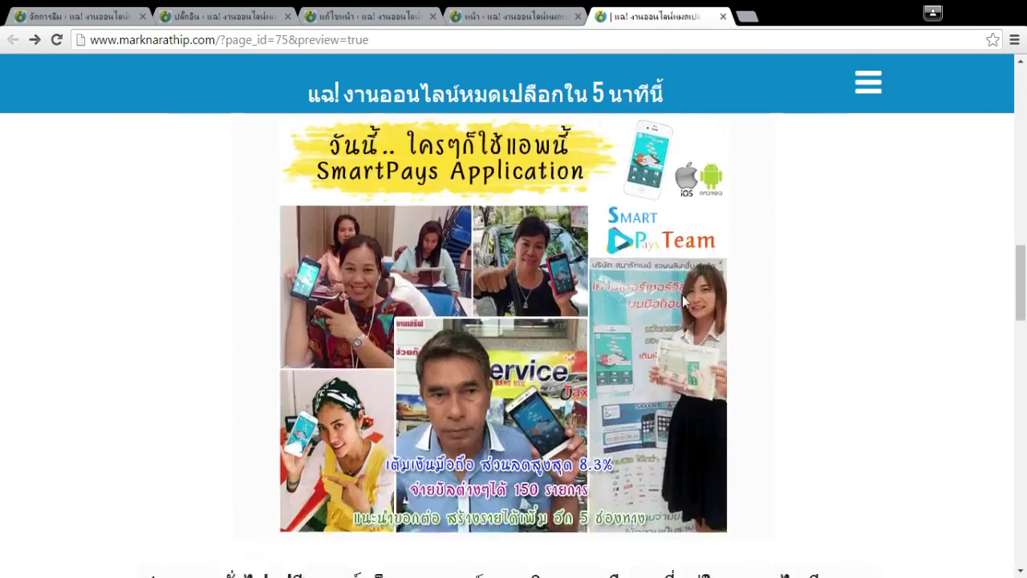
scroll(505, 265, down, 4)
scroll(648, 313, down, 8)
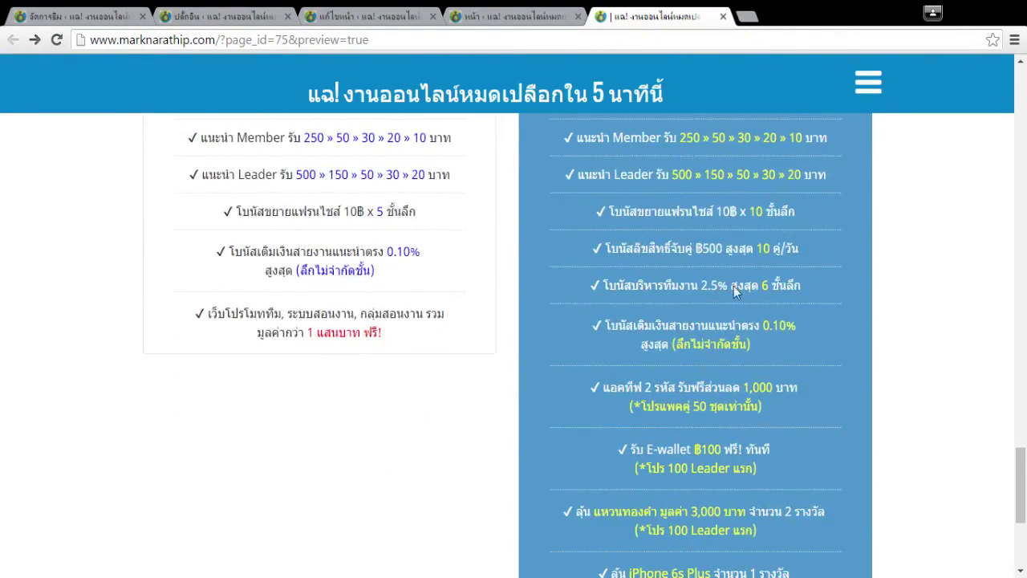
drag(1021, 514, 1023, 92)
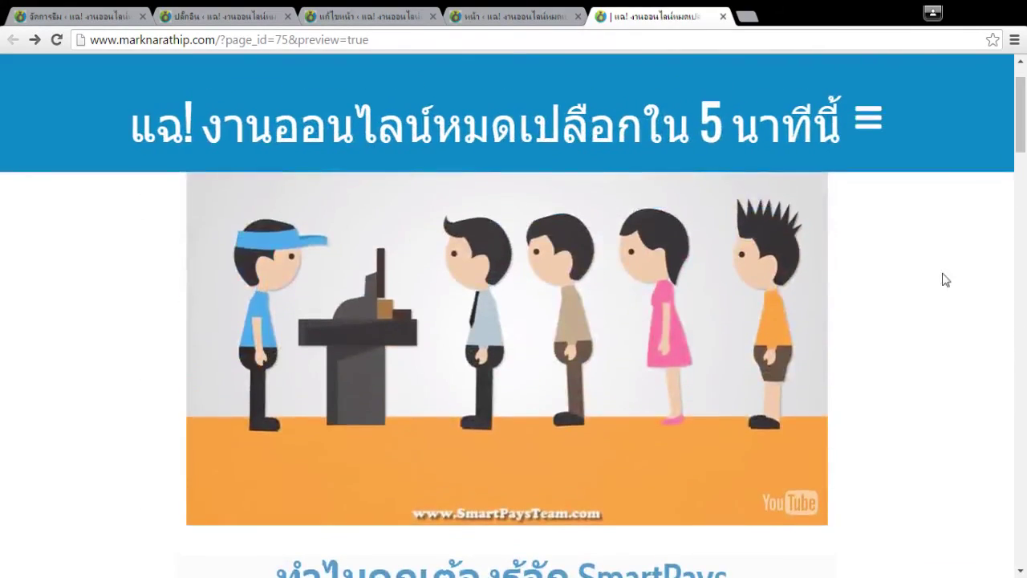
scroll(894, 296, up, 1)
scroll(896, 297, down, 2)
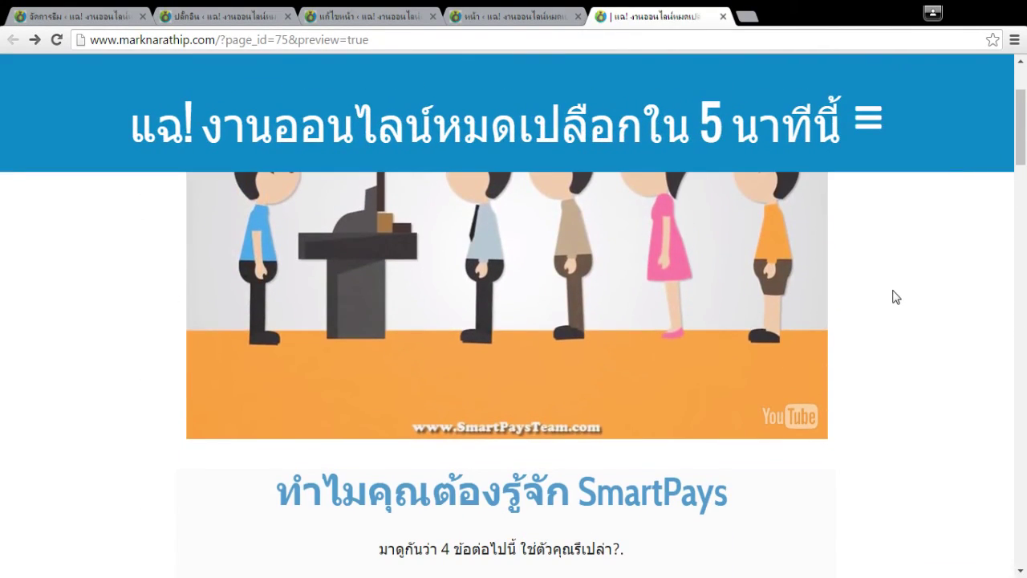
click(473, 14)
Close the leftover preview and pages-list tabs and exit the live editor to the edit screen.
middle_click(642, 15)
click(414, 14)
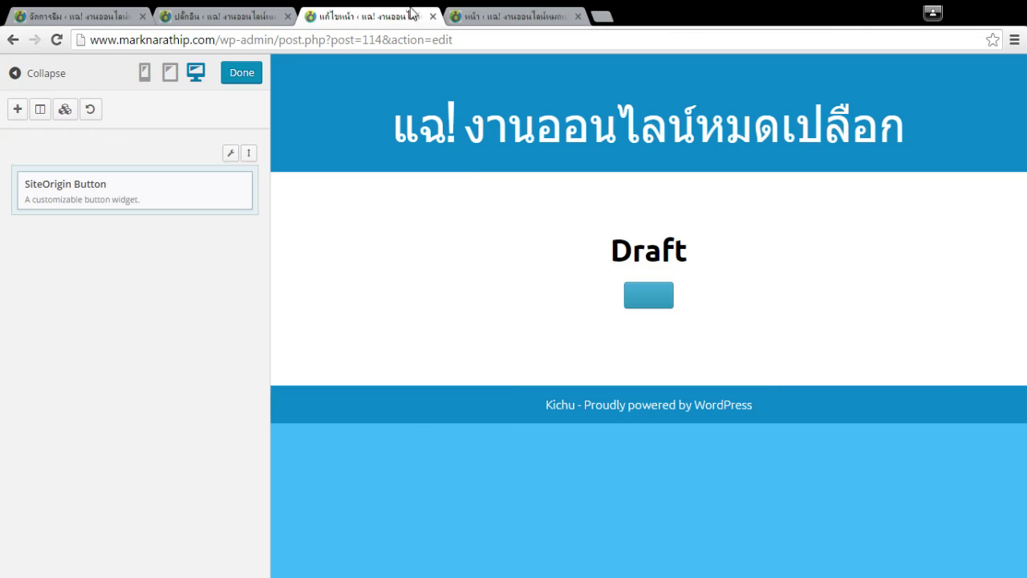
middle_click(505, 13)
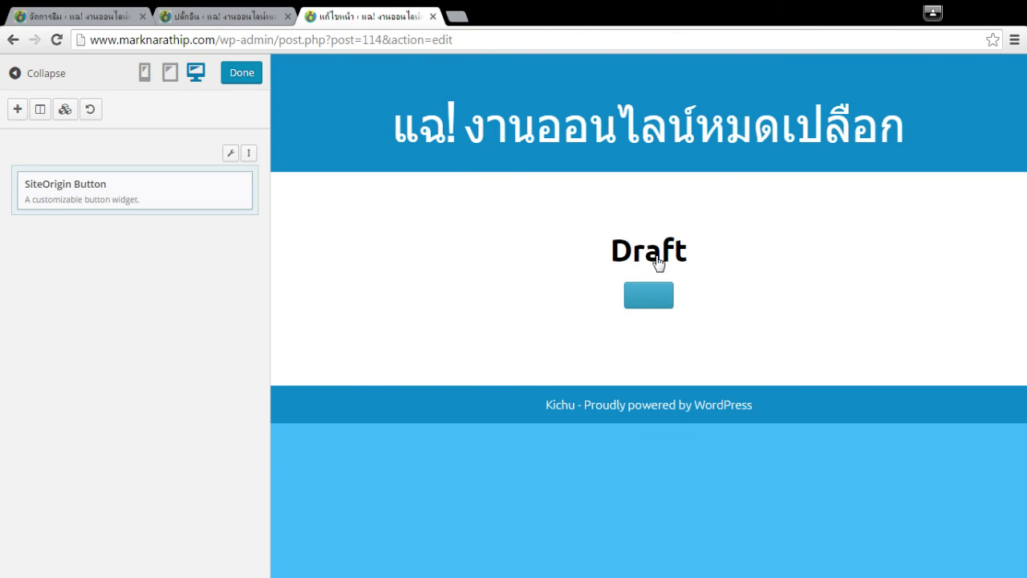
click(15, 73)
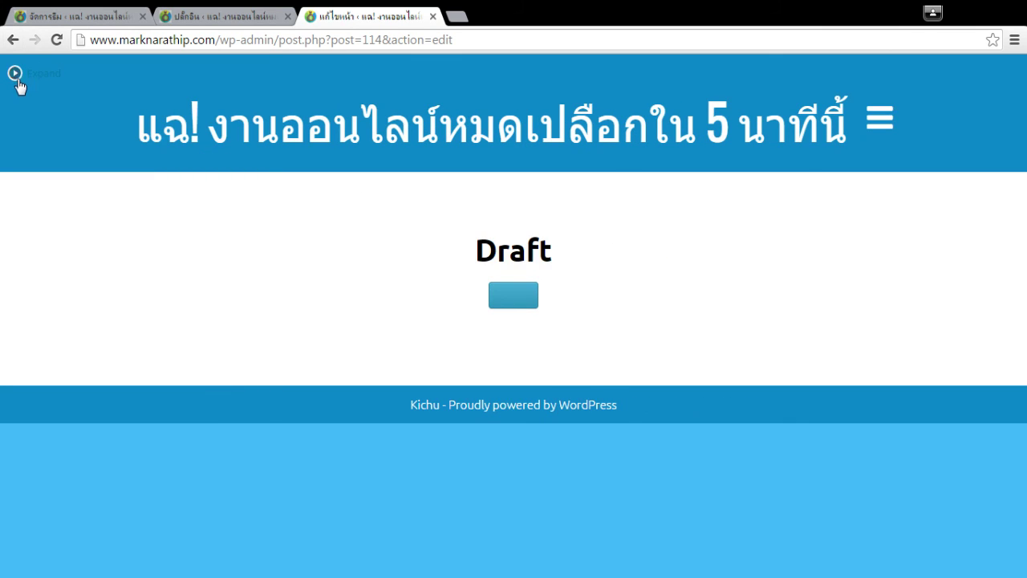
click(14, 72)
click(229, 74)
Delete the page's Draft title, leaving it untitled.
double_click(259, 142)
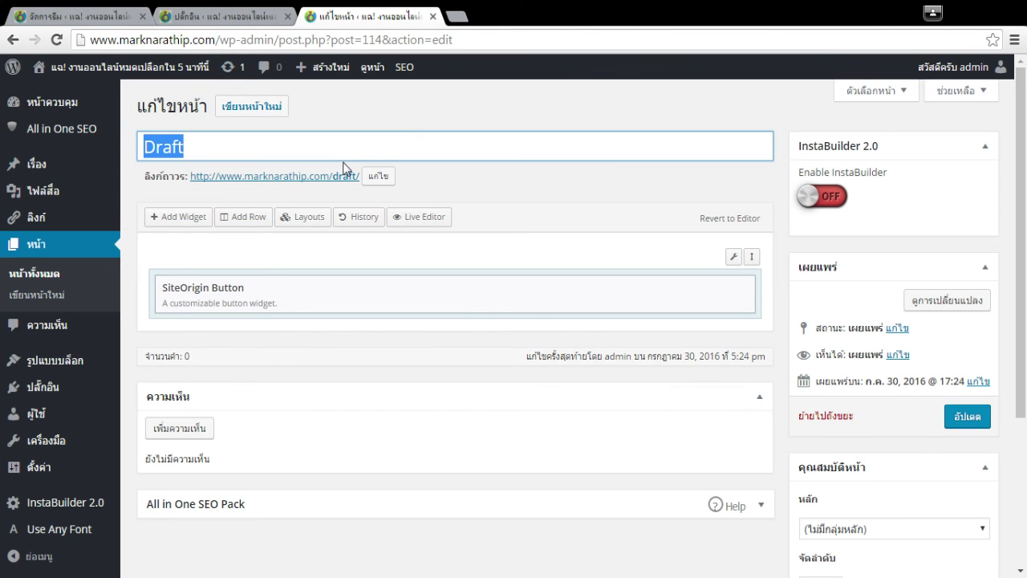
key(BackSpace)
click(469, 188)
click(363, 149)
Change the permalink slug to s2, update the page, and open the published /s2/ page.
click(378, 176)
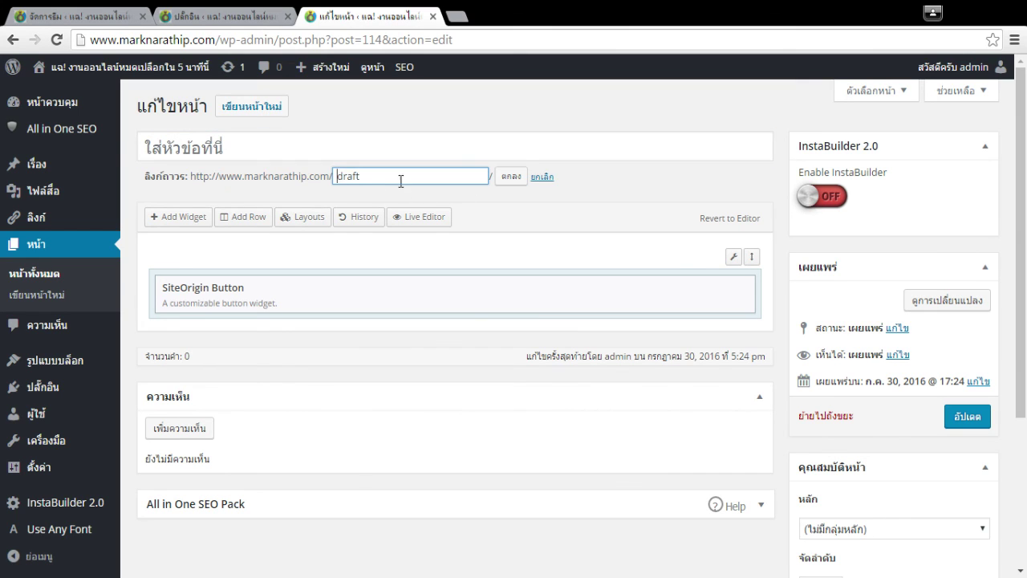
text(s2)
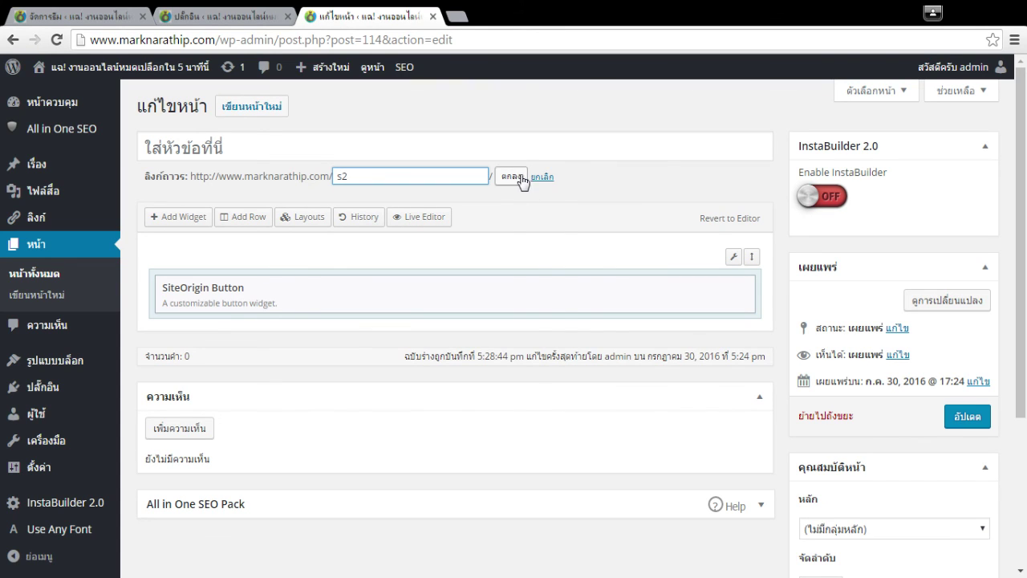
click(520, 179)
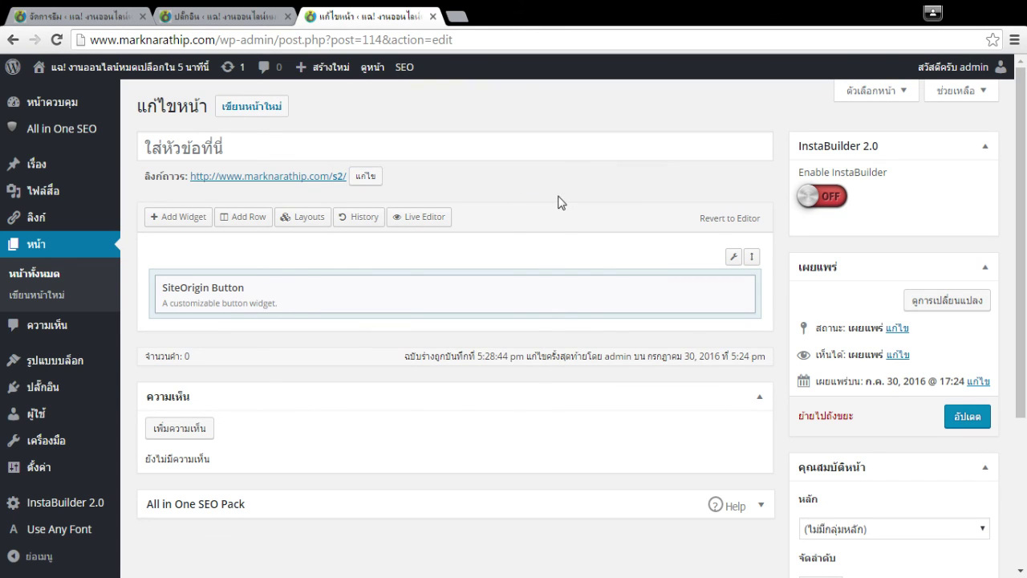
click(967, 416)
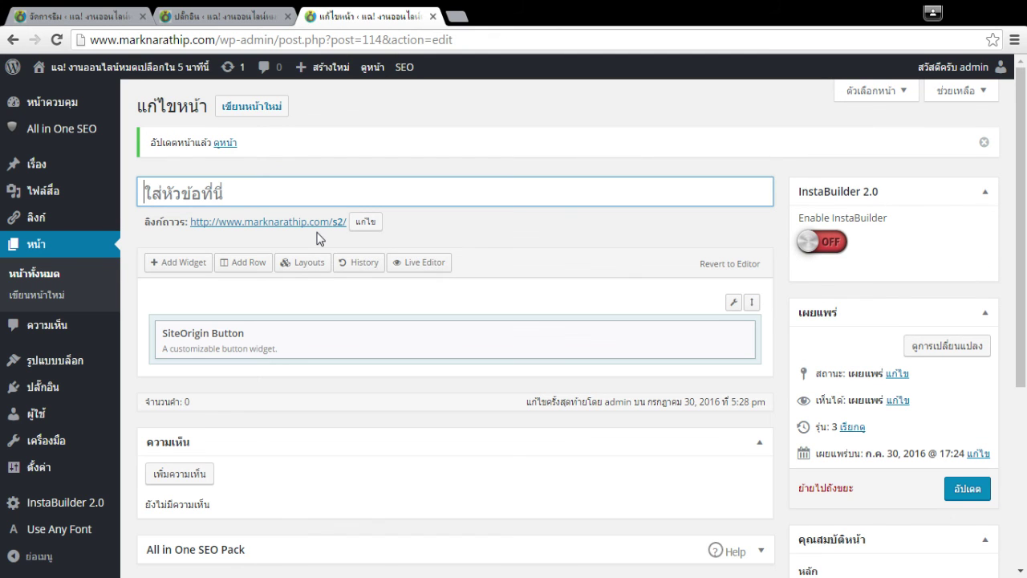
click(317, 232)
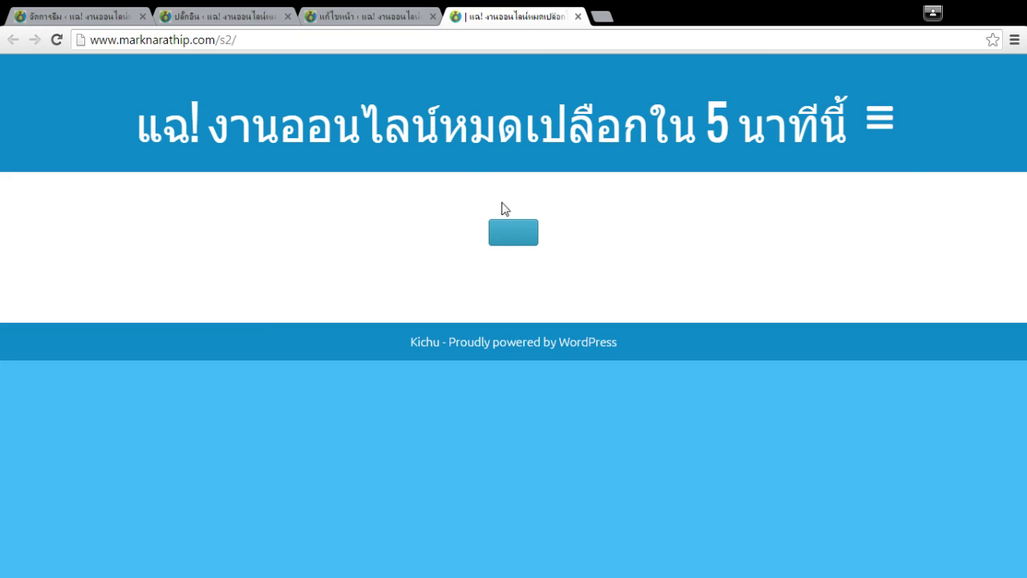
Rearrange the /s2/ tabs and launch the Live Editor from the Edit Page screen.
drag(512, 12, 367, 13)
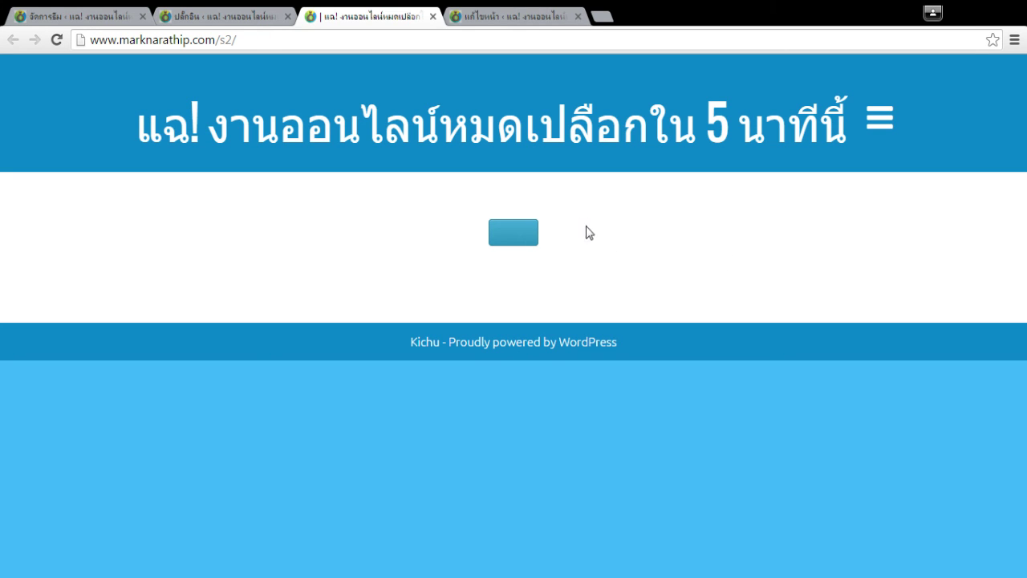
click(557, 16)
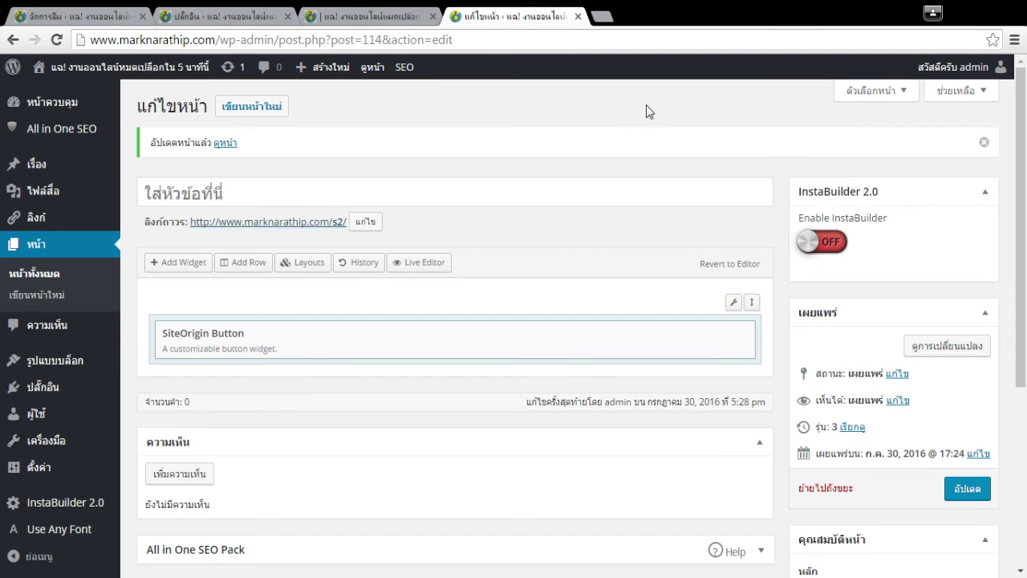
click(379, 16)
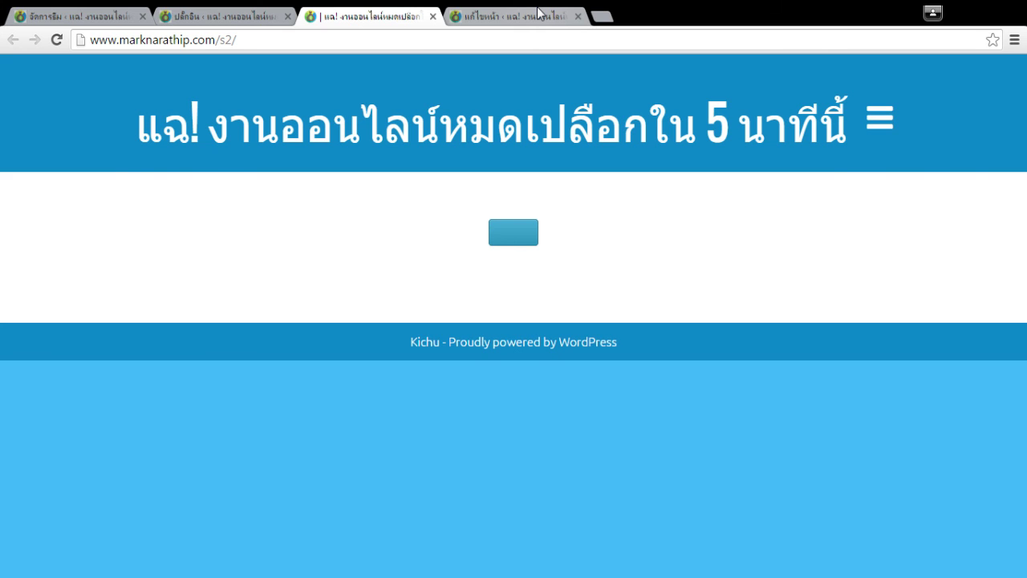
click(539, 12)
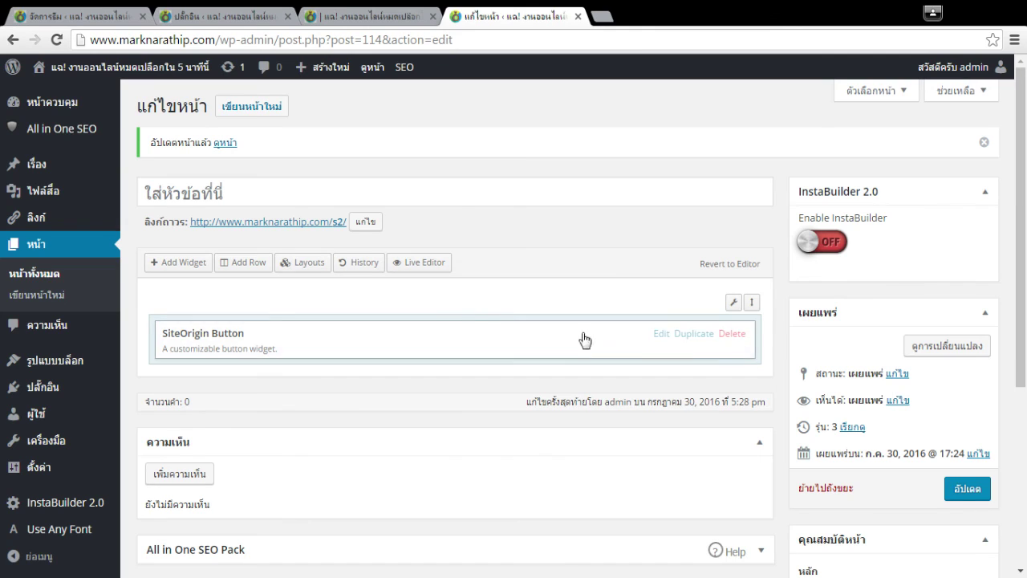
click(426, 267)
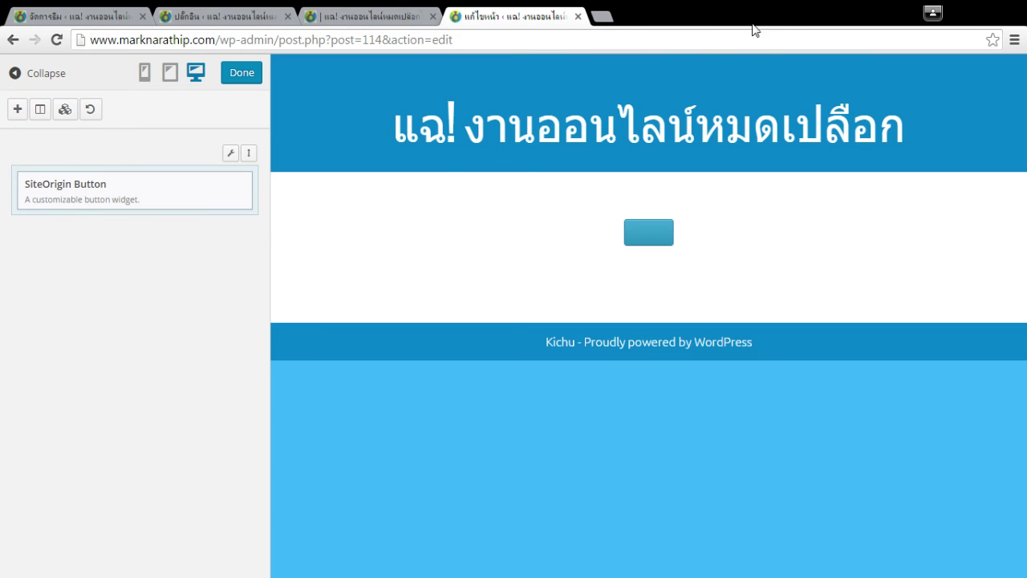
Delete the SiteOrigin Button widget from /s2/ and bring up the Add New Widget list.
right_click(221, 195)
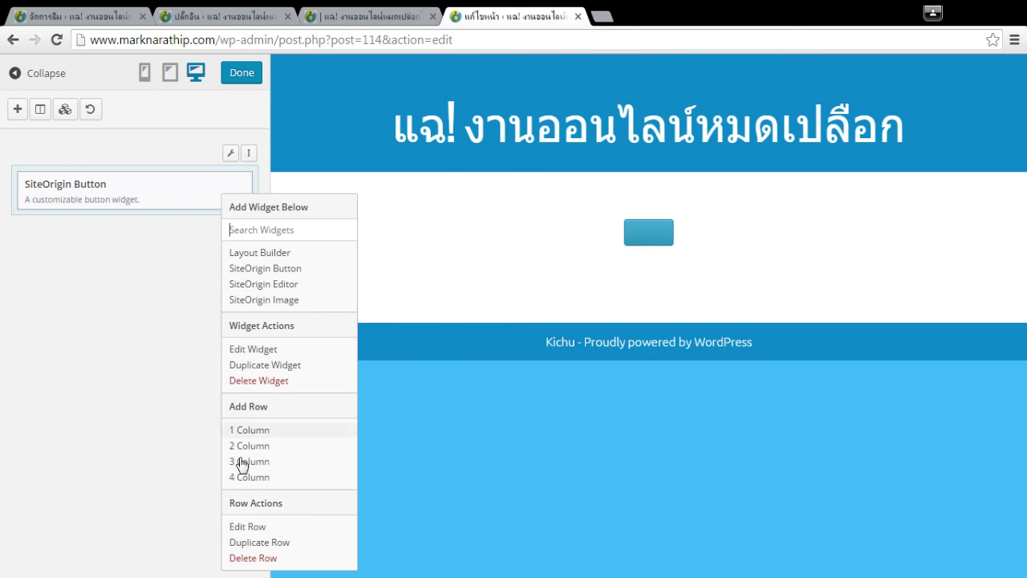
click(269, 382)
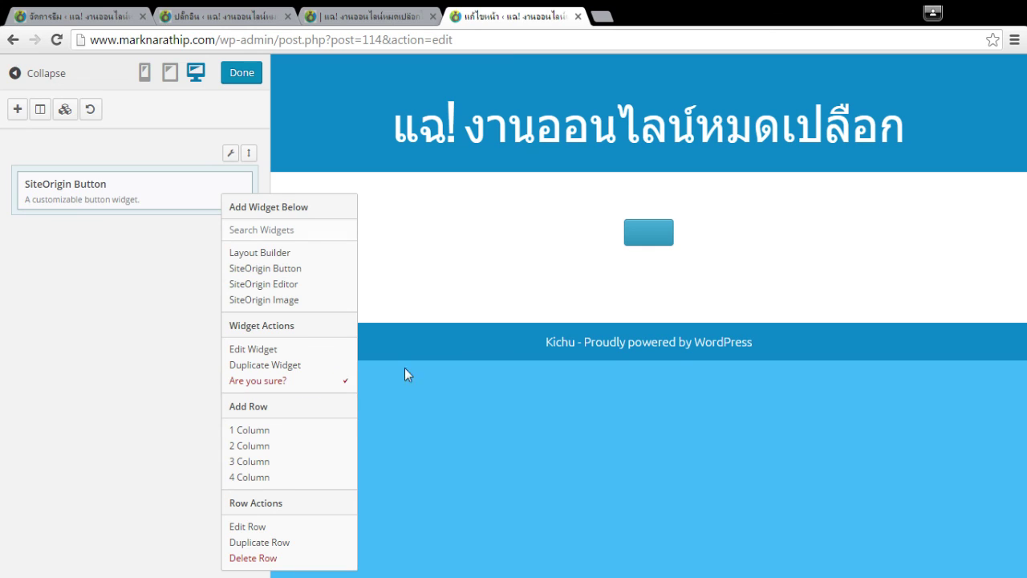
click(289, 382)
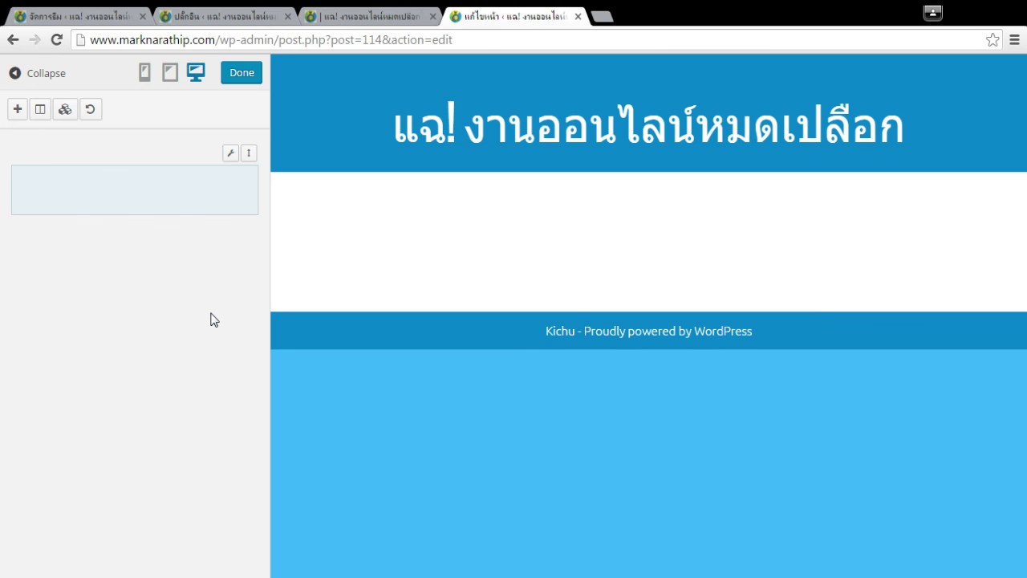
click(17, 109)
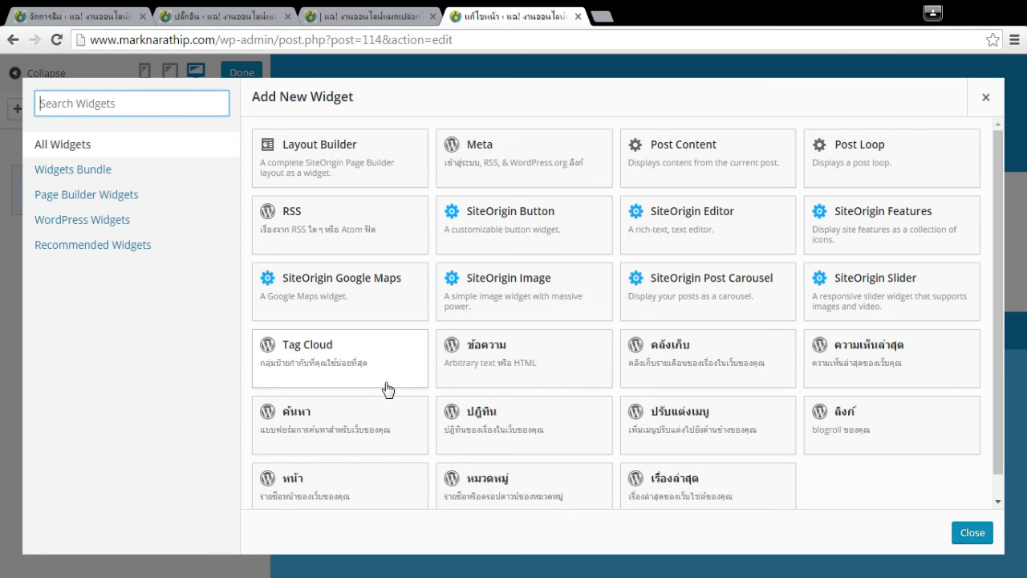
Browse widgets filtered by Widgets Bundle, WordPress and All, then close the list without adding one.
scroll(805, 408, down, 1)
scroll(642, 434, up, 1)
scroll(602, 439, down, 1)
scroll(436, 433, up, 1)
scroll(515, 305, down, 1)
scroll(509, 355, up, 1)
click(119, 198)
click(84, 170)
click(92, 220)
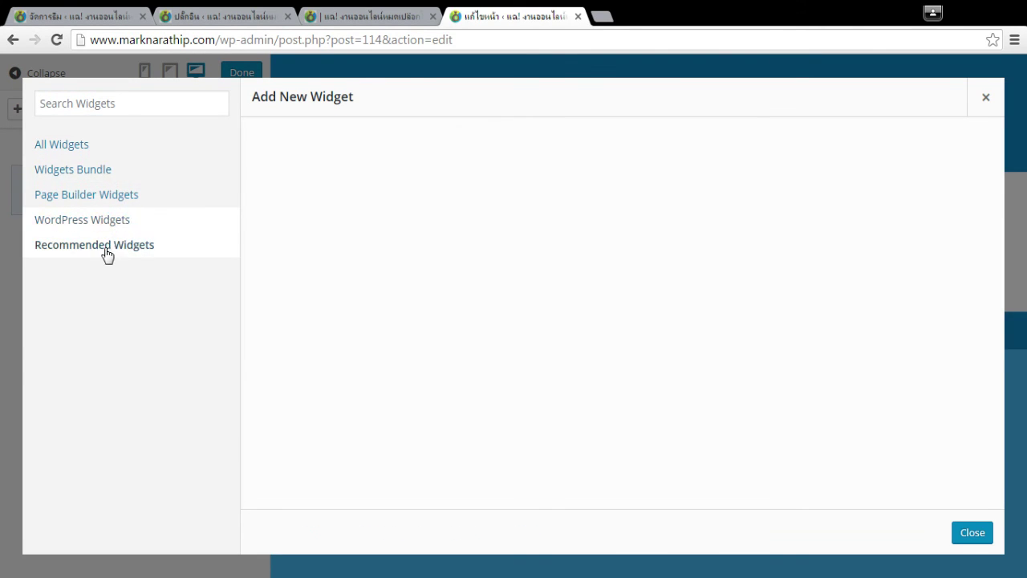
click(64, 145)
scroll(735, 333, down, 1)
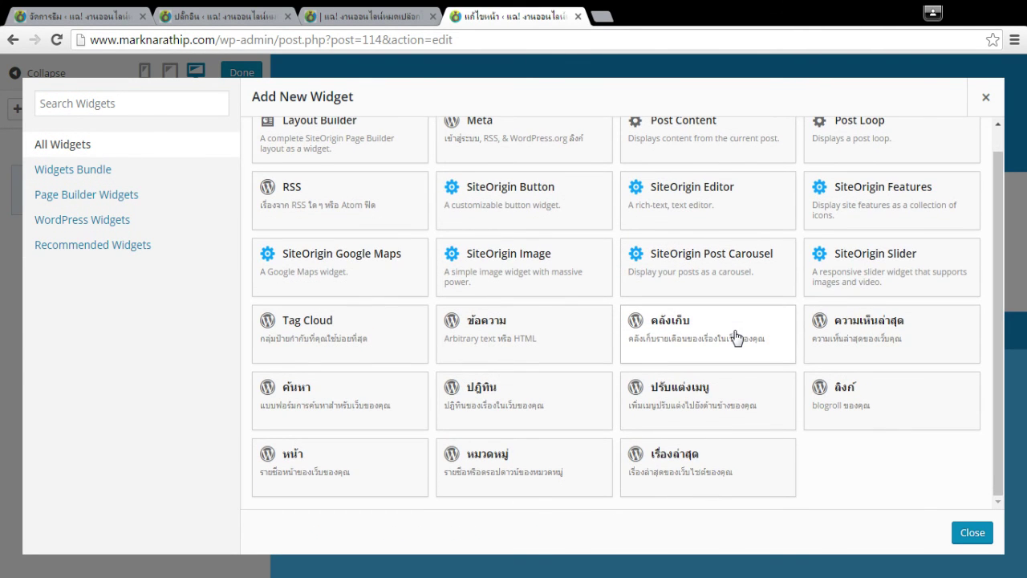
scroll(736, 337, up, 1)
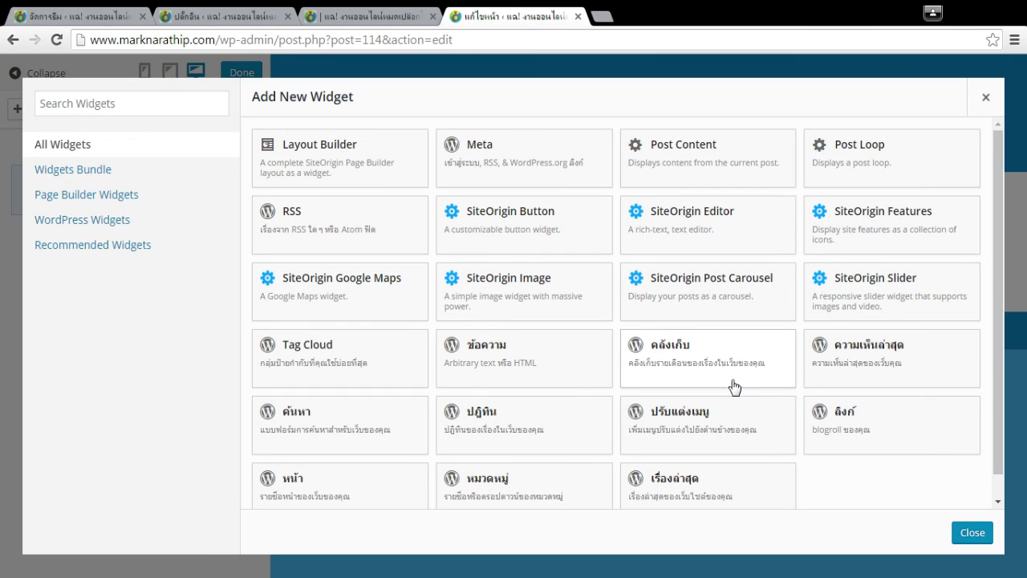
click(983, 99)
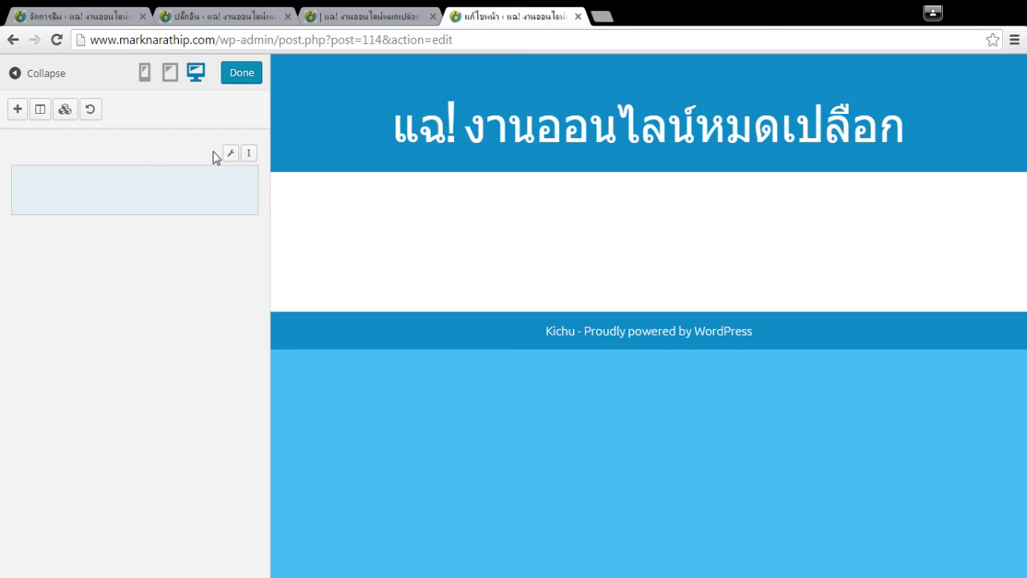
Close the /s2/ page tab and open Pages > All Pages in the admin.
click(371, 15)
click(502, 12)
click(229, 15)
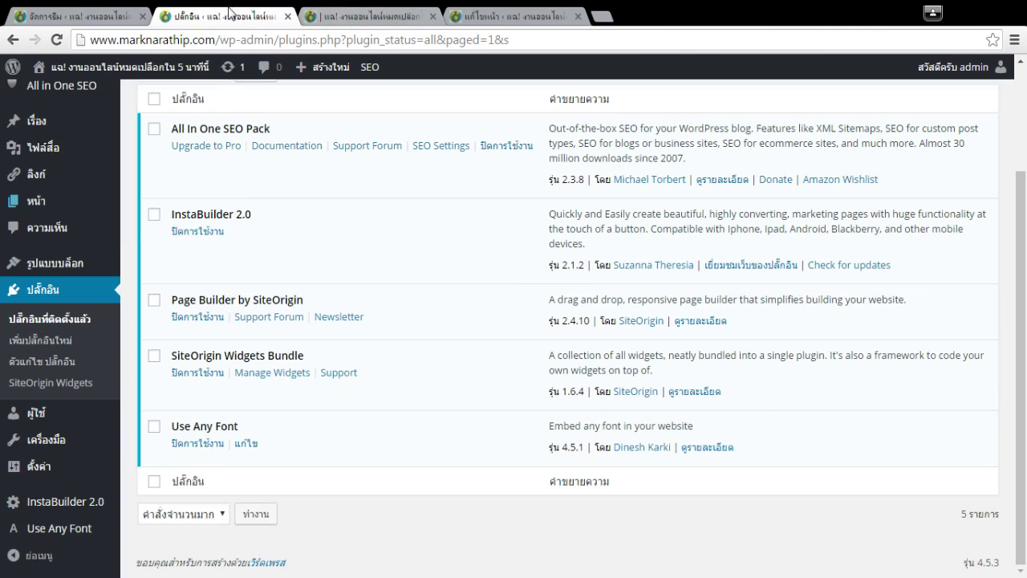
scroll(516, 240, up, 2)
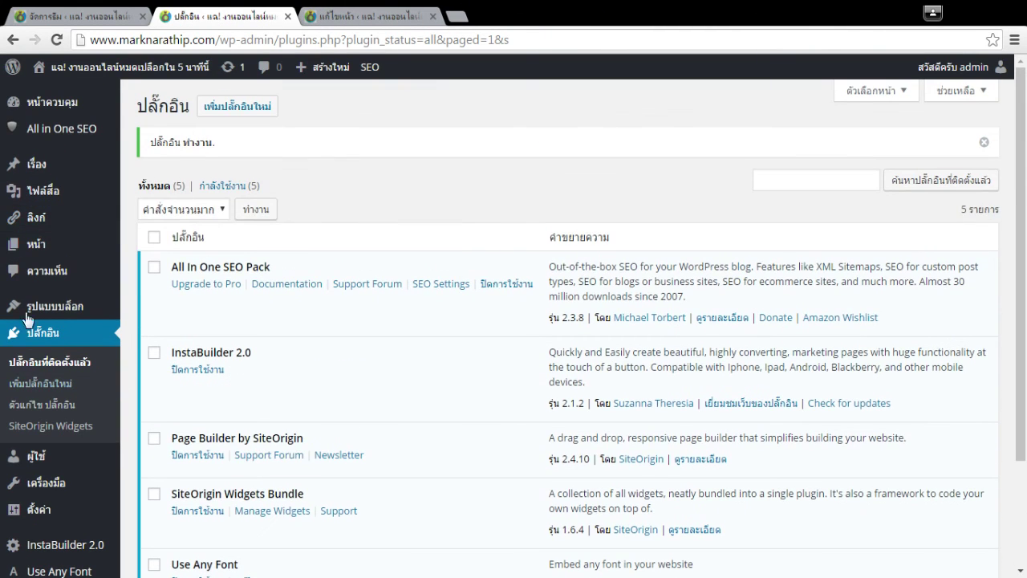
mouse_move(77, 223)
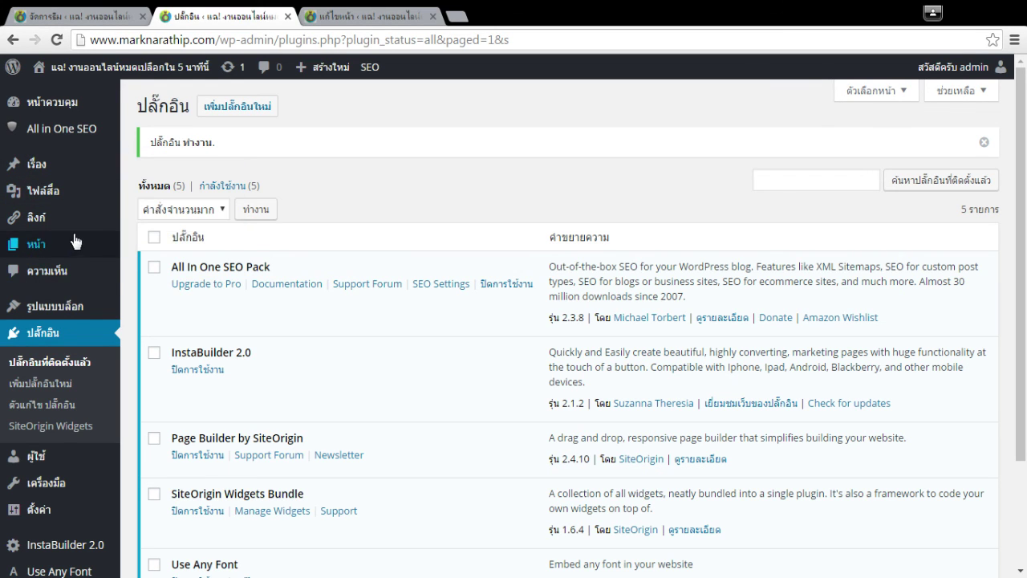
click(157, 245)
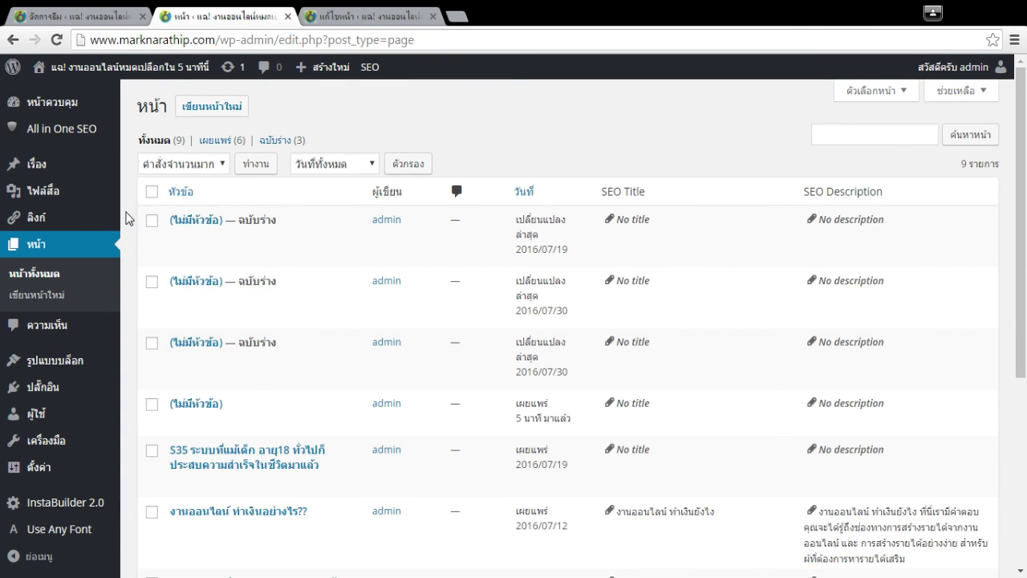
Open the first untitled draft page from the Pages list for editing.
click(365, 20)
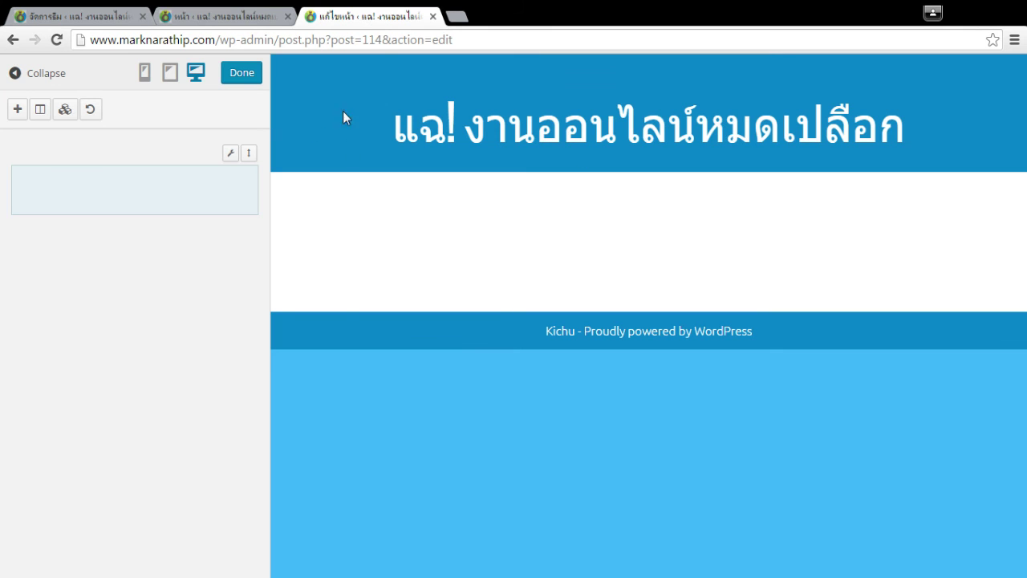
click(207, 16)
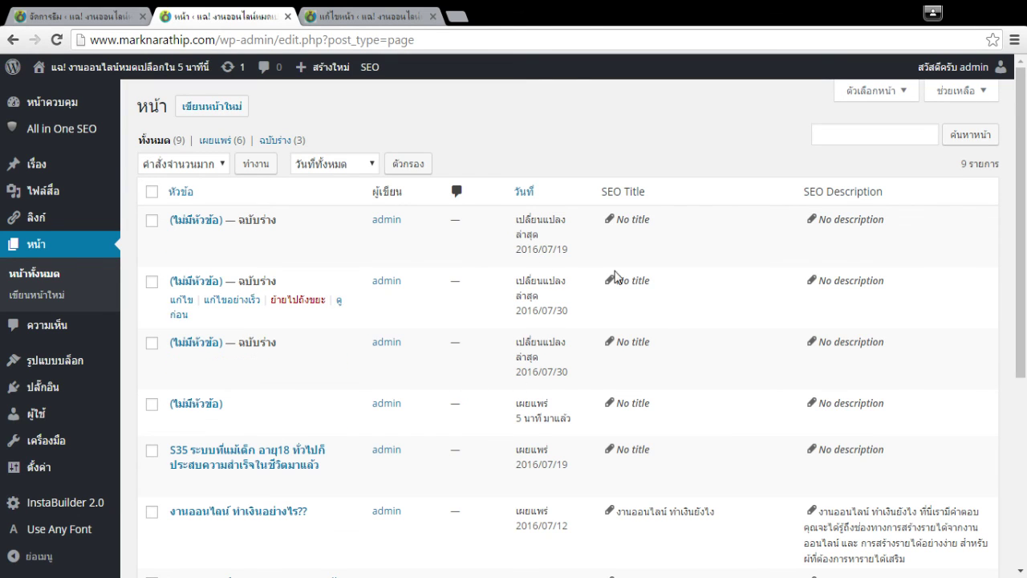
click(181, 239)
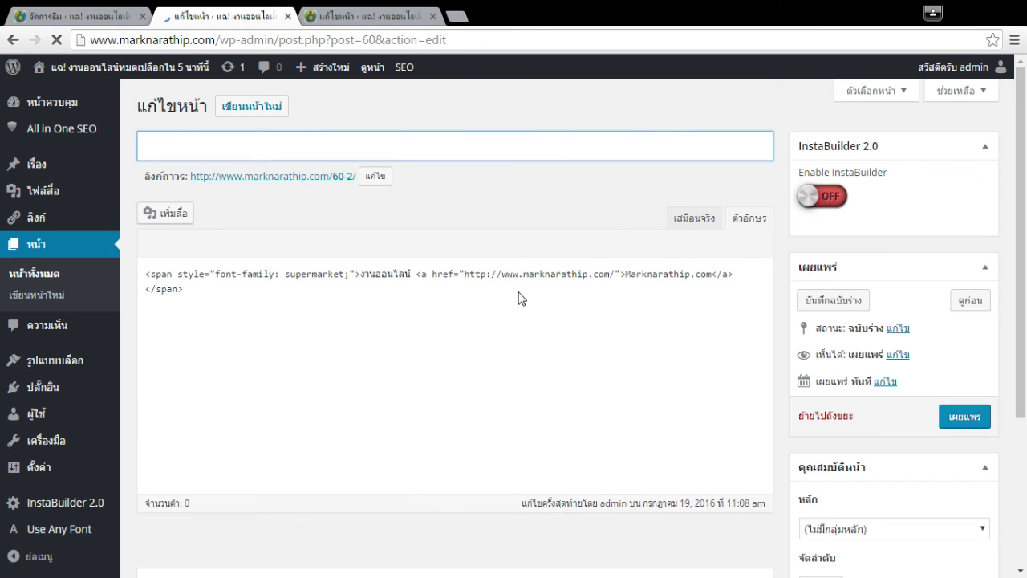
Select all and delete the draft's content, leaving both Text and Visual editors empty.
click(519, 297)
key(ctrl+a)
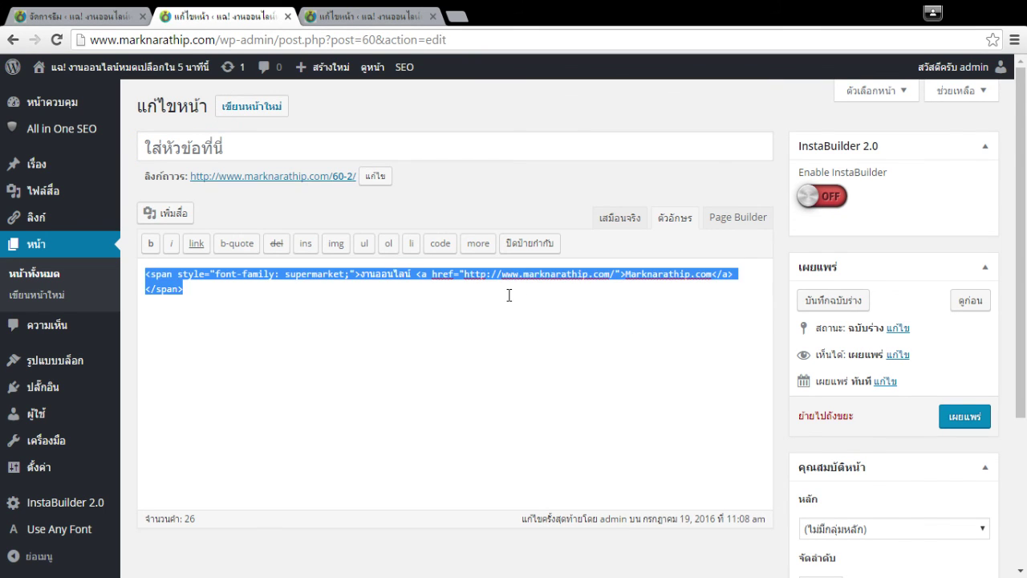
key(Delete)
key(ctrl+z)
click(620, 218)
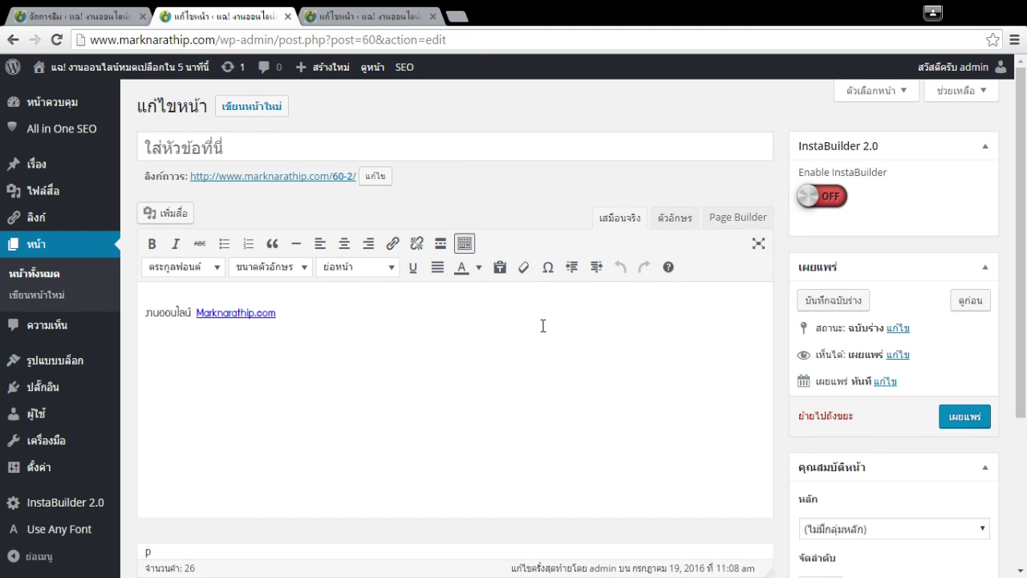
click(672, 220)
key(ctrl+a)
key(Delete)
click(608, 233)
click(447, 334)
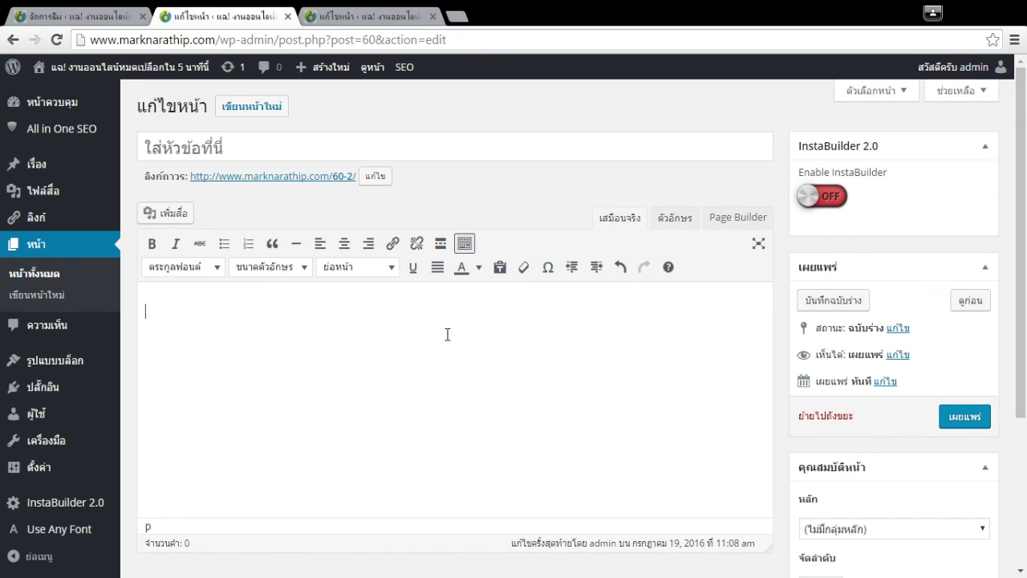
Add a Text widget to the empty row in the page builder.
click(363, 18)
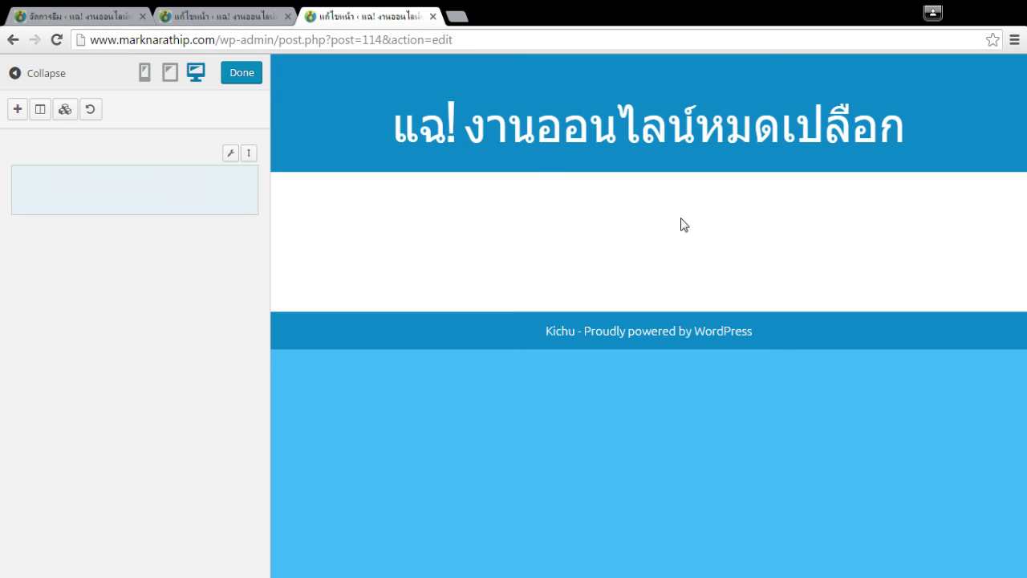
click(209, 12)
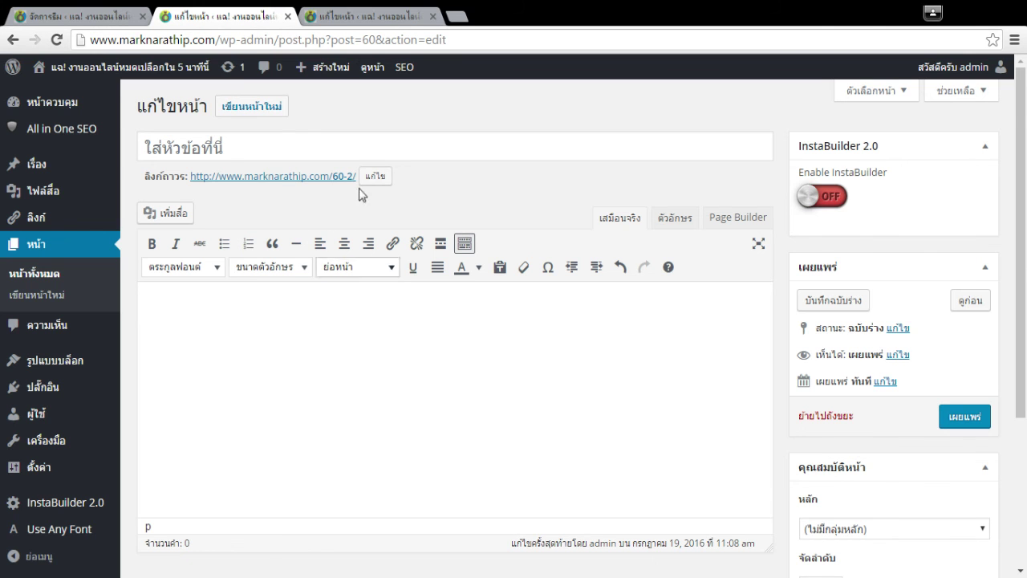
click(366, 16)
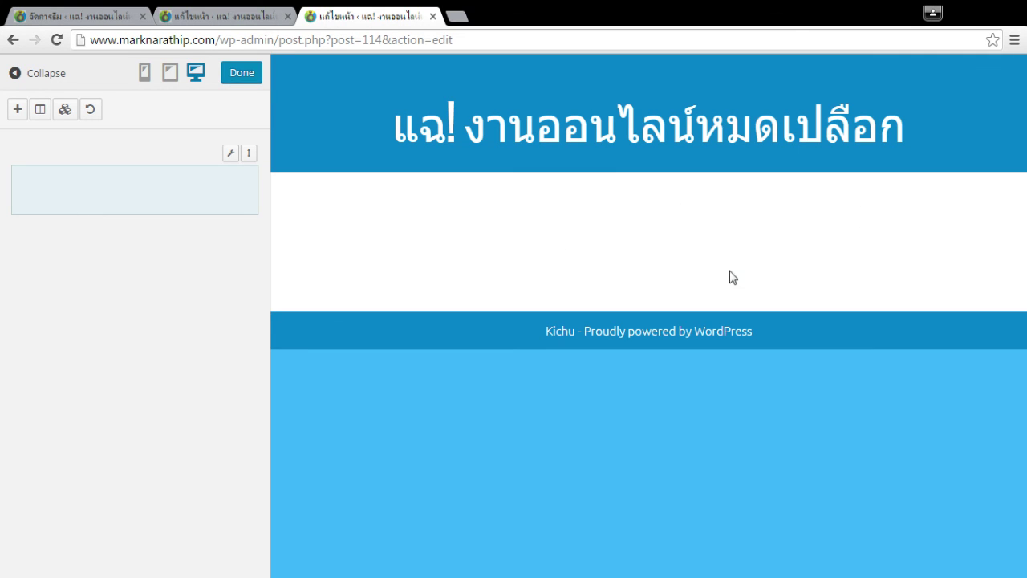
click(15, 111)
click(572, 361)
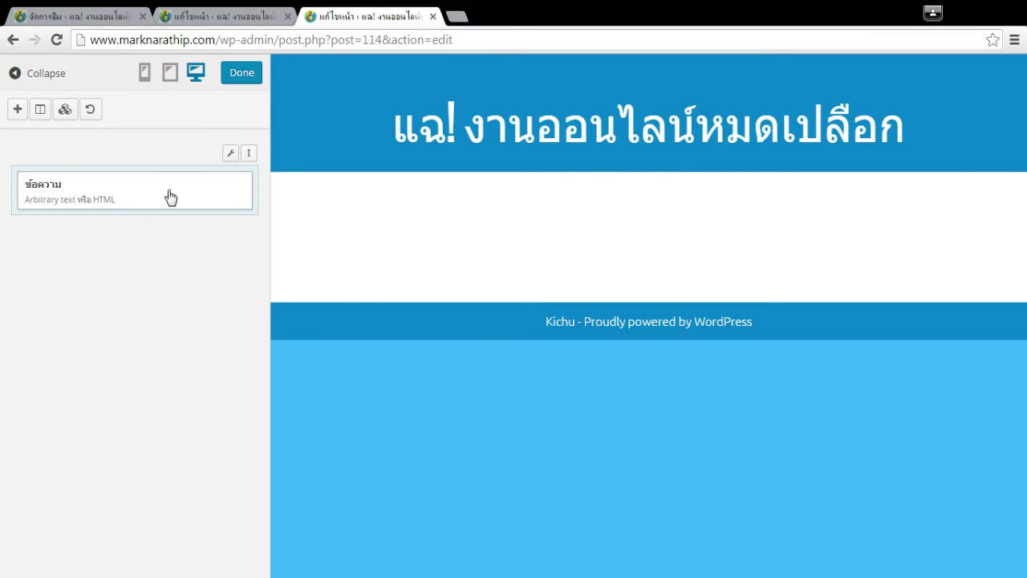
Enter a sample title and 'testtttt' content in the Text widget and save it.
click(168, 197)
click(986, 97)
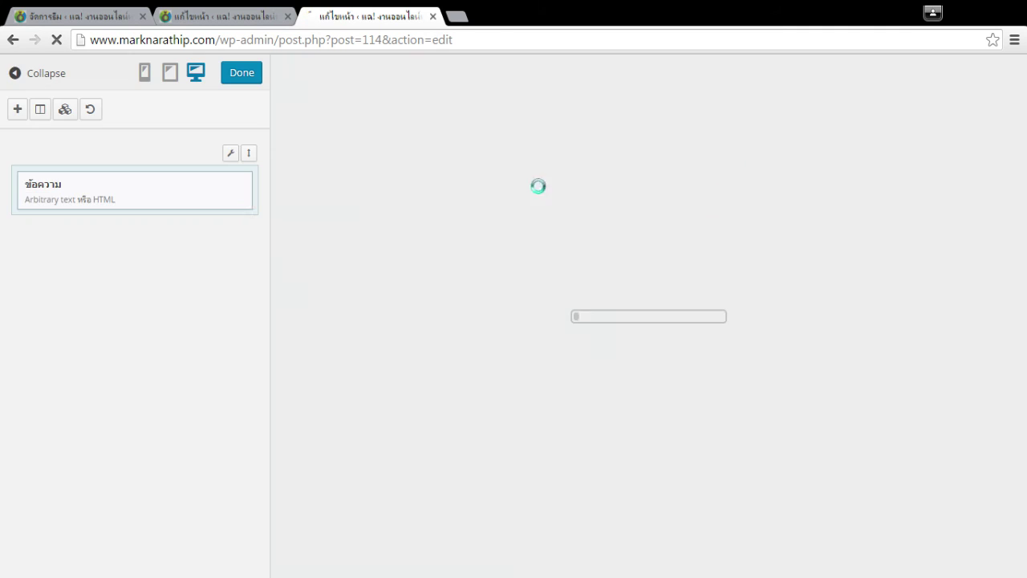
click(131, 190)
click(500, 309)
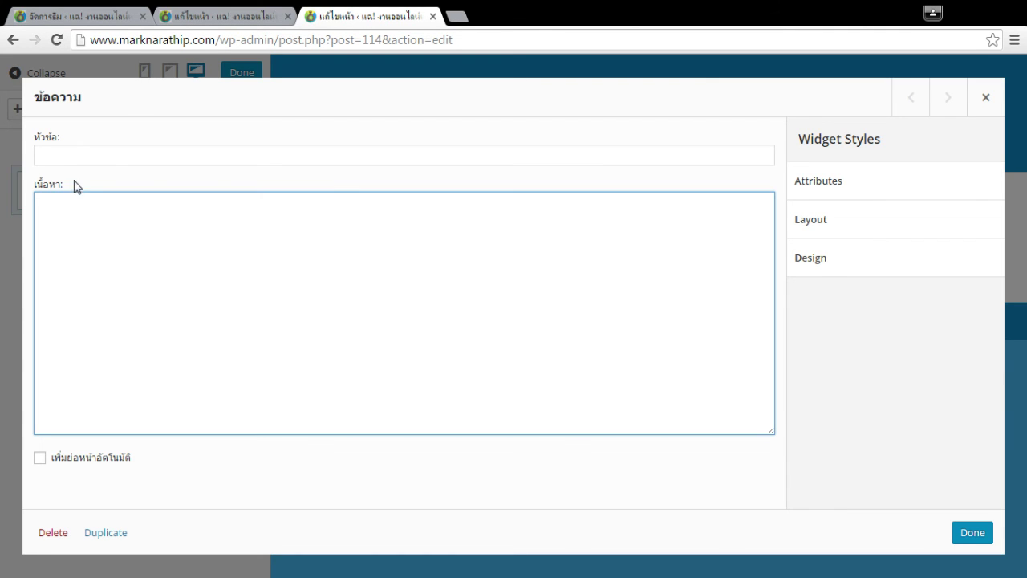
click(87, 153)
click(420, 270)
click(213, 153)
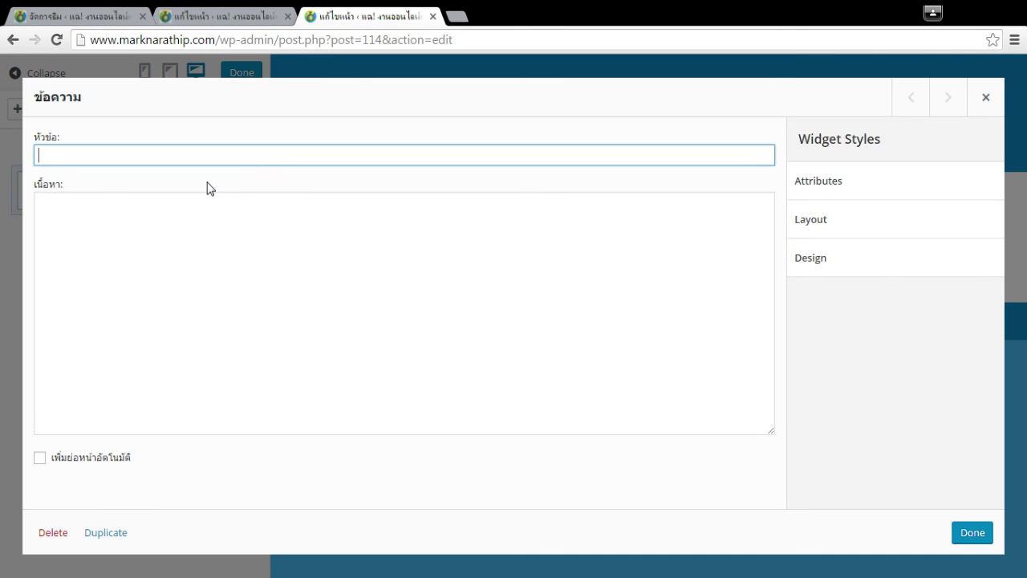
text(asdasd)
key(ctrl+a)
click(503, 328)
text(testtttt)
click(971, 536)
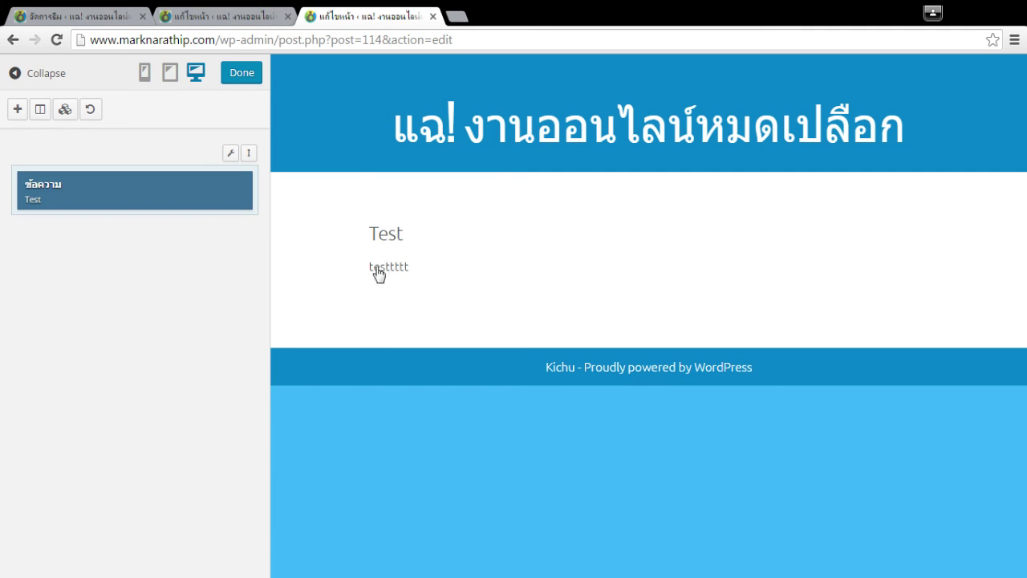
Remove the Text widget's title and save it untitled.
click(152, 193)
double_click(117, 158)
key(BackSpace)
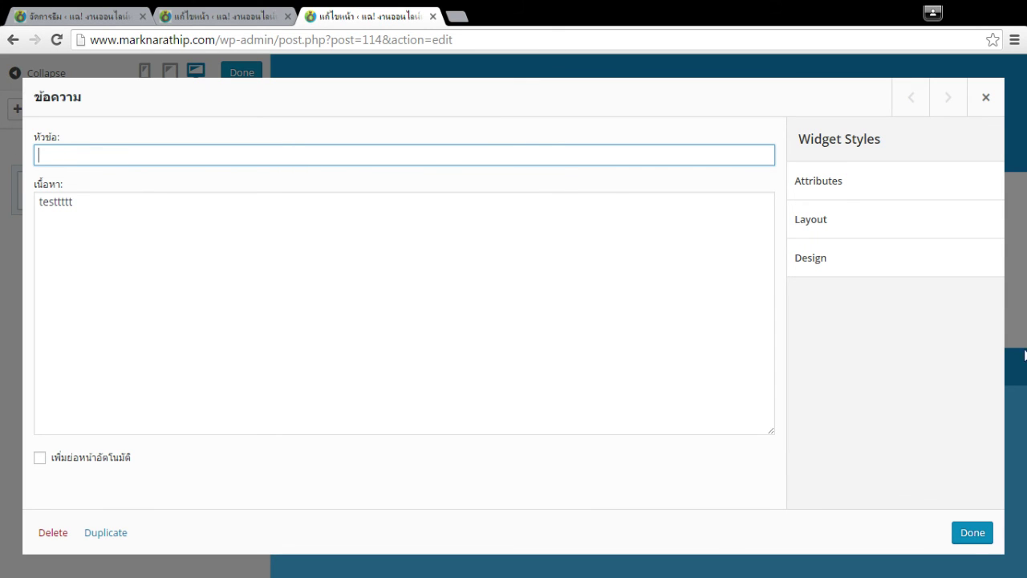
click(971, 536)
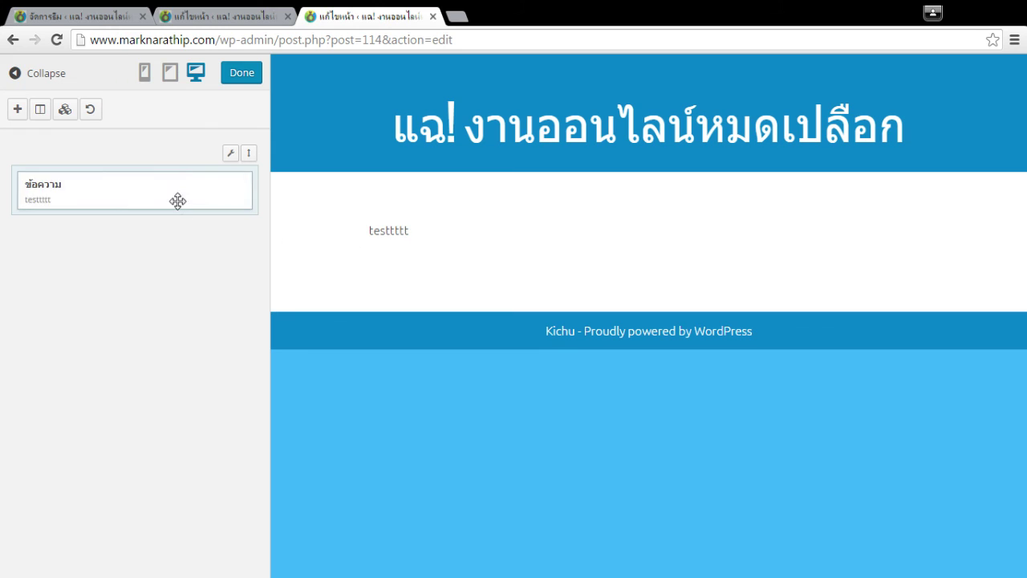
Clear the widget's 'testtttt' content and switch to the draft page editor.
click(37, 186)
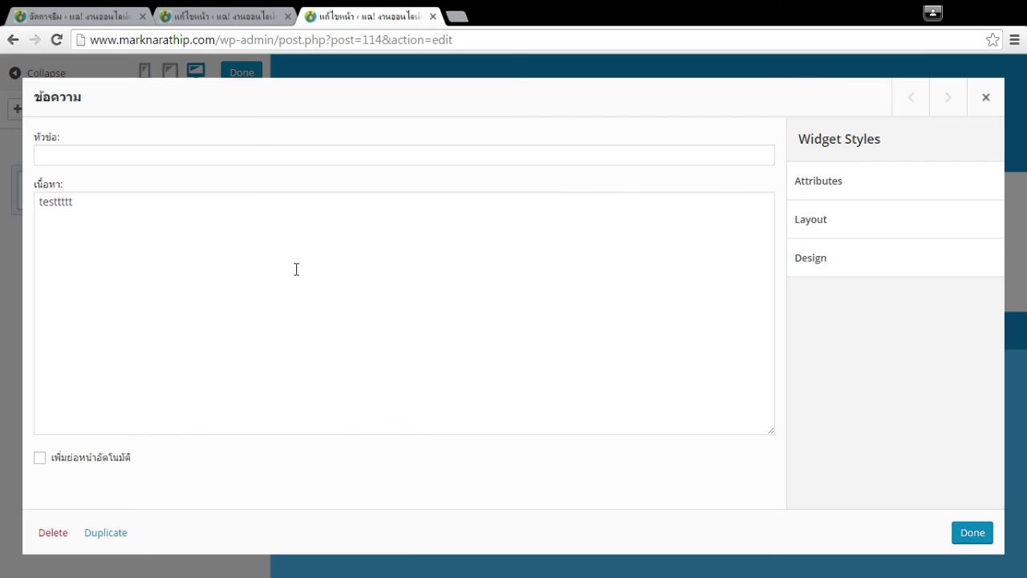
click(299, 218)
key(ctrl+a)
key(BackSpace)
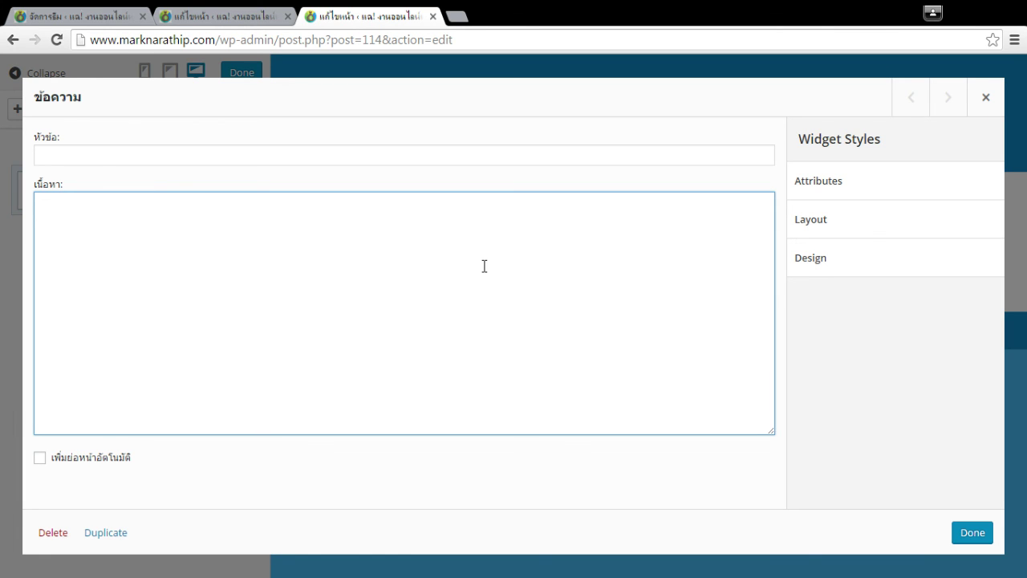
click(253, 15)
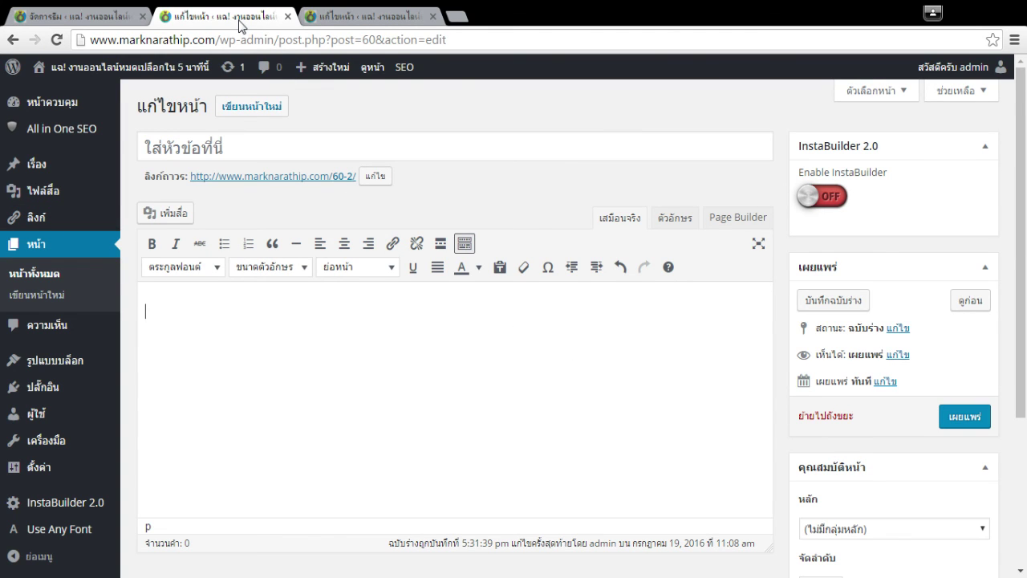
Browse the media library, trying Plan.png, 23-1.png and several SMART Pays logo images.
click(160, 215)
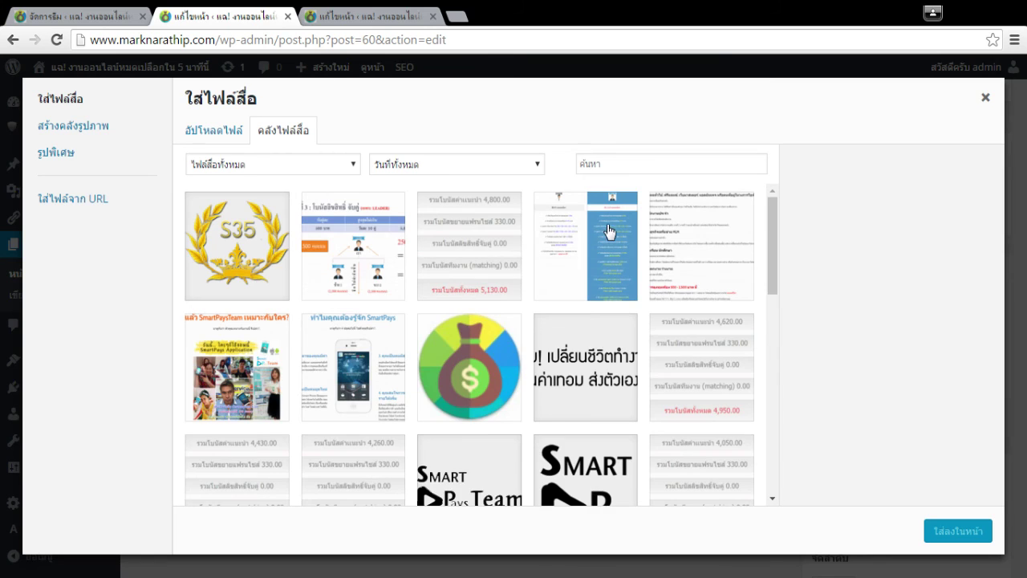
click(613, 229)
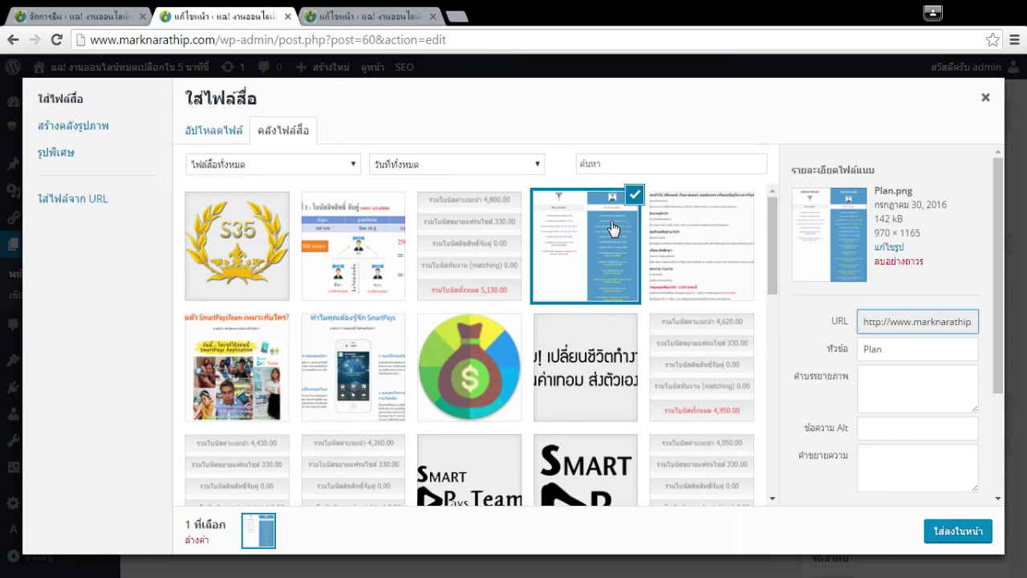
key(Left)
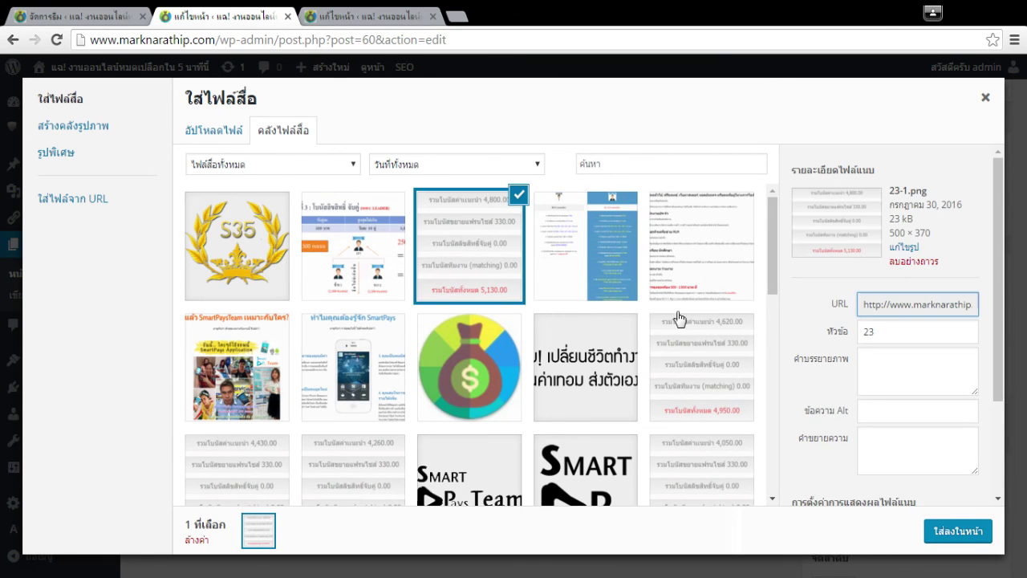
scroll(679, 319, down, 1)
click(615, 421)
scroll(614, 397, down, 1)
click(566, 438)
click(497, 461)
click(578, 381)
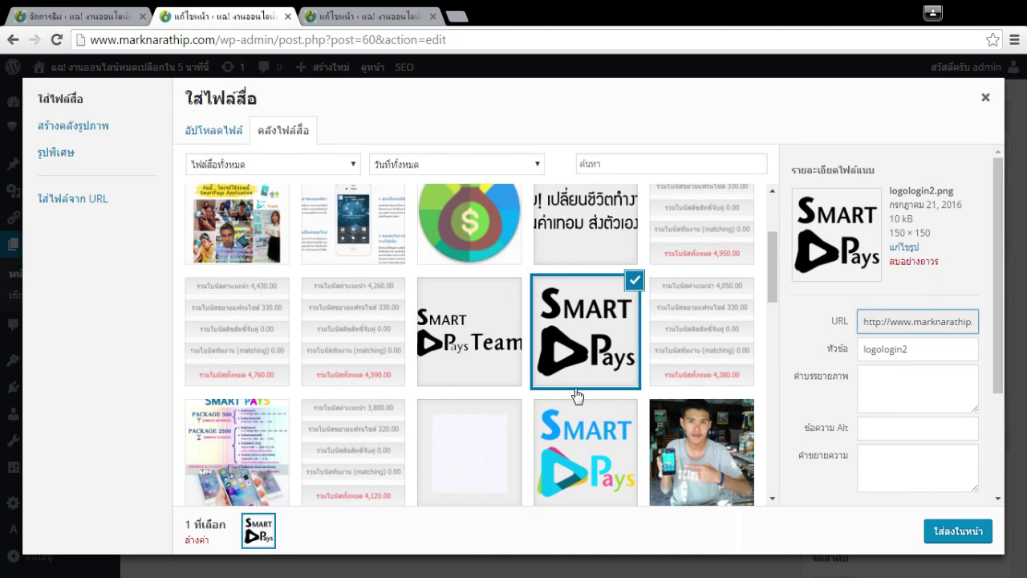
Insert the photo of a man holding a phone into the page and select it.
scroll(577, 394, down, 2)
scroll(576, 393, up, 3)
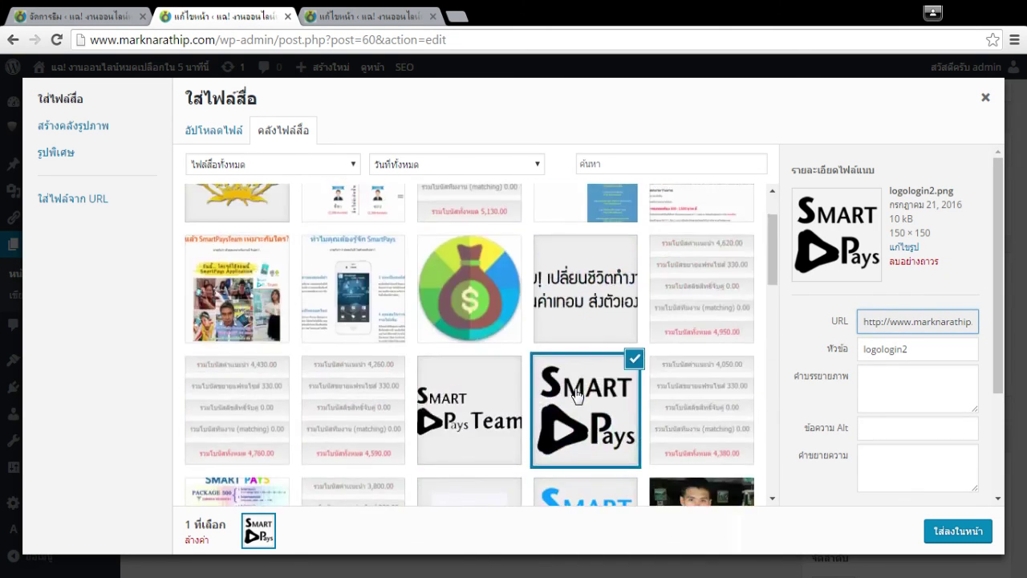
scroll(576, 393, down, 1)
scroll(576, 393, down, 1)
click(702, 380)
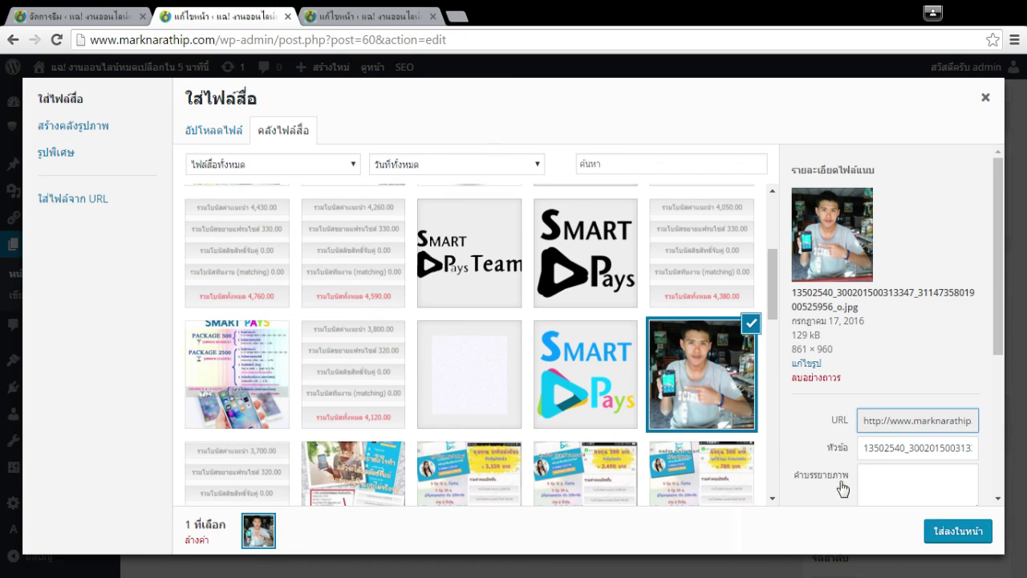
click(953, 532)
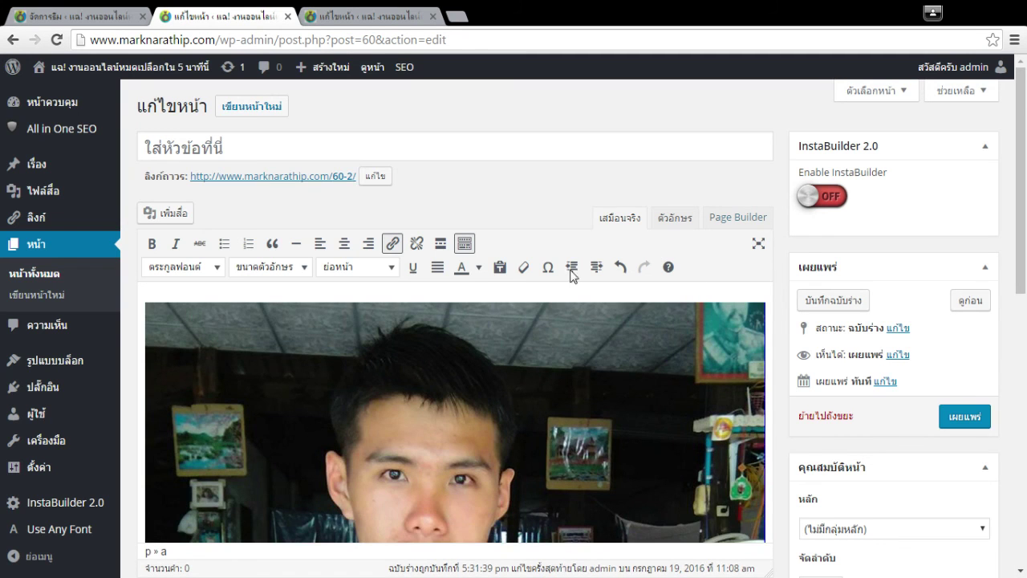
click(448, 394)
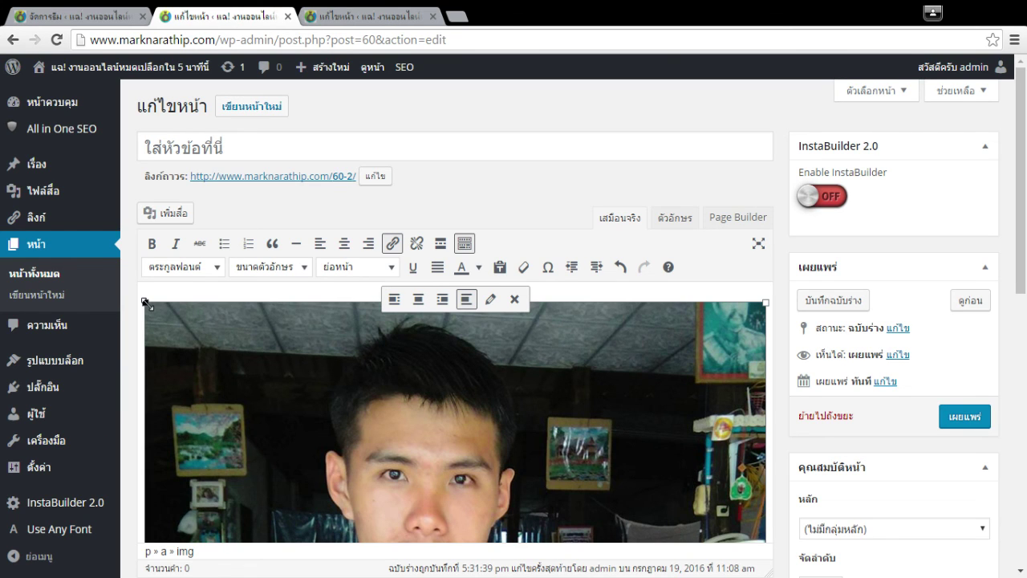
Shrink the photo to 250×279, remove its link, and centre it on the page.
drag(146, 304, 581, 499)
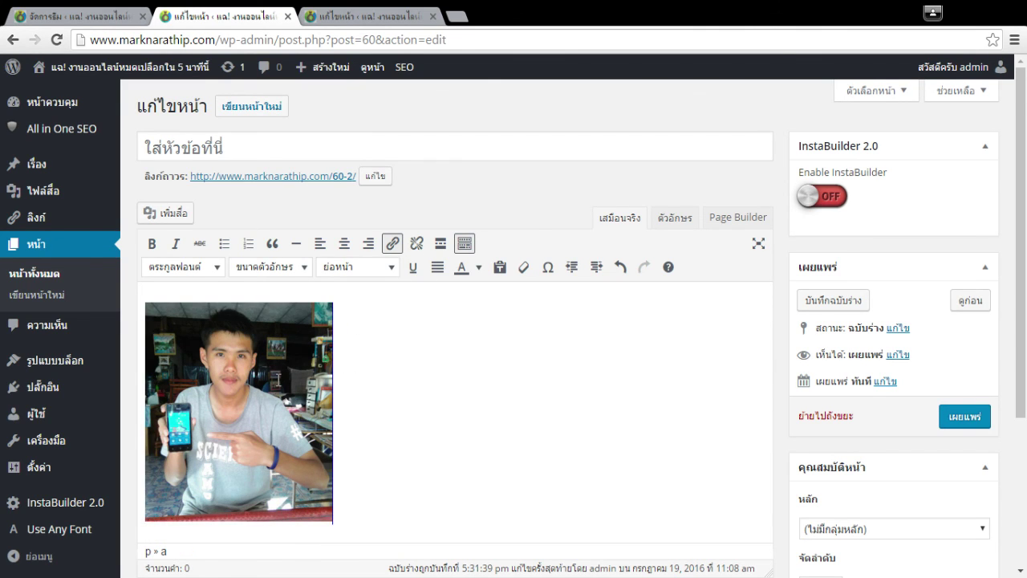
click(417, 244)
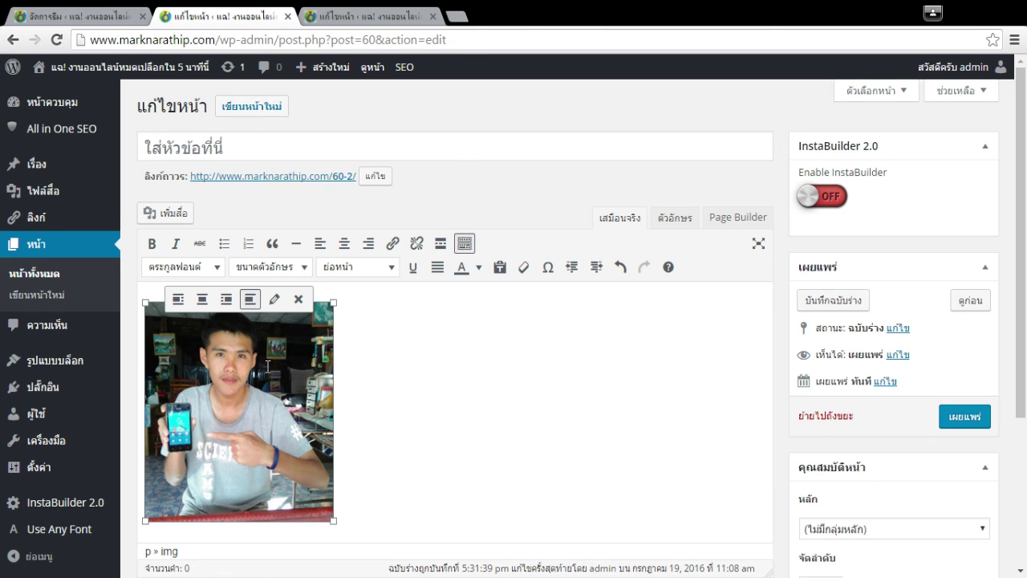
click(344, 243)
click(701, 437)
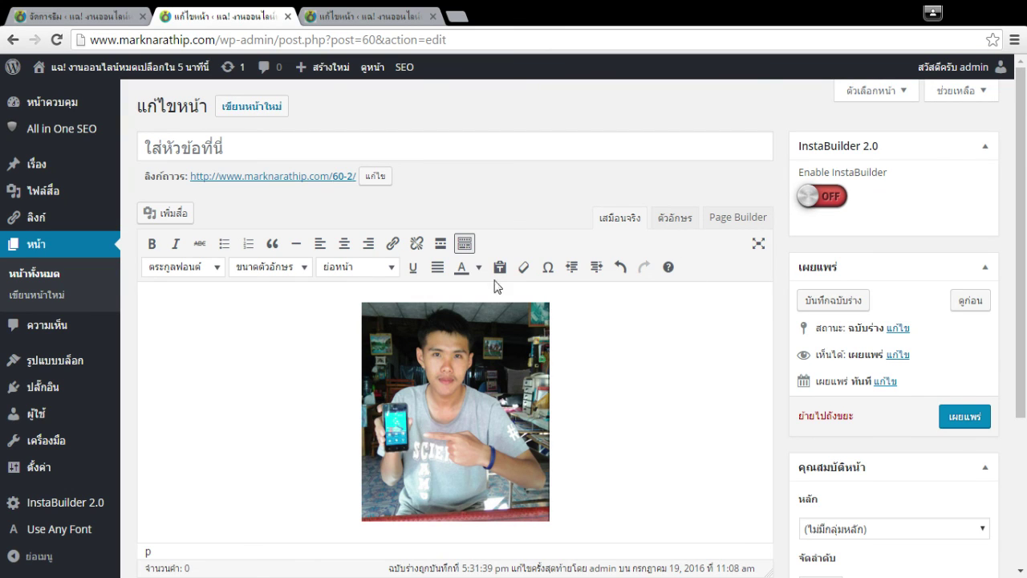
Switch the editor to the Text view to show the photo's raw HTML.
key(ctrl+Tab)
key(ctrl+shift+Tab)
click(468, 395)
click(728, 428)
click(676, 223)
drag(310, 298, 284, 274)
Paste the image HTML into the s2 page's text widget and confirm it.
click(301, 304)
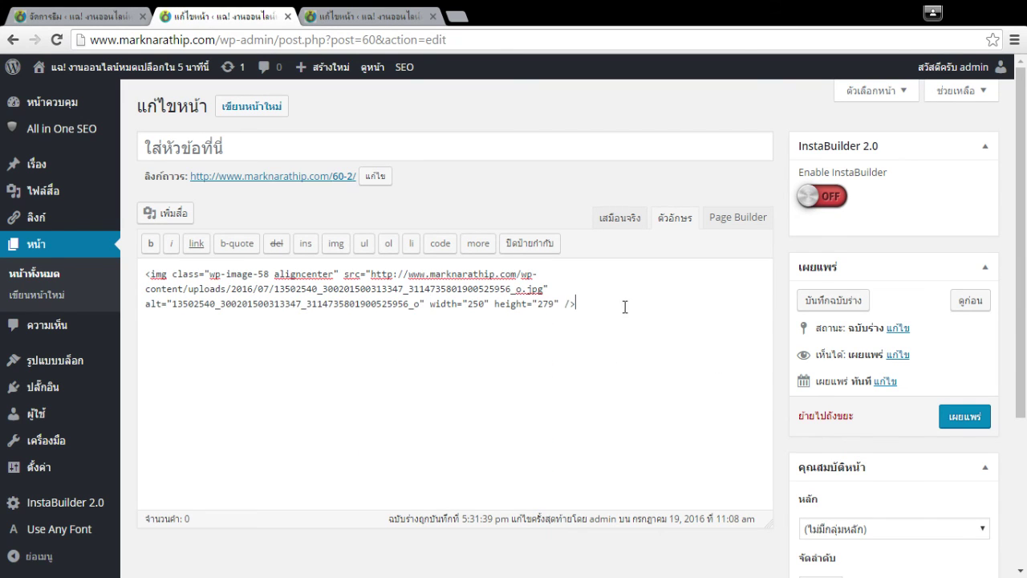
key(ctrl+a)
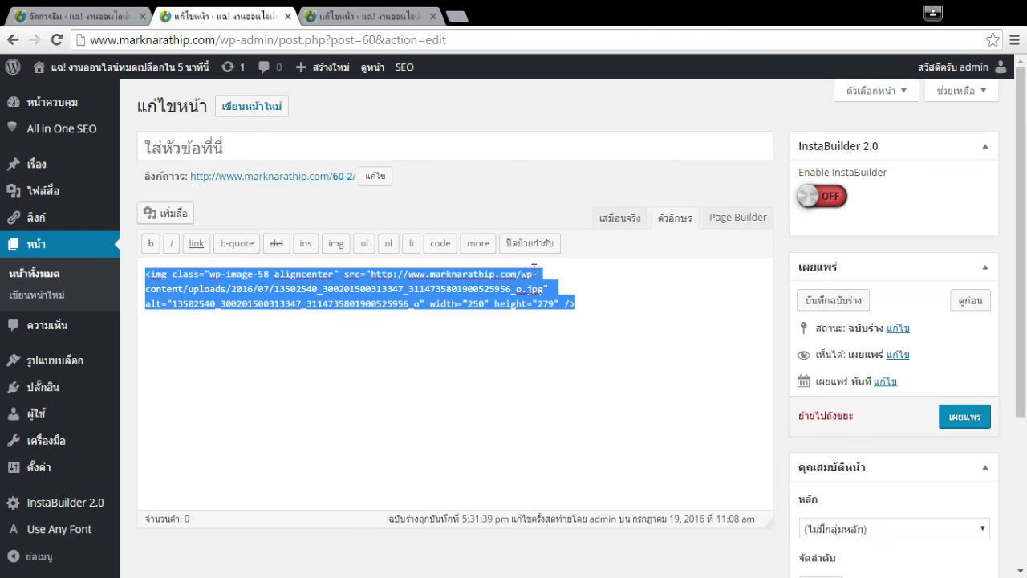
click(372, 13)
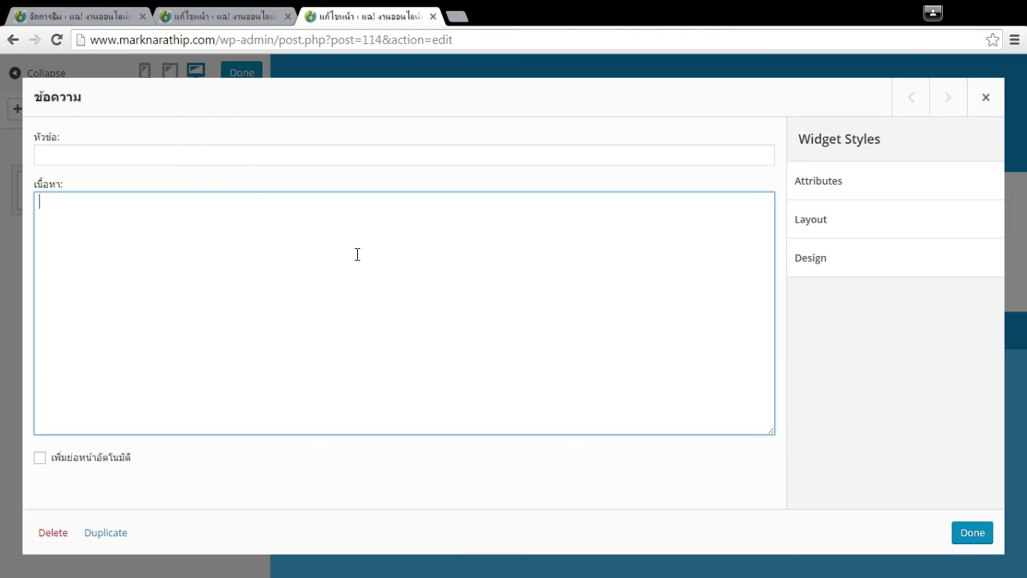
key(ctrl+v)
click(971, 536)
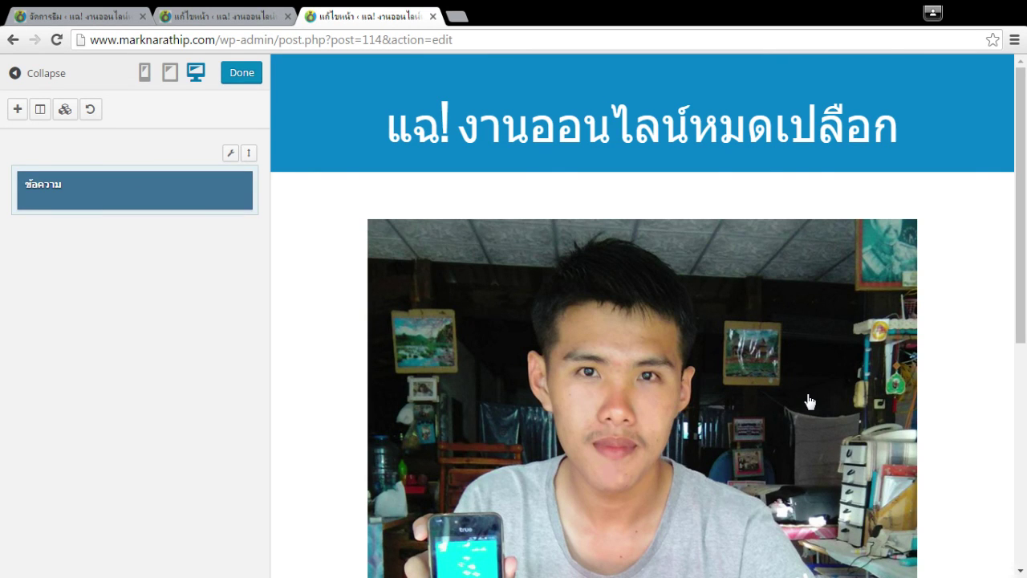
scroll(947, 374, down, 5)
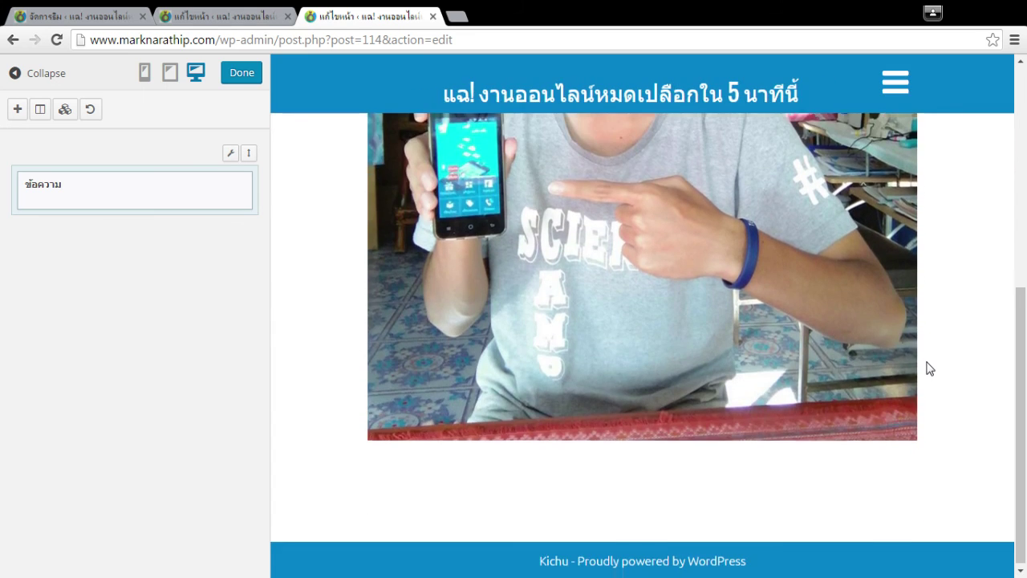
scroll(928, 368, up, 4)
Reopen the s2 text widget and replace its content with the clipboard.
click(801, 301)
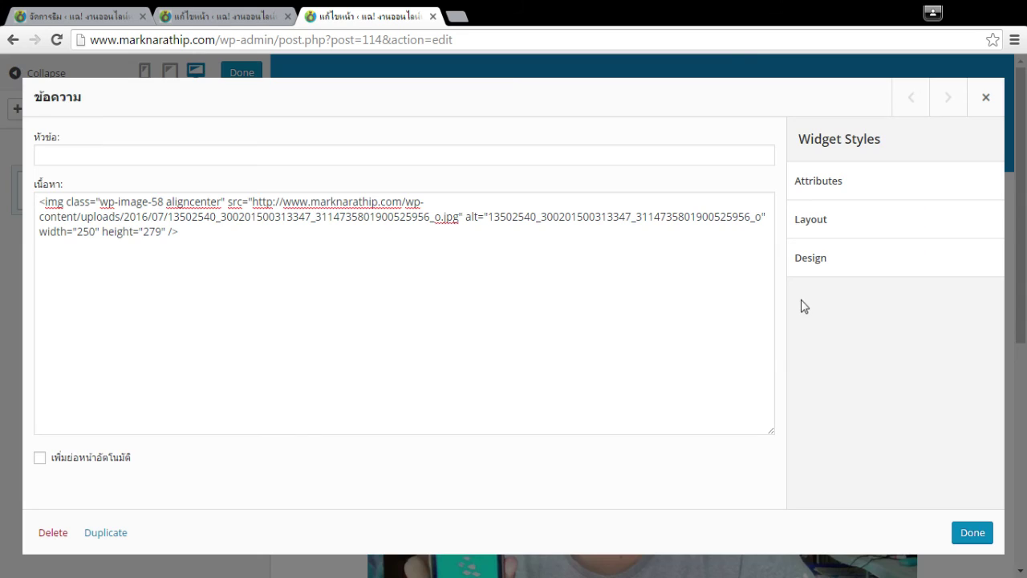
click(339, 237)
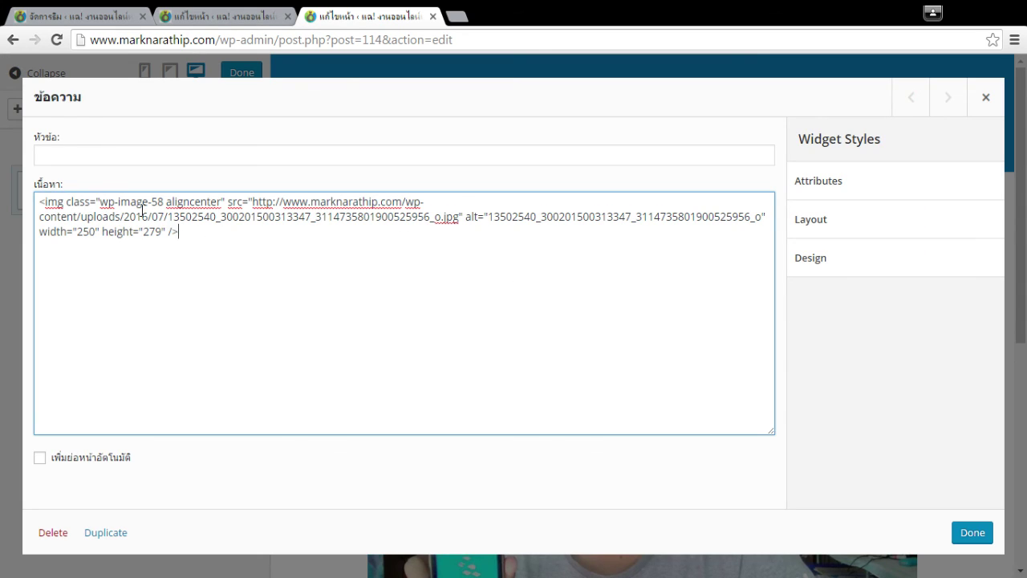
click(189, 14)
click(542, 273)
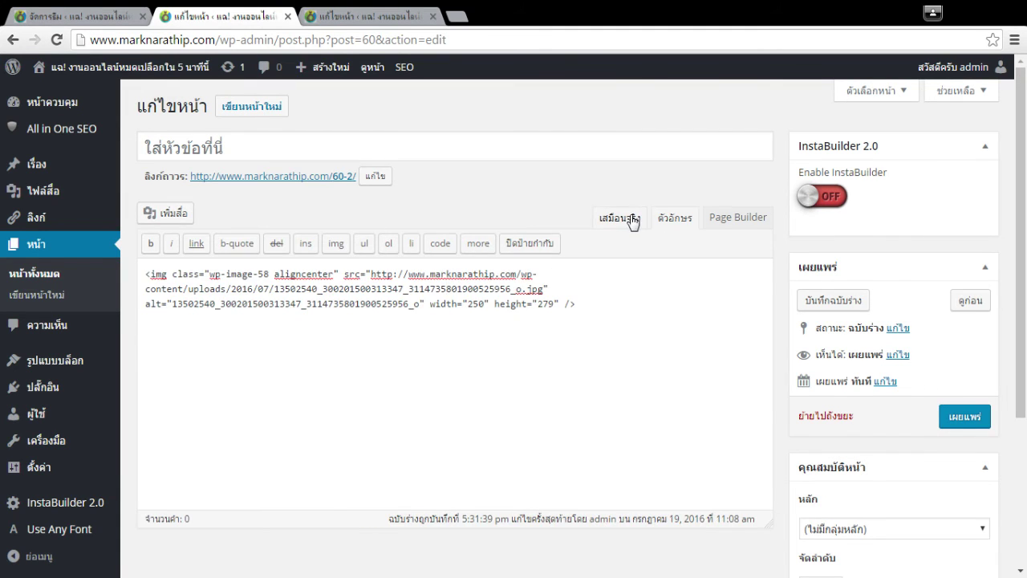
click(619, 217)
click(497, 380)
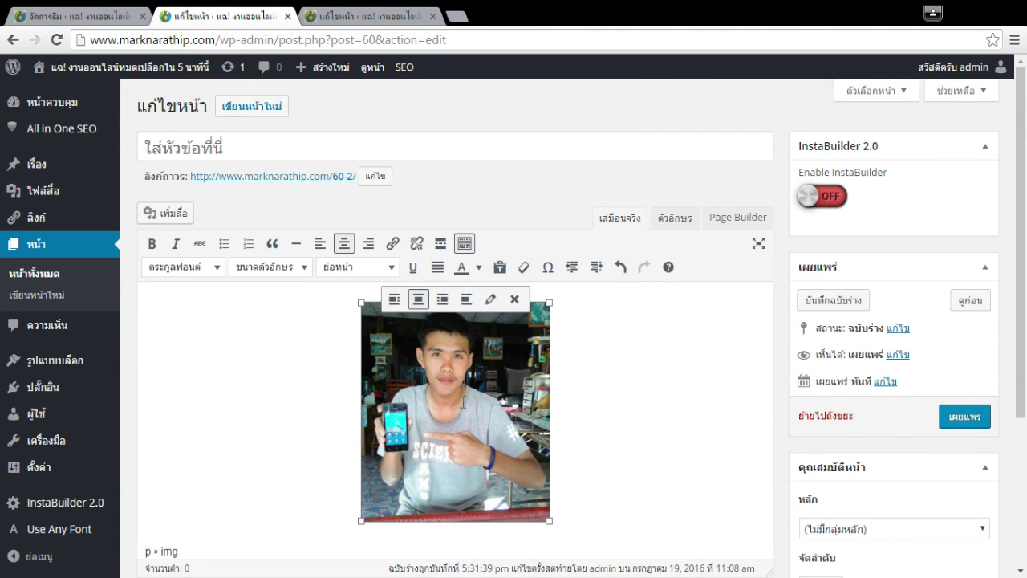
click(350, 15)
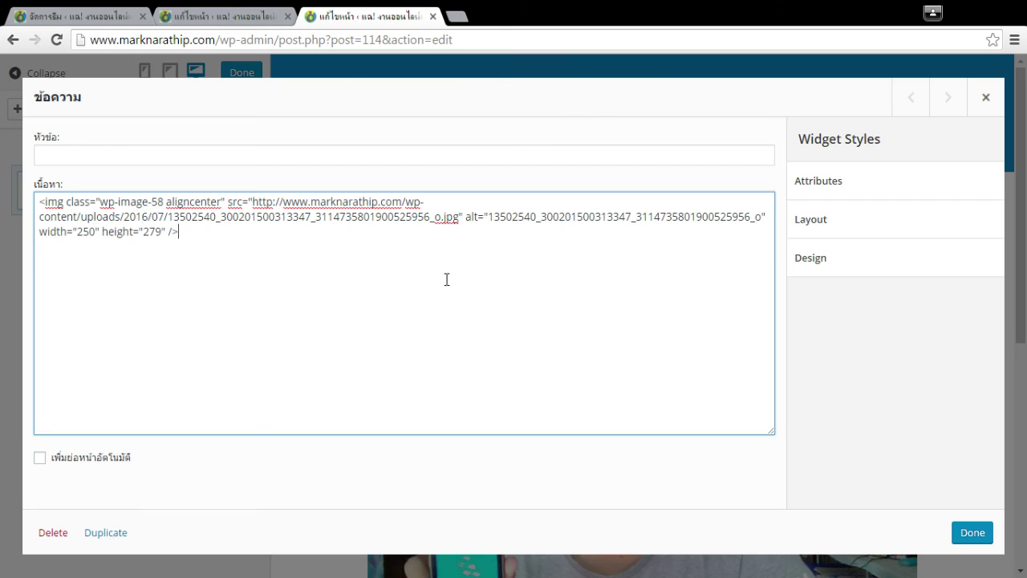
key(ctrl+a)
key(ctrl+v)
Copy the photo's full img HTML from the Text view and paste it into the widget.
click(213, 13)
click(675, 200)
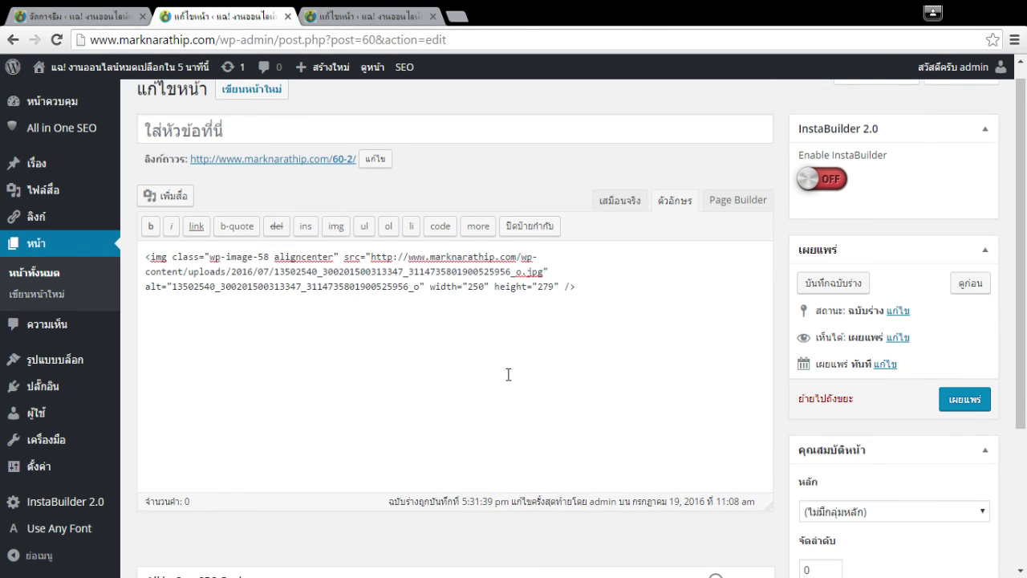
key(ctrl+a)
key(ctrl+c)
click(375, 41)
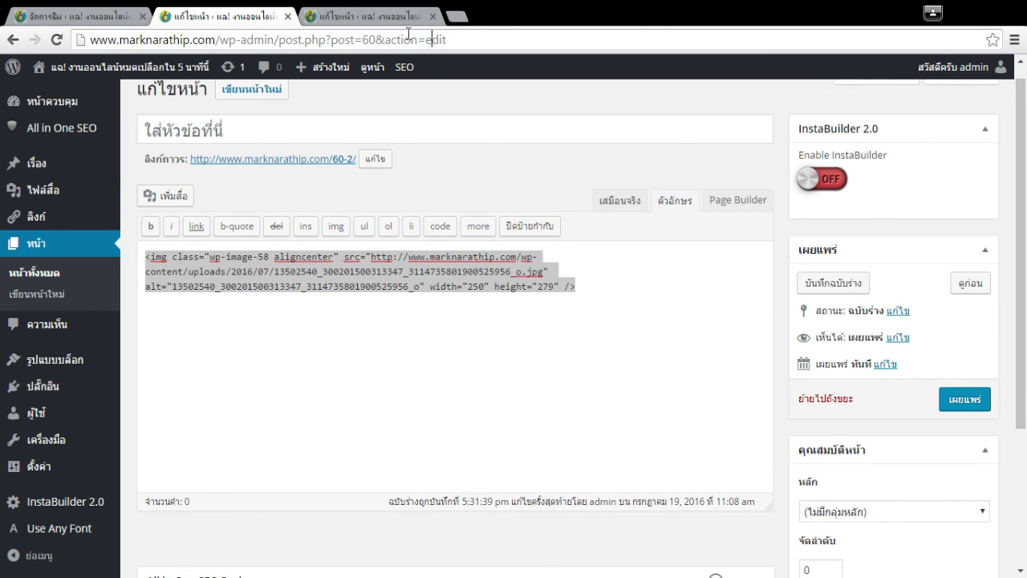
click(361, 14)
key(ctrl+a)
key(ctrl+v)
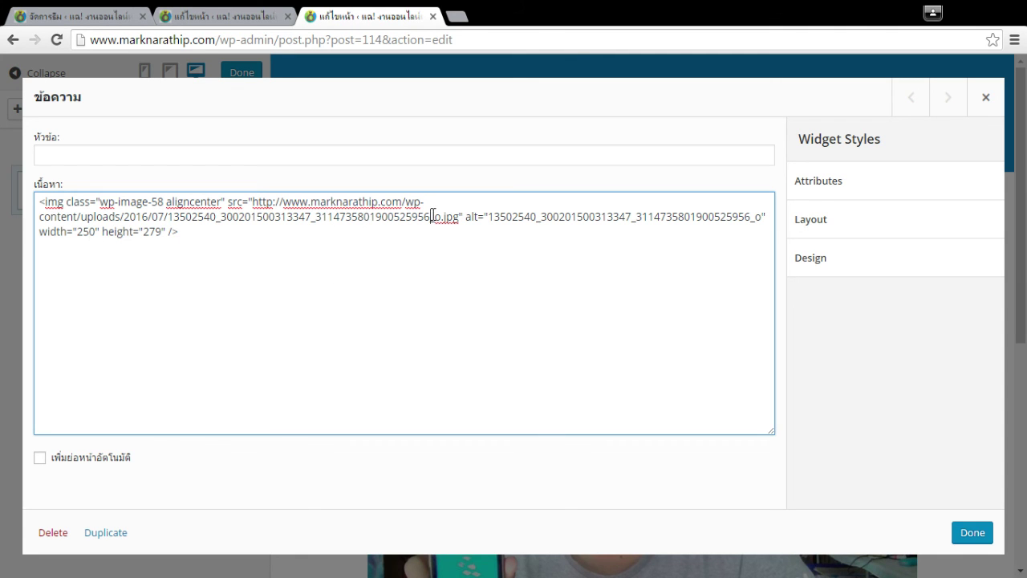
click(970, 538)
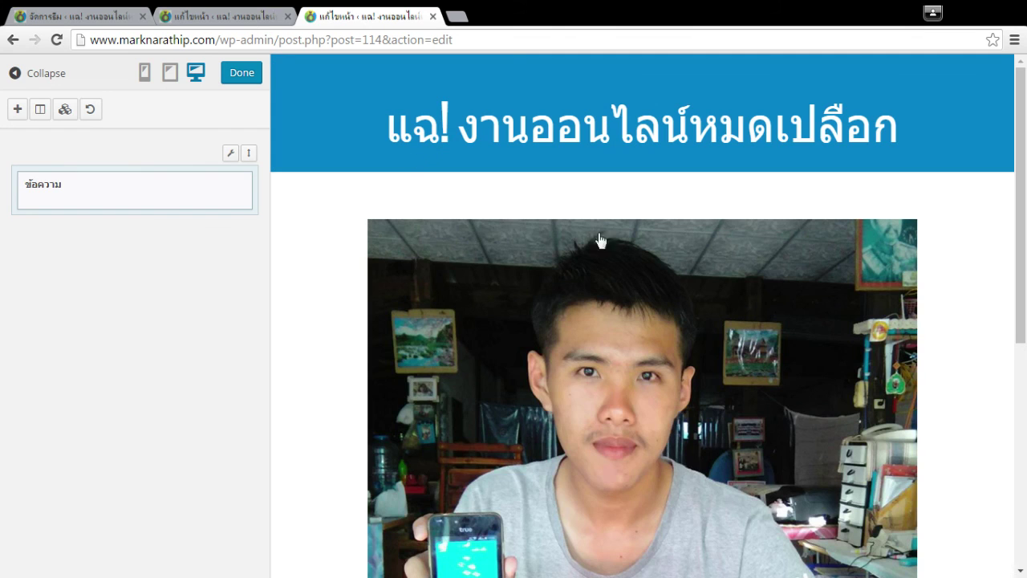
Resize the widget's photo to width 150 and height 350 and confirm.
click(917, 268)
click(114, 234)
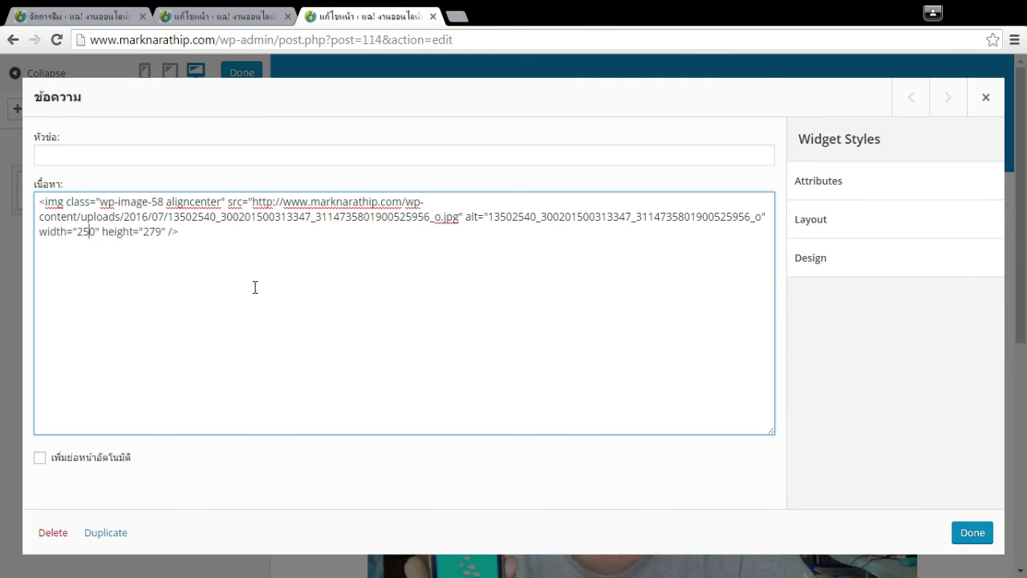
key(BackSpace)
text(1)
key(Right)
text(50)
click(973, 536)
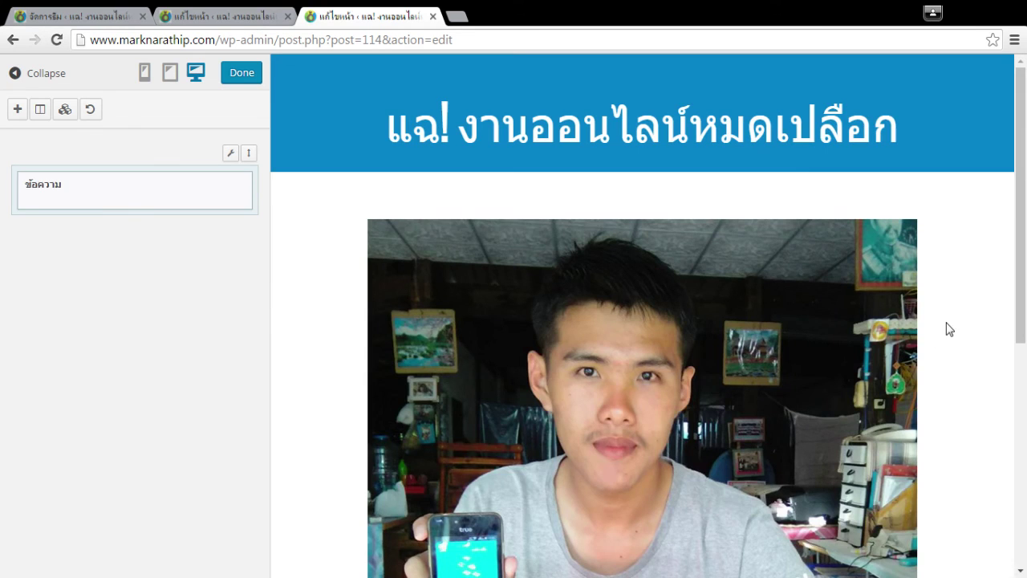
click(241, 73)
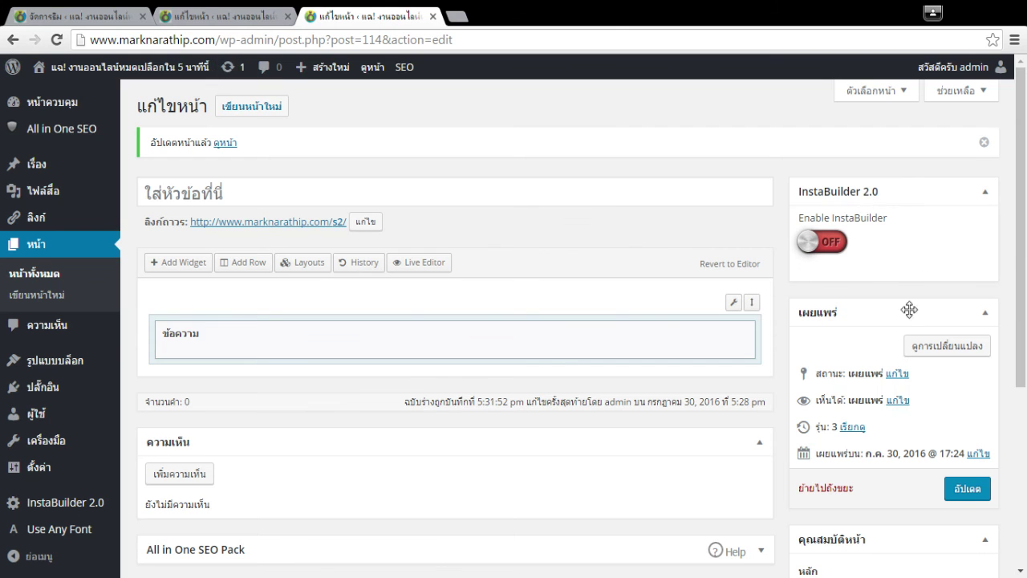
Delete the photo from the page 60 editor.
scroll(807, 345, down, 5)
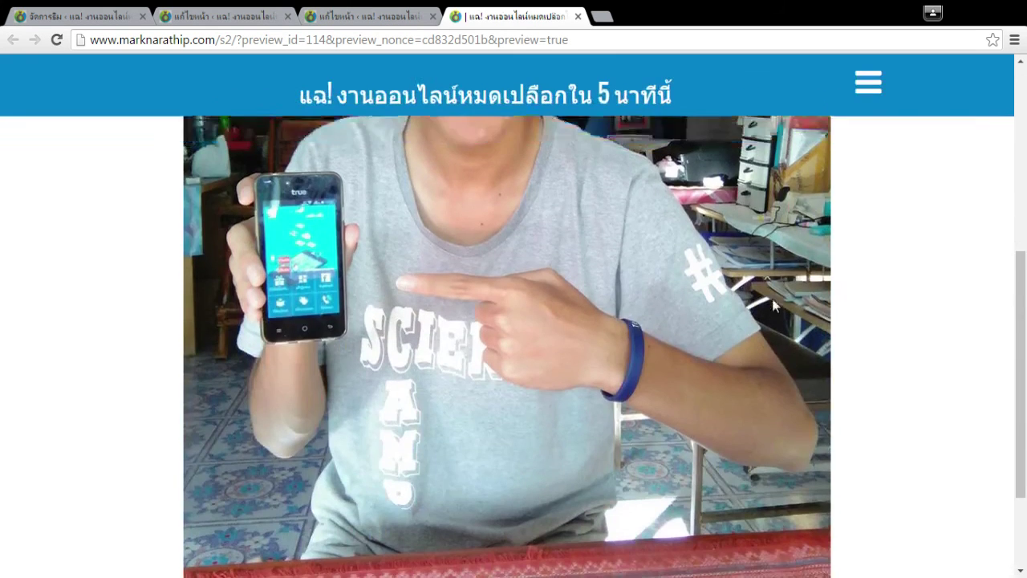
scroll(805, 338, up, 5)
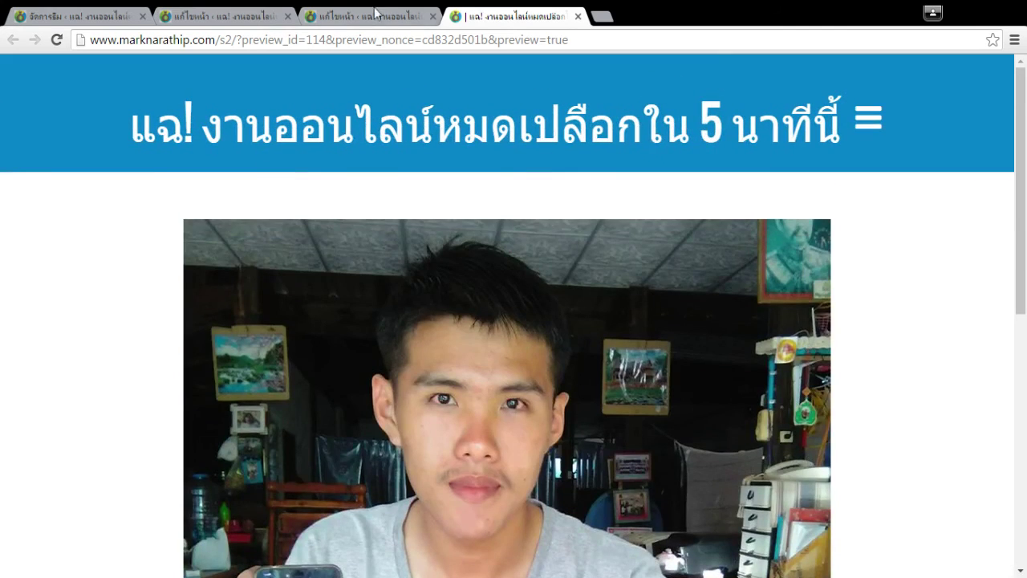
click(377, 16)
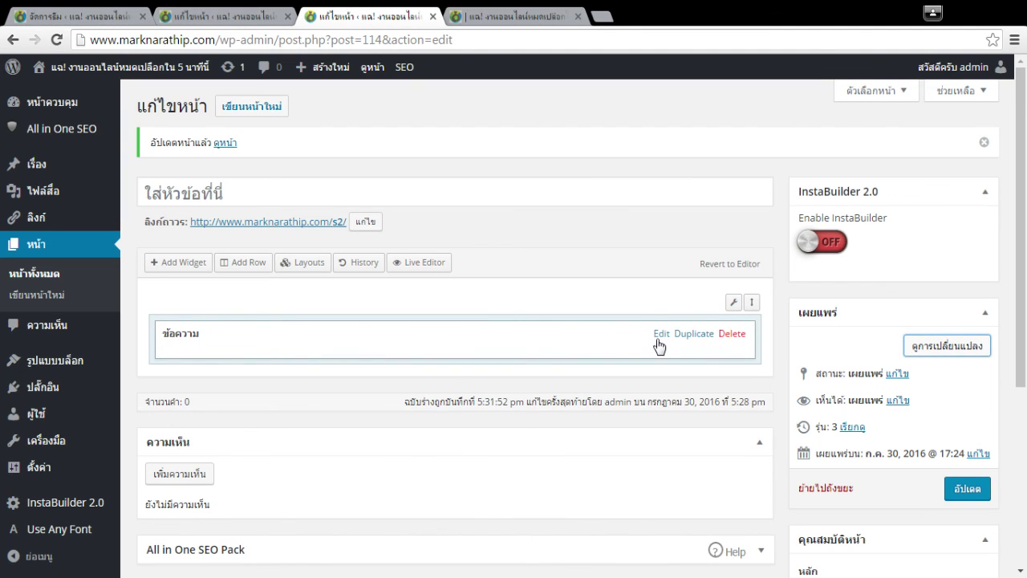
click(661, 334)
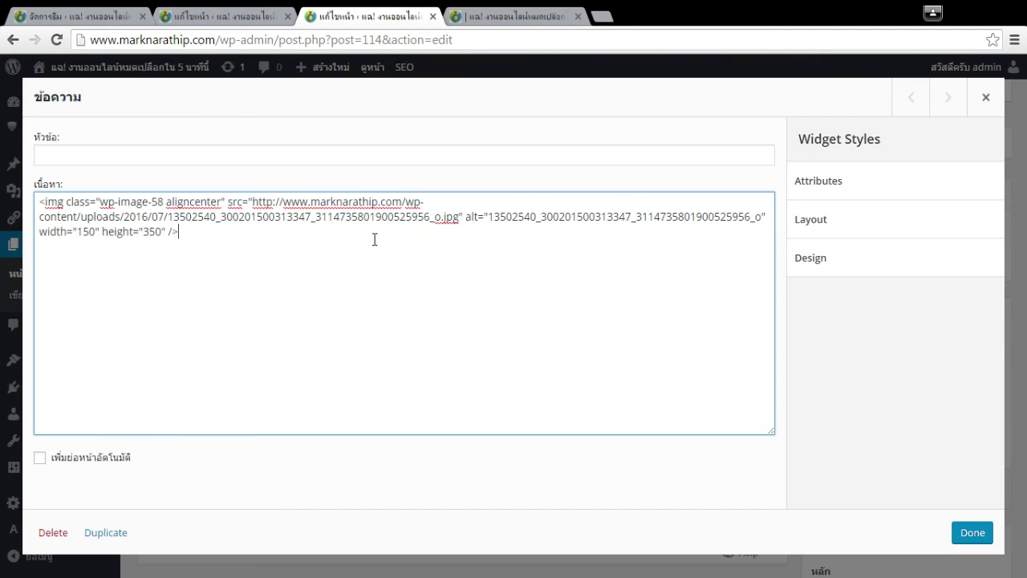
click(230, 16)
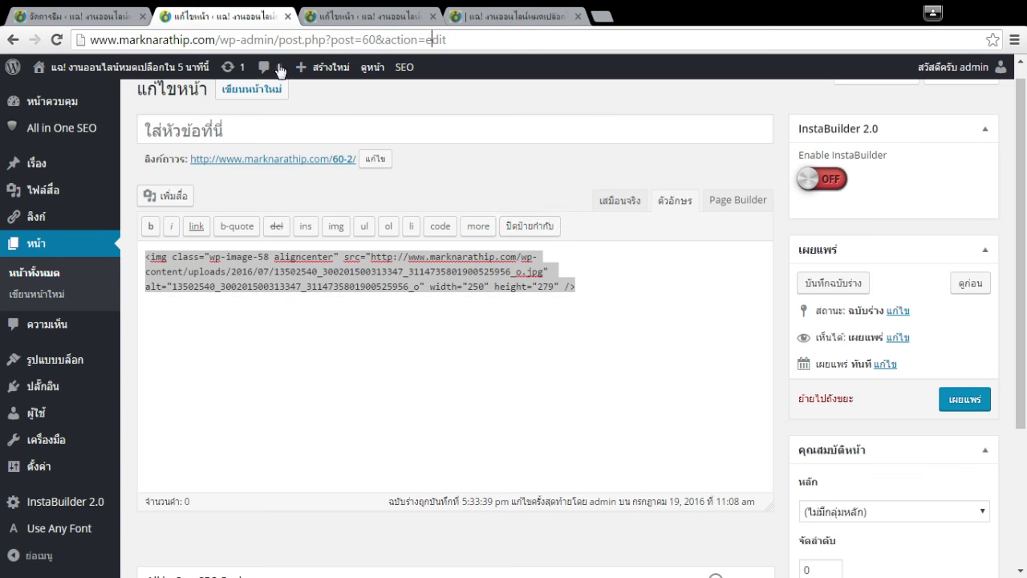
click(557, 289)
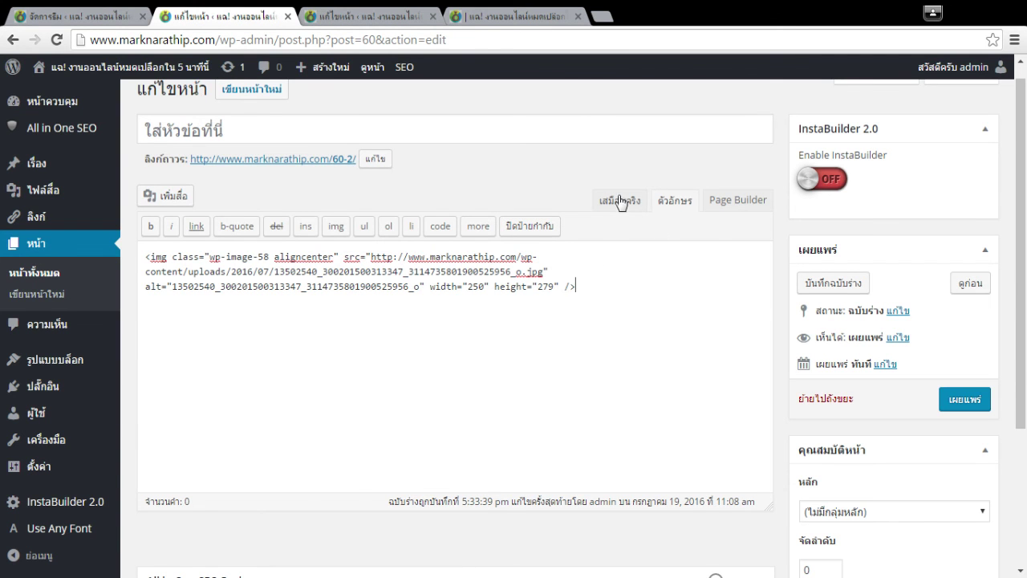
click(619, 200)
key(Delete)
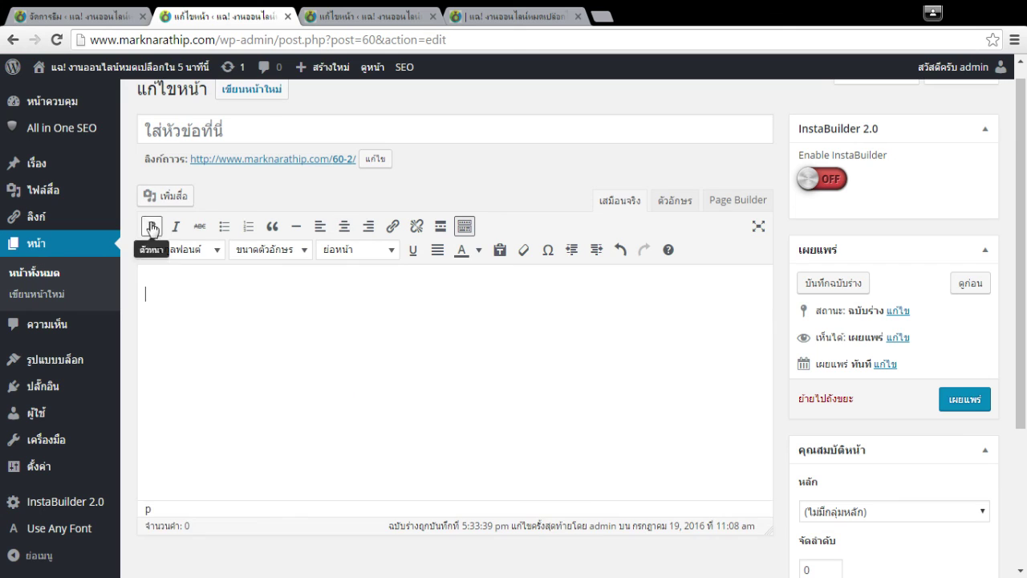
Insert the Smart Pays Team logo, logo2.png, into page 60 and select its HTML.
click(164, 196)
click(418, 299)
click(958, 530)
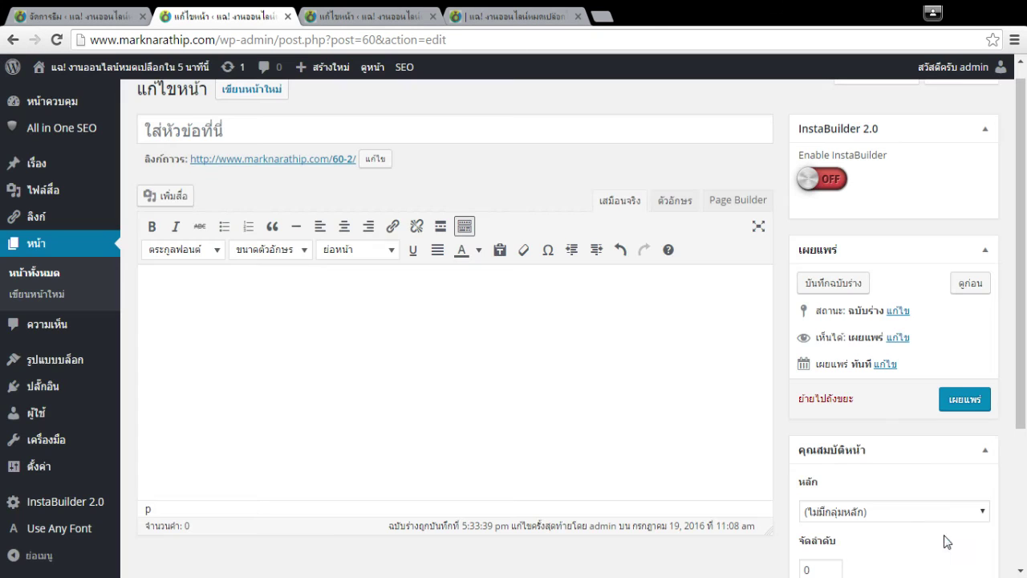
click(575, 374)
click(688, 201)
key(ctrl+a)
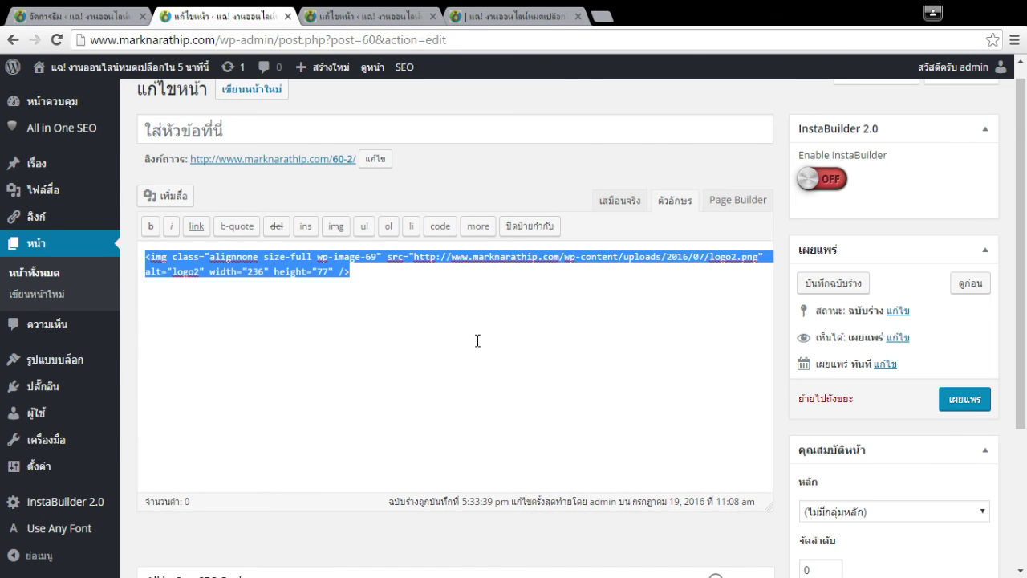
Replace the s2 text widget content with the logo2.png HTML and save it.
click(391, 16)
key(ctrl+a)
key(ctrl+v)
click(935, 543)
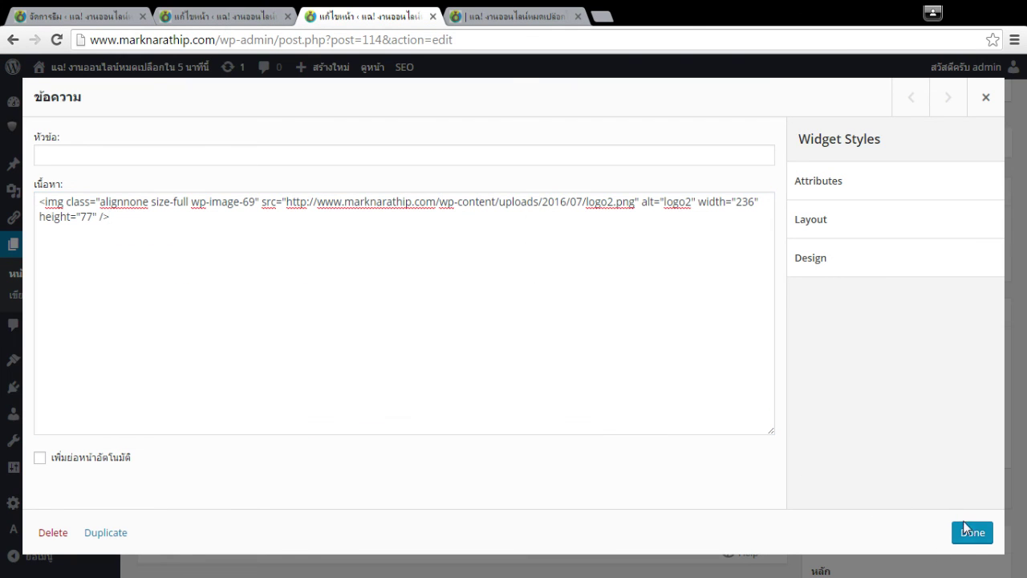
click(975, 534)
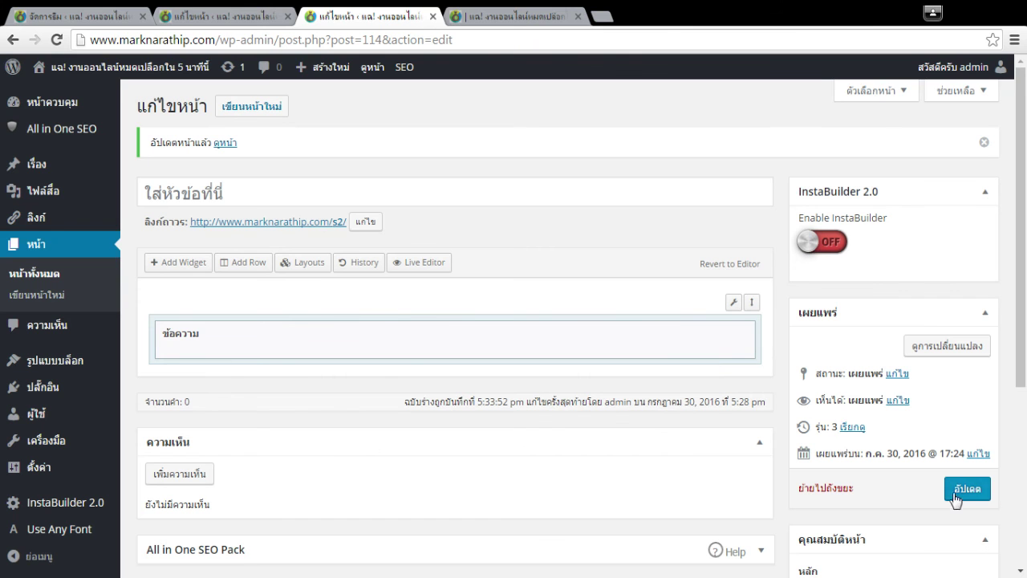
Preview the logo in the live editor, checking the text widget's settings.
click(437, 271)
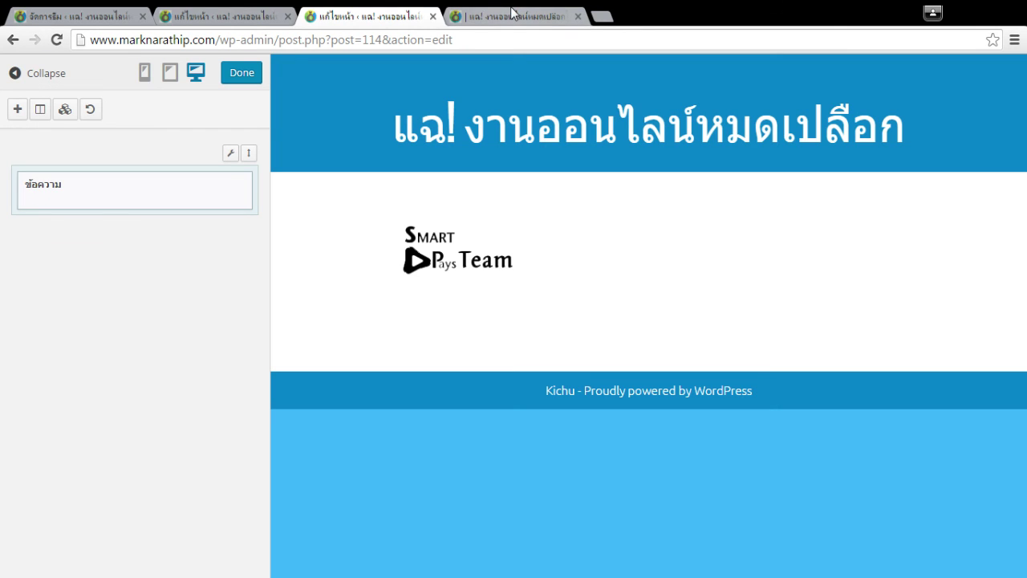
click(690, 284)
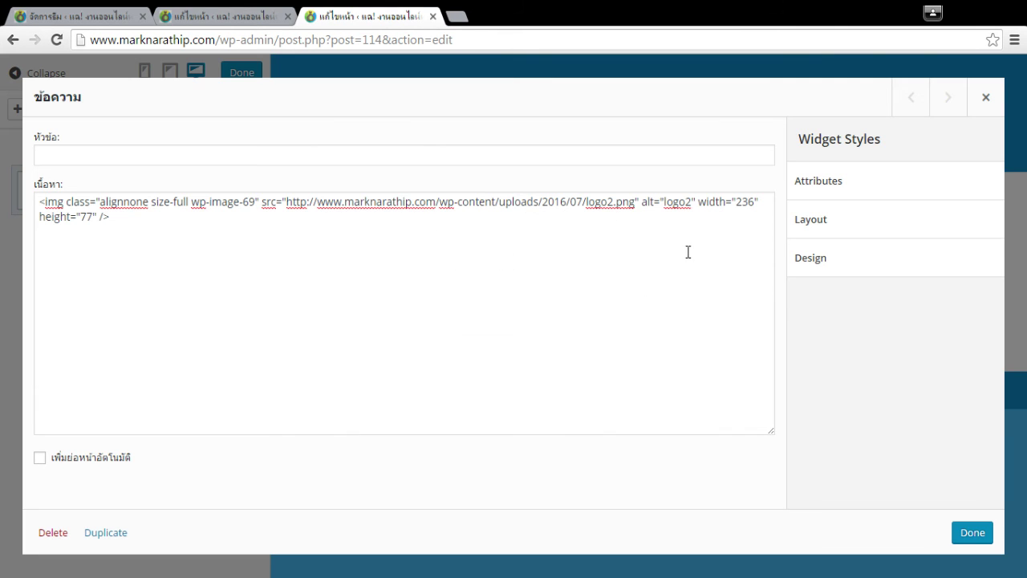
click(977, 534)
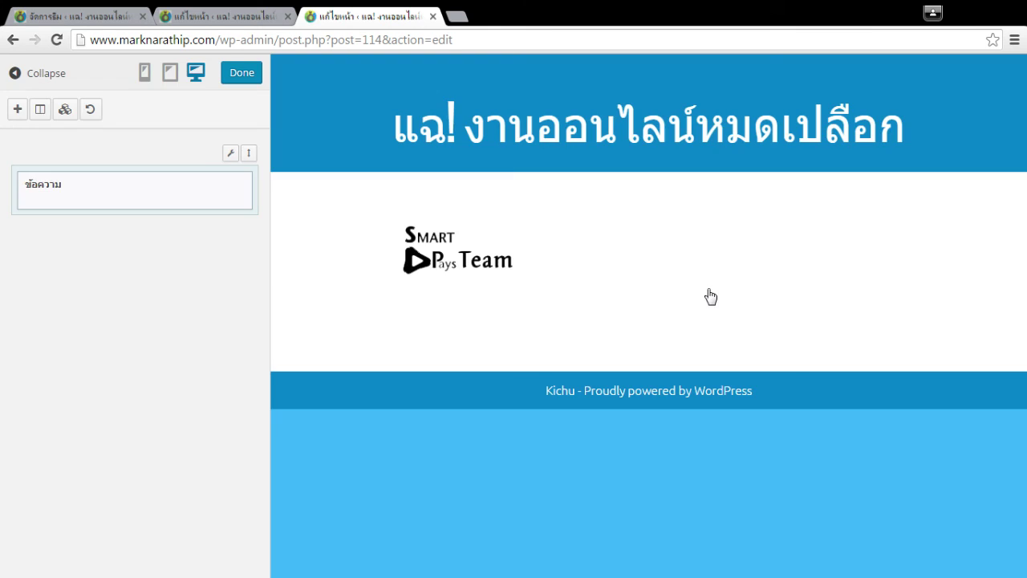
click(711, 297)
click(986, 96)
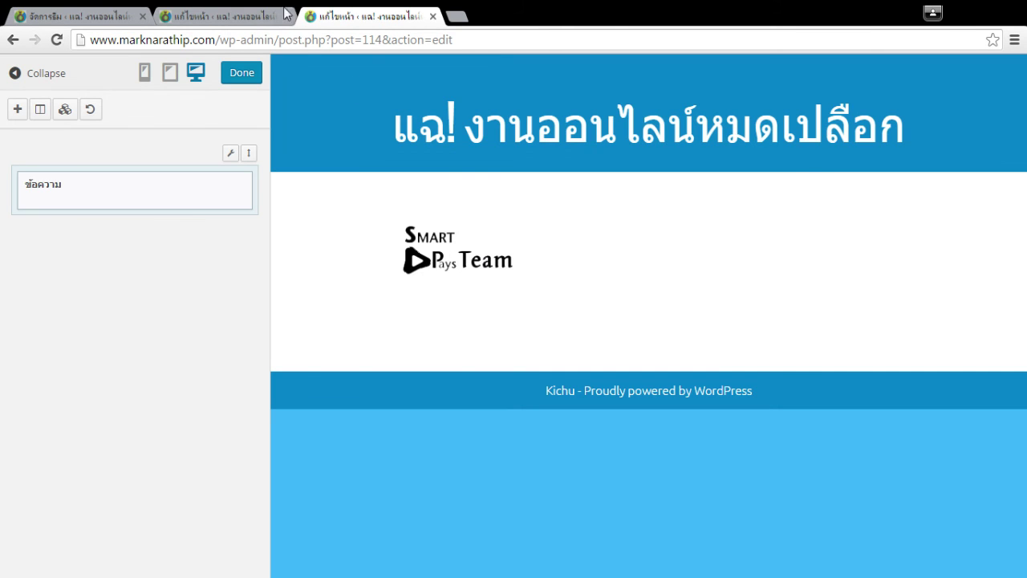
click(233, 16)
click(365, 288)
click(428, 14)
click(457, 16)
Go to YouTube and type a trial search, then clear it.
text(you)
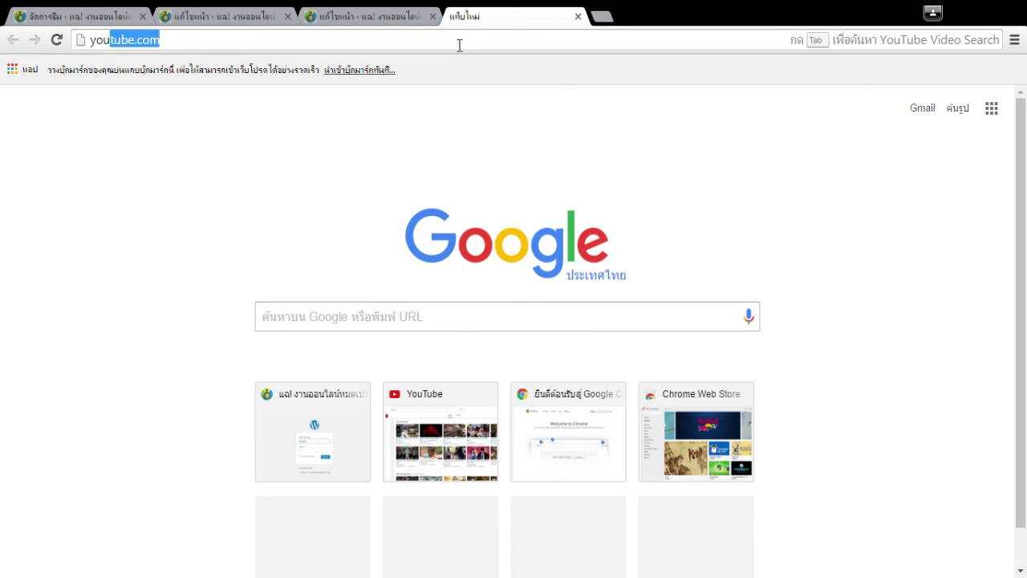
key(Return)
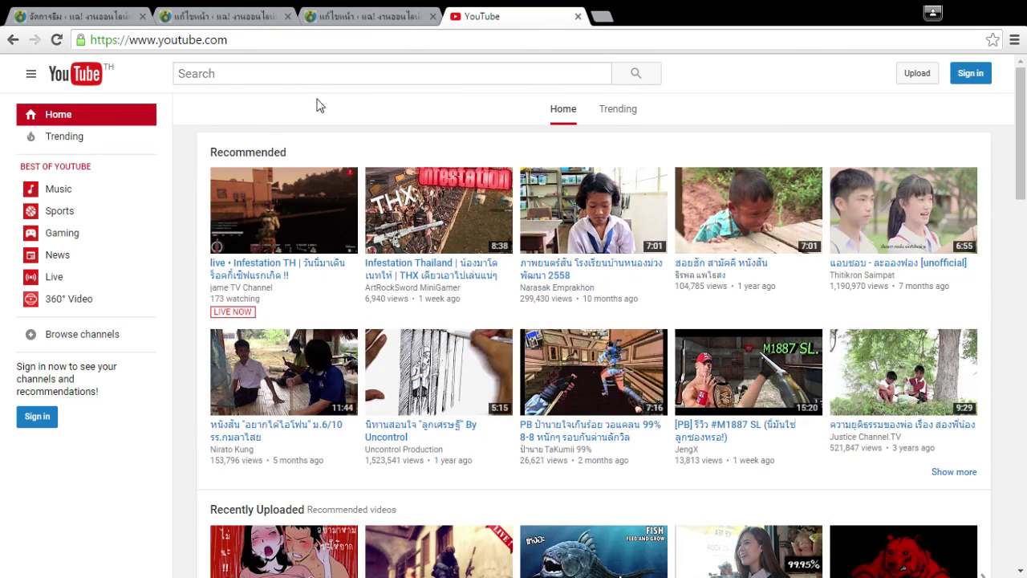
click(276, 76)
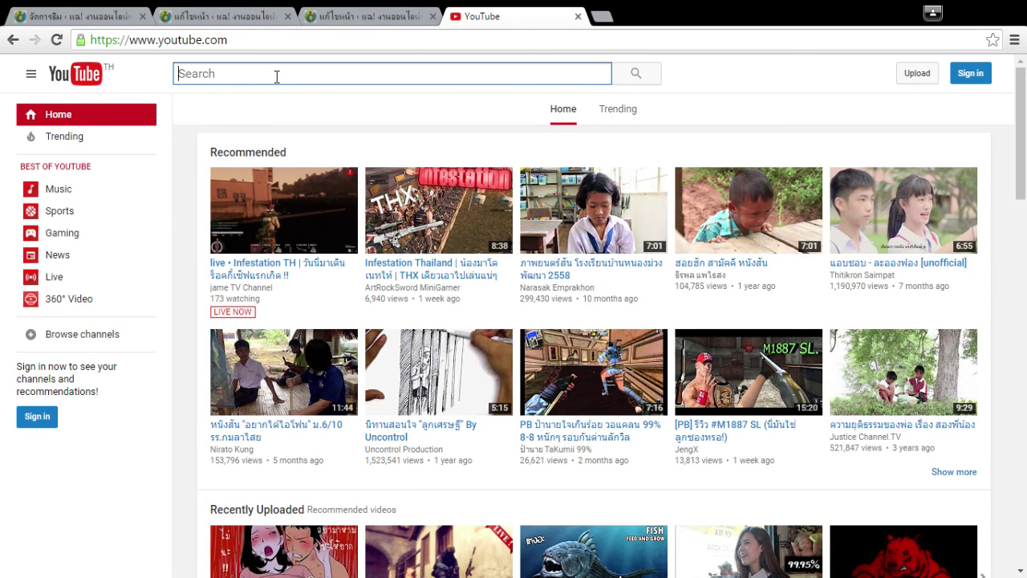
text(ek)
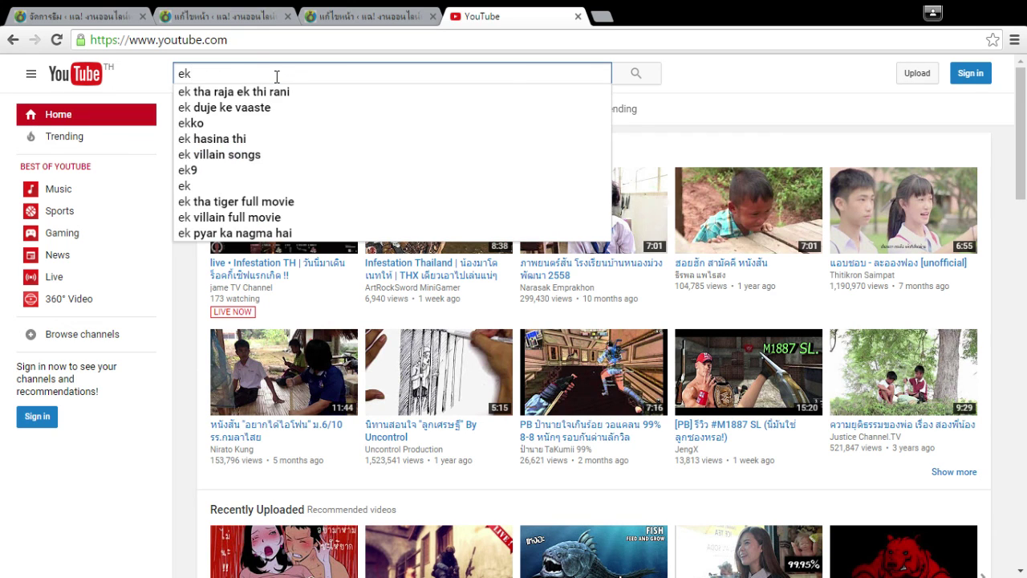
text(s)
key(BackSpace)
text(s)
key(BackSpace)
text(ka)
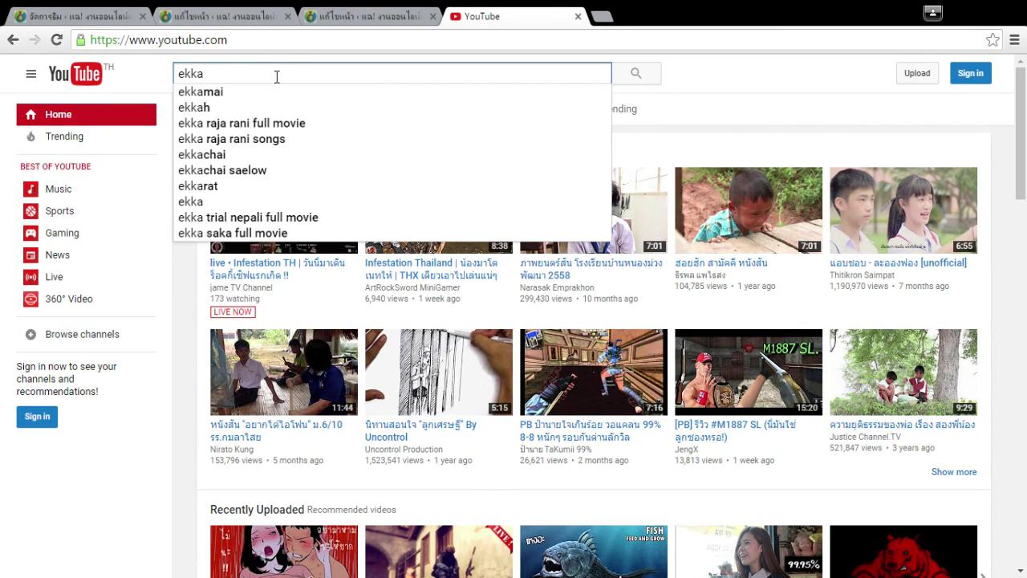
text(chai)
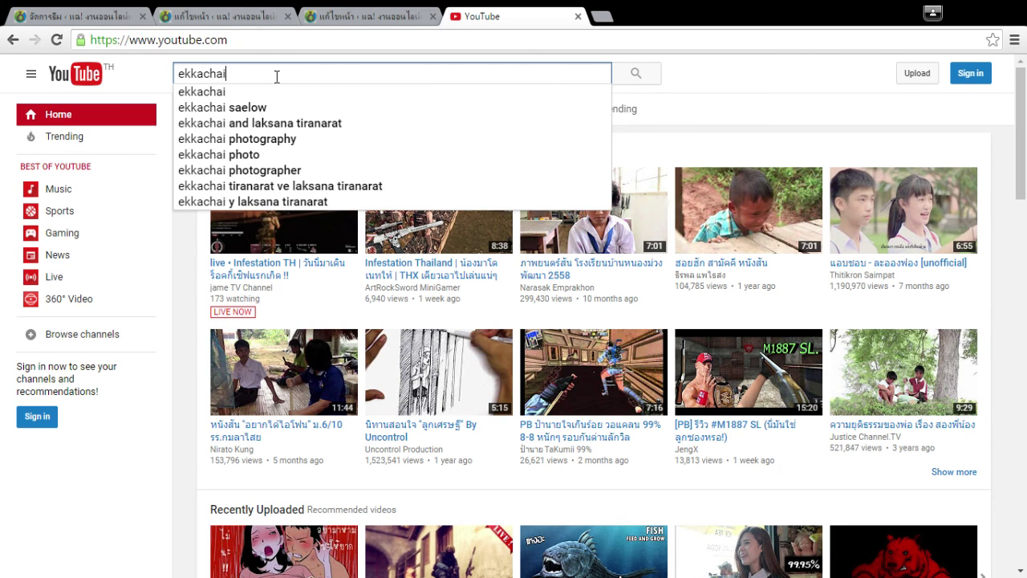
text( ta)
key(BackSpace)
key(BackSpace)
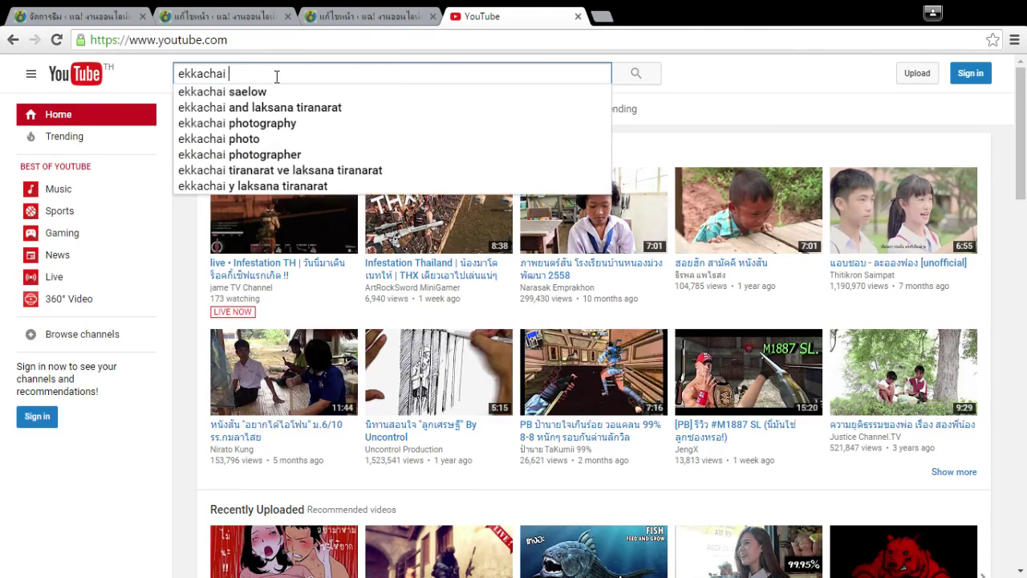
key(BackSpace)
key(BackSpace)
key(BackSpace)
key(BackSpace)
key(BackSpace)
key(BackSpace)
key(BackSpace)
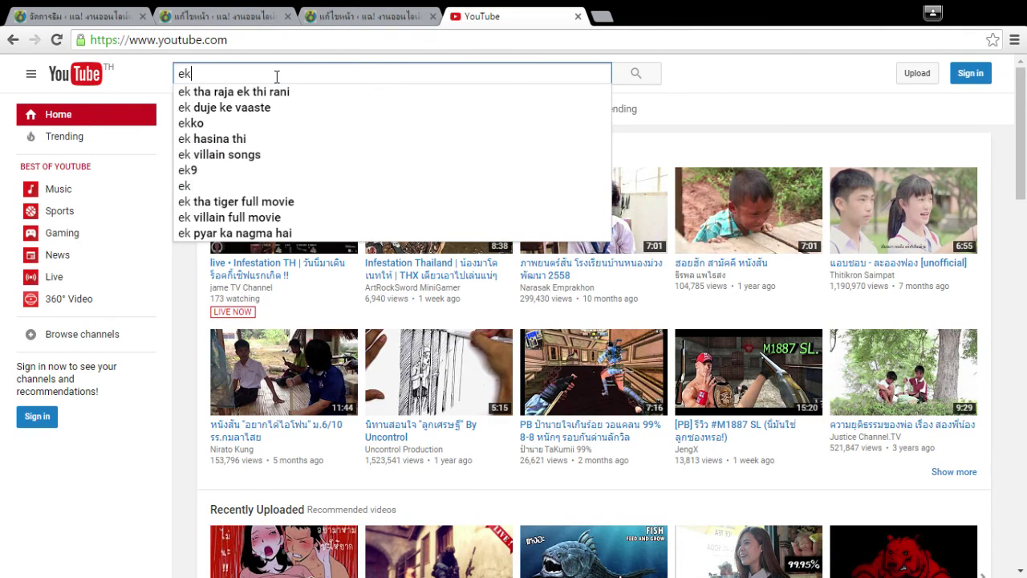
key(BackSpace)
key(BackSpace)
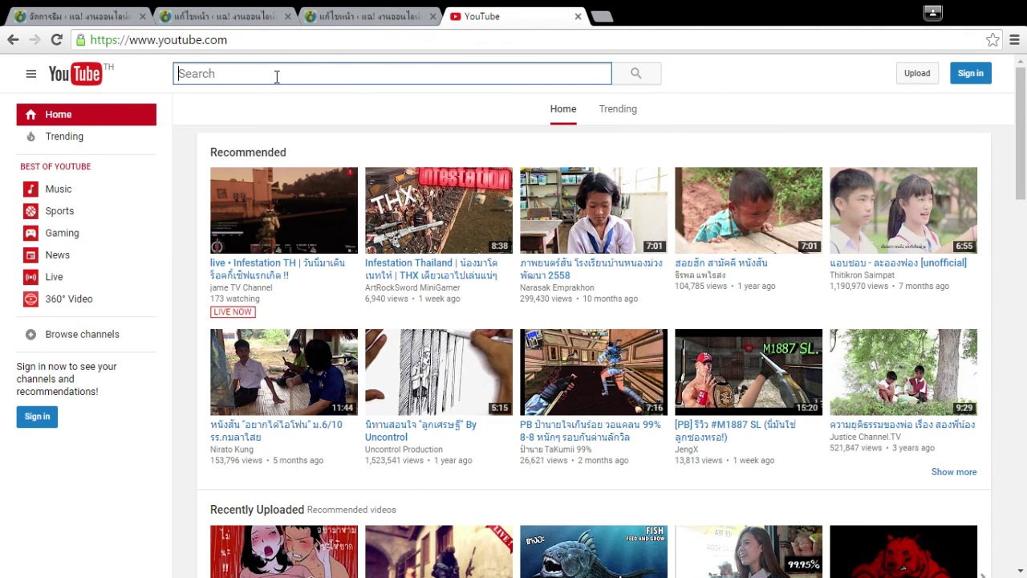
Search the web for smartpays from the address bar.
click(341, 37)
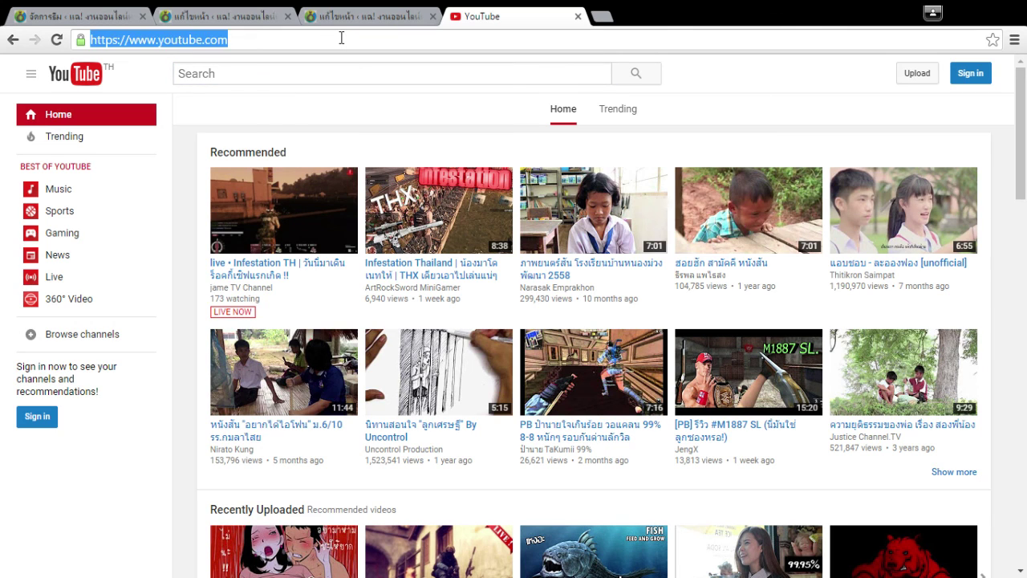
text(smartpays)
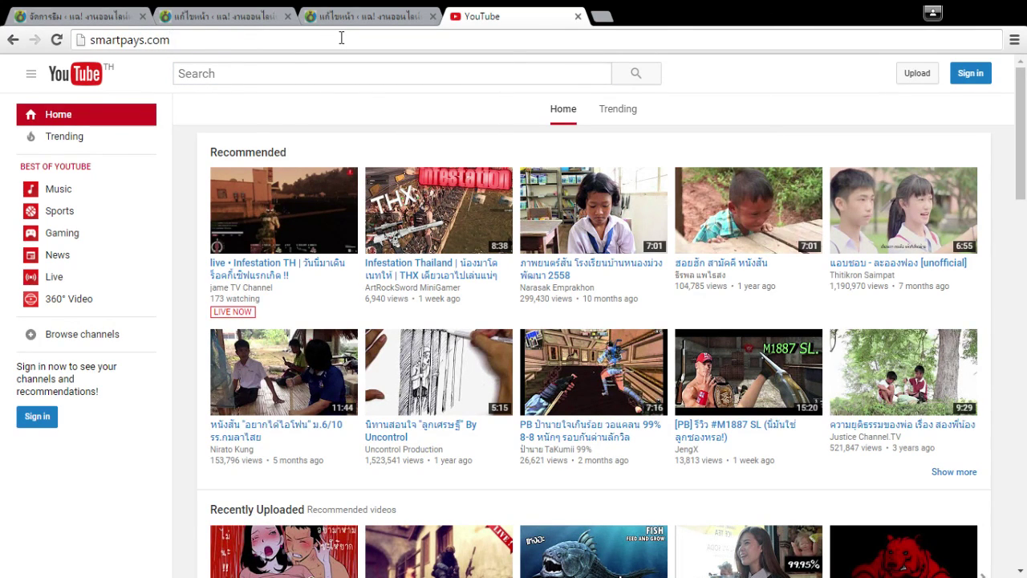
key(BackSpace)
key(Return)
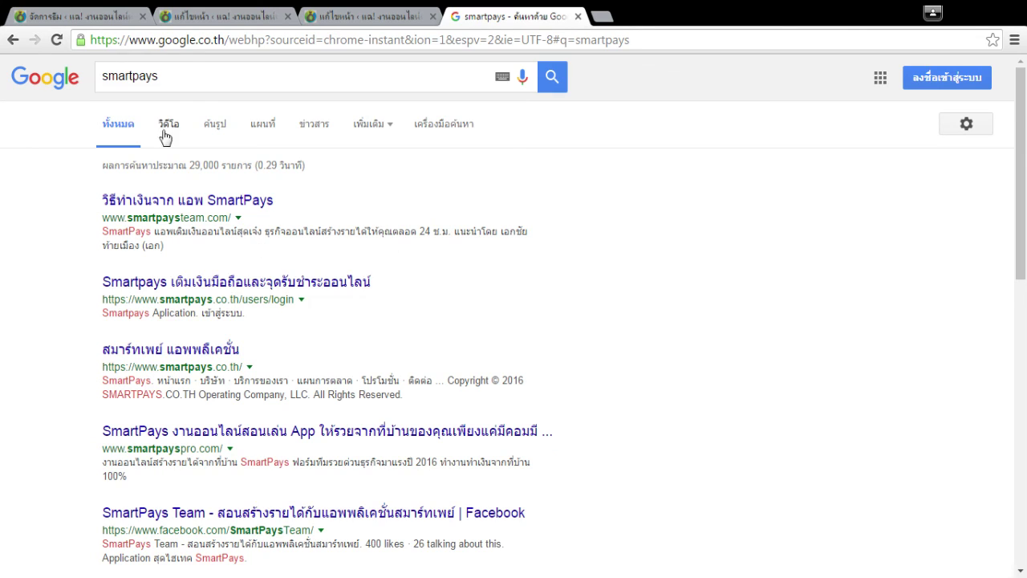
Filter the smartpays results to videos and open the second SmartPays video, pausing it.
click(169, 125)
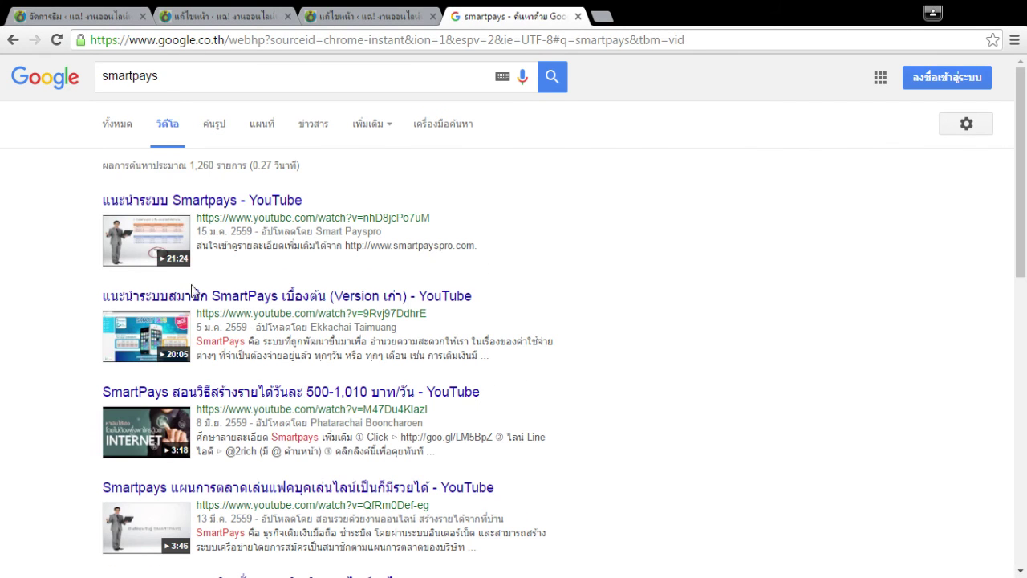
click(155, 339)
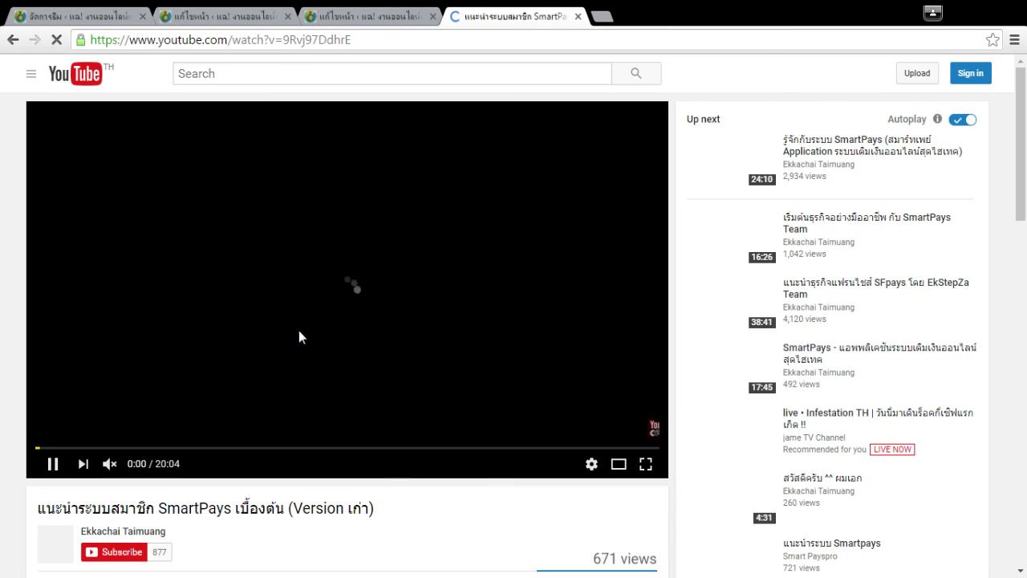
click(440, 329)
scroll(420, 344, down, 2)
Go to the uploader's channel and scroll through its uploaded videos.
click(128, 374)
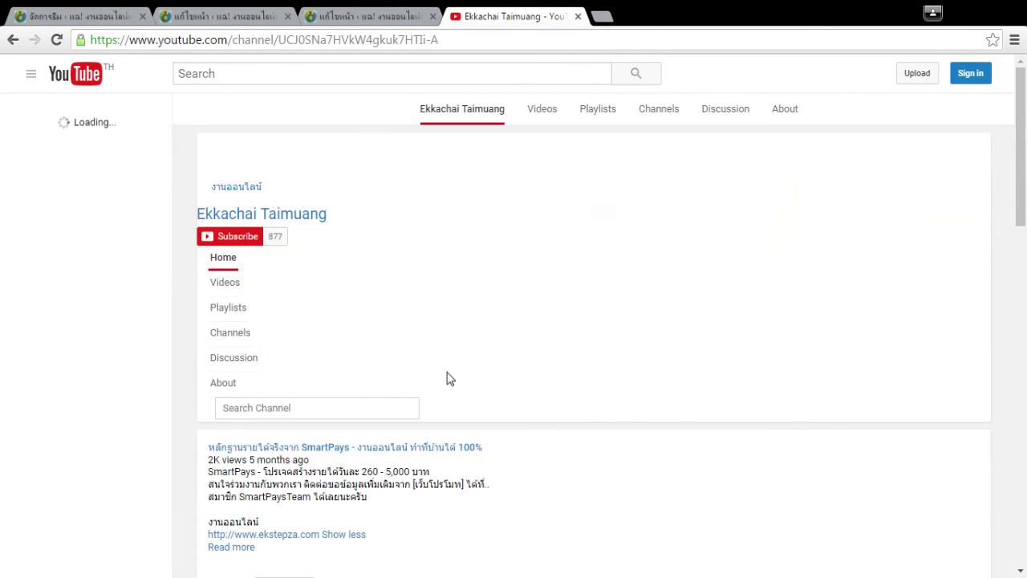
click(270, 306)
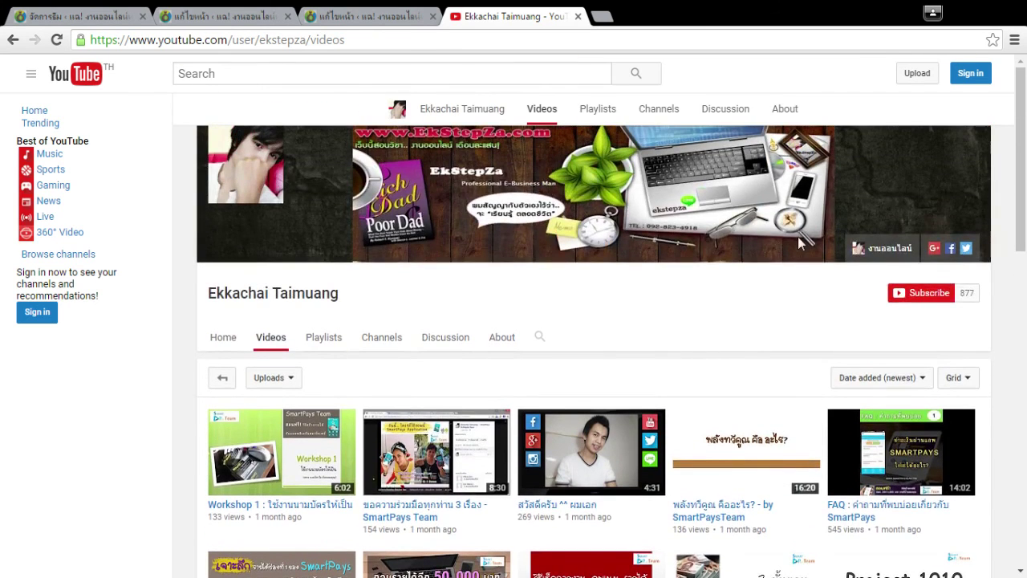
scroll(798, 237, down, 2)
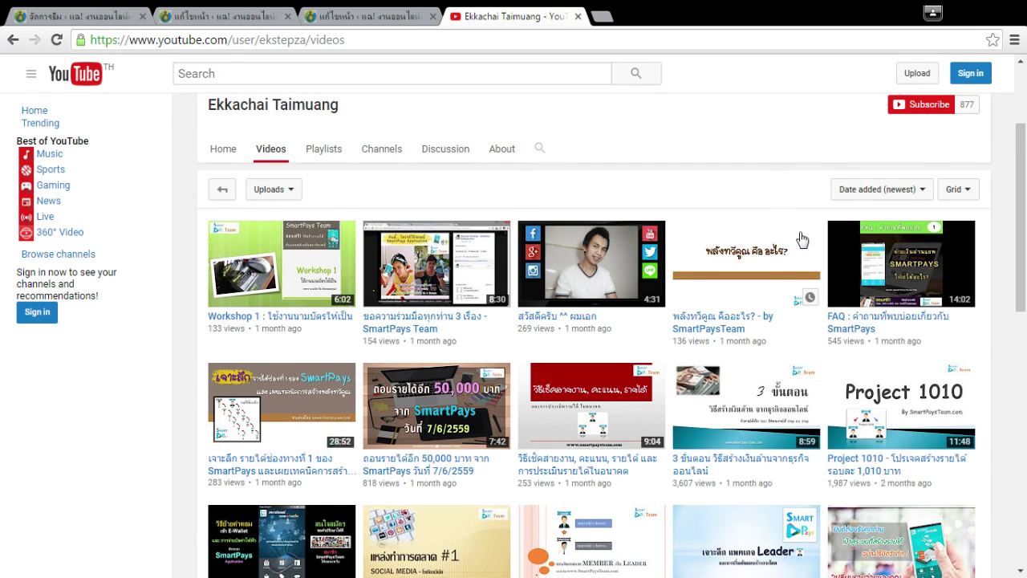
scroll(710, 301, down, 5)
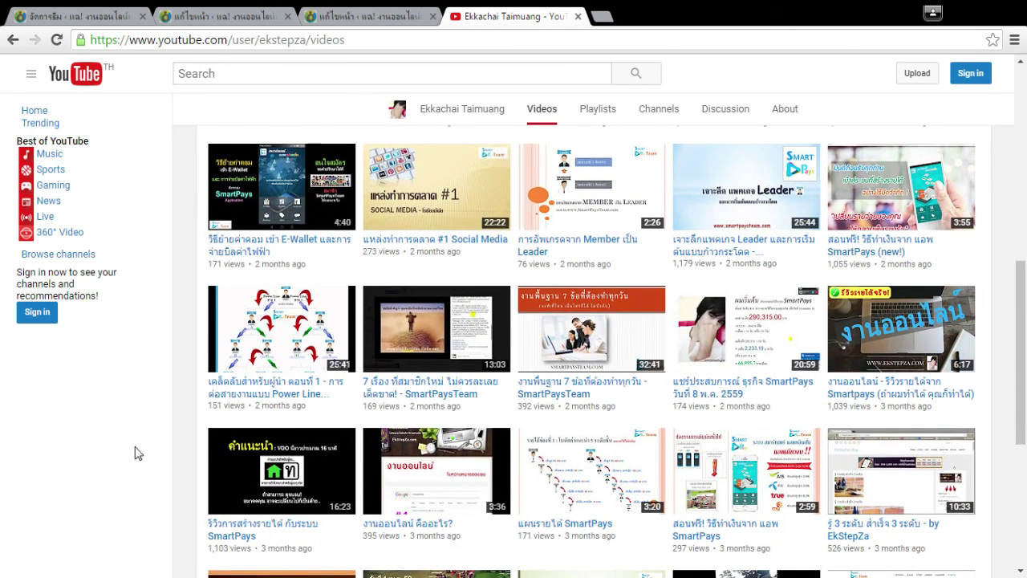
scroll(687, 305, up, 1)
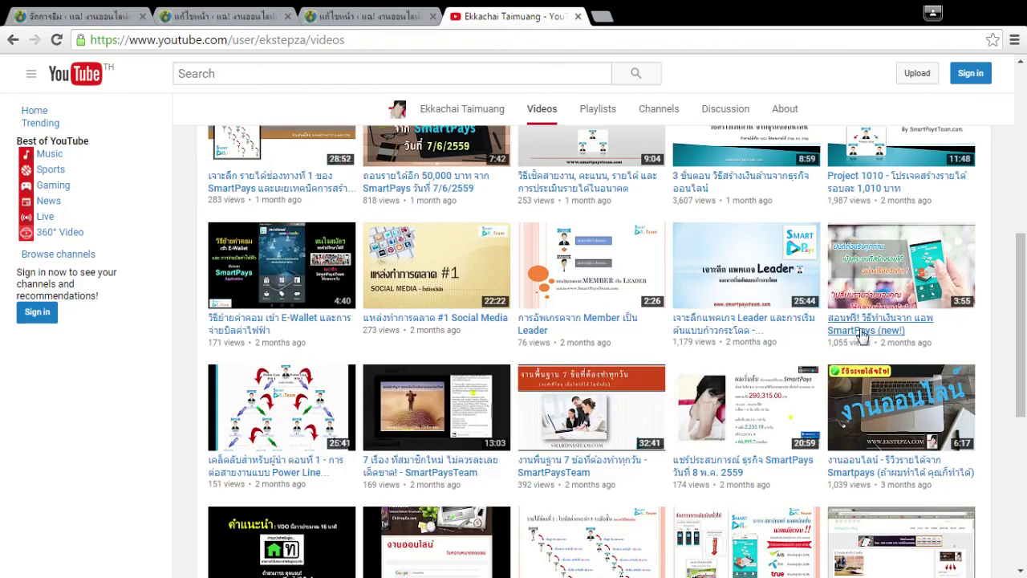
Open the Pages list, sort it by date both ways, and glance at the oldest page's editor.
click(365, 16)
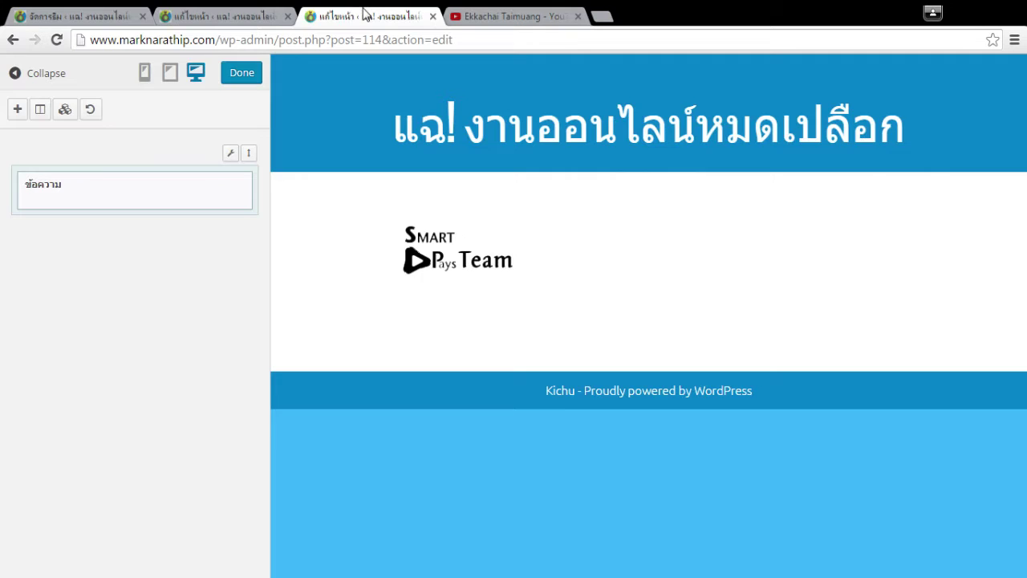
click(220, 16)
click(68, 16)
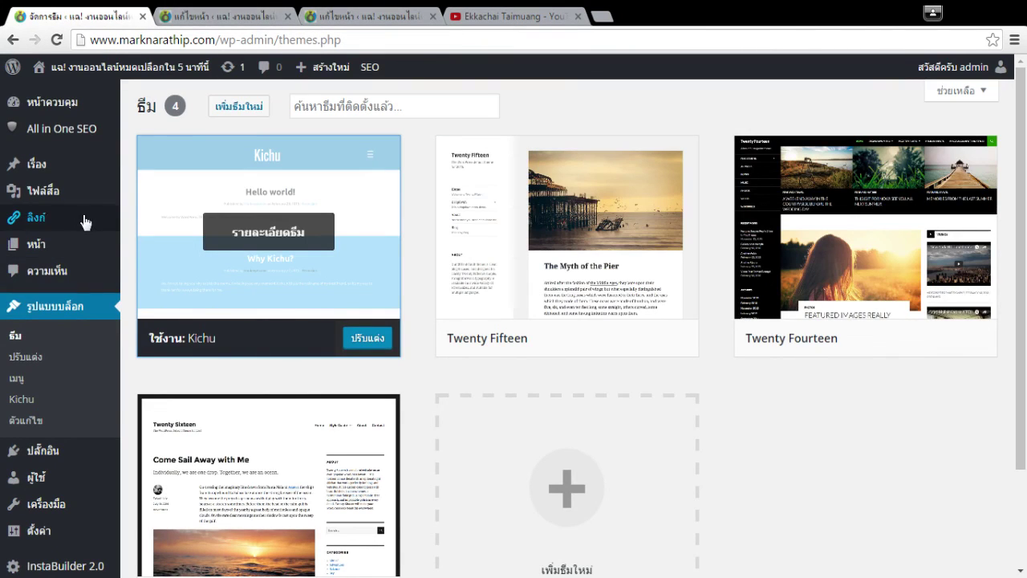
click(72, 249)
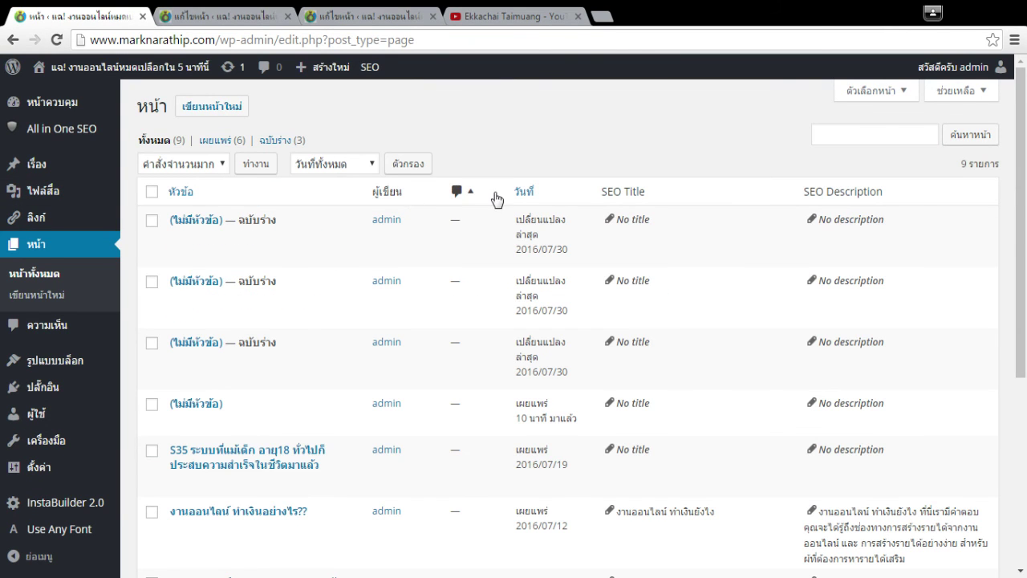
click(525, 191)
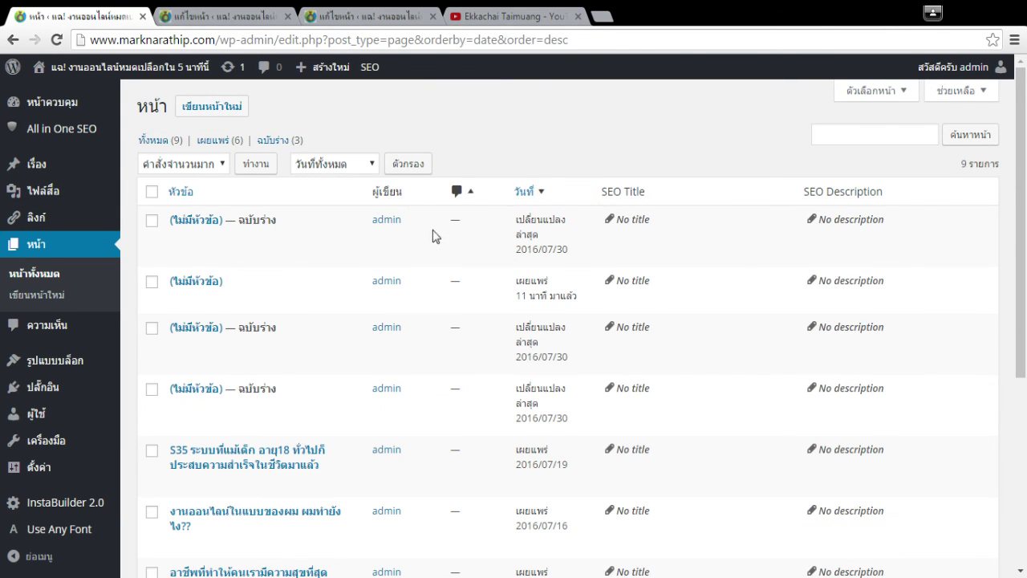
click(534, 197)
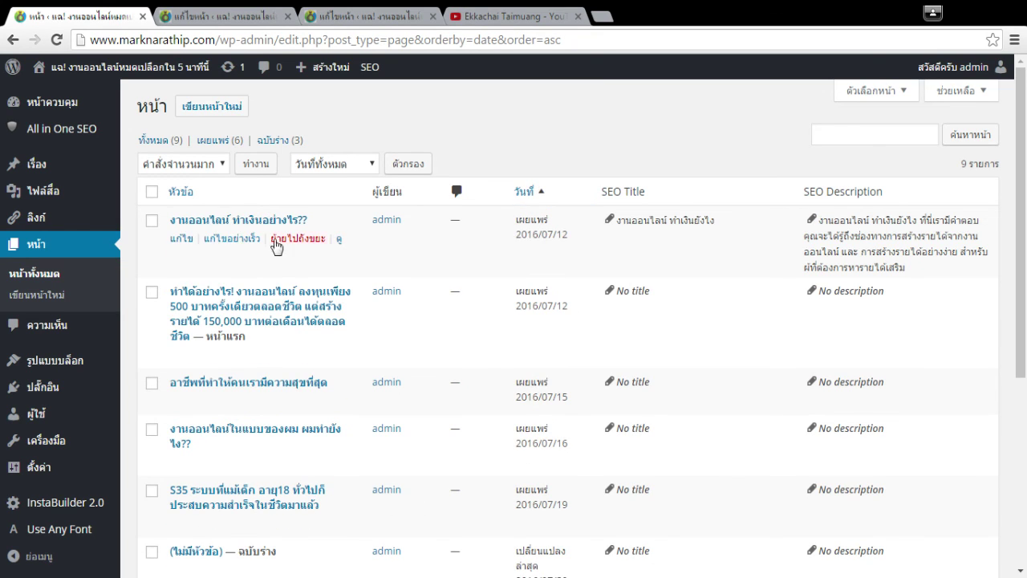
ctrl+click(237, 222)
key(ctrl+Tab)
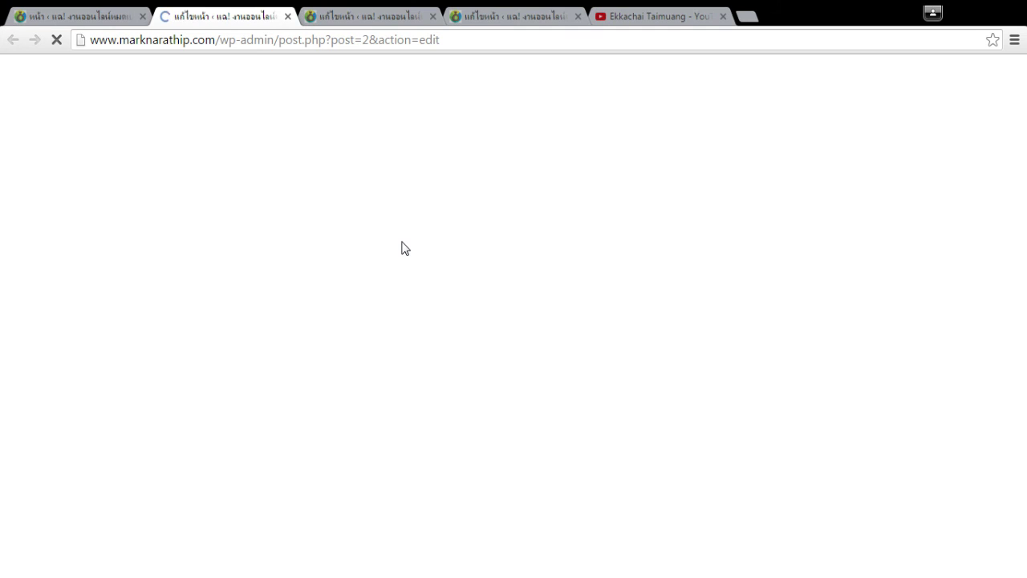
key(ctrl+w)
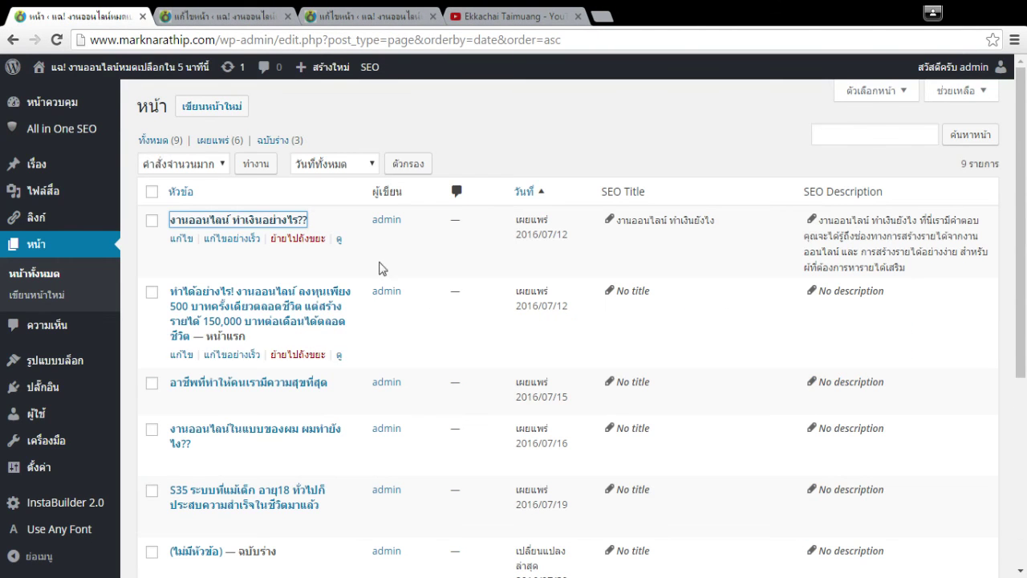
Re-sort newest first and open the untitled published page's live /s2/ view.
click(529, 194)
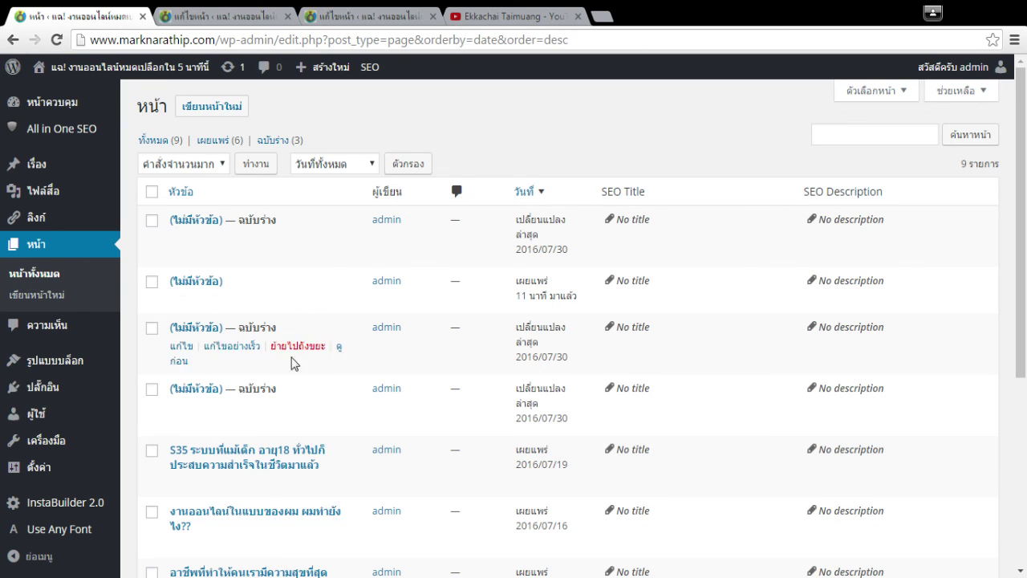
ctrl+click(200, 283)
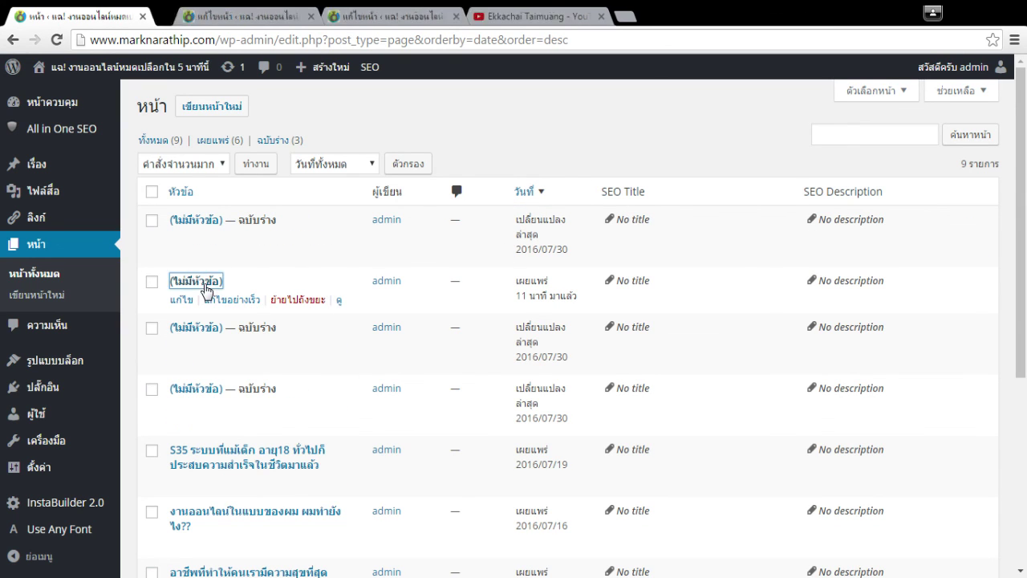
click(194, 17)
key(ctrl+w)
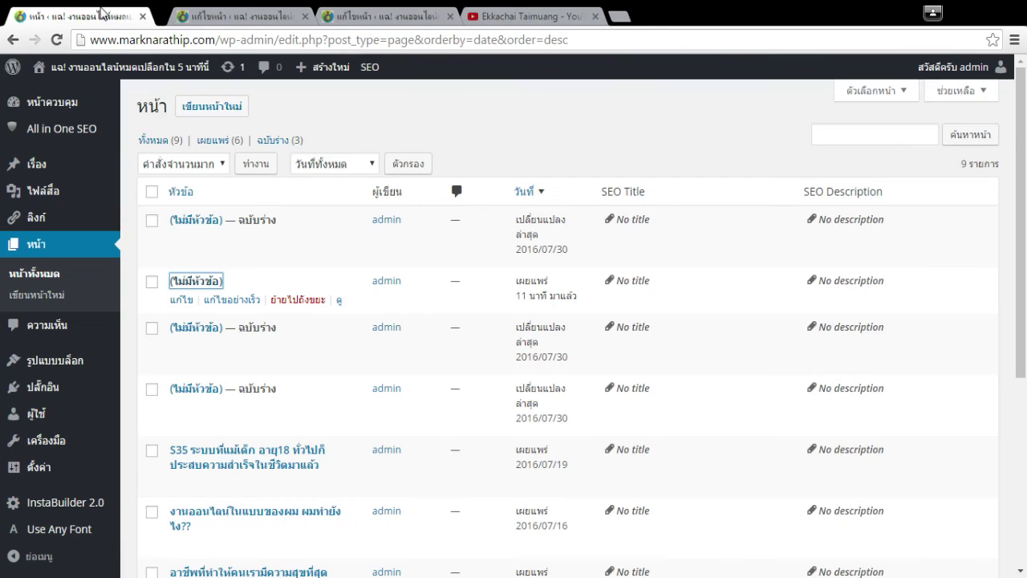
ctrl+click(339, 302)
key(ctrl+Tab)
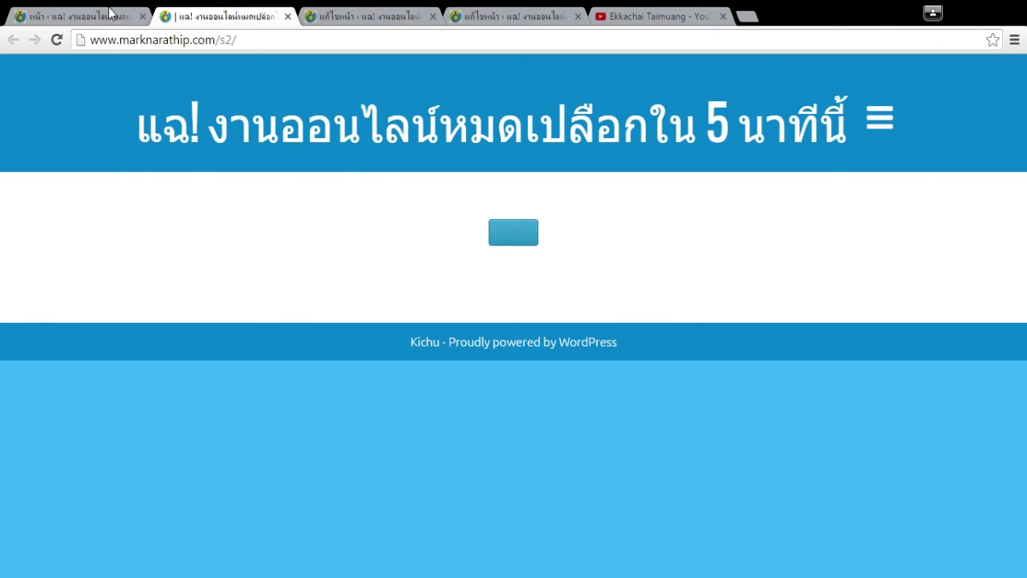
Open the drafts' previews and check the page_id=75 preview with the embedded video.
key(ctrl+w)
scroll(358, 413, down, 1)
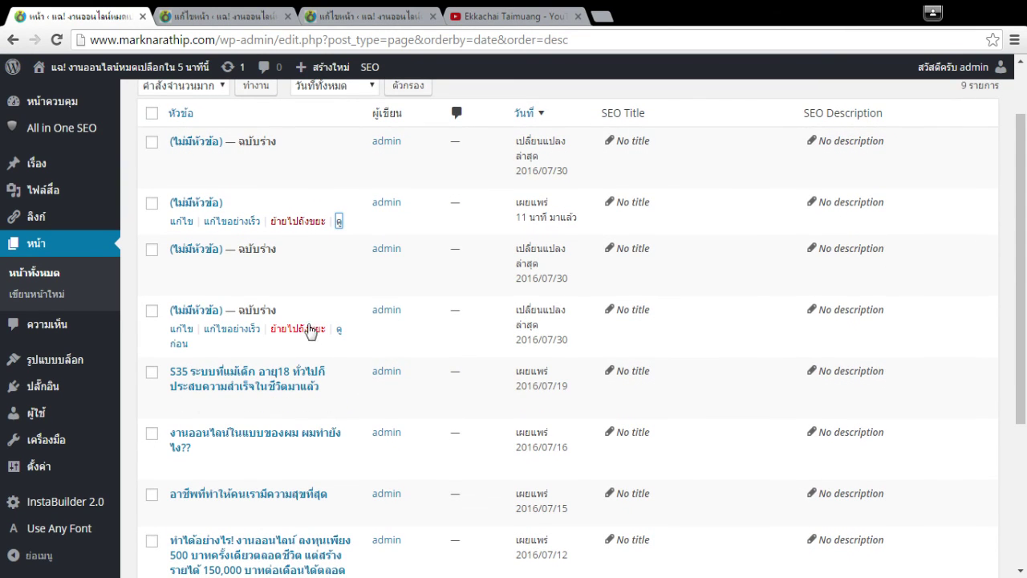
middle_click(339, 329)
middle_click(339, 263)
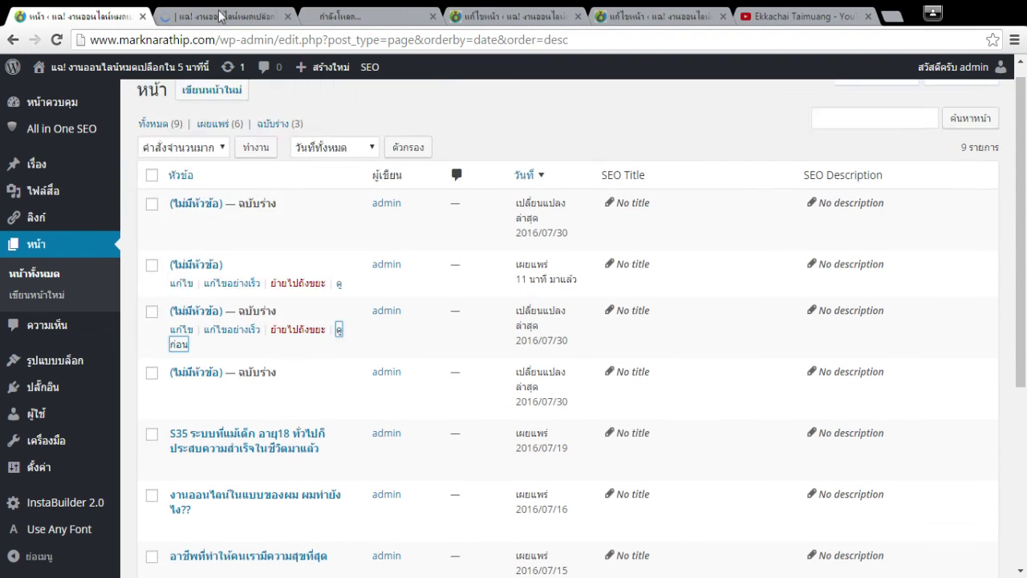
key(ctrl+Tab)
click(356, 14)
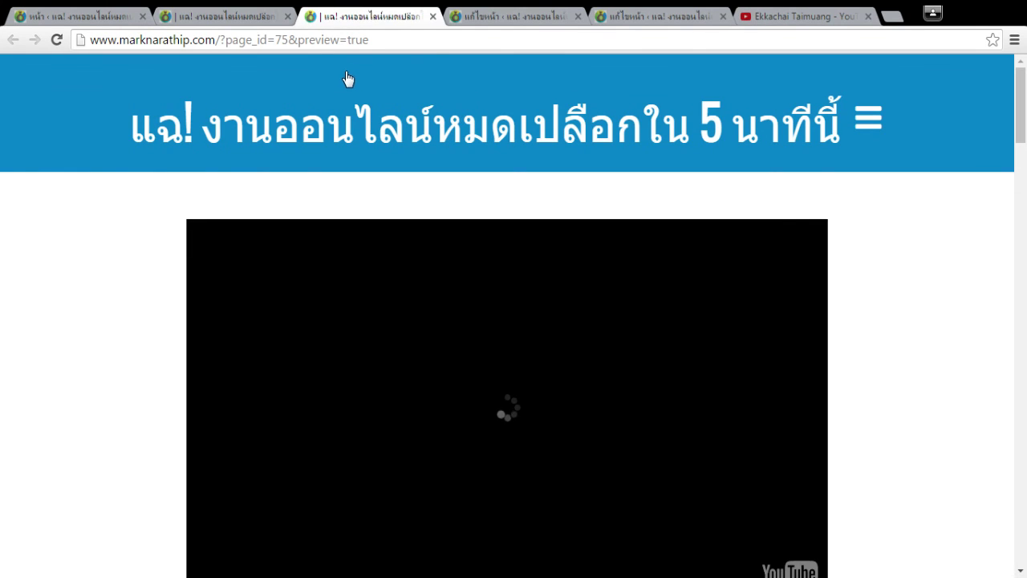
key(ctrl+w)
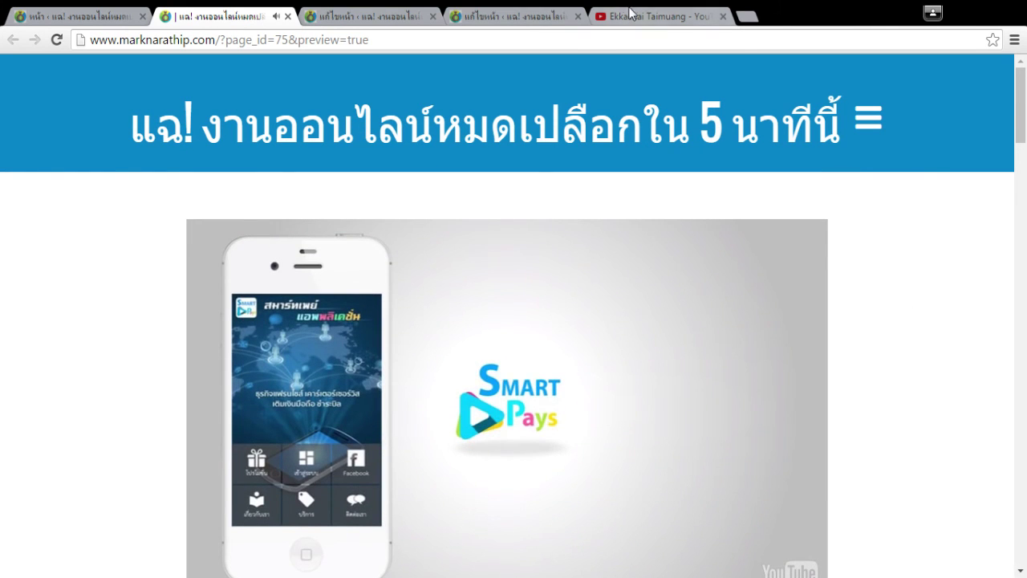
Open the 'สอนฟรี! วิธีทำเงินจาก แอพ SmartPays (new!)' video from the channel and pause it.
click(631, 14)
scroll(824, 380, up, 2)
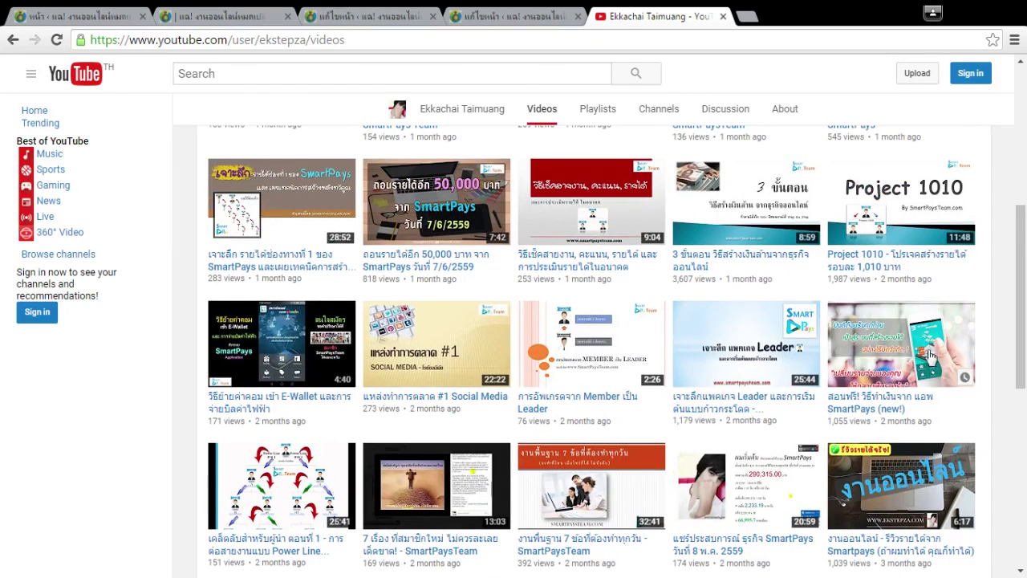
ctrl+shift+click(920, 350)
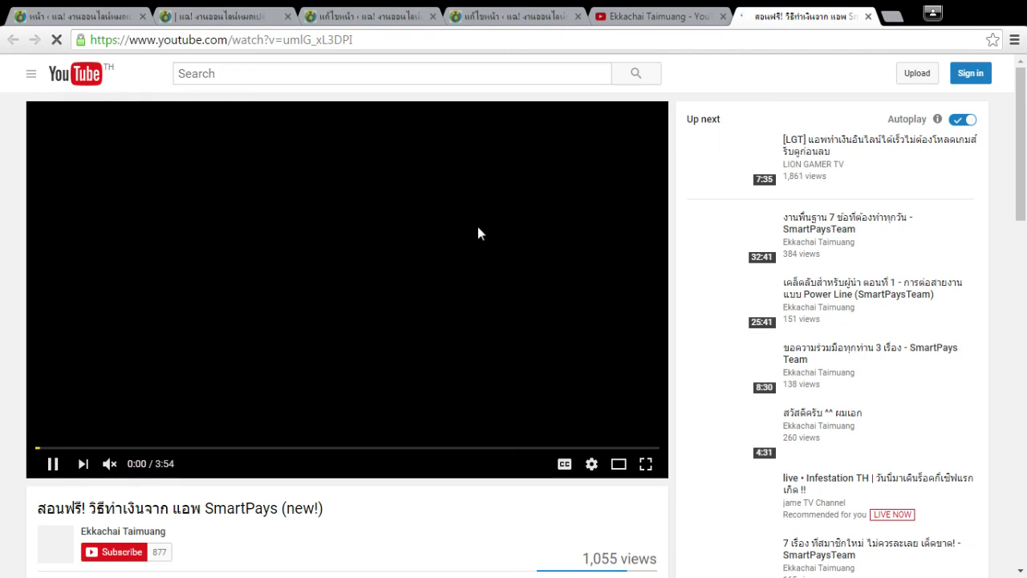
click(477, 227)
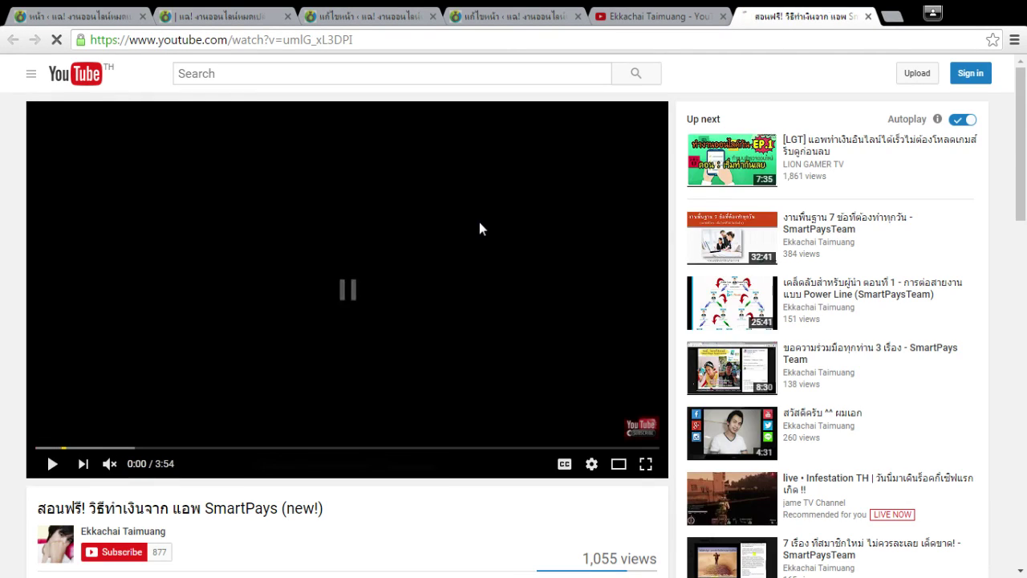
Open the SmartPays video's embed code with its full option list.
scroll(479, 224, down, 4)
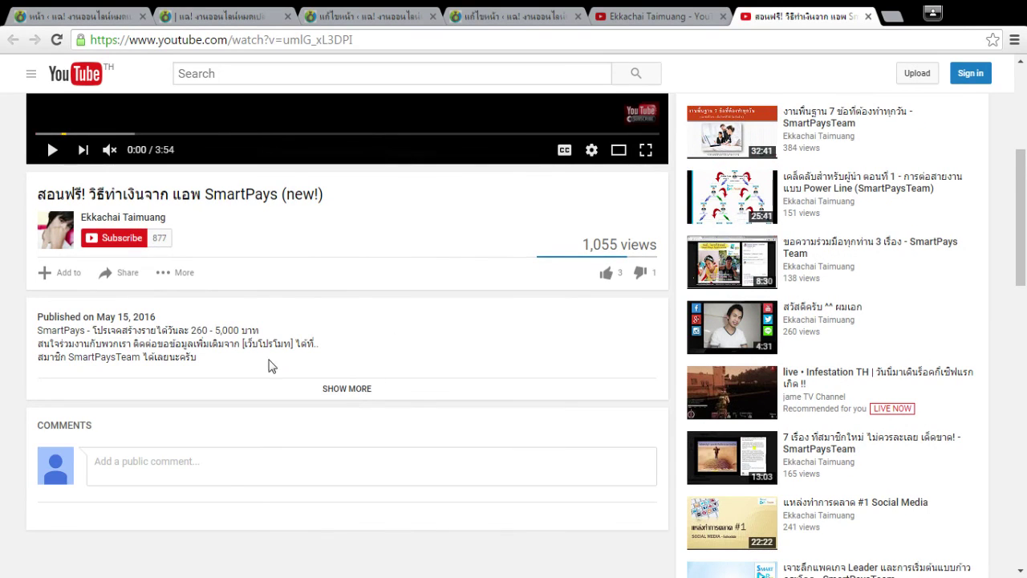
click(127, 277)
click(117, 319)
click(341, 387)
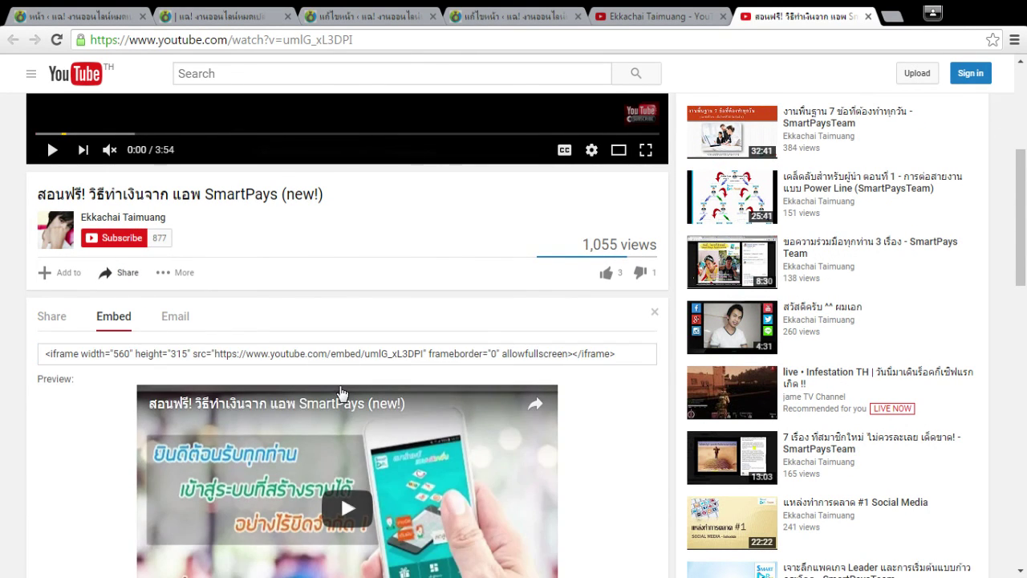
Turn off suggested videos, player controls and title, and enable privacy-enhanced mode.
scroll(137, 323, down, 3)
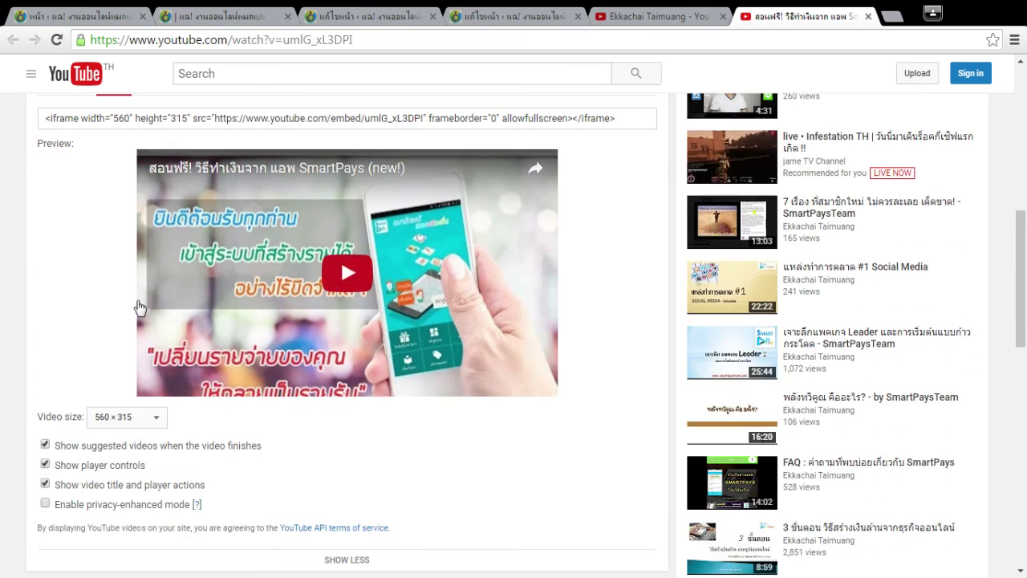
click(45, 444)
click(44, 464)
click(44, 484)
scroll(0, 353, up, 1)
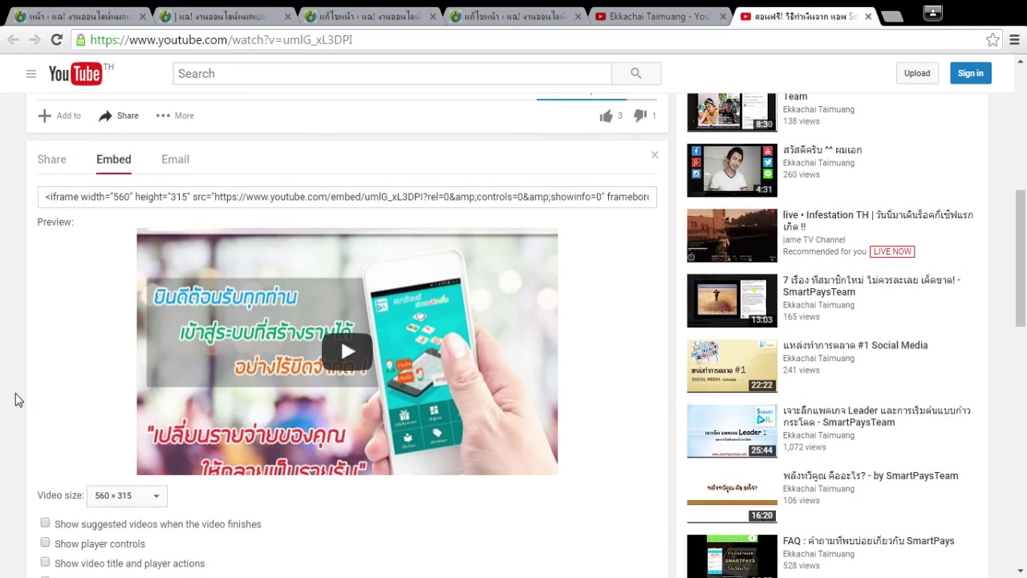
scroll(16, 393, down, 2)
click(44, 424)
Set the embed size to 853 × 480 and select the iframe code for copying.
scroll(24, 362, up, 1)
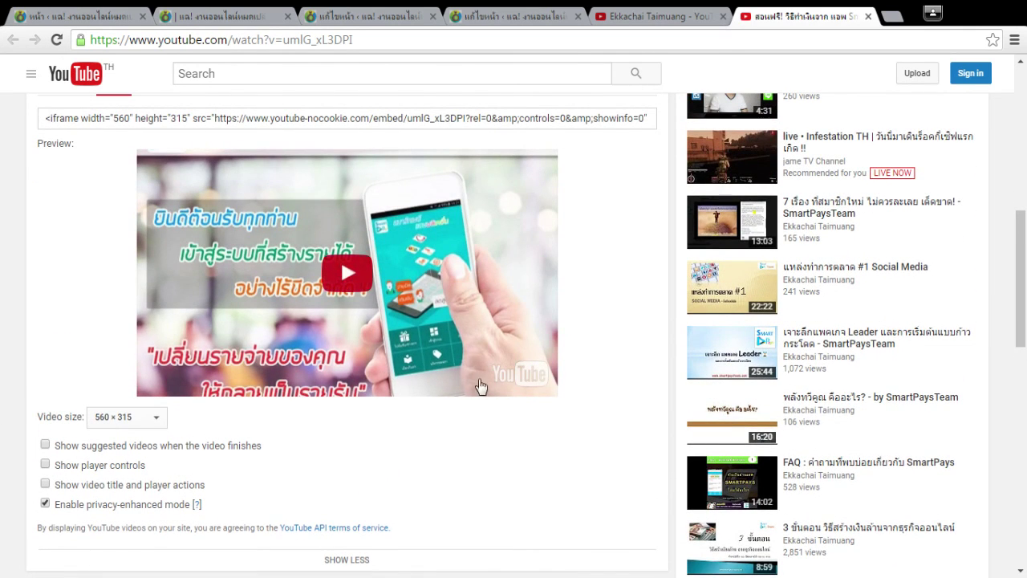
scroll(578, 362, up, 1)
click(132, 499)
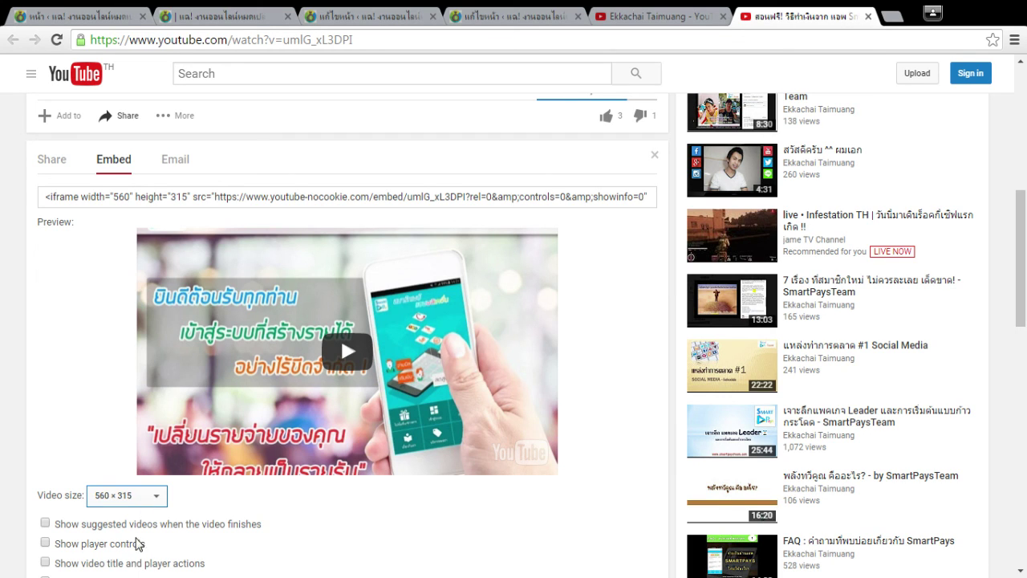
click(145, 544)
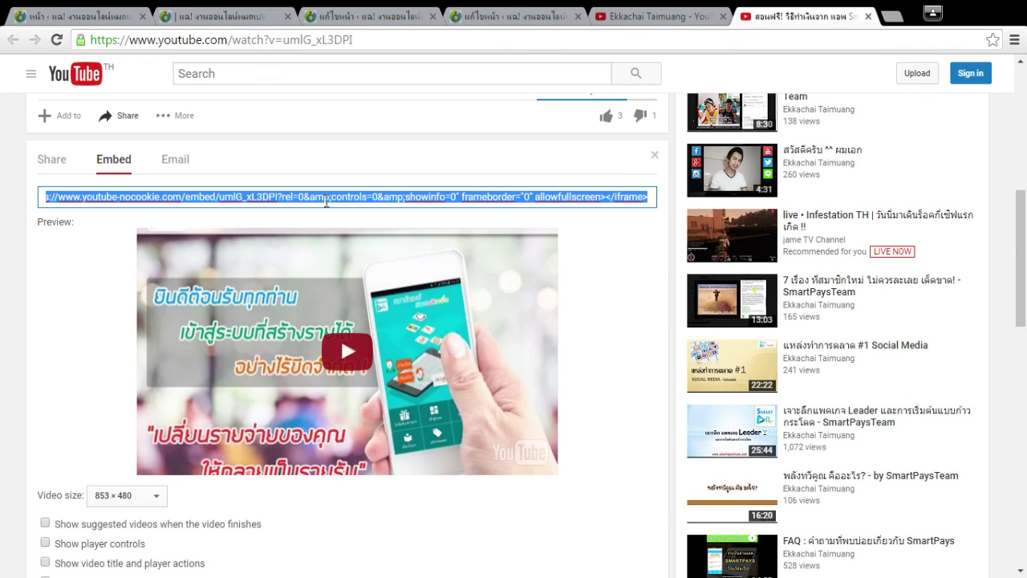
click(383, 201)
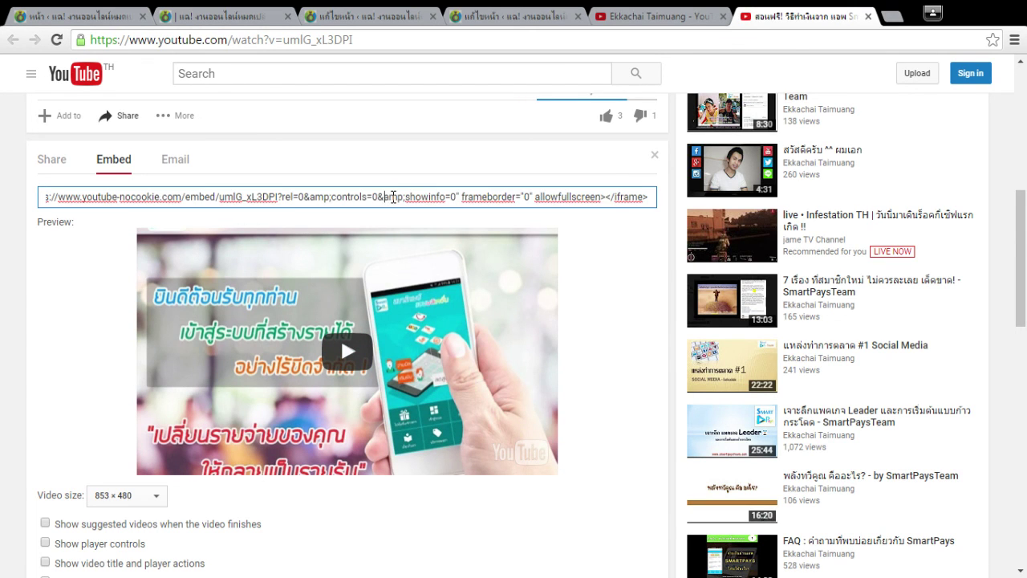
click(513, 16)
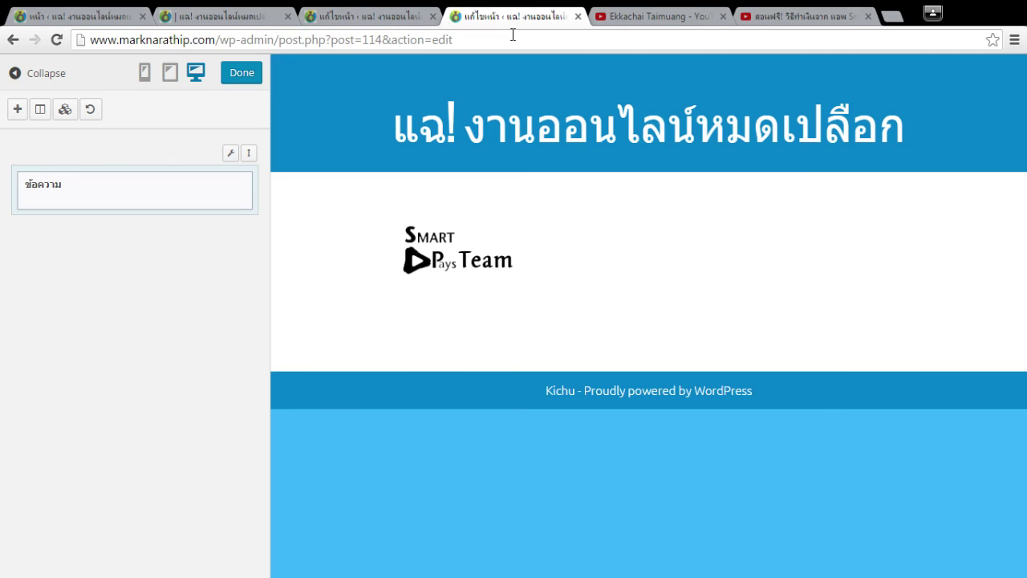
Add a Text widget containing the pasted 853×480 SmartPays iframe, then exit the live editor.
click(17, 109)
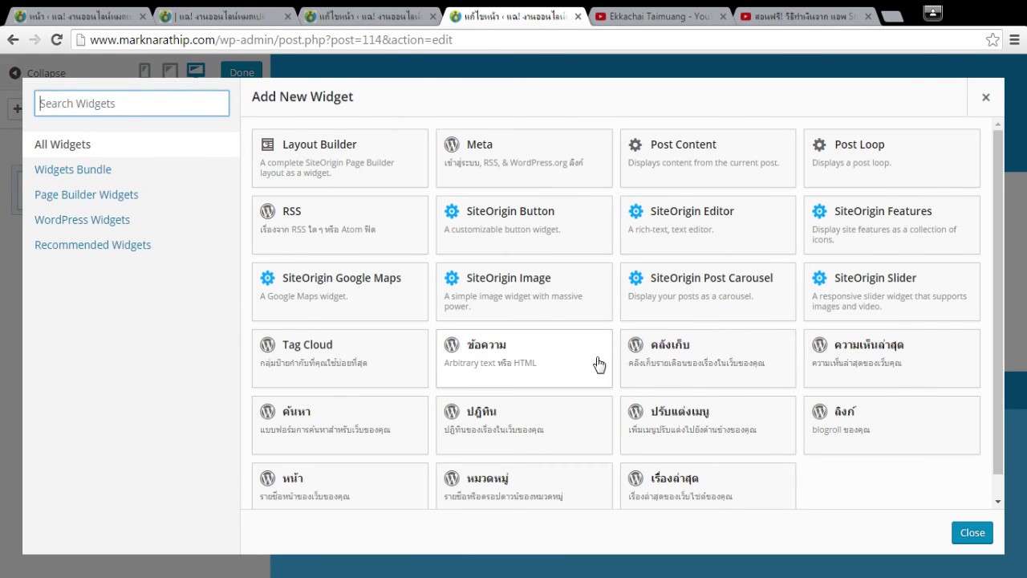
click(506, 363)
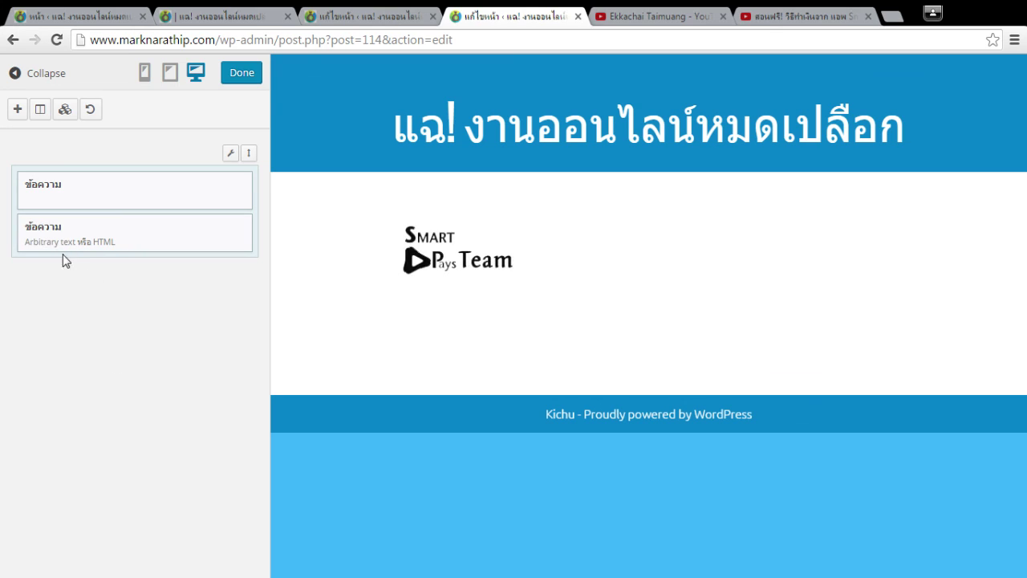
click(43, 235)
click(420, 285)
text(<iframe width="853" height="480" src="https://www.youtube-nocookie.com/embed/umlG_xL3DPI?rel=0&amp;controls=0&amp;showinfo=0" frameborder="0" allowfullscreen></iframe>)
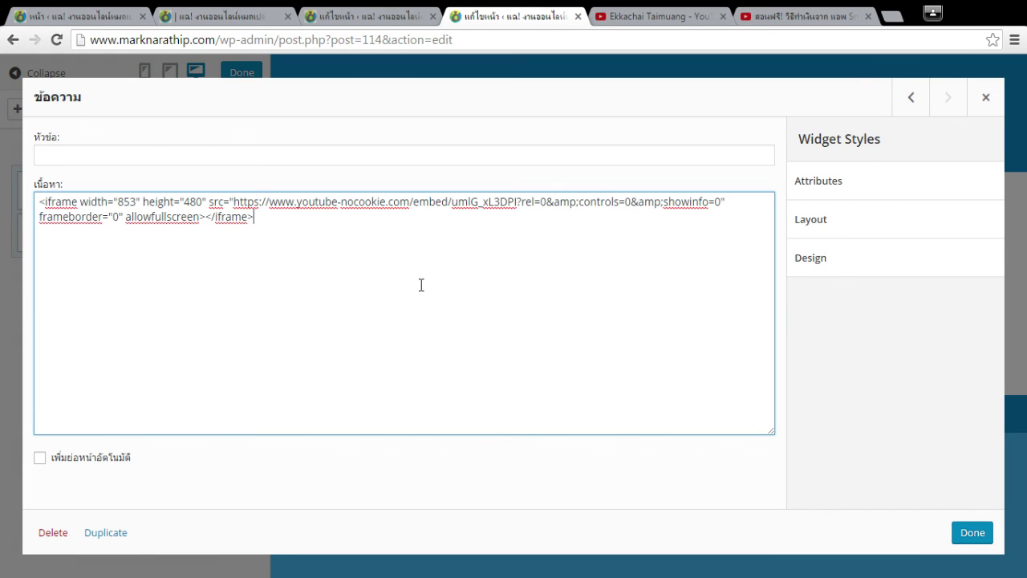
click(971, 533)
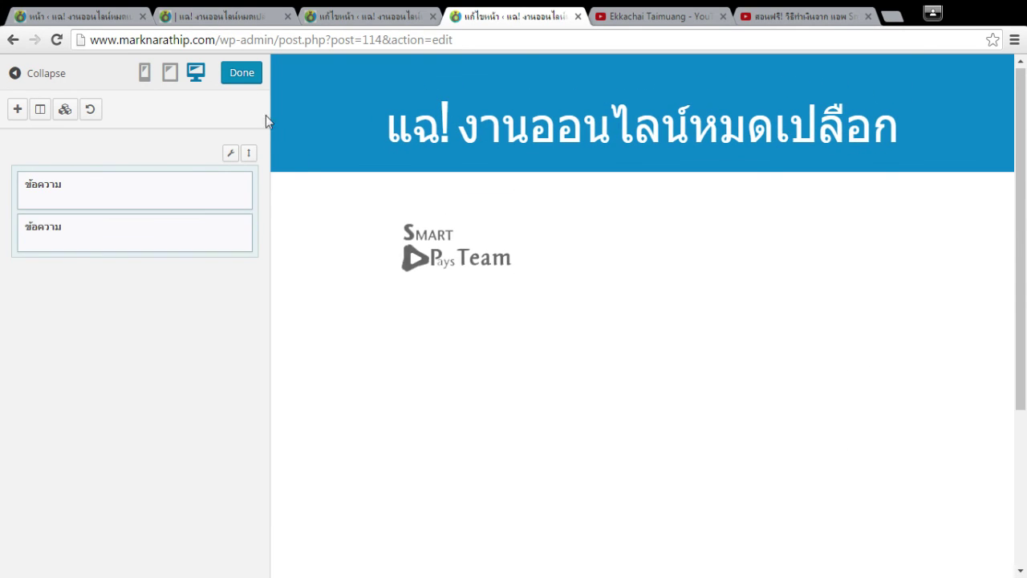
click(240, 74)
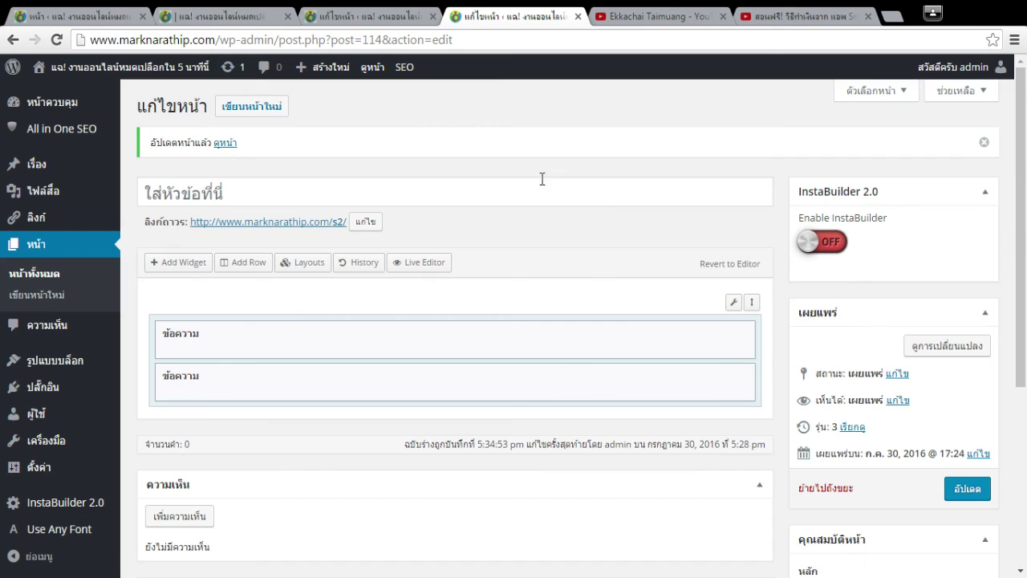
Update the page and load the /s2/ address in another browser tab.
click(958, 501)
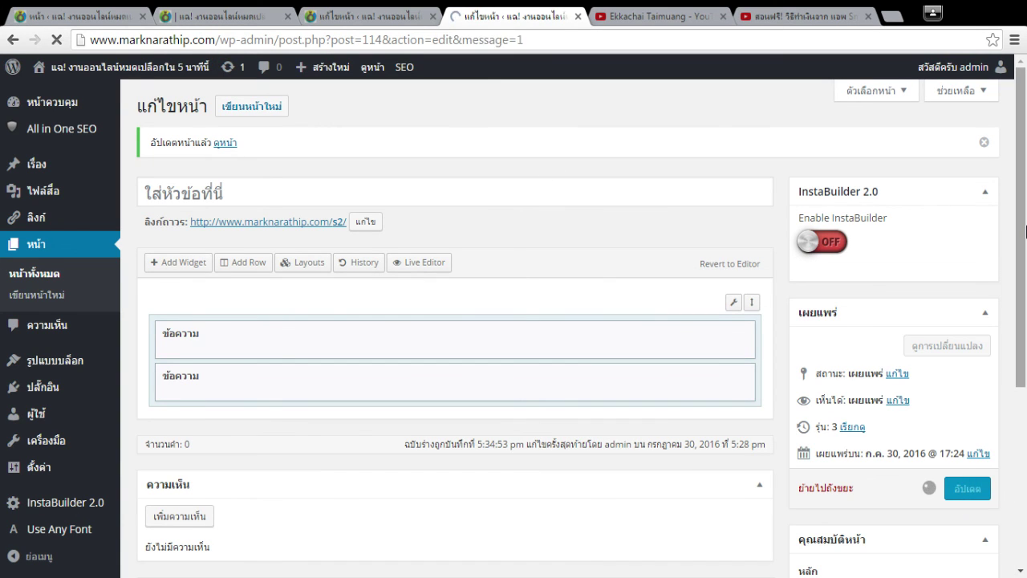
click(181, 13)
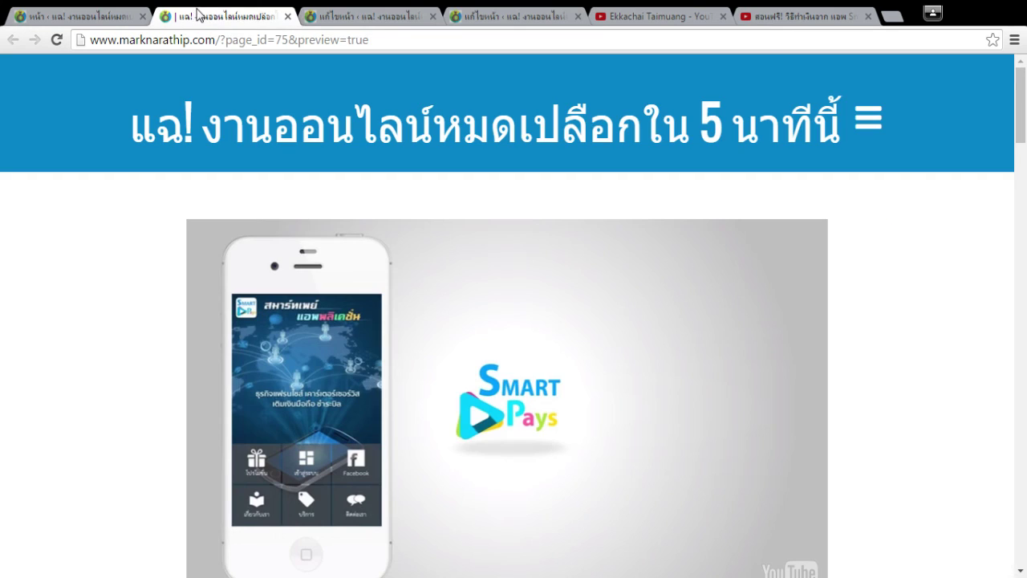
click(124, 15)
click(241, 14)
click(124, 15)
drag(219, 40, 1024, 48)
text(s2/)
key(Return)
Review the live /s2/ page showing the logo above the YouTube video.
drag(76, 15, 407, 13)
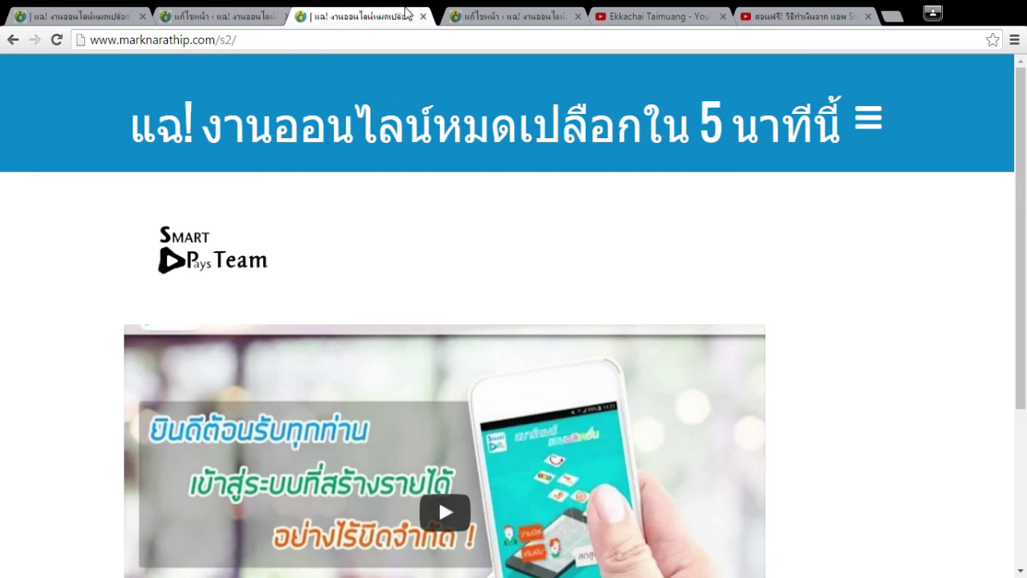
scroll(266, 426, down, 4)
scroll(344, 479, up, 5)
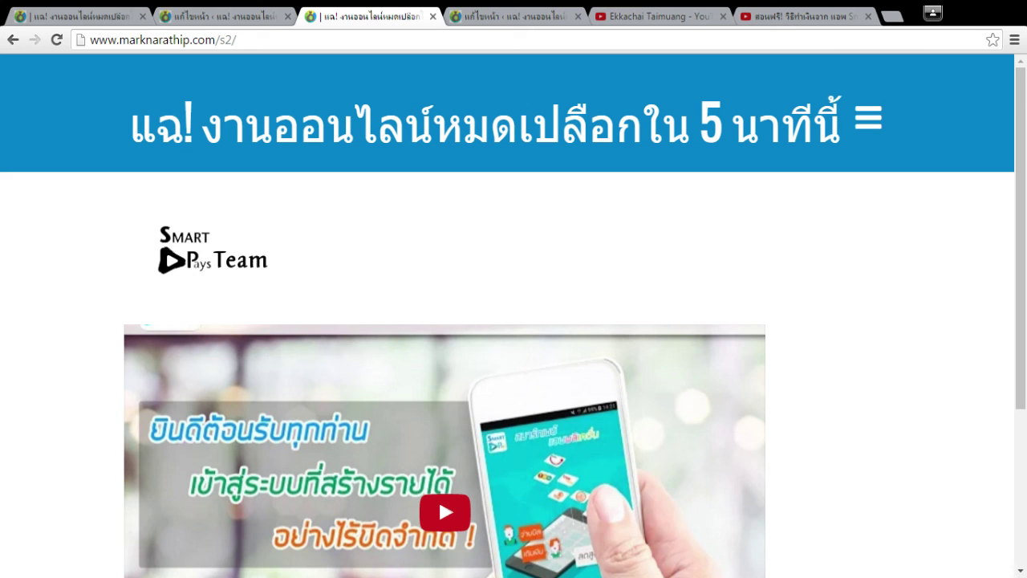
scroll(944, 271, down, 2)
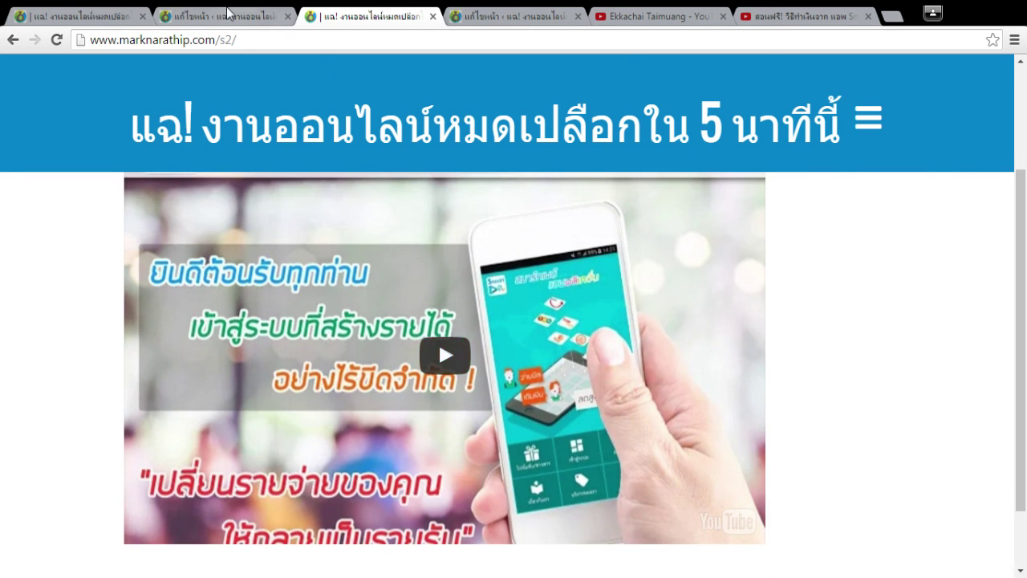
click(229, 14)
click(359, 14)
scroll(792, 317, down, 1)
scroll(803, 319, up, 2)
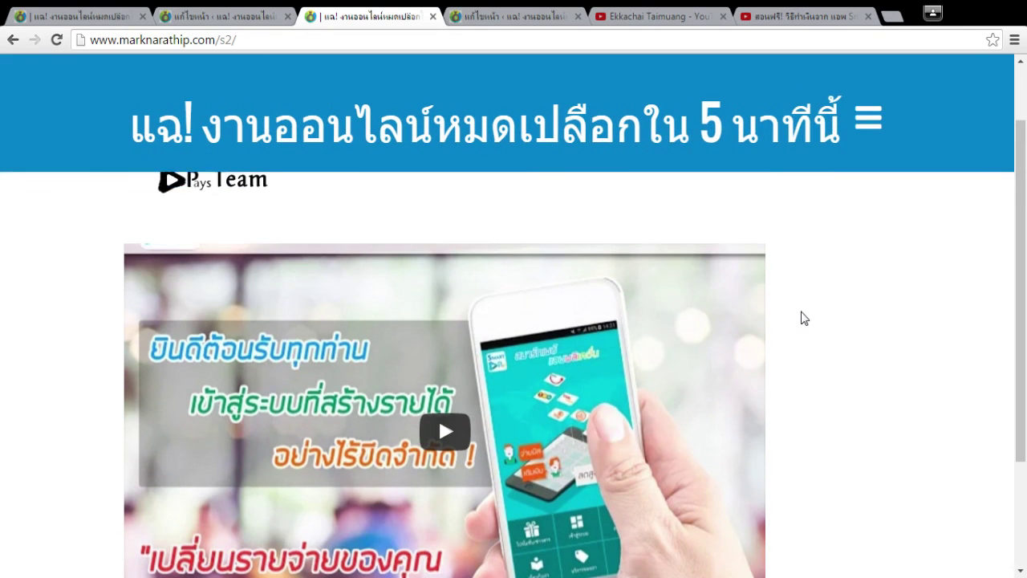
scroll(803, 319, down, 2)
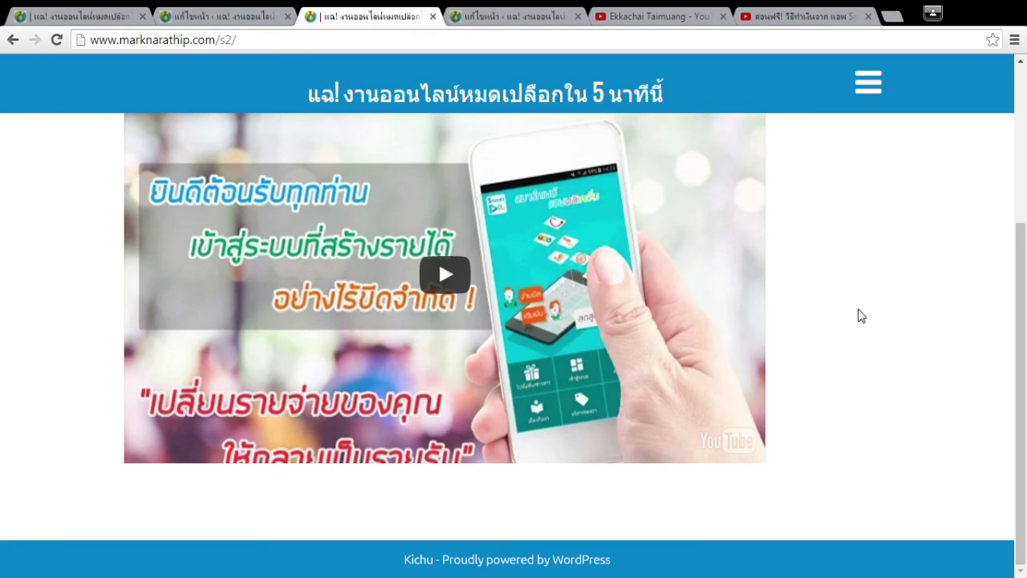
scroll(851, 280, up, 1)
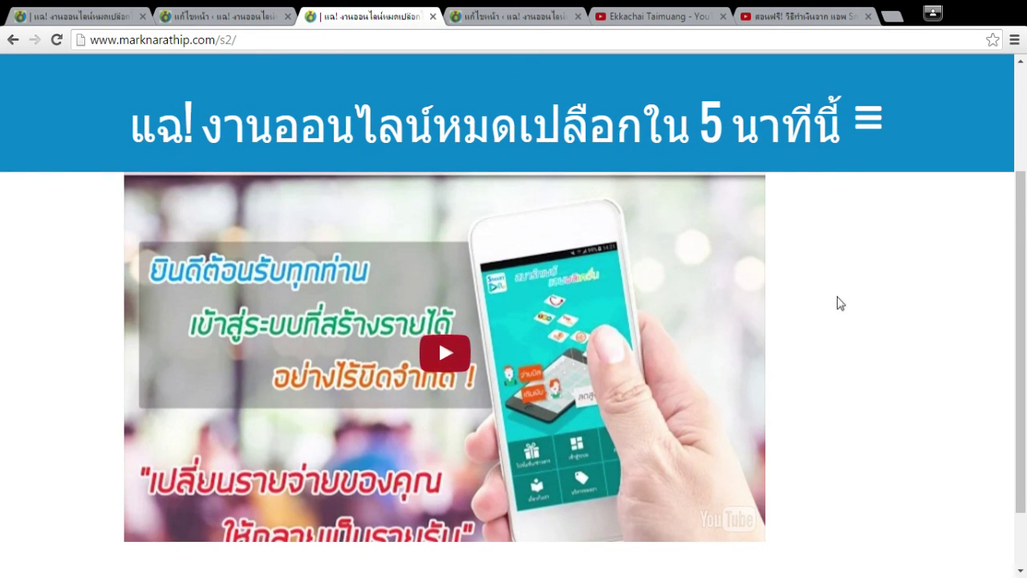
click(514, 12)
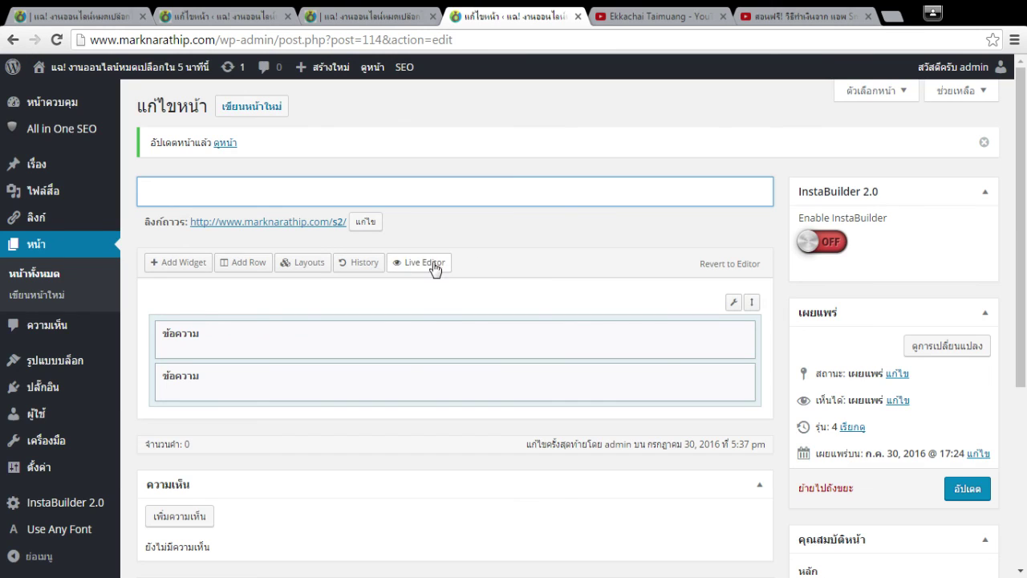
Reopen the page in Live Editor and close the two YouTube tabs.
click(430, 265)
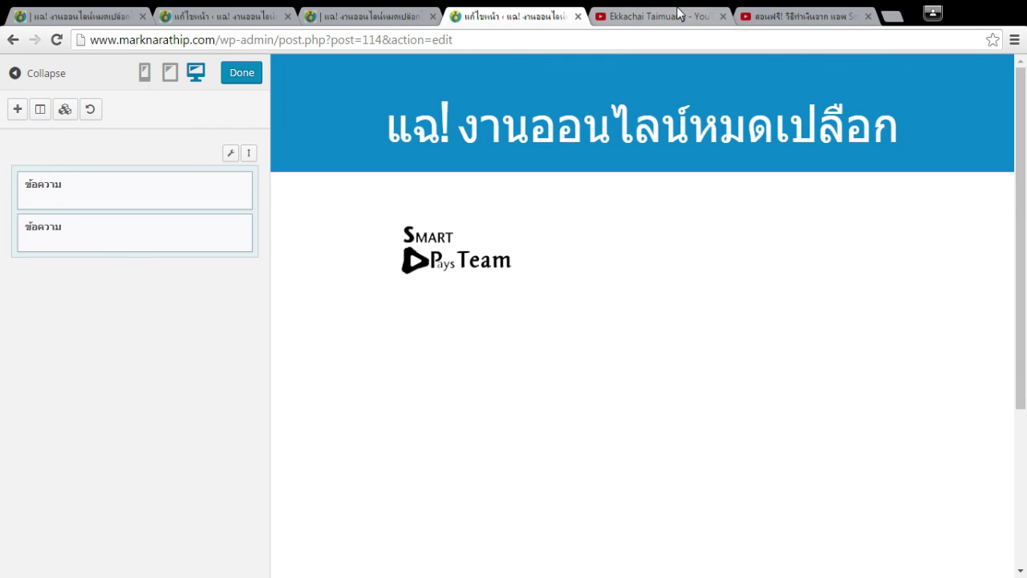
click(678, 14)
click(723, 16)
click(723, 16)
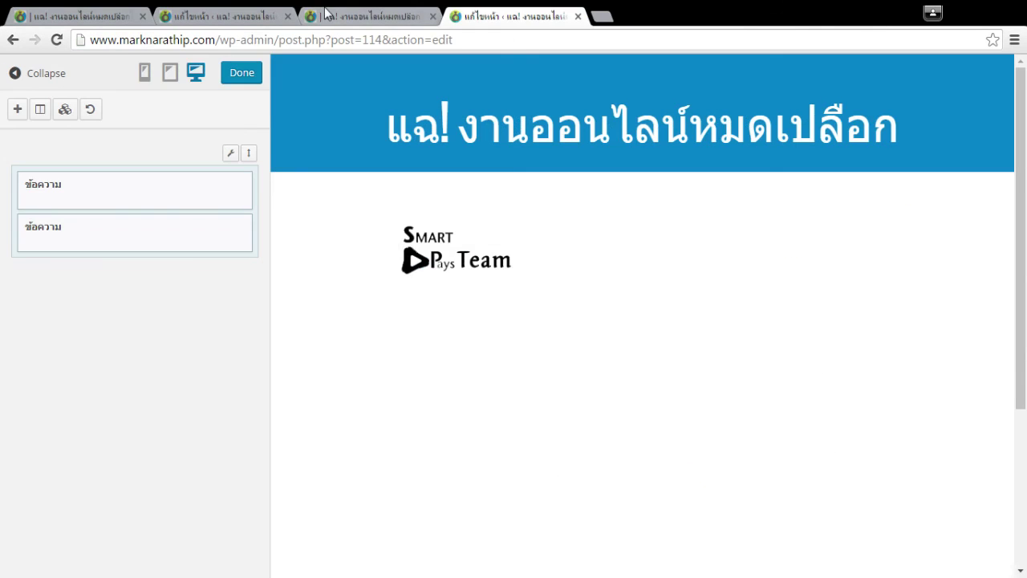
click(325, 11)
drag(325, 11, 474, 12)
click(369, 14)
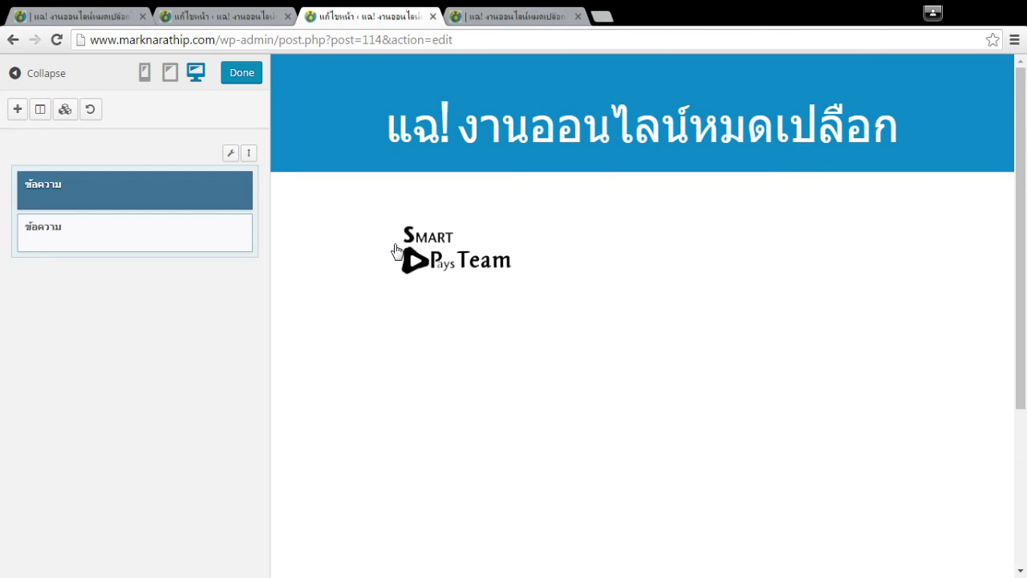
click(554, 16)
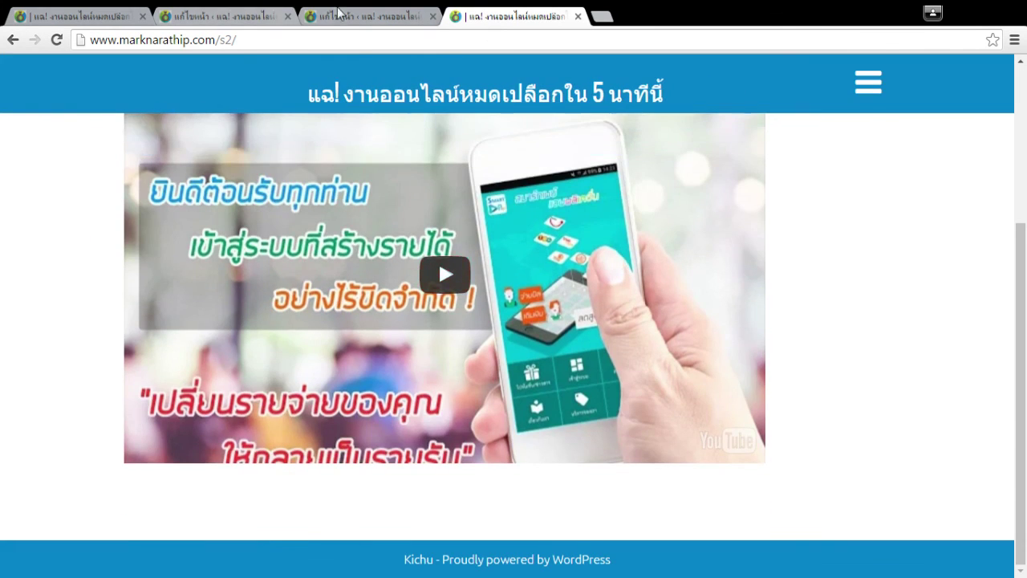
click(369, 14)
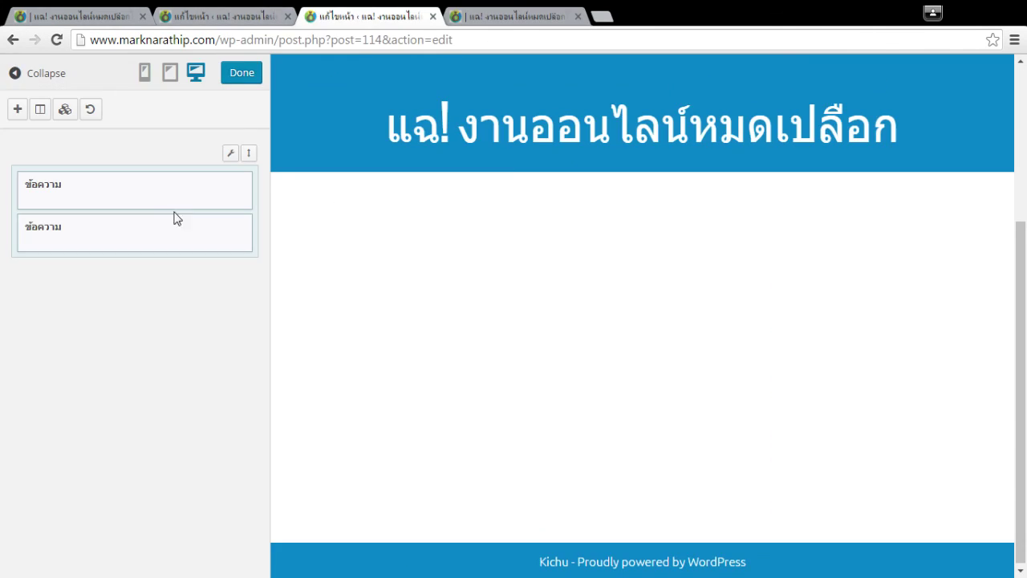
Bring up the action menus of the two Text widgets, closing the first widget's settings unchanged.
right_click(150, 197)
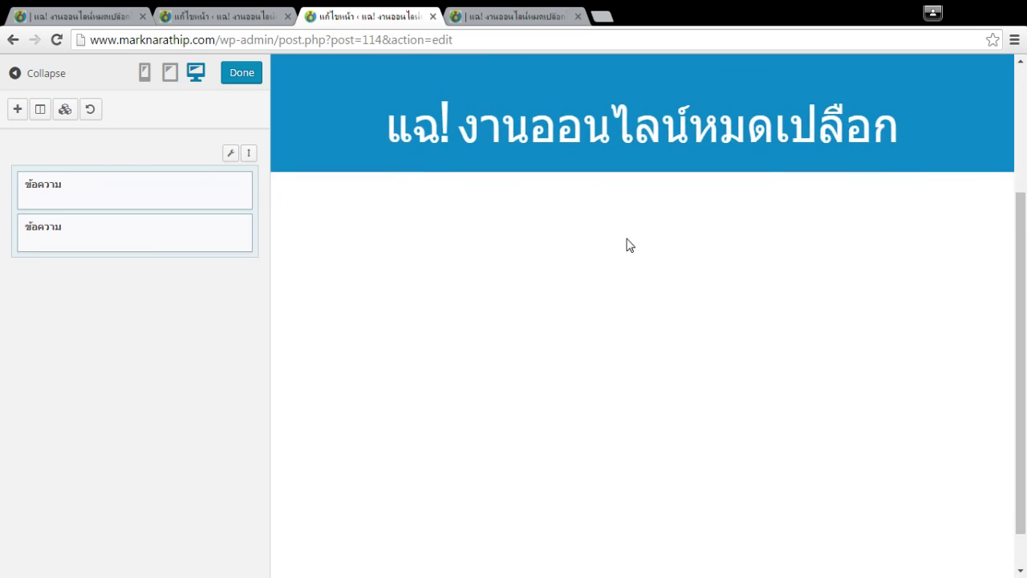
right_click(223, 190)
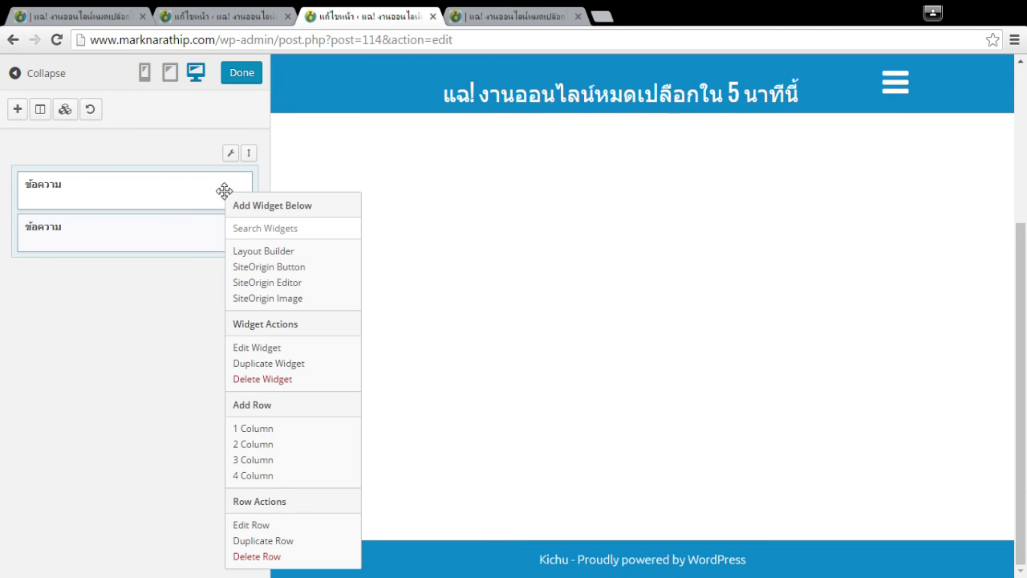
click(160, 238)
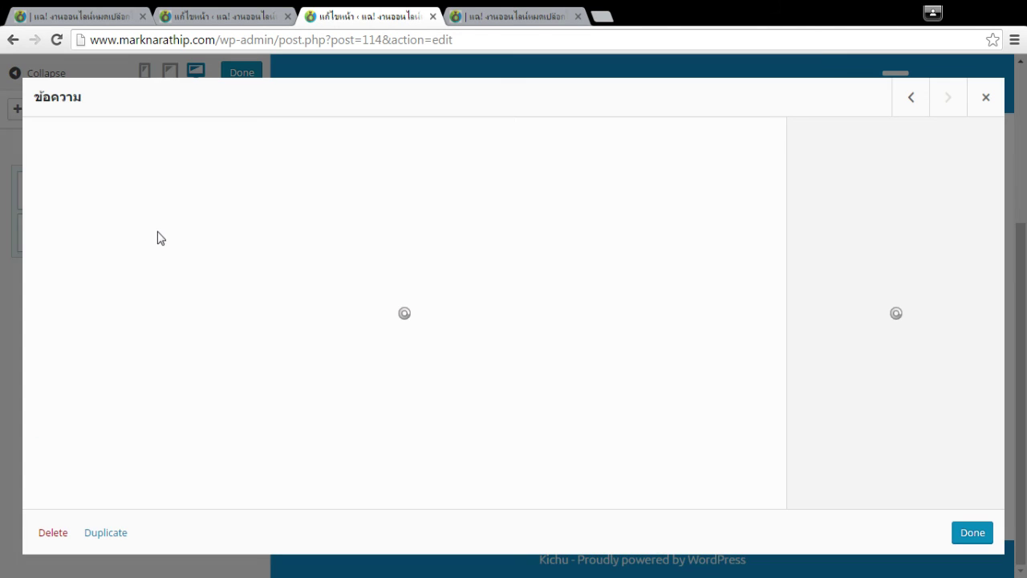
click(986, 97)
right_click(181, 244)
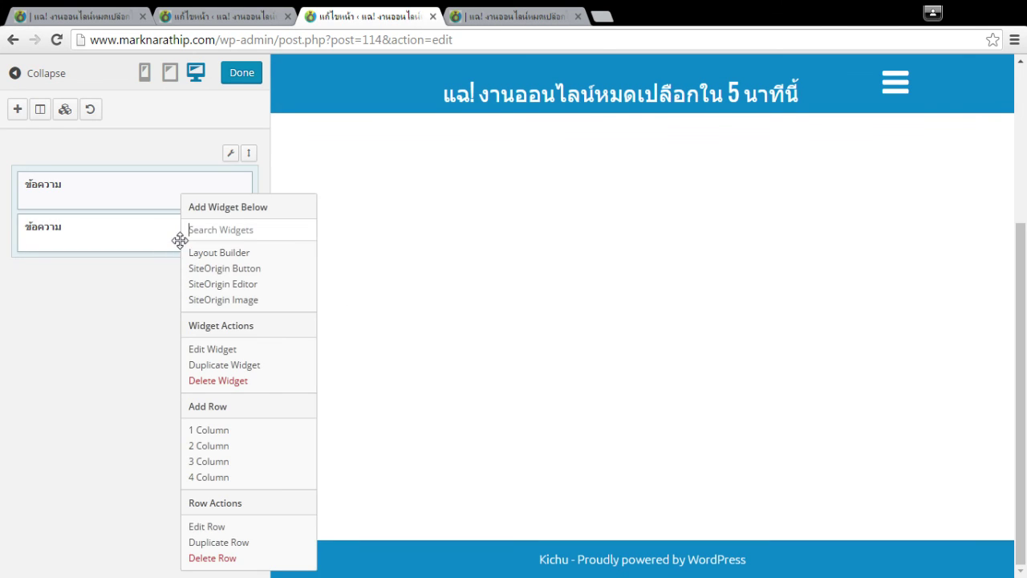
right_click(138, 196)
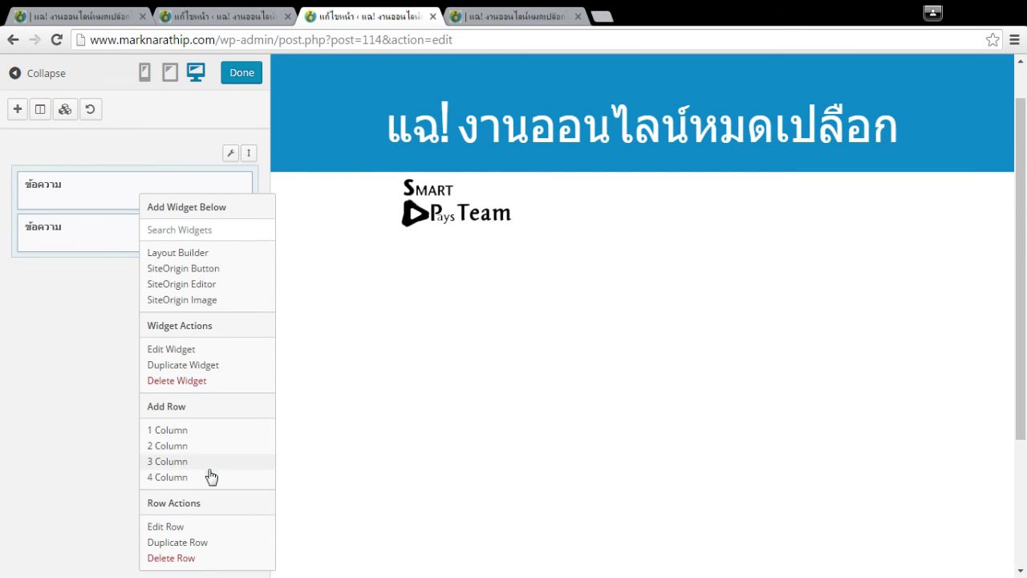
Enclose the logo's img code in <center> and </center> in the first Text widget and apply.
click(178, 355)
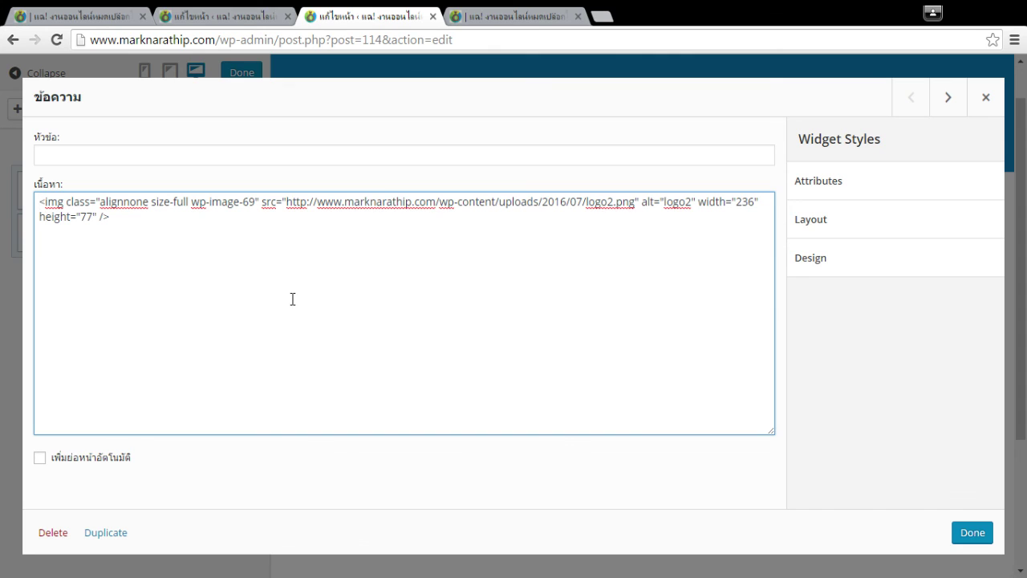
text(<center>)
key(ctrl+a)
key(End)
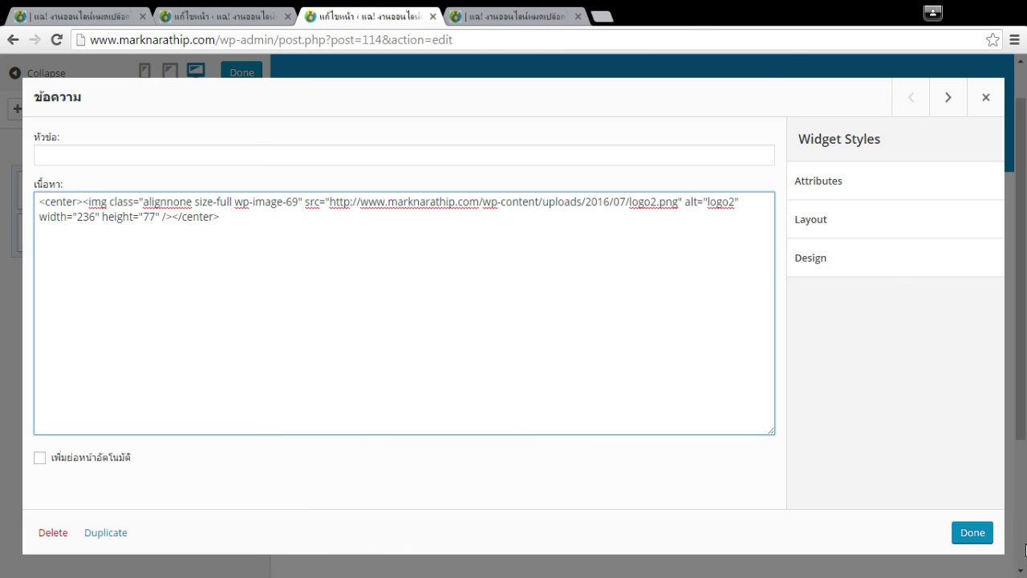
click(973, 538)
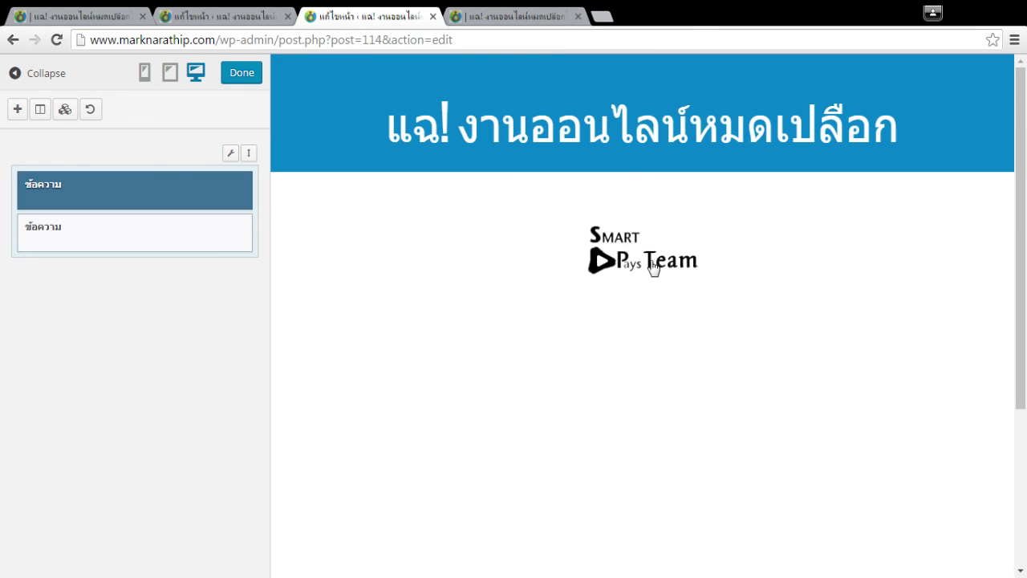
scroll(369, 408, down, 1)
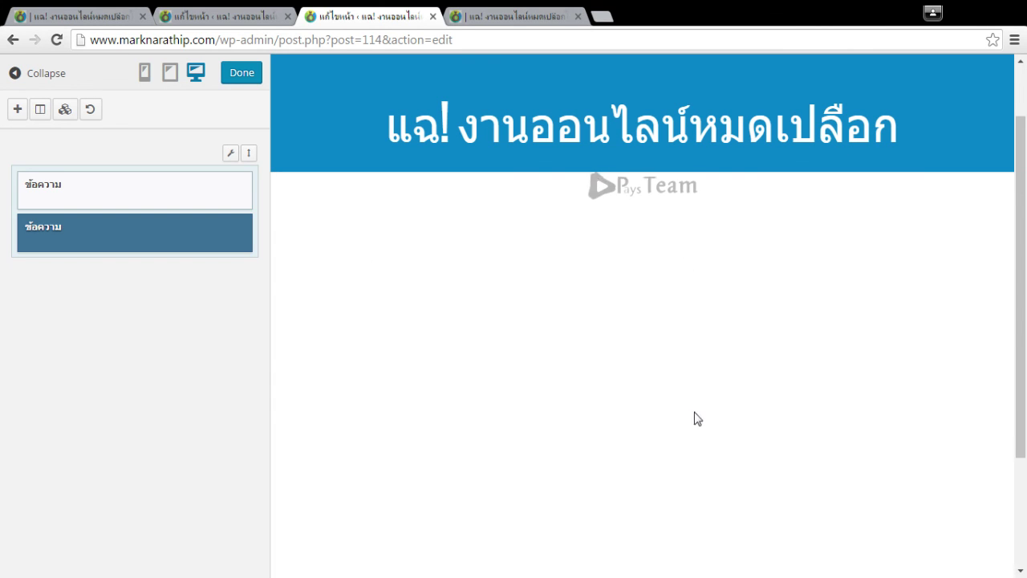
Insert <center> before the YouTube iframe in the second Text widget and move to its end.
right_click(165, 231)
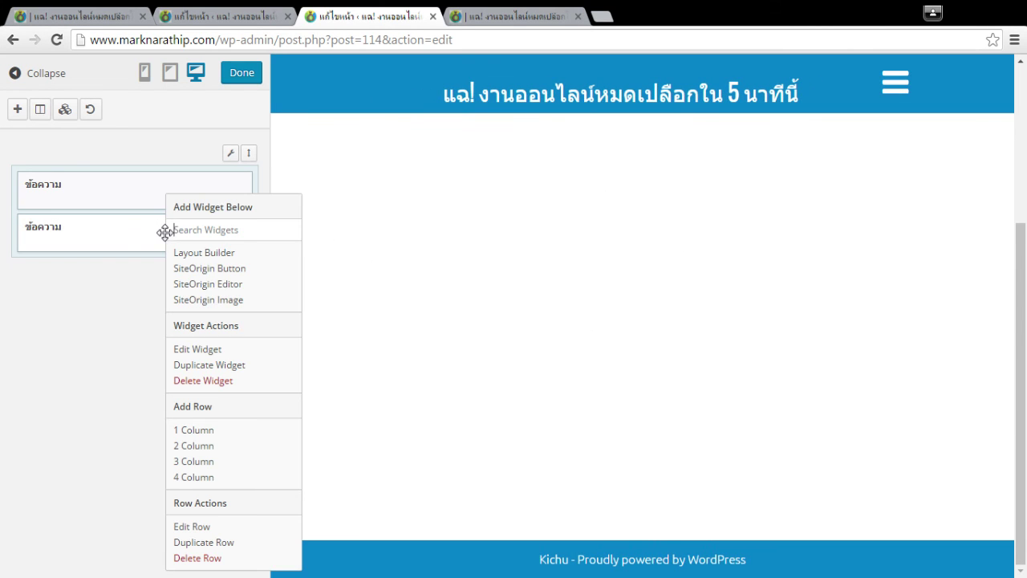
click(204, 350)
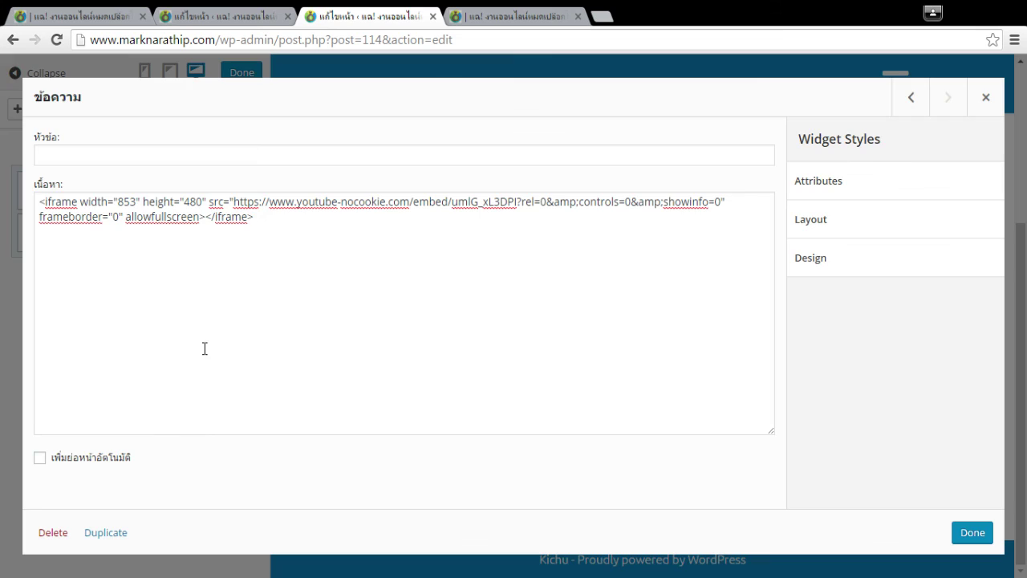
click(38, 201)
text(<center>)
key(ctrl+End)
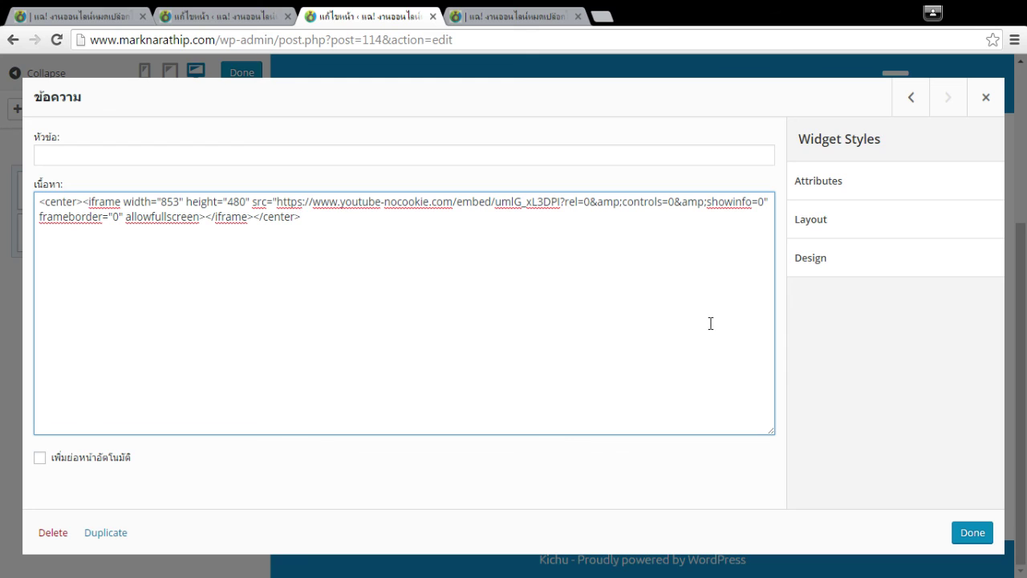
Insert &autoplay=1 after rel=0 in the YouTube iframe URL and close the widget editor.
drag(454, 206, 544, 200)
click(543, 201)
drag(457, 200, 550, 202)
click(524, 207)
click(564, 204)
click(599, 201)
text(&)
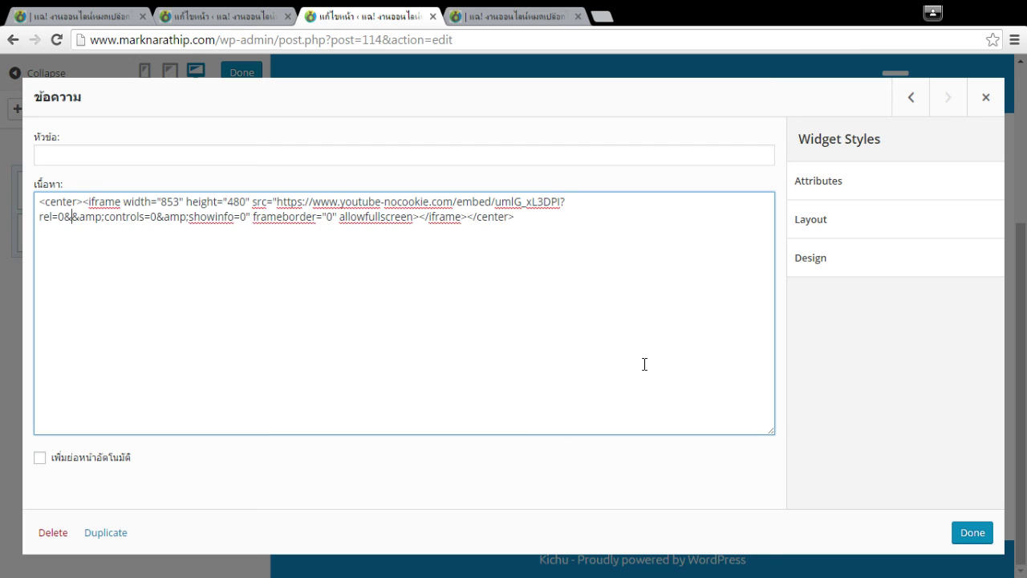
text(autoplay=1)
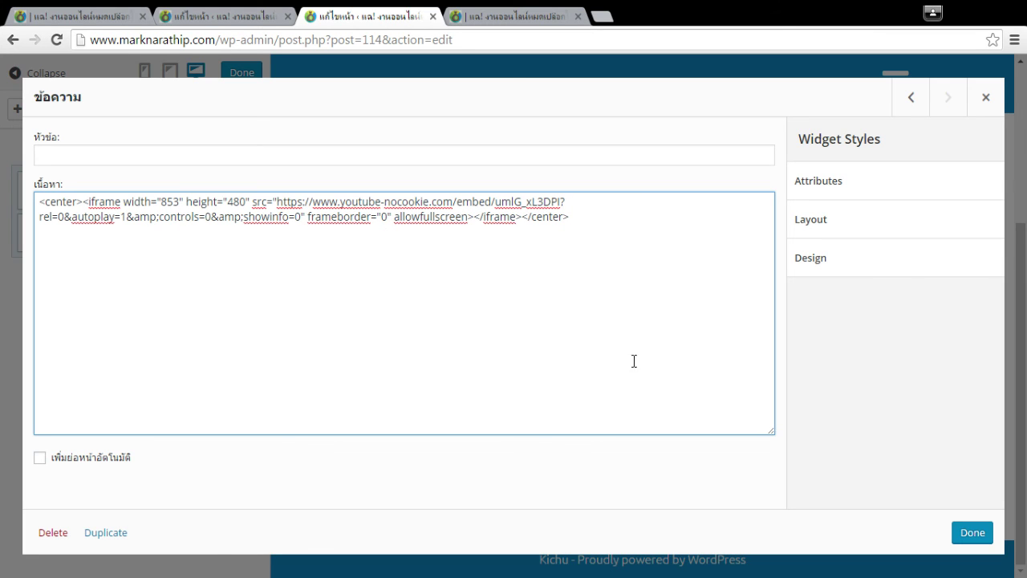
click(602, 211)
click(972, 532)
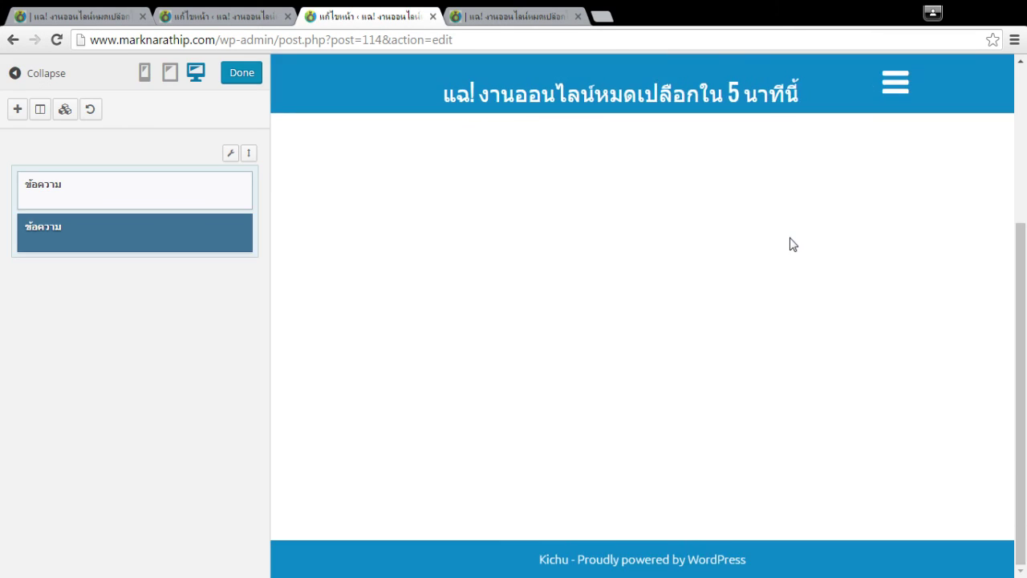
Update the page and reload the published s2 page.
click(241, 72)
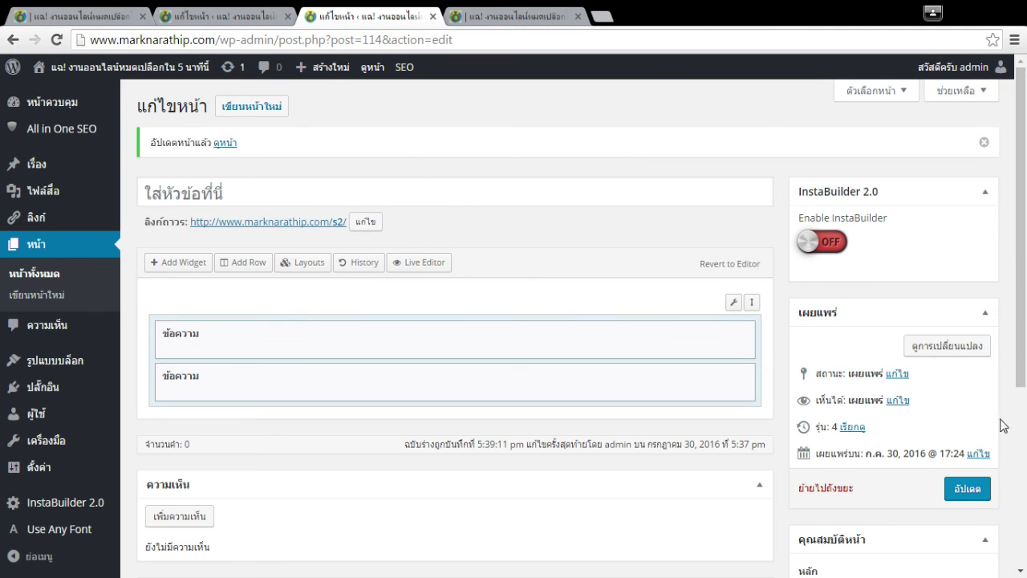
click(967, 491)
click(518, 16)
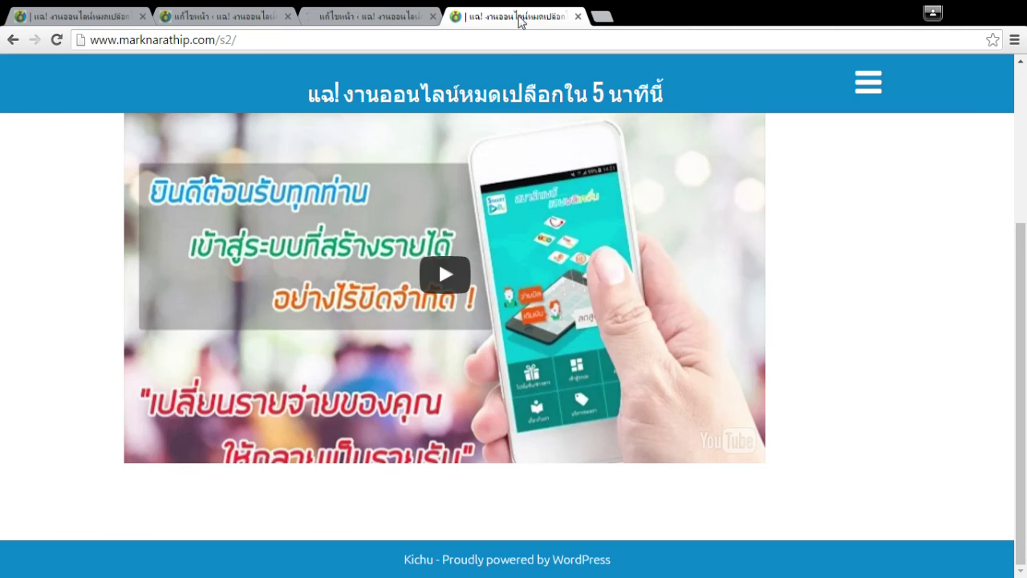
key(F5)
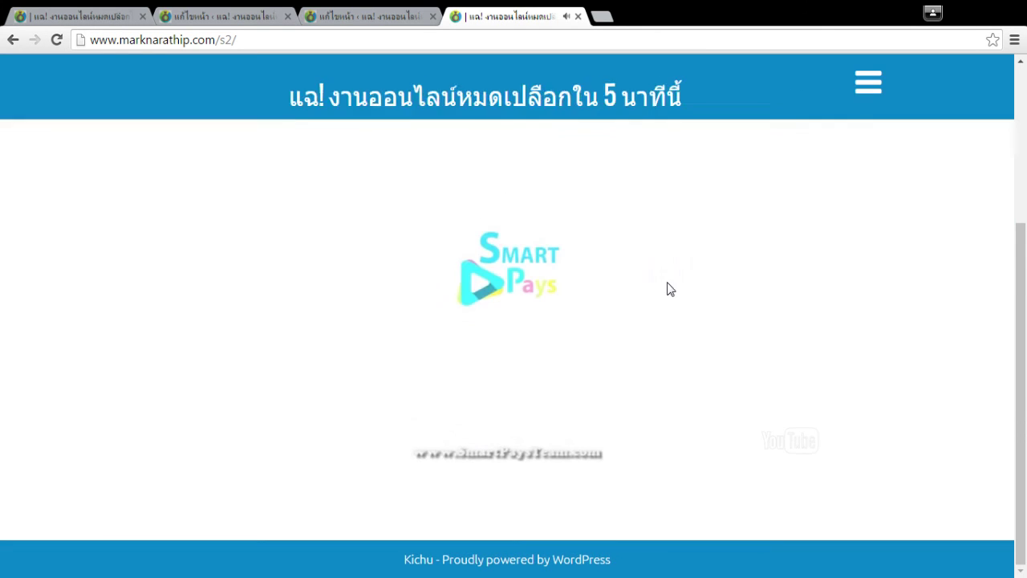
Check the embedded Smart Pays video on the live page, then go back to the editor tab.
scroll(891, 276, up, 3)
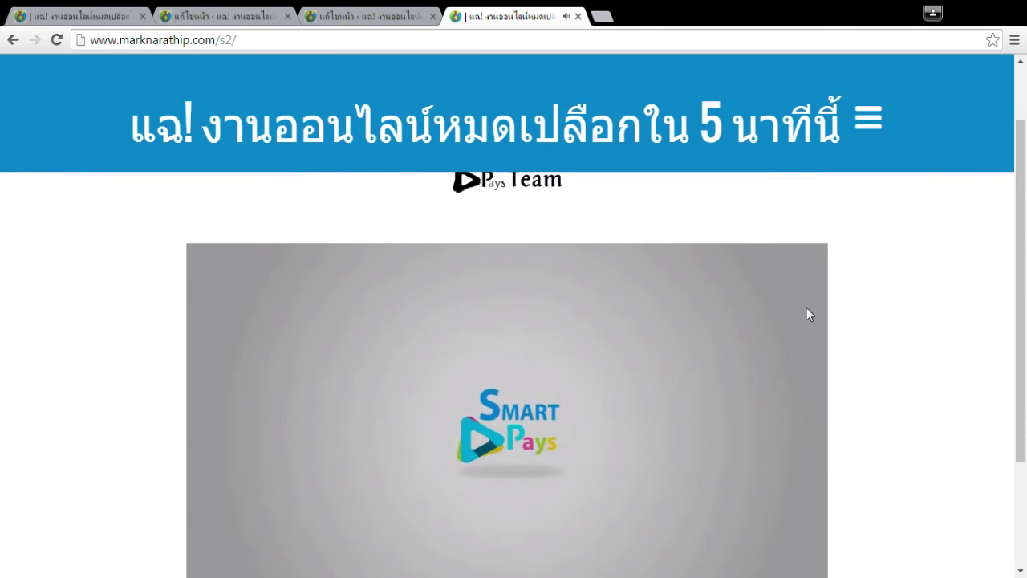
scroll(943, 321, up, 1)
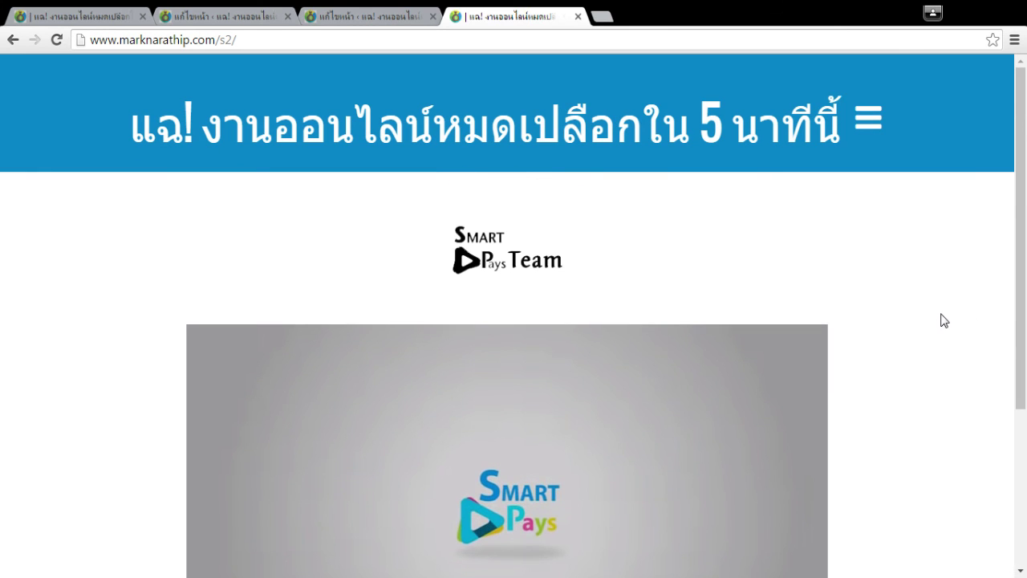
scroll(943, 320, down, 2)
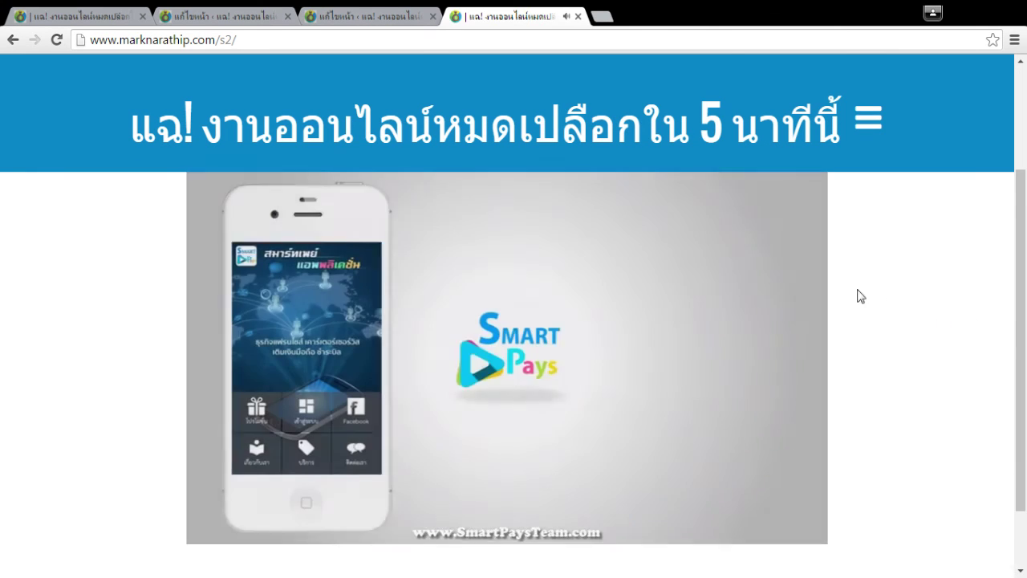
scroll(635, 356, up, 2)
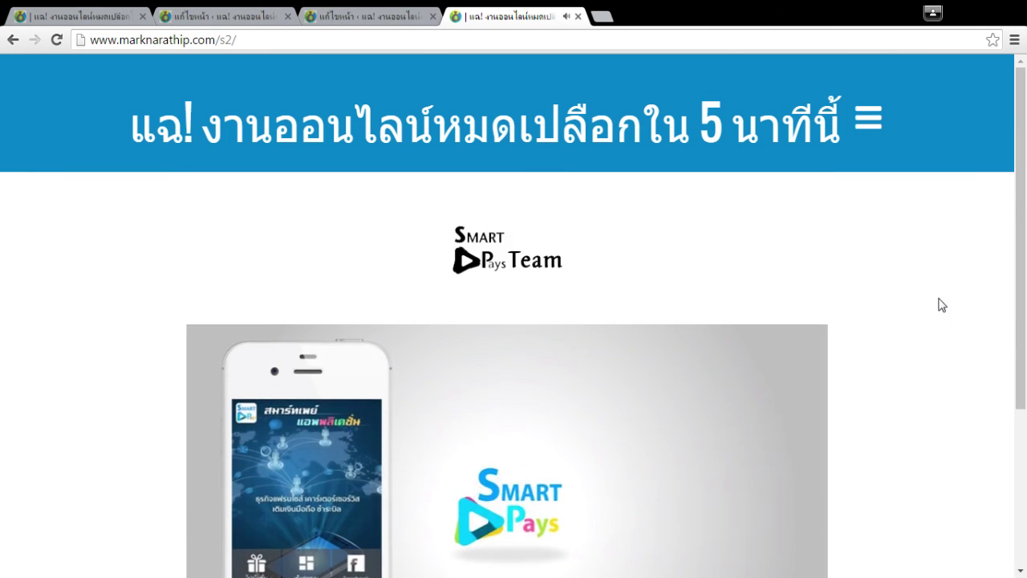
scroll(942, 305, down, 3)
scroll(939, 303, up, 1)
scroll(940, 302, up, 2)
scroll(786, 233, down, 2)
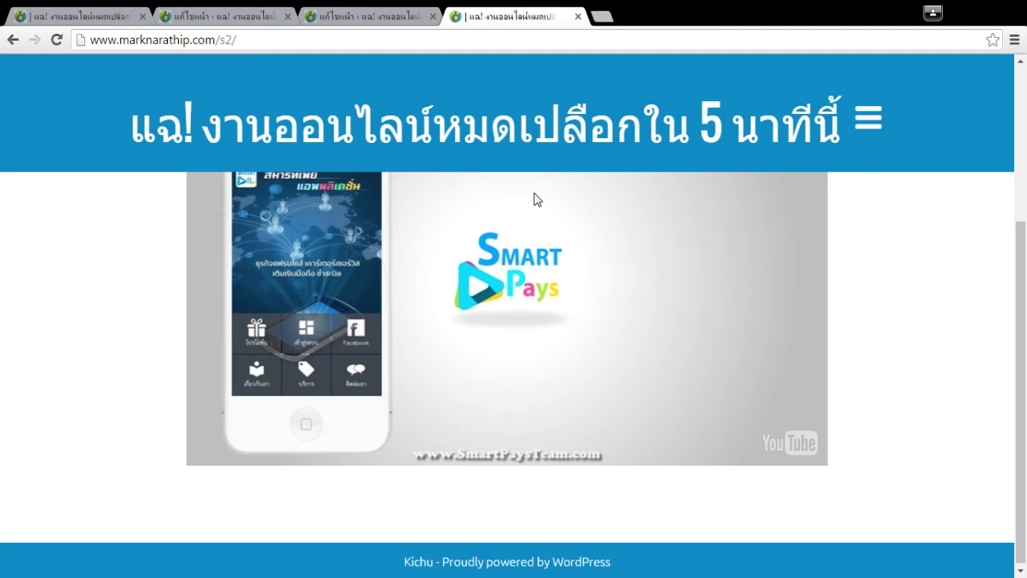
click(403, 15)
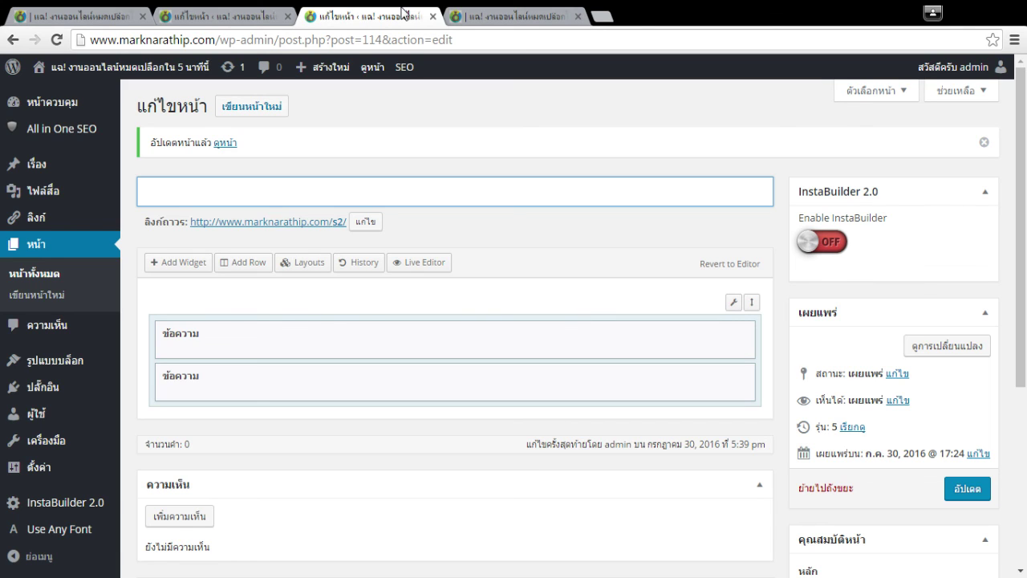
Insert a two-column row split 37.4% / 62.6% and move a text widget into its left cell.
click(423, 262)
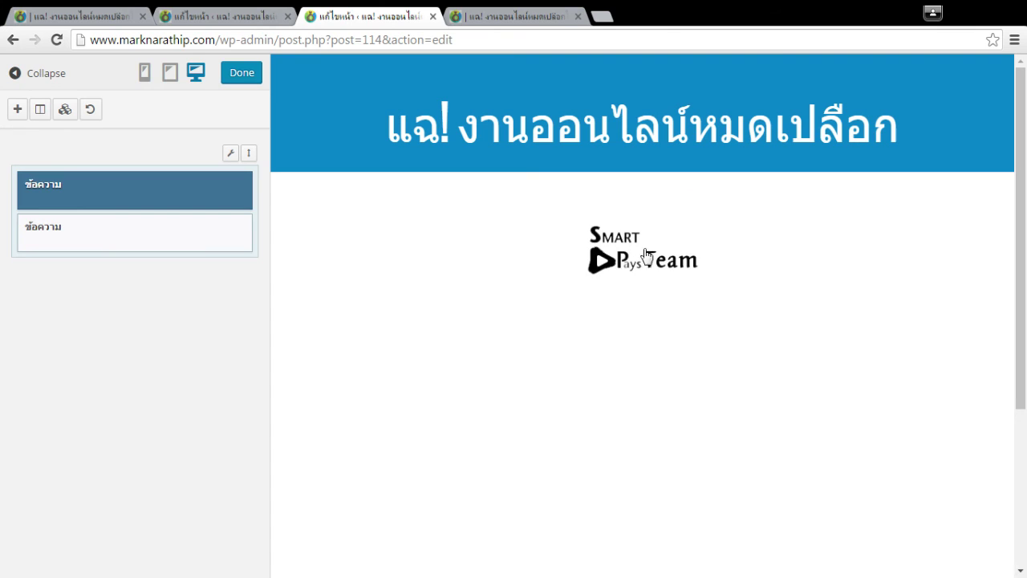
click(41, 110)
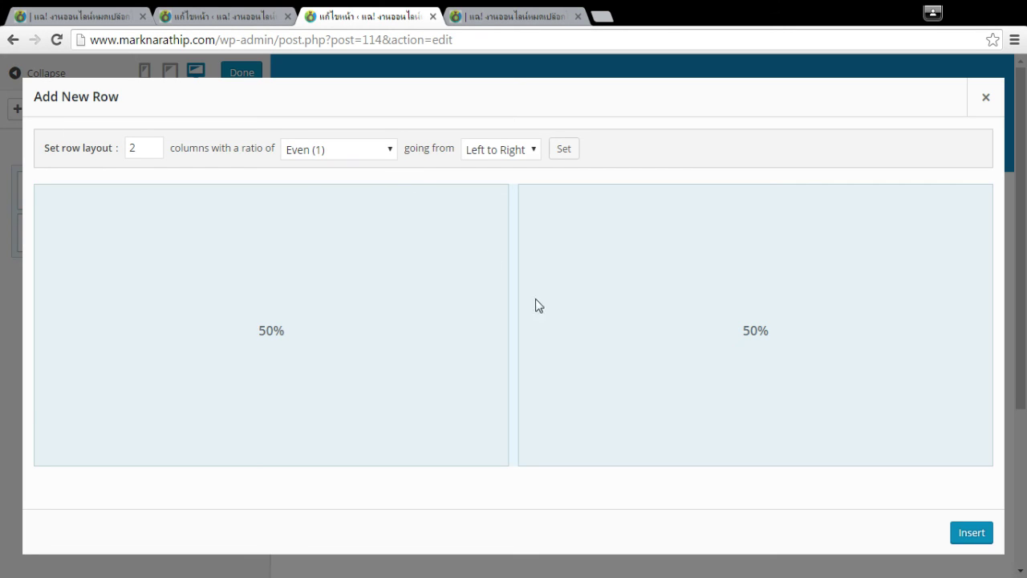
drag(514, 279, 417, 294)
click(971, 532)
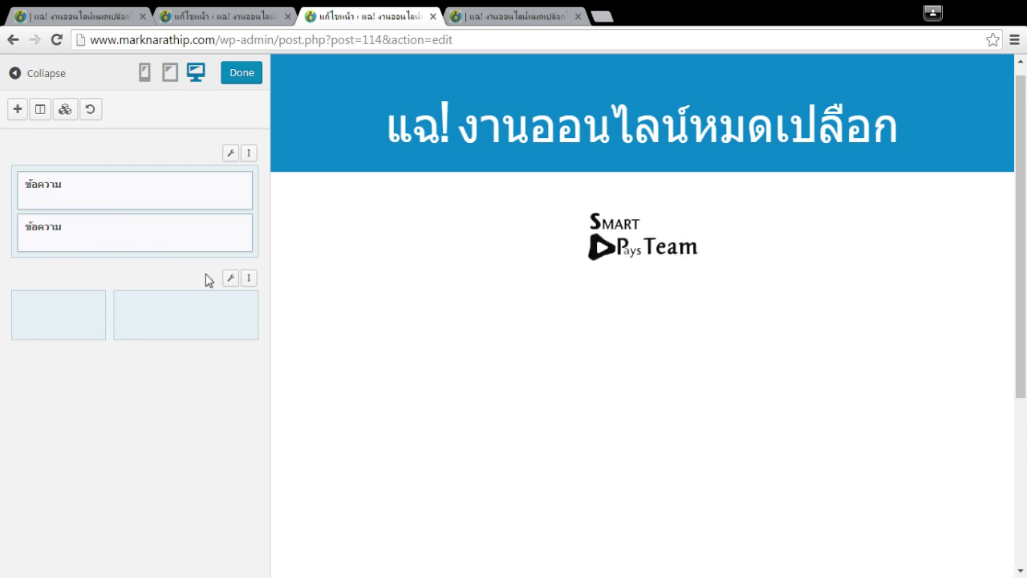
drag(104, 190, 85, 275)
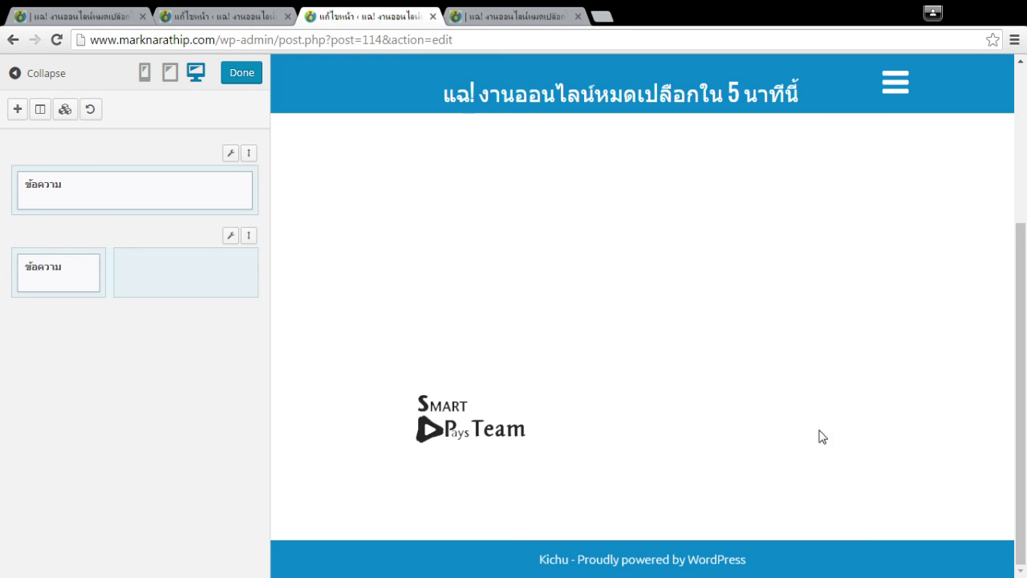
Add a SiteOrigin Button widget with the label '1ศึกษางานออนไลน์เลย ฟรี!!!'.
click(17, 108)
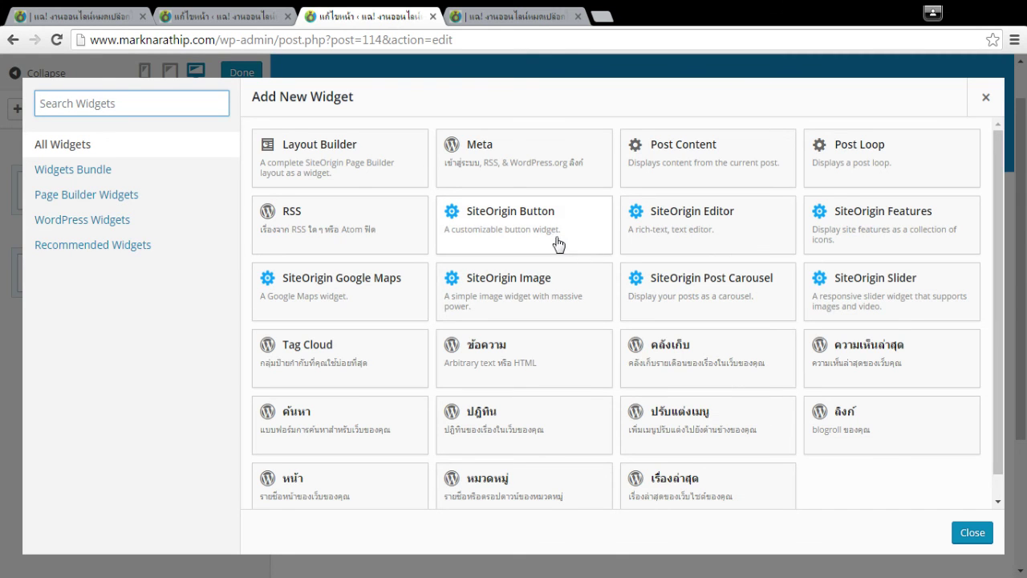
click(519, 227)
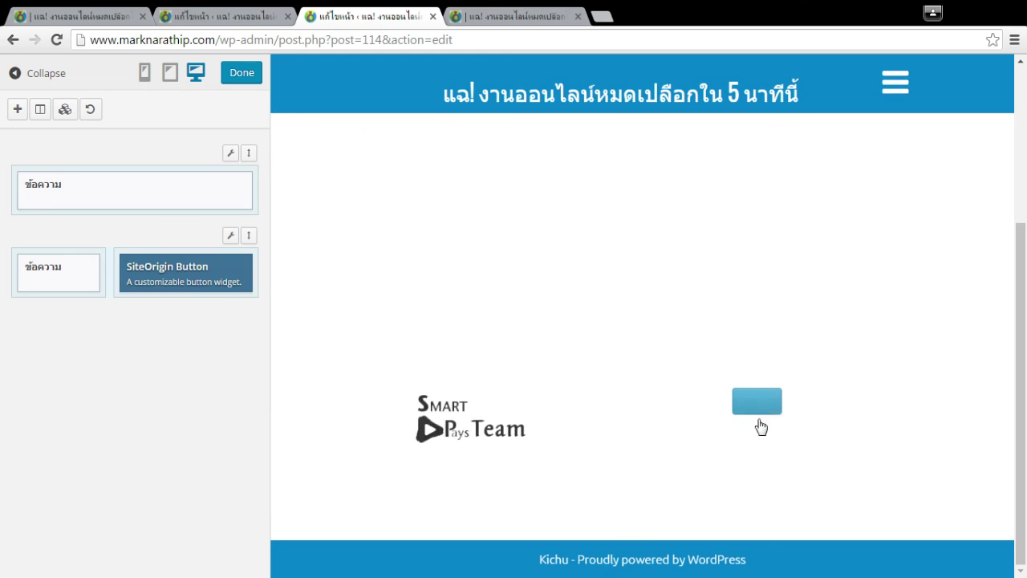
click(752, 403)
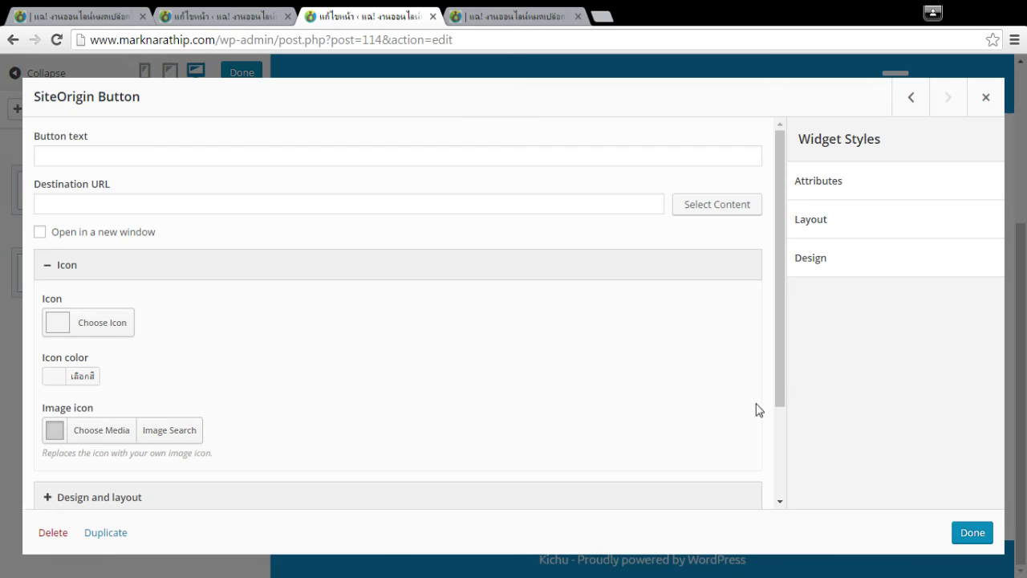
click(300, 165)
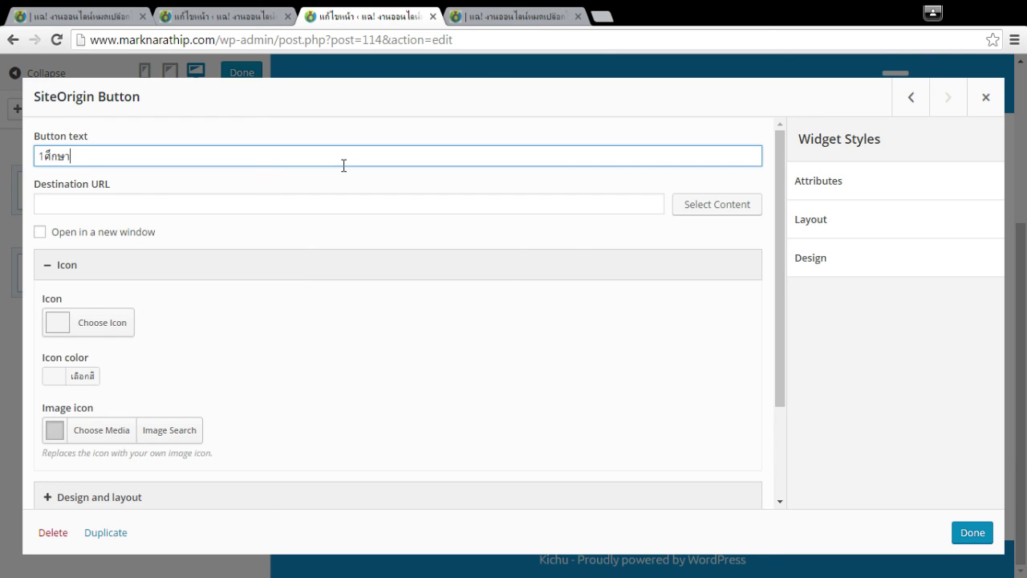
text(1ศึกษางานออนไลน์เลย ฟรี)
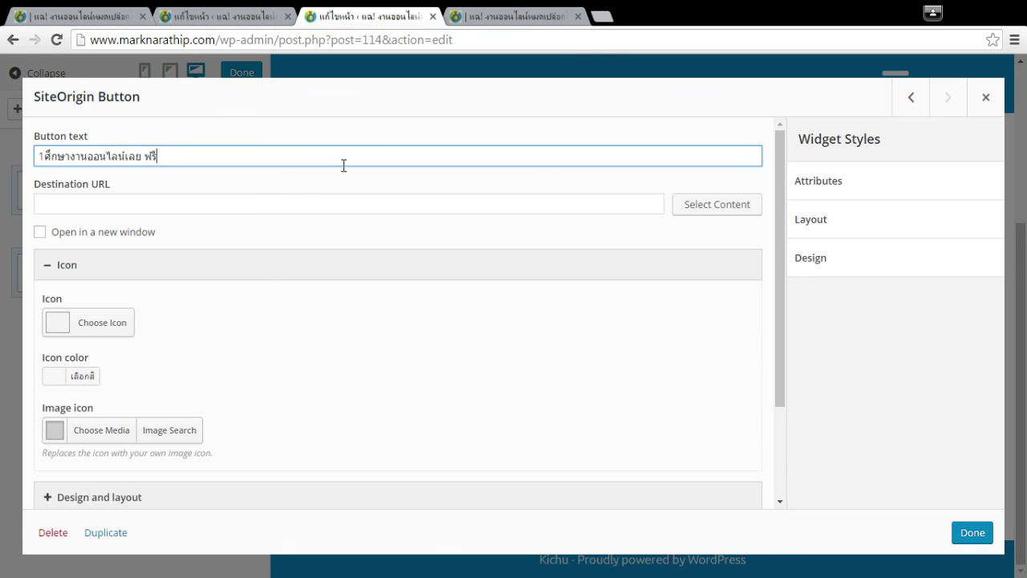
click(179, 211)
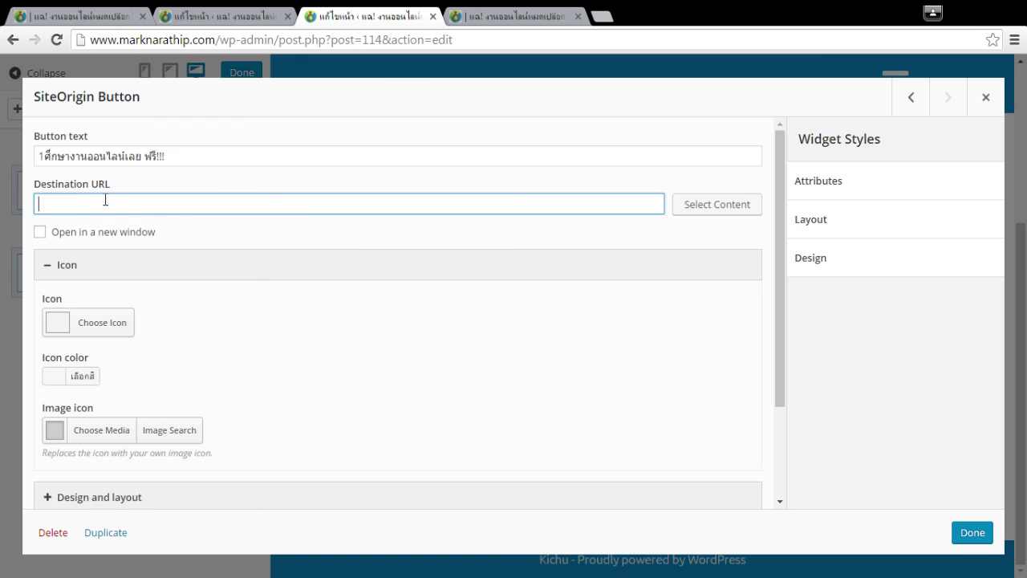
click(605, 18)
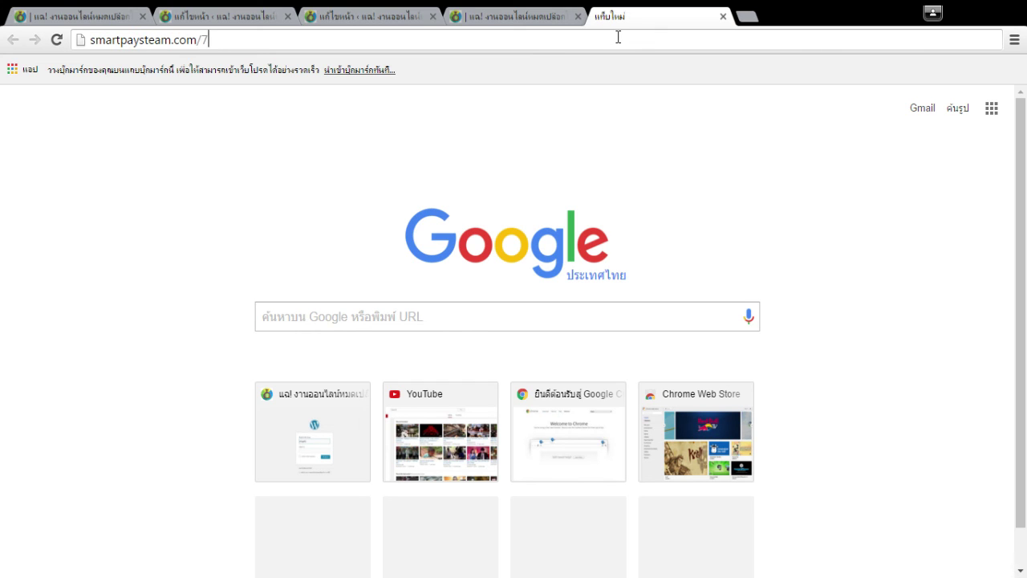
key(ctrl+a)
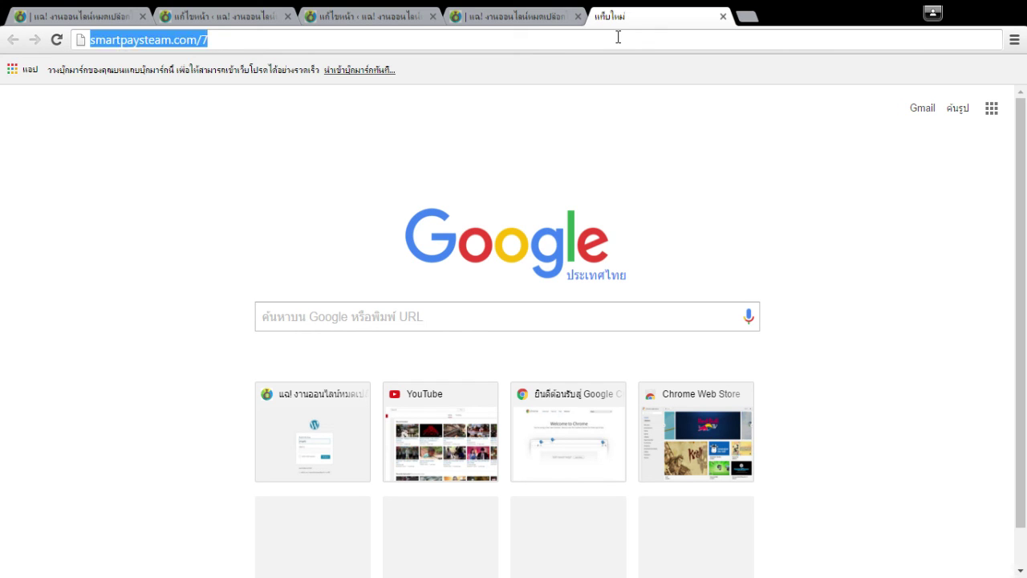
key(Return)
key(ctrl+a)
key(ctrl+c)
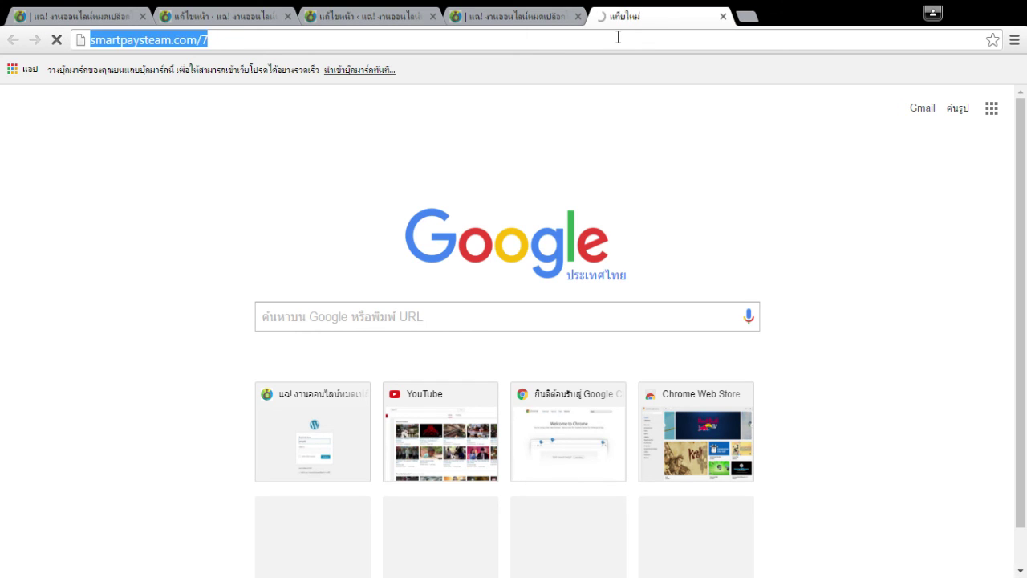
key(ctrl+w)
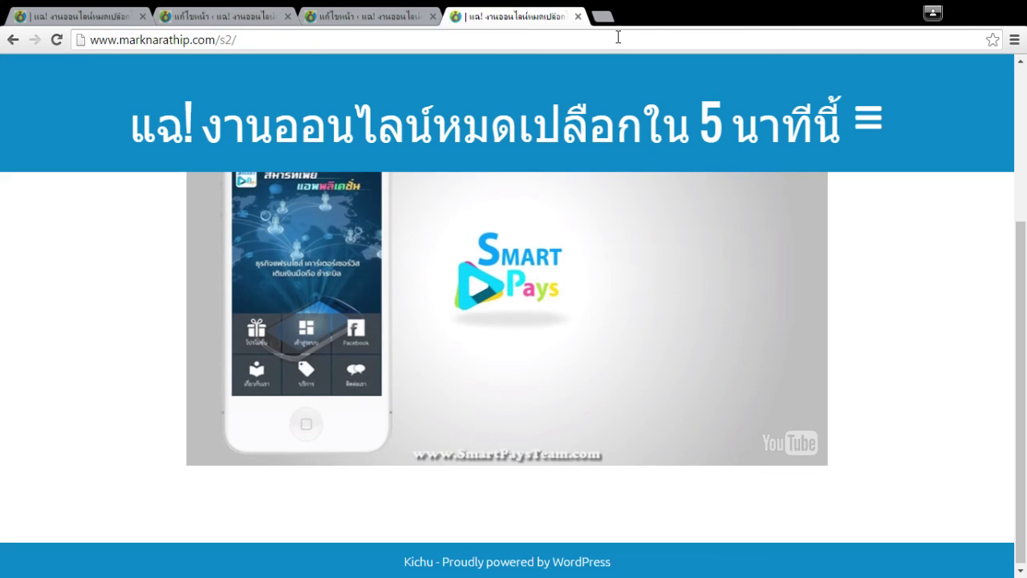
click(390, 12)
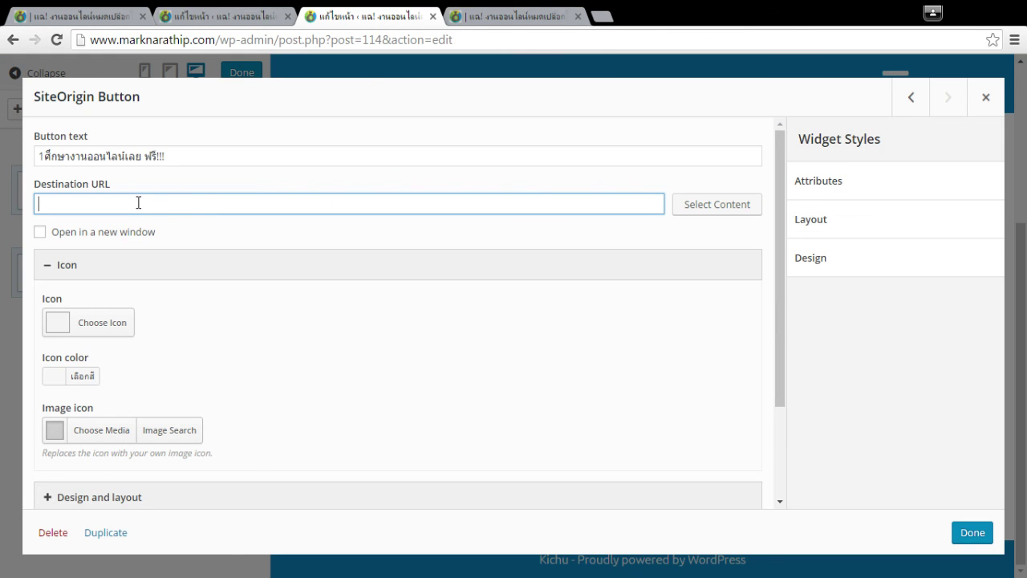
key(ctrl+v)
Make the button link open in a new window.
click(203, 233)
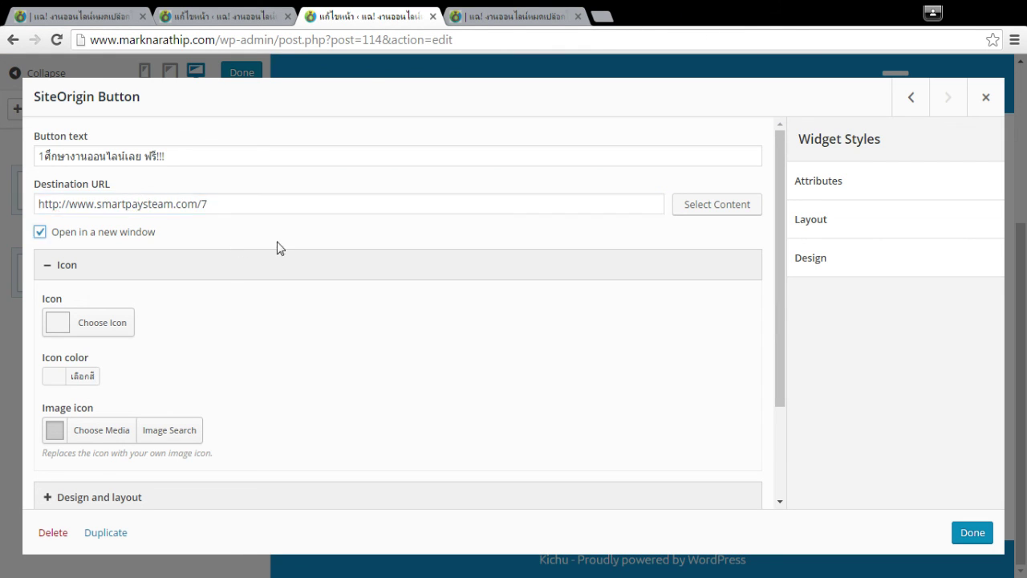
click(93, 234)
click(200, 207)
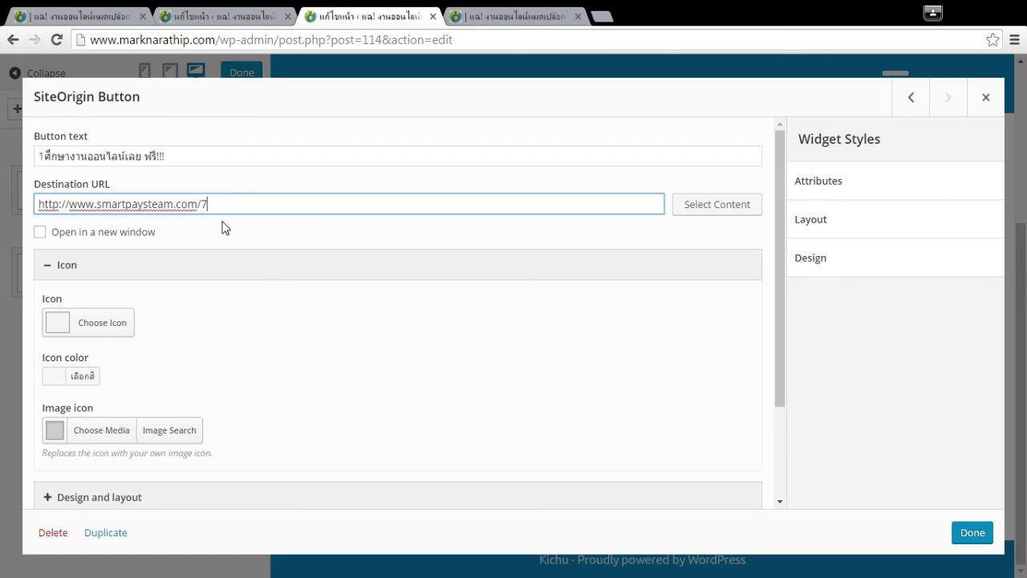
click(85, 235)
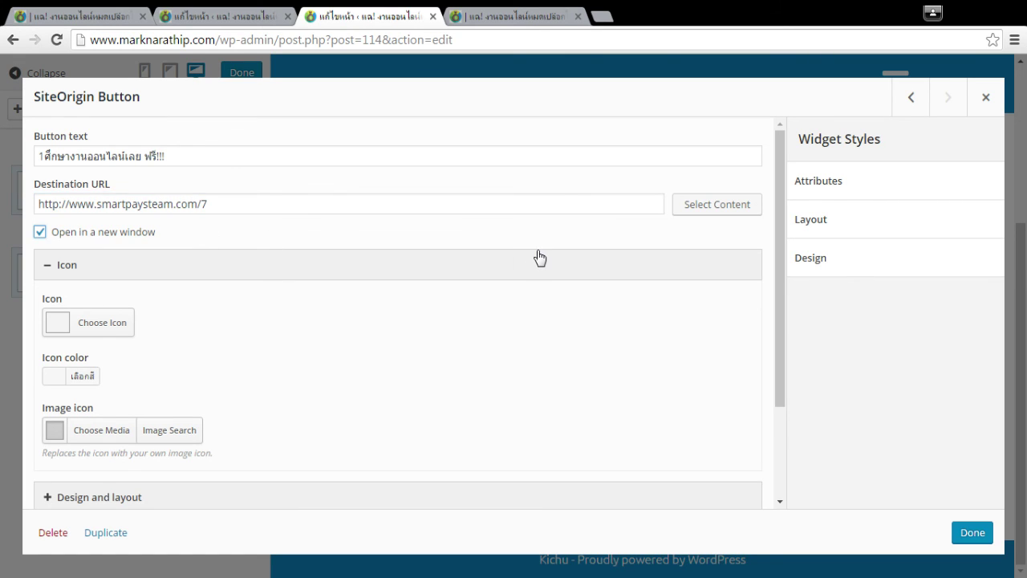
click(106, 234)
click(102, 232)
scroll(574, 263, down, 1)
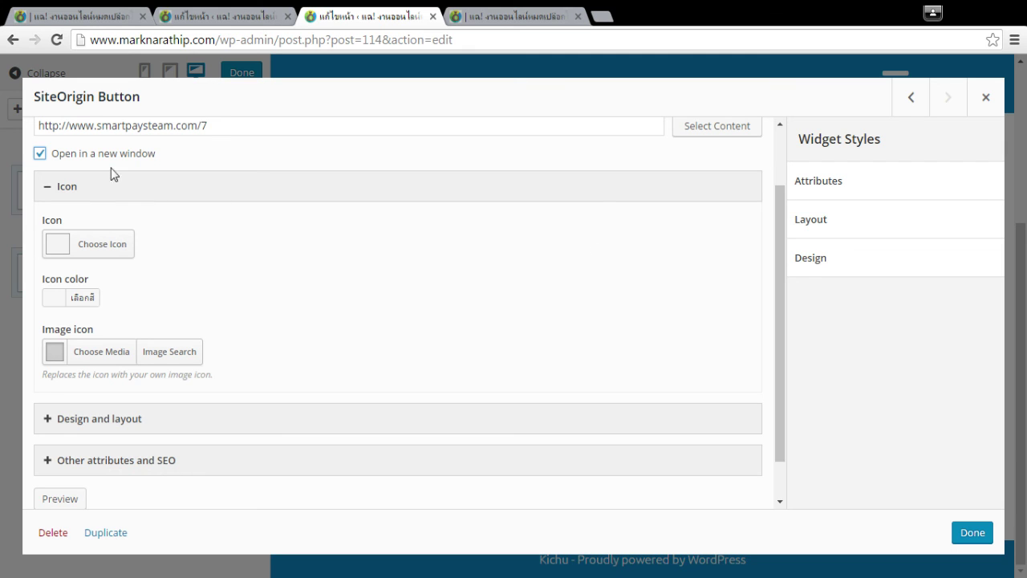
Give the button the check-square icon.
click(98, 241)
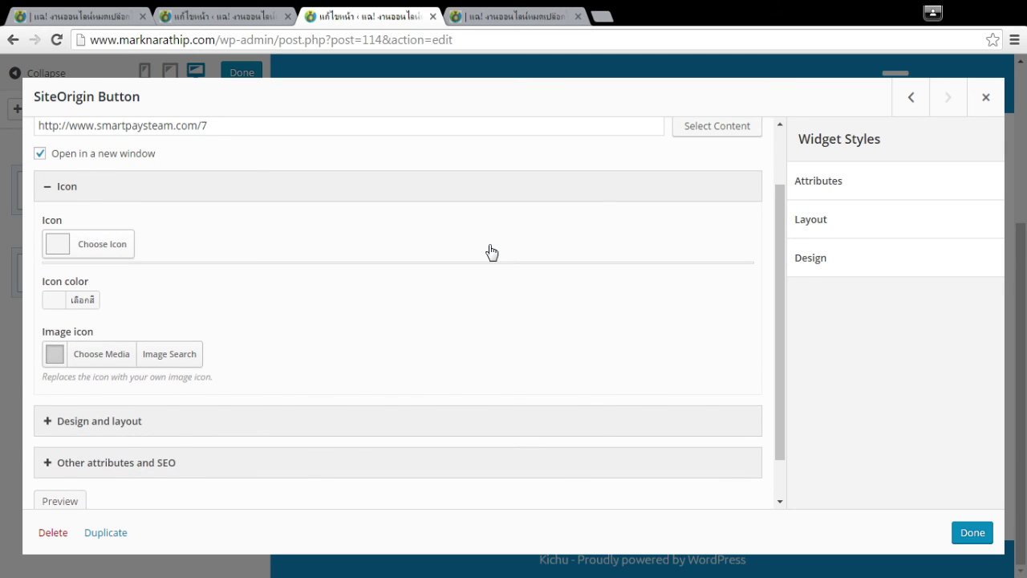
scroll(559, 365, down, 2)
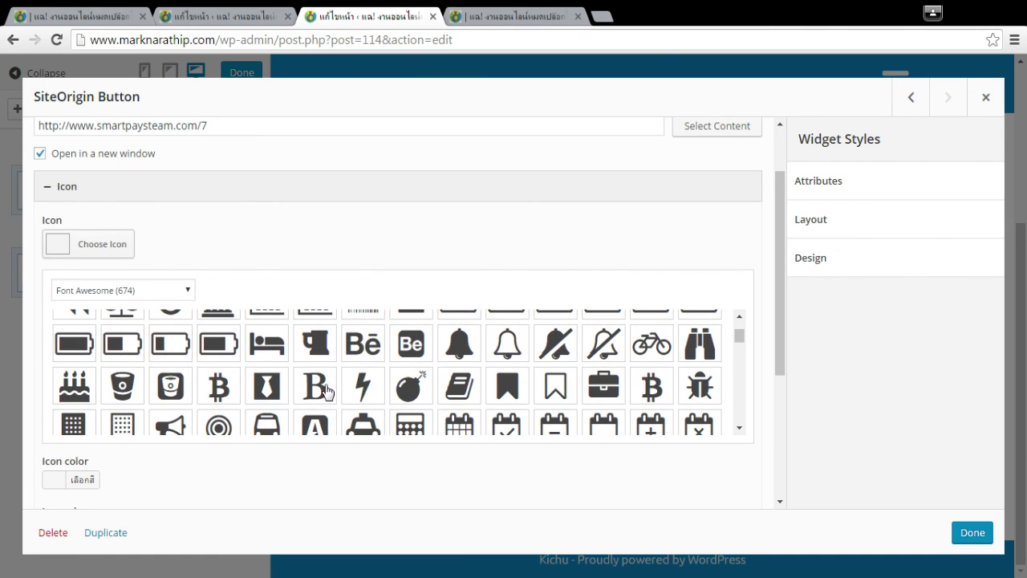
scroll(329, 386, down, 5)
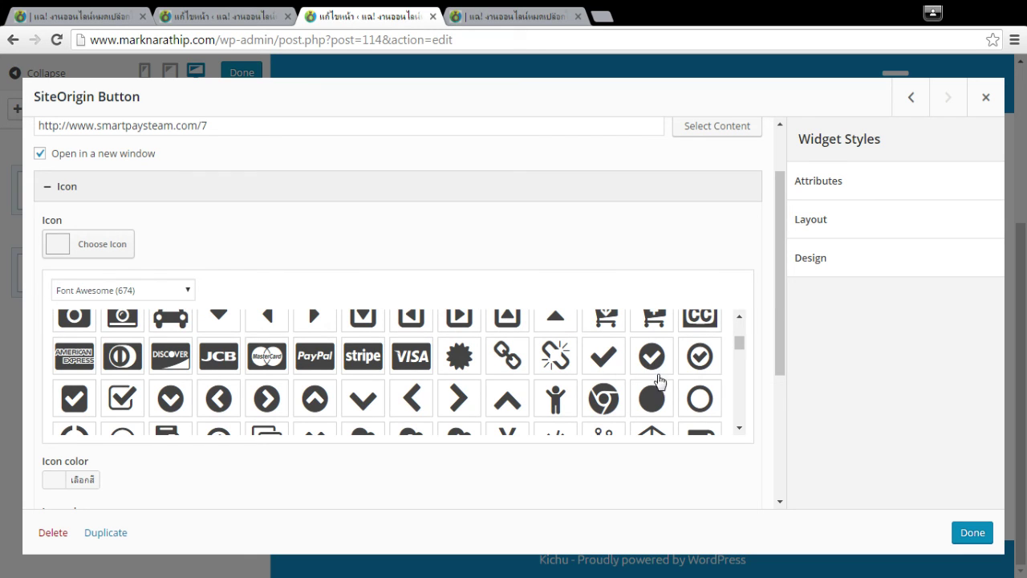
scroll(598, 405, down, 1)
scroll(594, 399, up, 1)
click(125, 397)
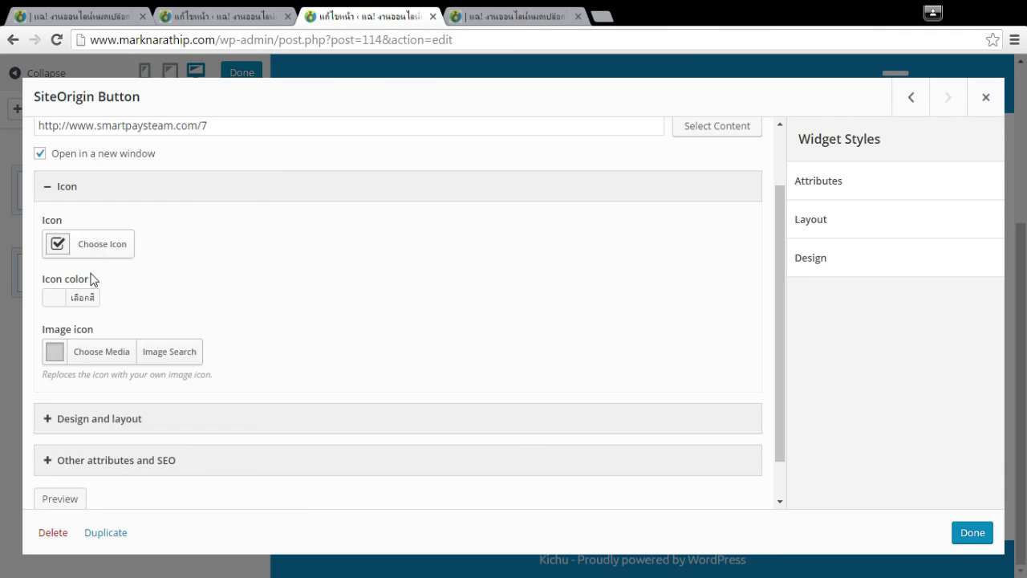
Set the button width to 200 px with Center alignment.
click(85, 424)
scroll(388, 284, down, 2)
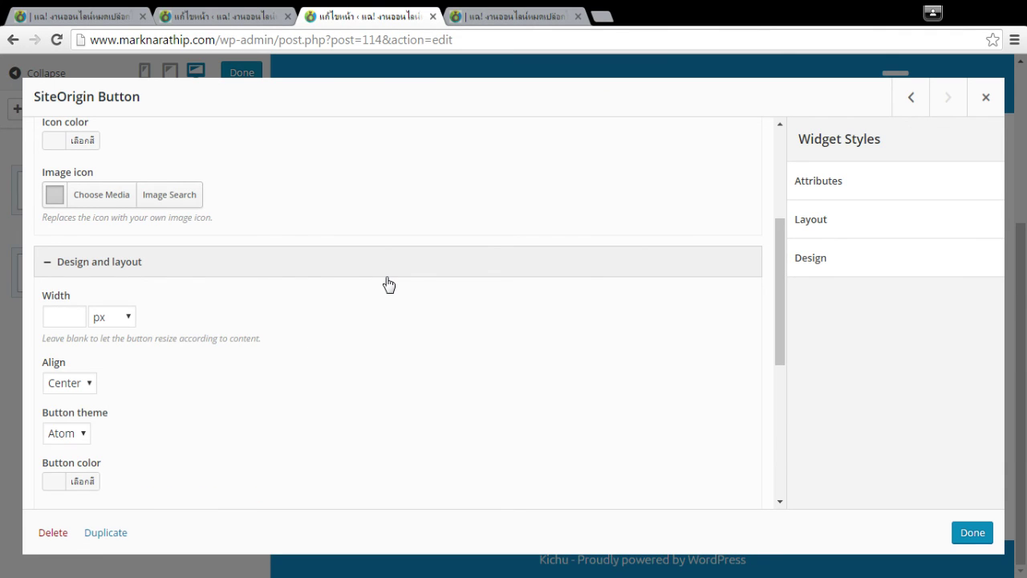
key(Tab)
click(433, 350)
scroll(433, 351, down, 1)
click(75, 305)
click(202, 289)
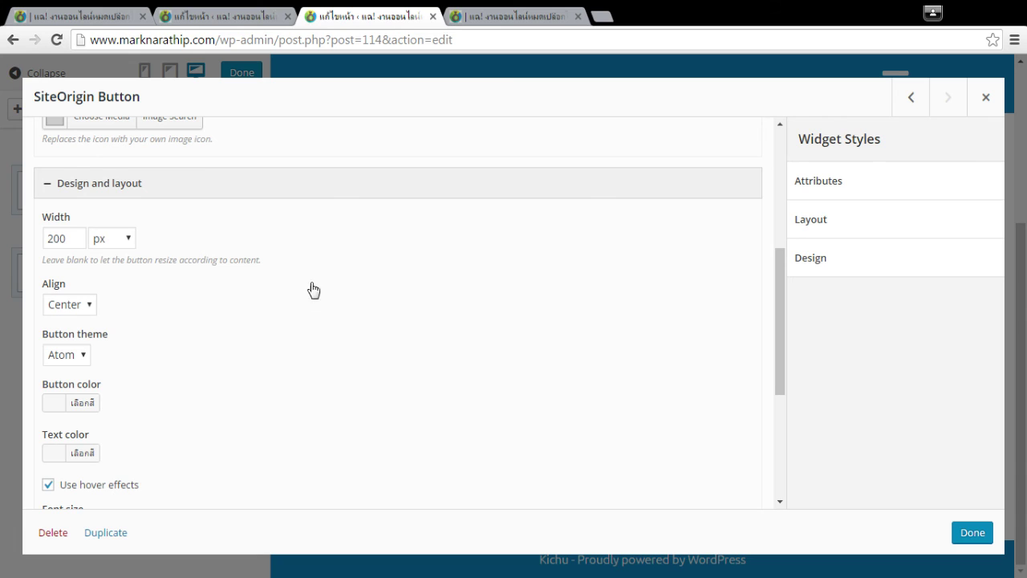
scroll(271, 285, down, 1)
scroll(487, 332, down, 1)
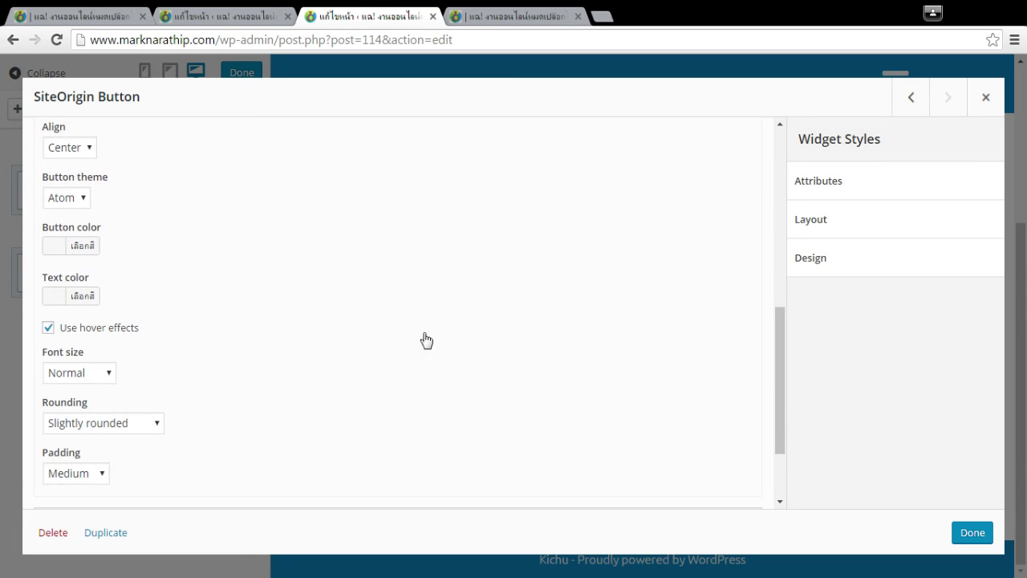
scroll(137, 348, down, 2)
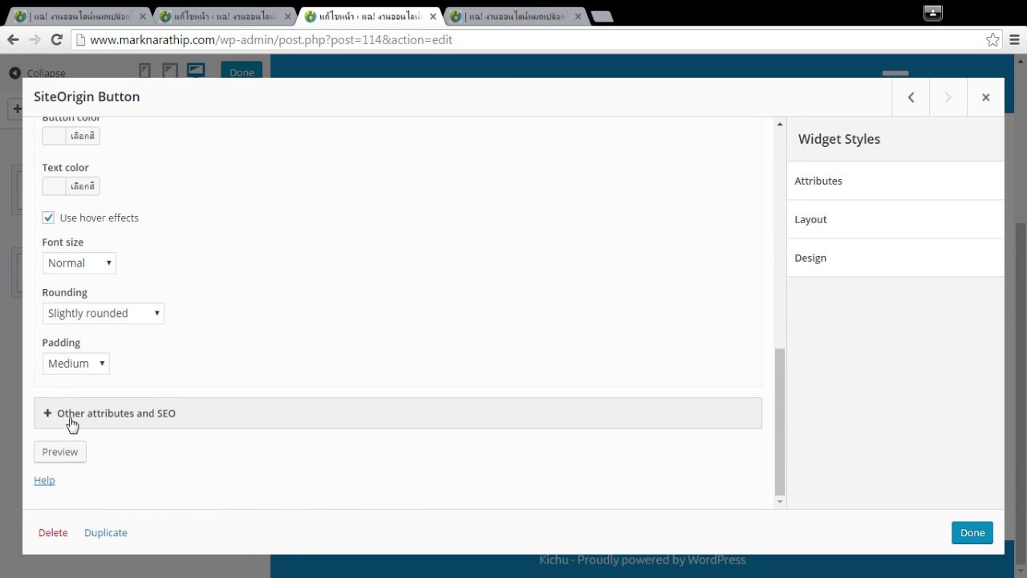
click(91, 414)
Inspect the Button ID field and the Widget Styles CSS Styles and Widget Class fields.
scroll(377, 204, down, 2)
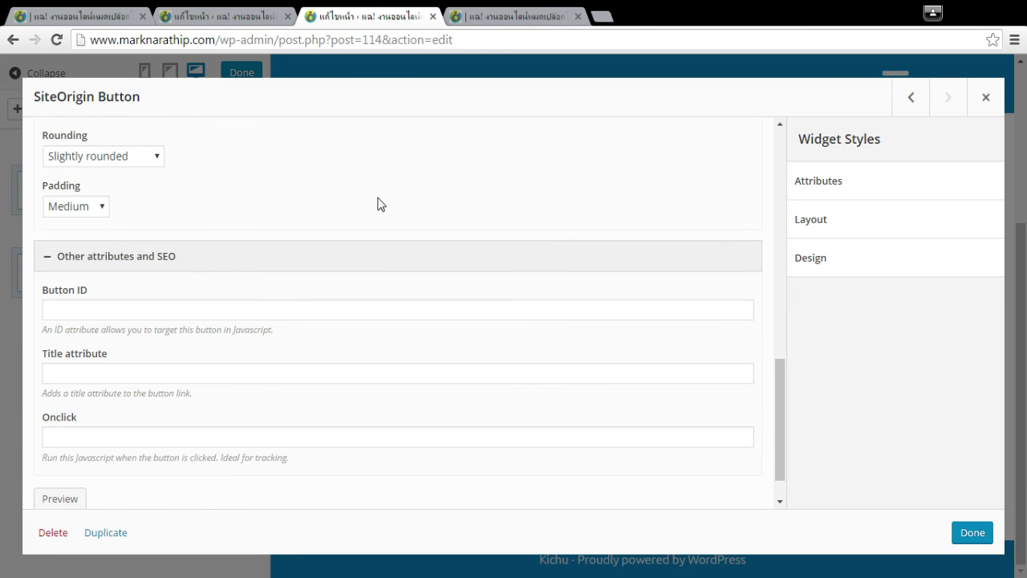
click(87, 308)
scroll(435, 297, down, 1)
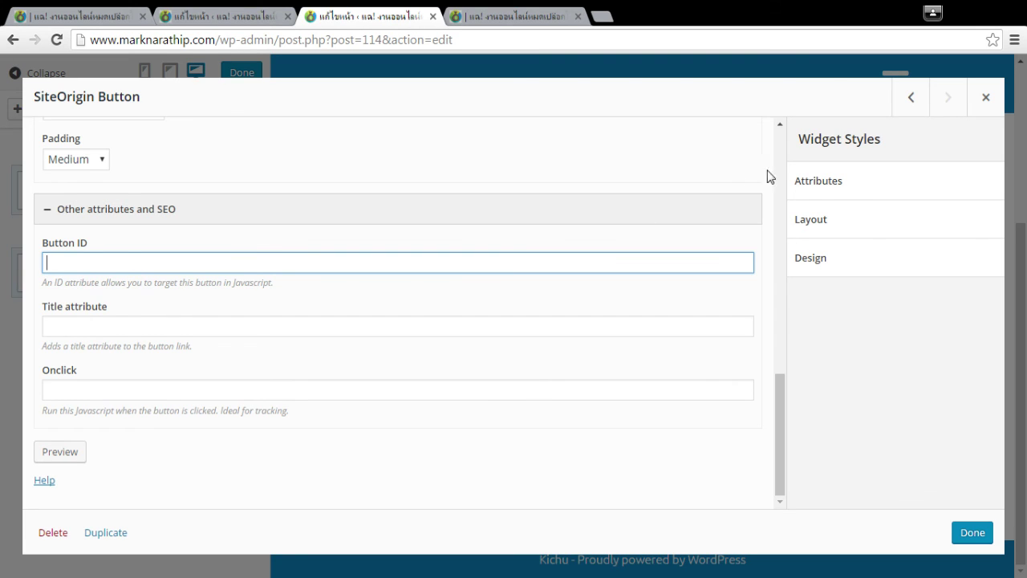
click(878, 188)
click(811, 328)
click(830, 237)
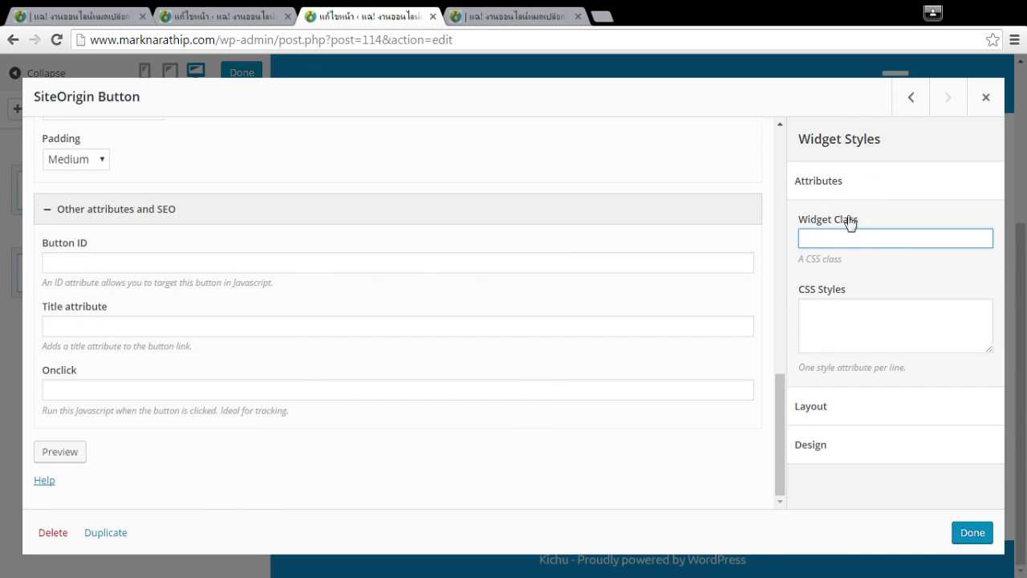
click(864, 314)
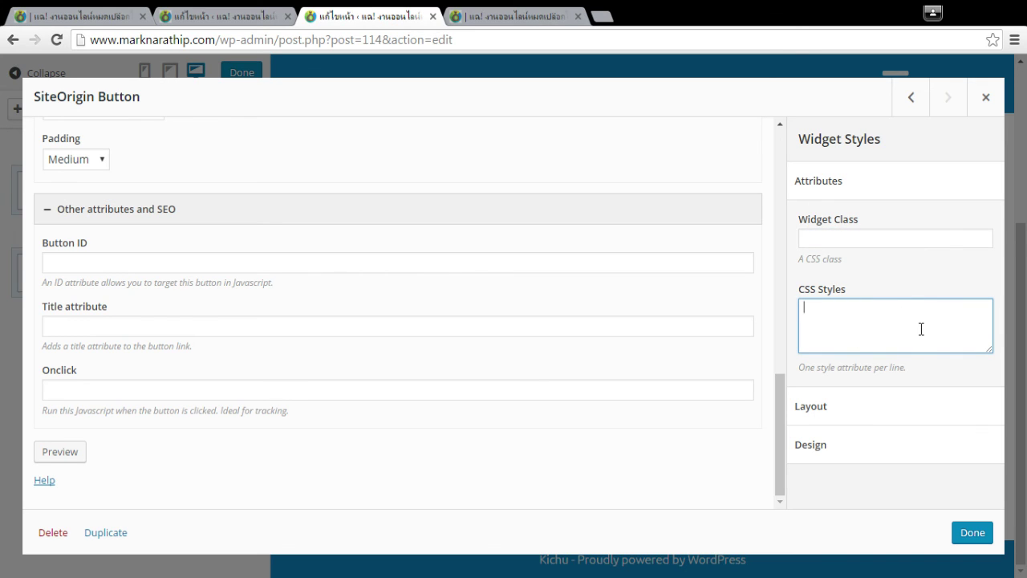
click(816, 224)
click(859, 237)
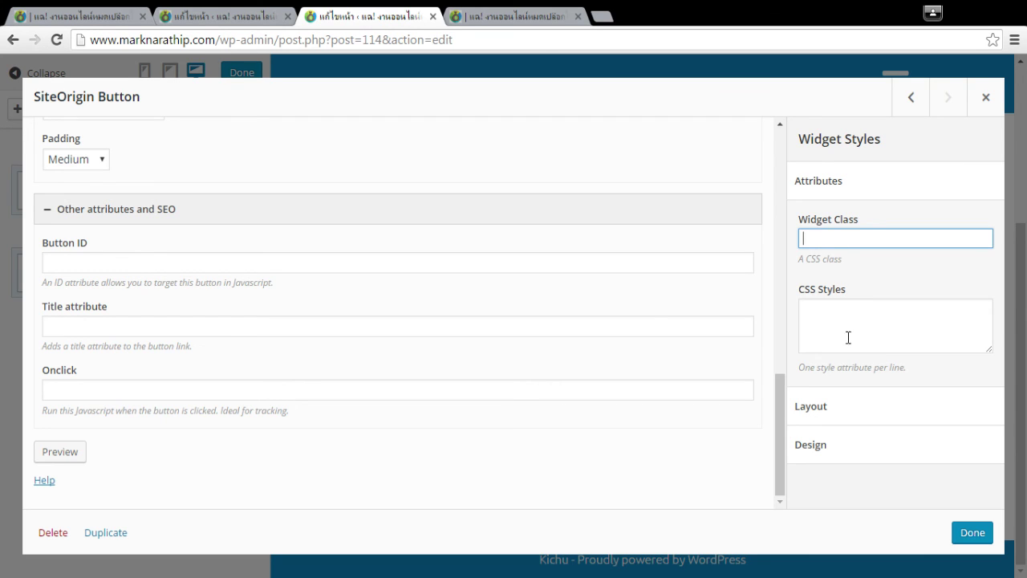
Recheck the Button ID field, then collapse the style attributes and SEO sections.
click(127, 263)
click(867, 237)
click(193, 264)
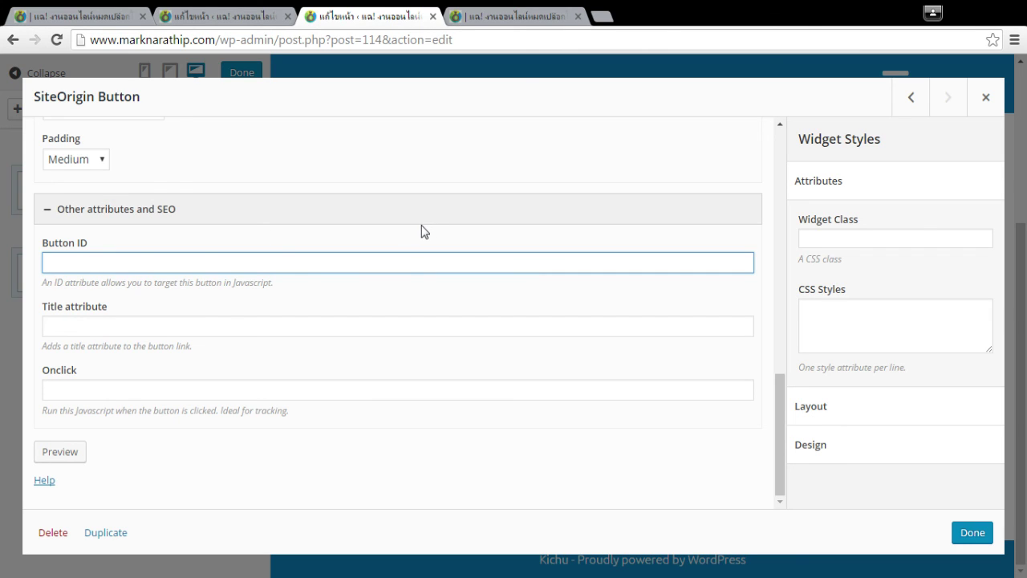
click(802, 180)
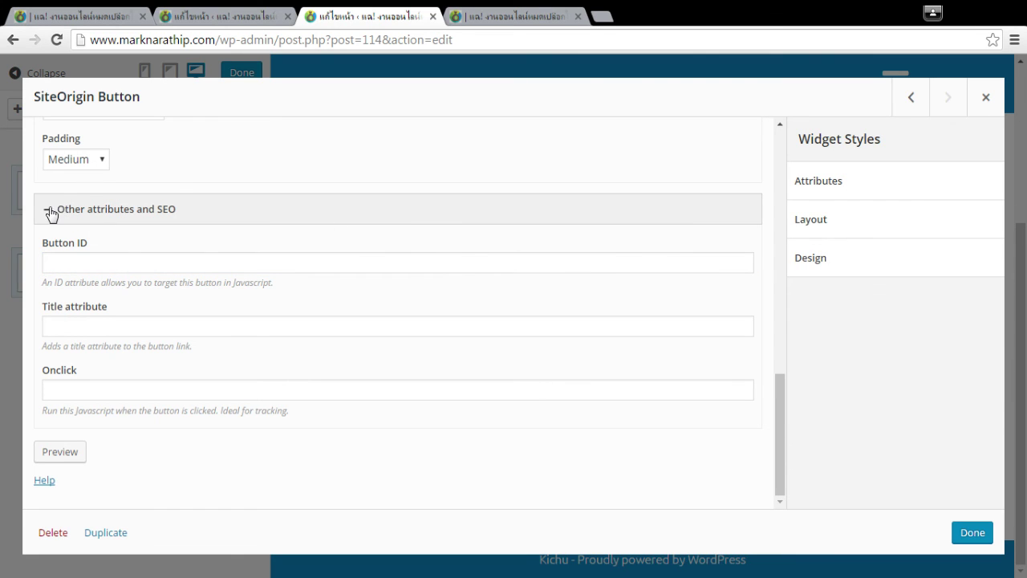
click(50, 211)
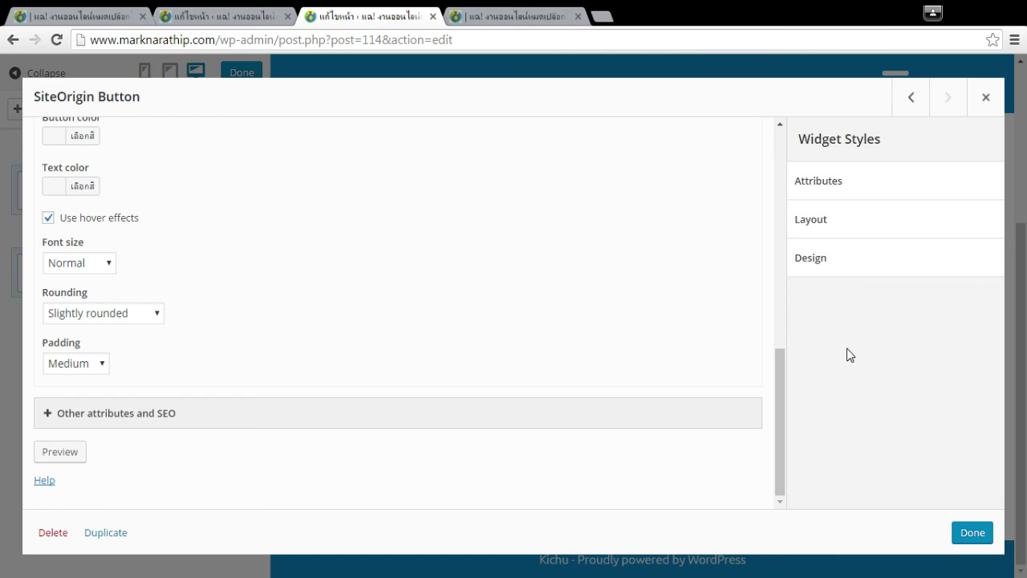
View the button's help page, then save the widget to the live preview.
click(45, 480)
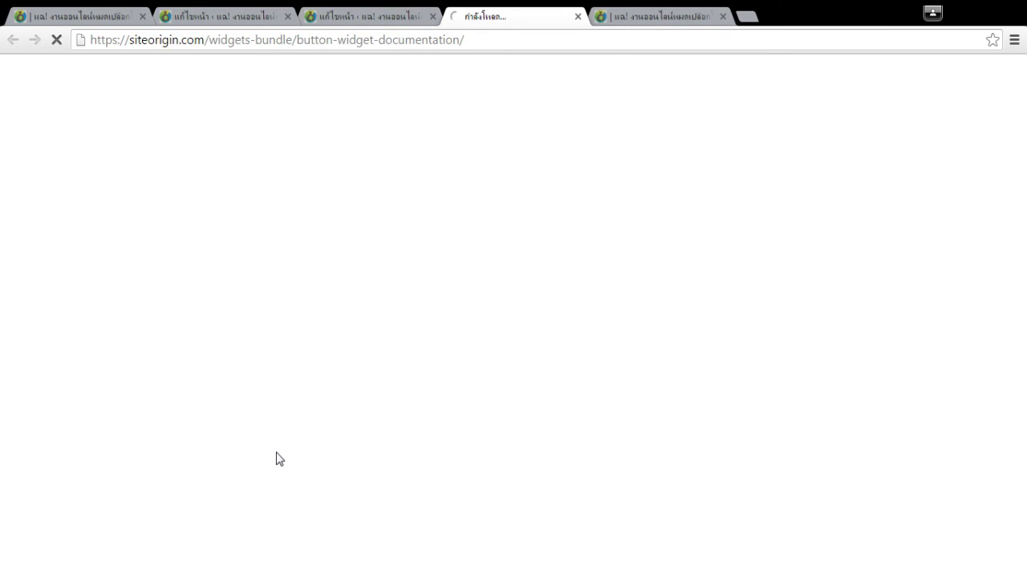
key(ctrl+w)
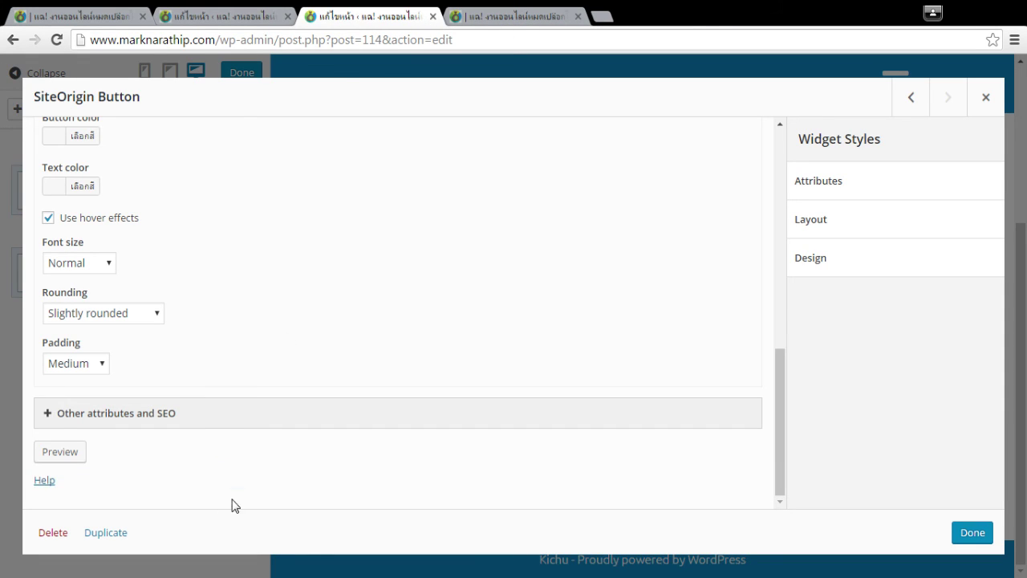
scroll(160, 345, up, 5)
scroll(330, 401, down, 5)
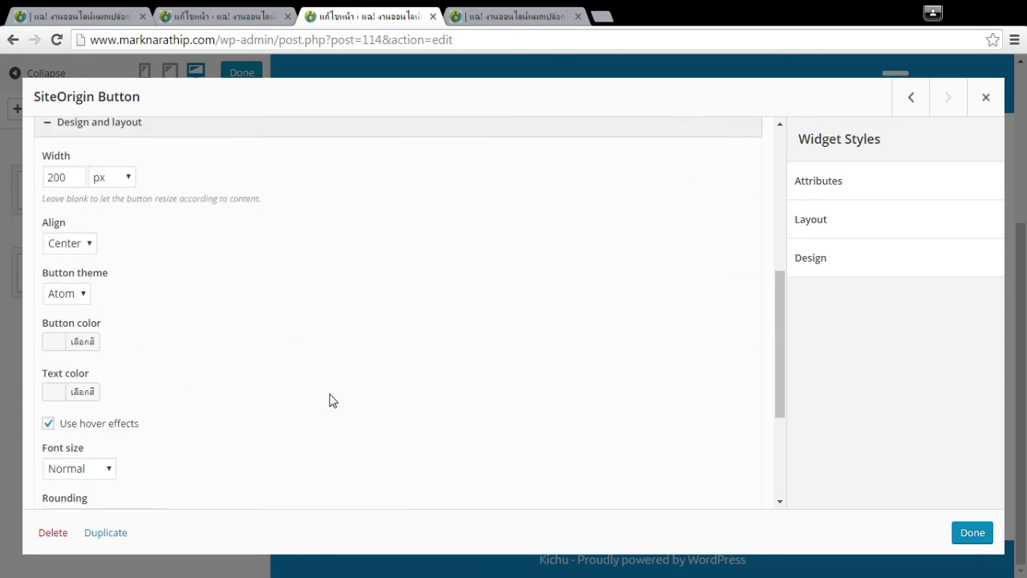
click(969, 535)
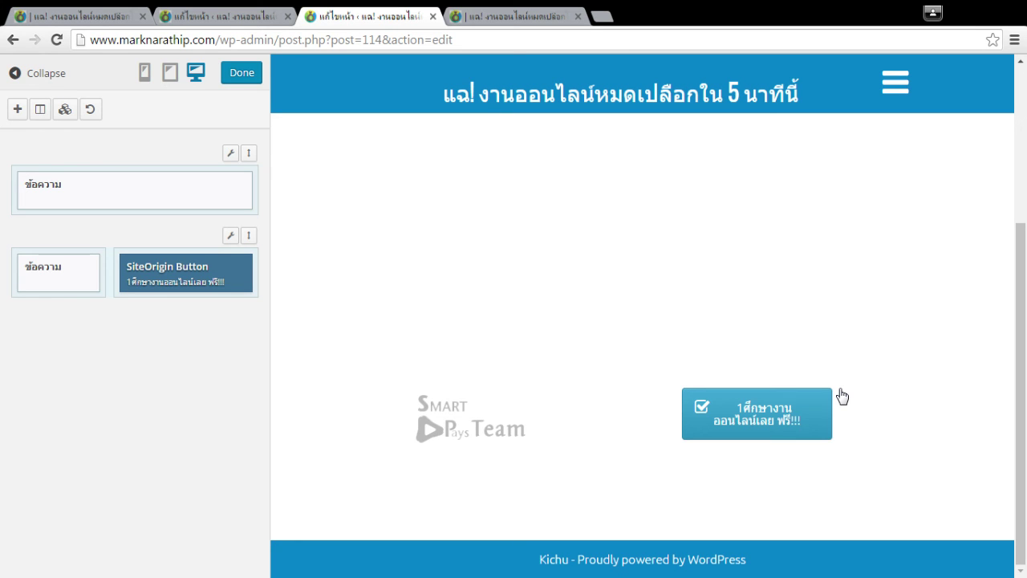
Change the button width from 200 to 400 px and apply it.
click(747, 431)
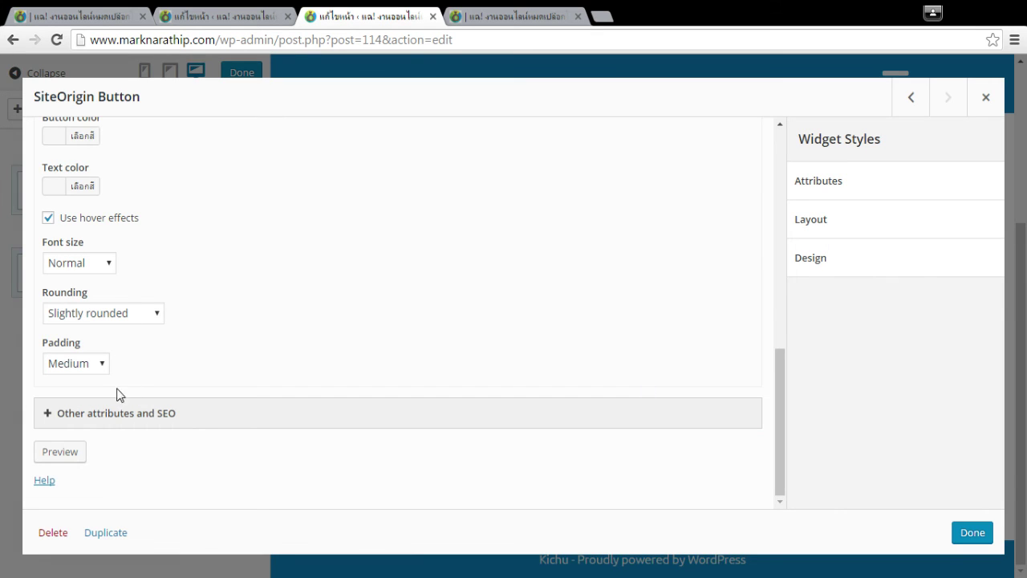
scroll(132, 409, up, 3)
scroll(137, 418, up, 4)
scroll(136, 415, down, 3)
drag(73, 319, 18, 325)
text(400)
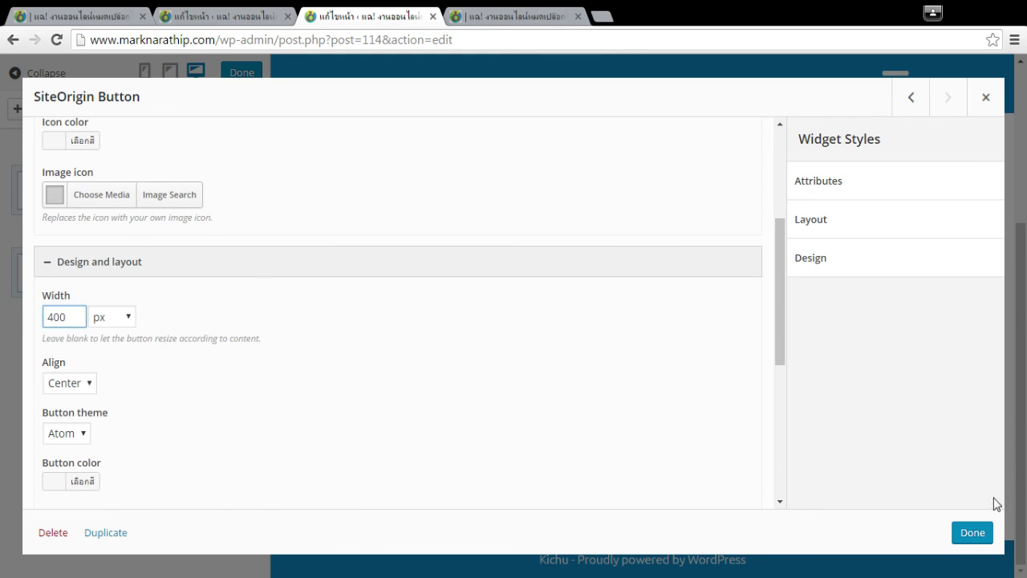
click(973, 533)
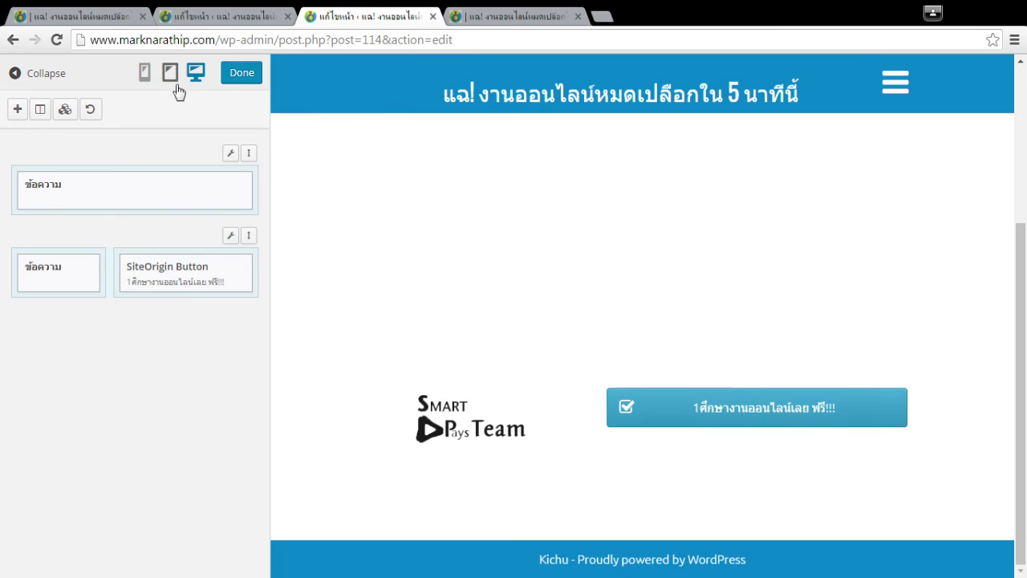
Update the page and reload the live s2 page to see the button beside the logo.
click(258, 81)
click(969, 488)
click(513, 16)
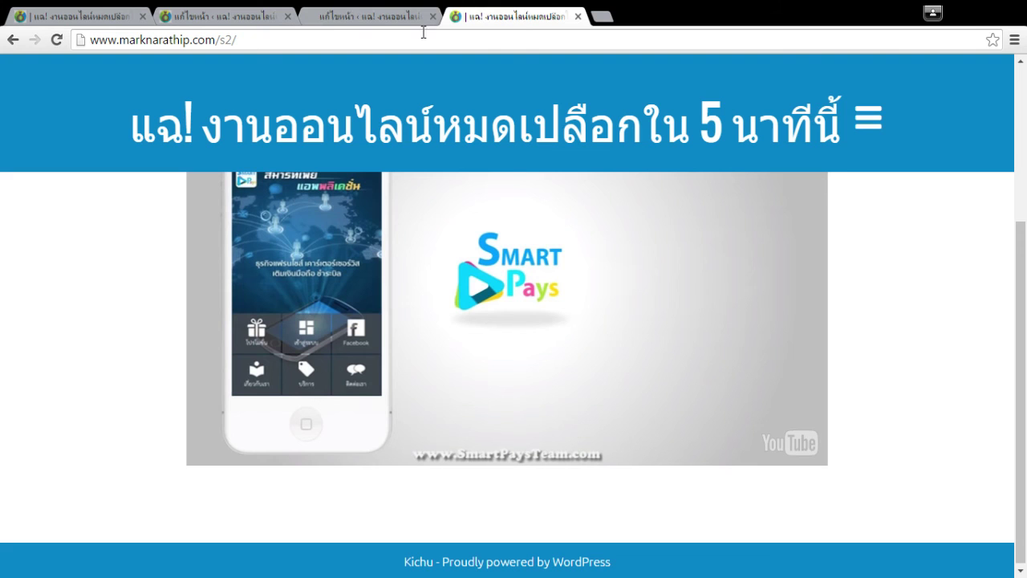
click(56, 39)
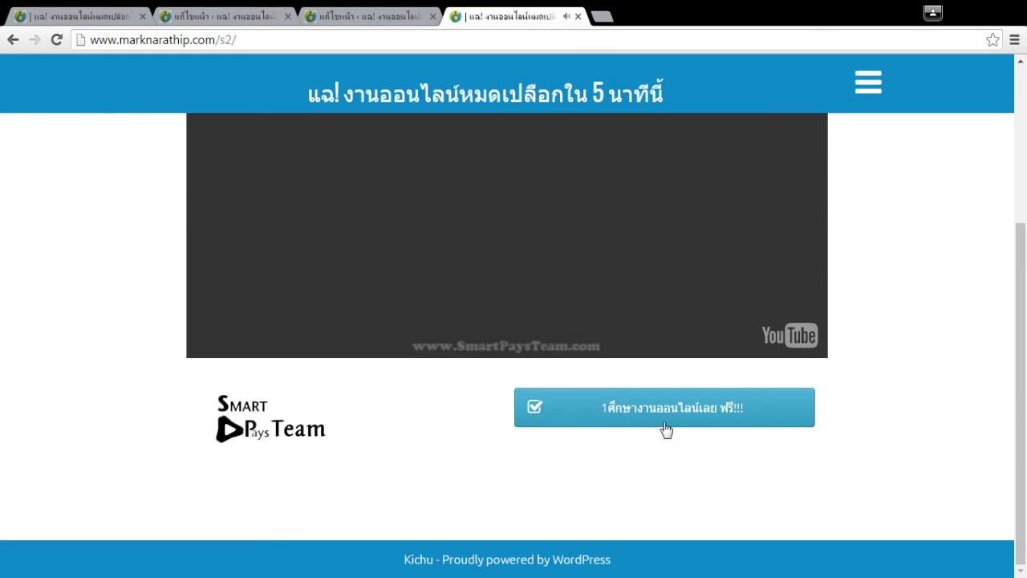
scroll(372, 531, up, 1)
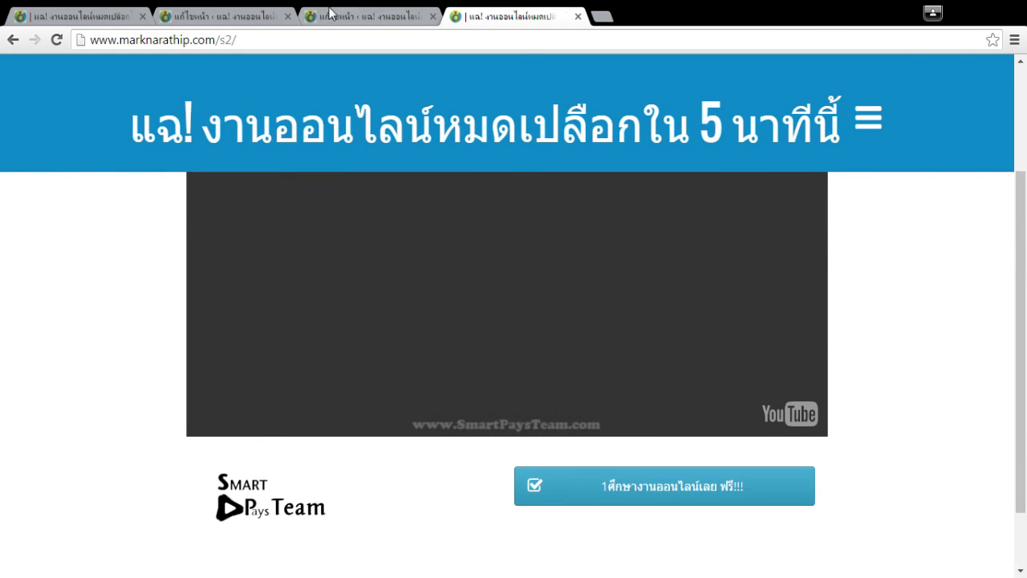
click(326, 15)
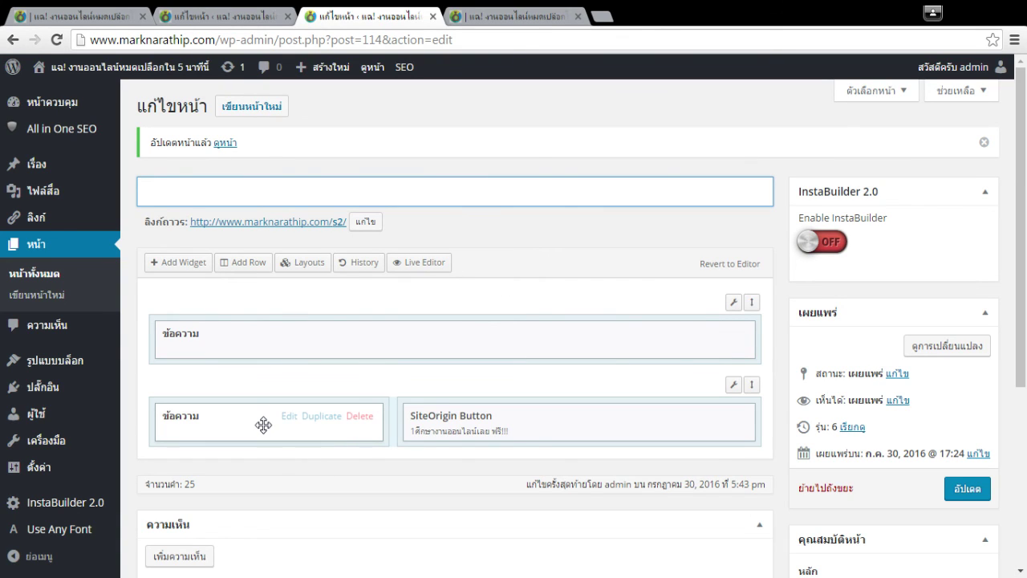
Right-align the Smart Pays Team logo in the other editor and copy its img code.
click(287, 419)
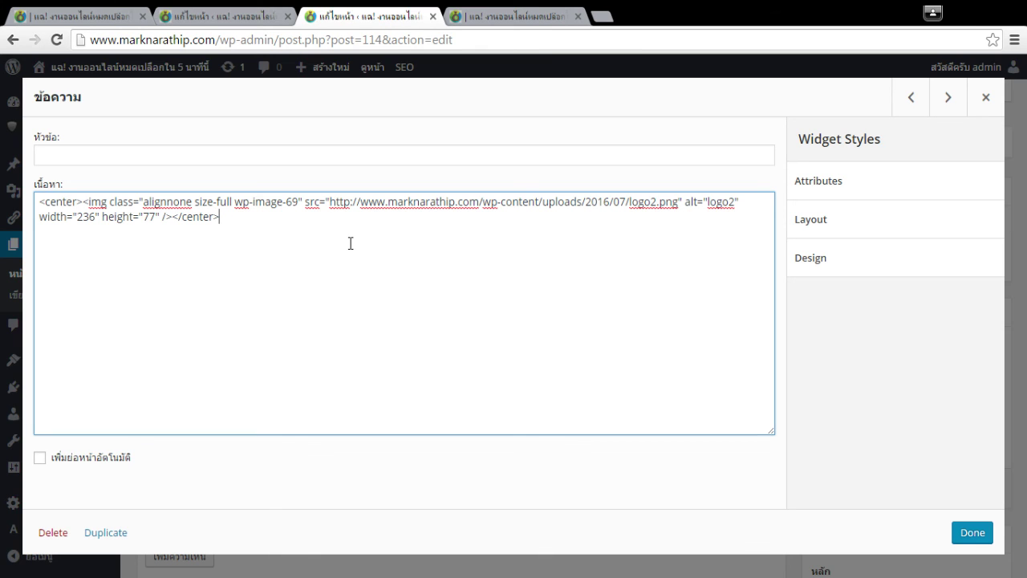
click(245, 15)
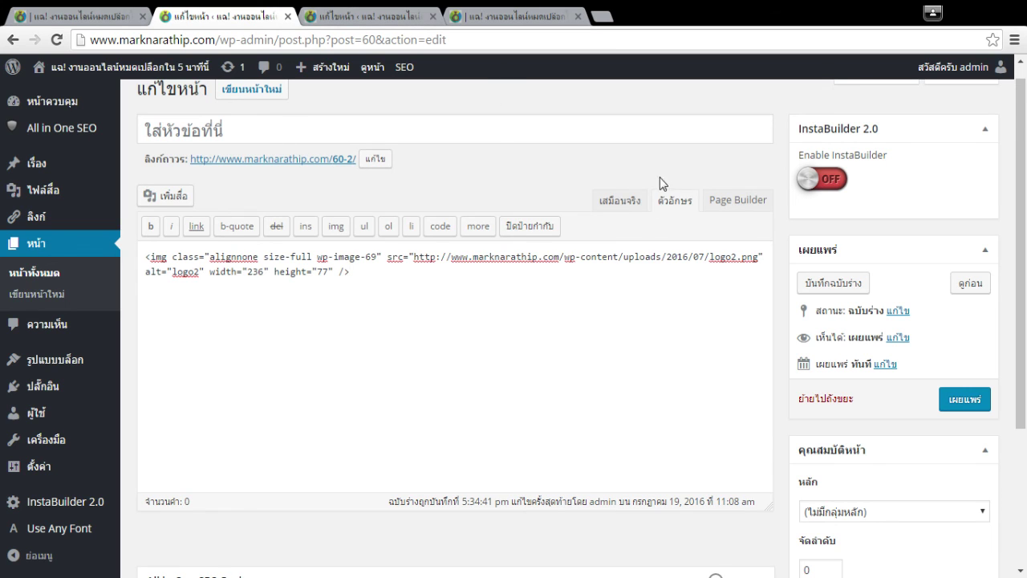
click(623, 200)
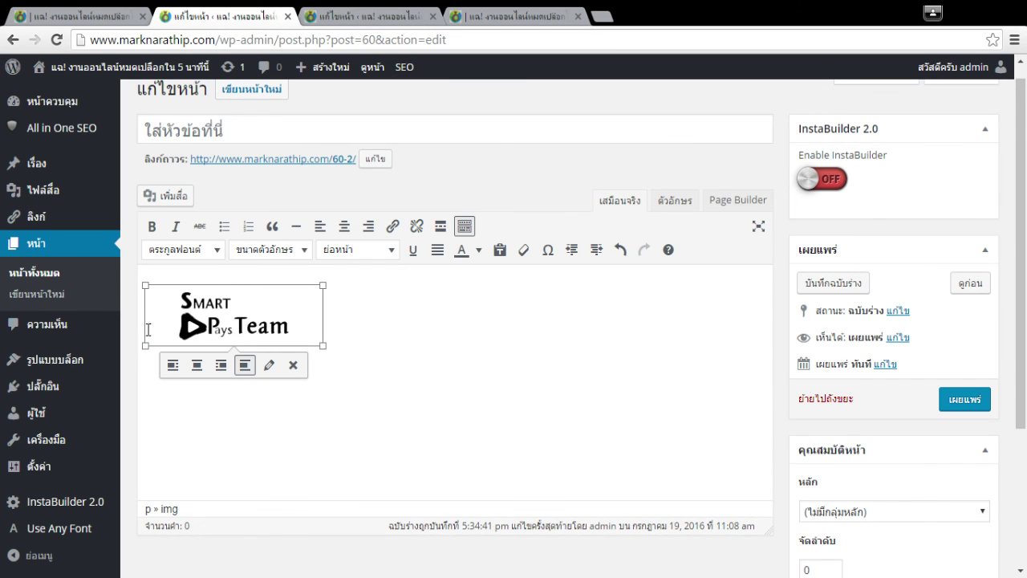
scroll(449, 321, up, 1)
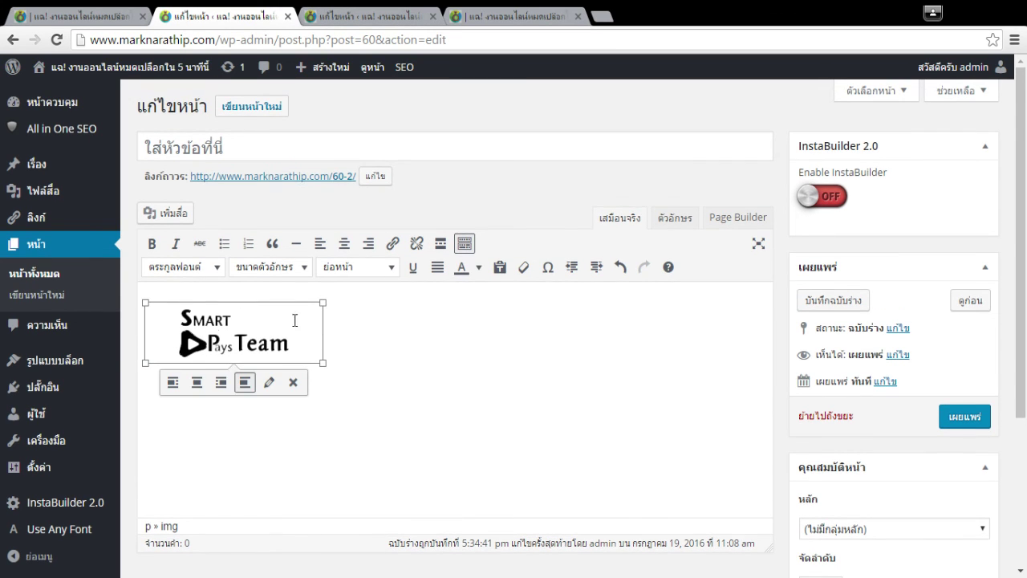
click(368, 243)
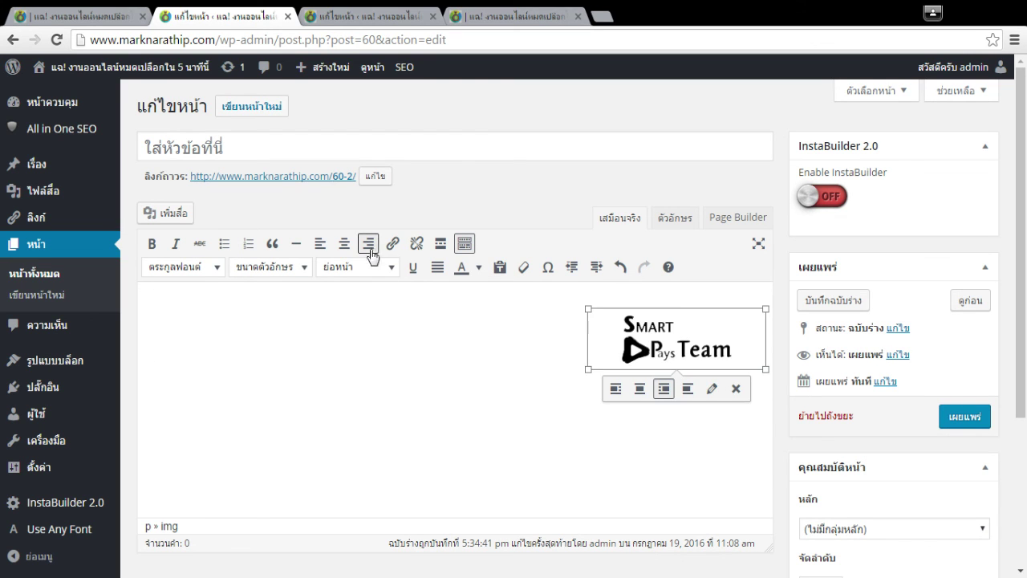
click(675, 218)
key(ctrl+a)
key(ctrl+c)
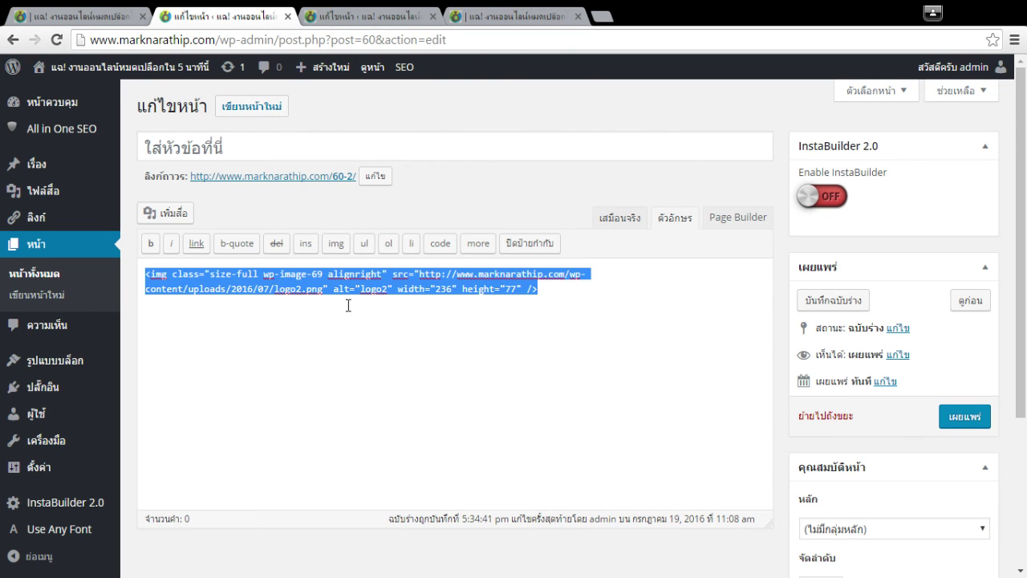
Paste the logo code into the text widget beside the button and update the page.
click(361, 16)
click(351, 234)
key(ctrl+a)
key(ctrl+v)
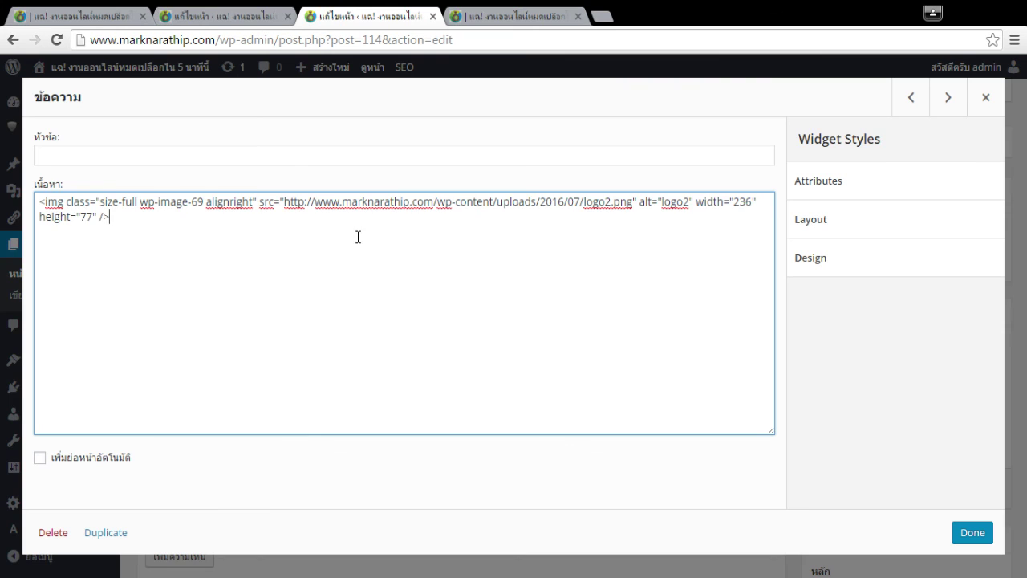
click(1008, 553)
click(967, 488)
click(549, 15)
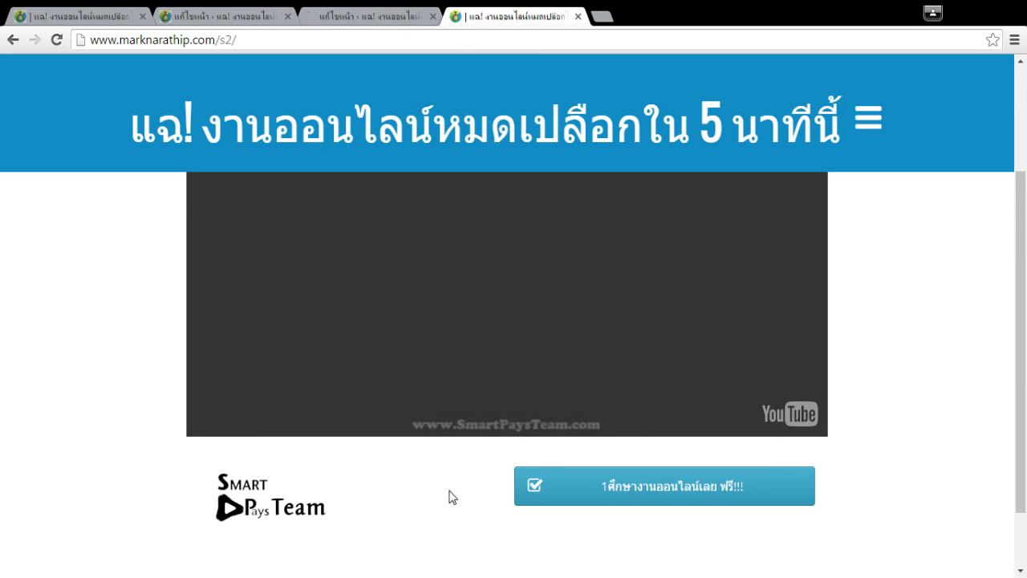
Reload the live s2 page, review the video and logo, then return to the post=114 editor.
key(F5)
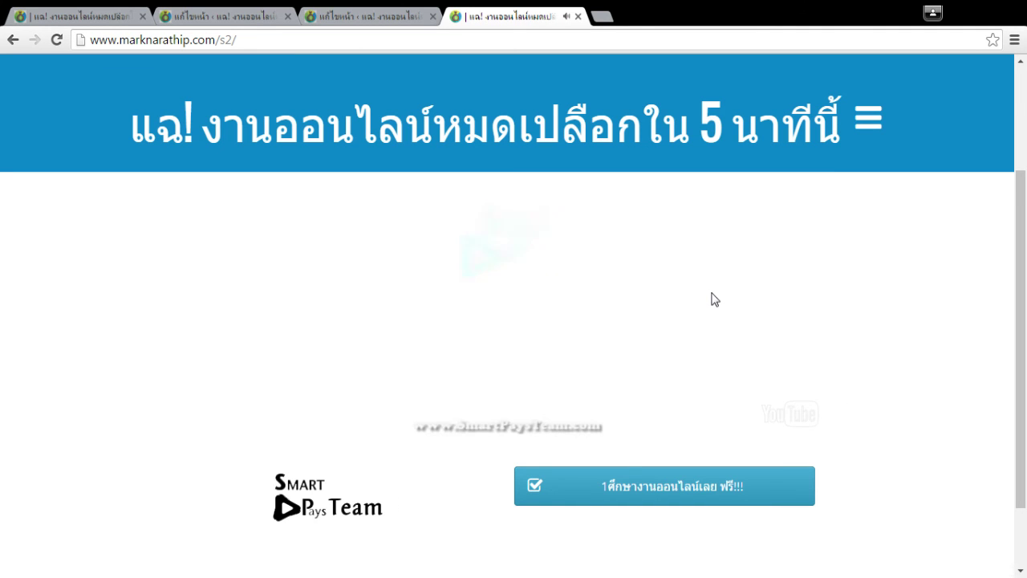
scroll(910, 313, down, 2)
scroll(910, 298, up, 2)
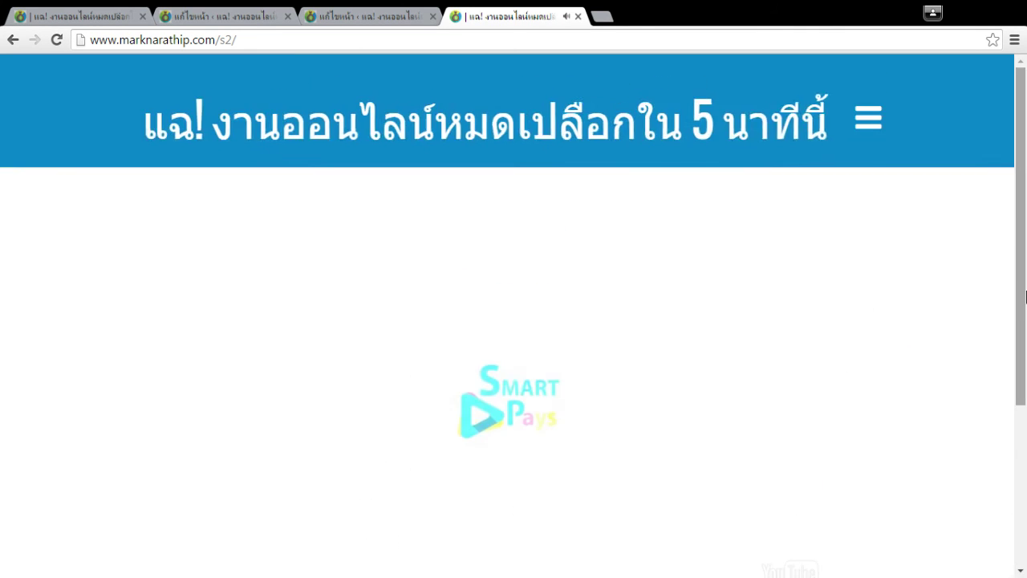
scroll(660, 264, down, 2)
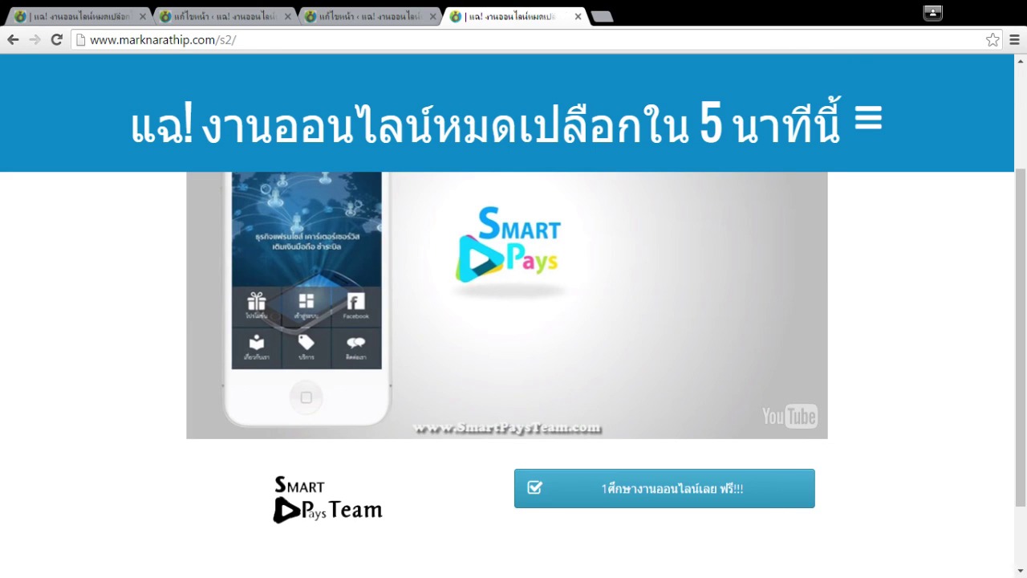
click(377, 17)
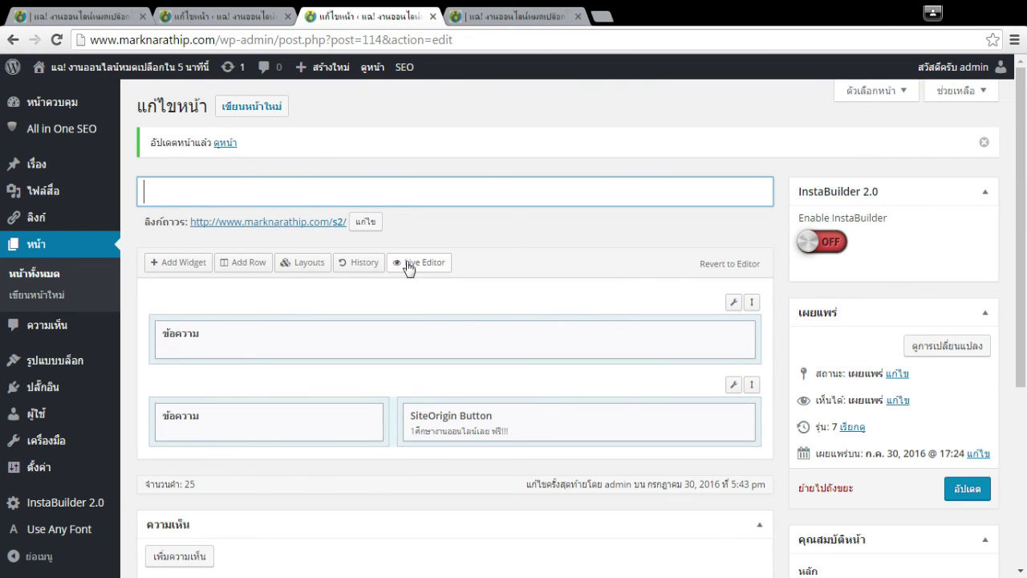
In the Live Editor, add a Layout Builder widget, drag it, then delete it.
click(440, 264)
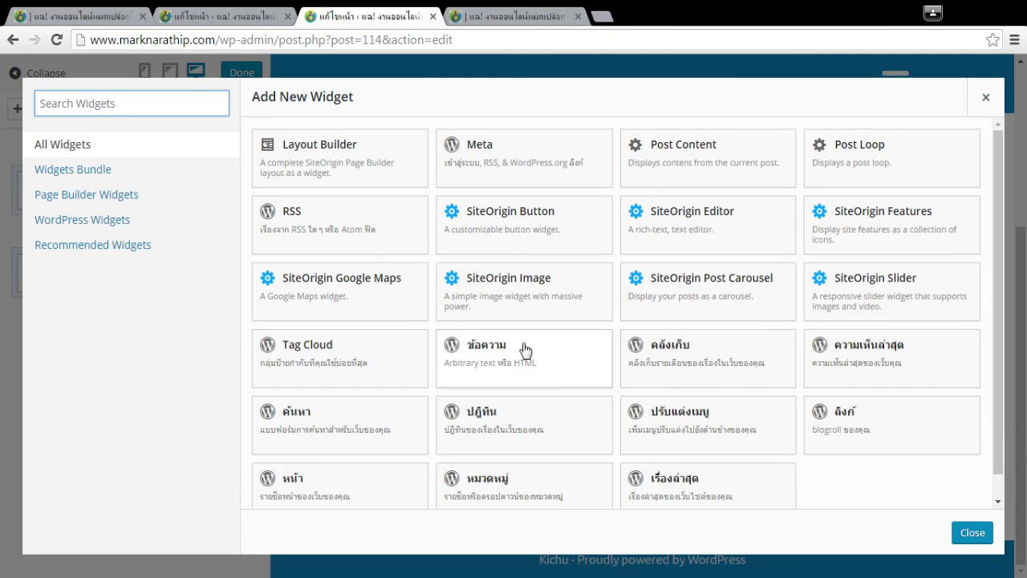
click(305, 165)
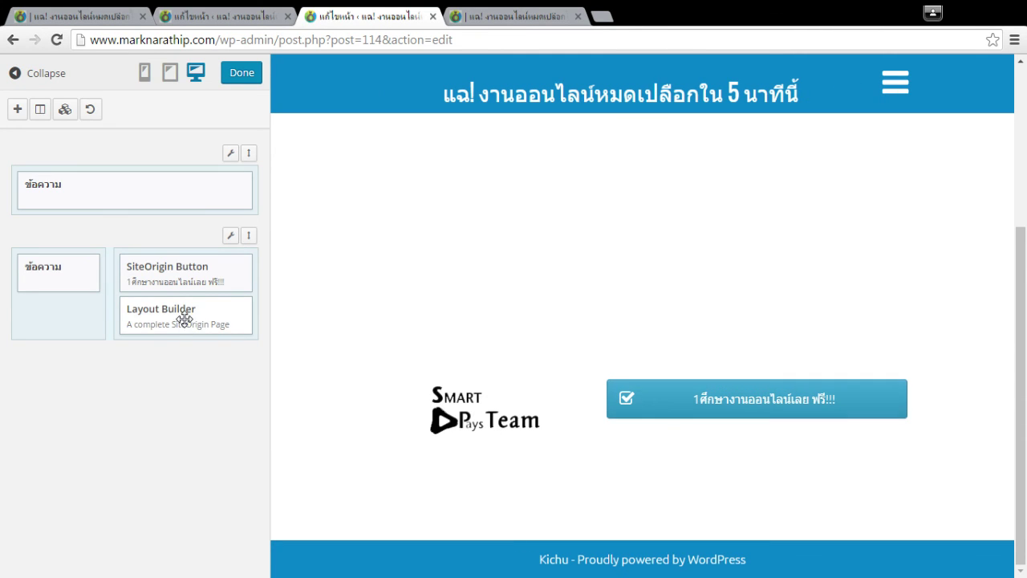
drag(183, 317, 124, 393)
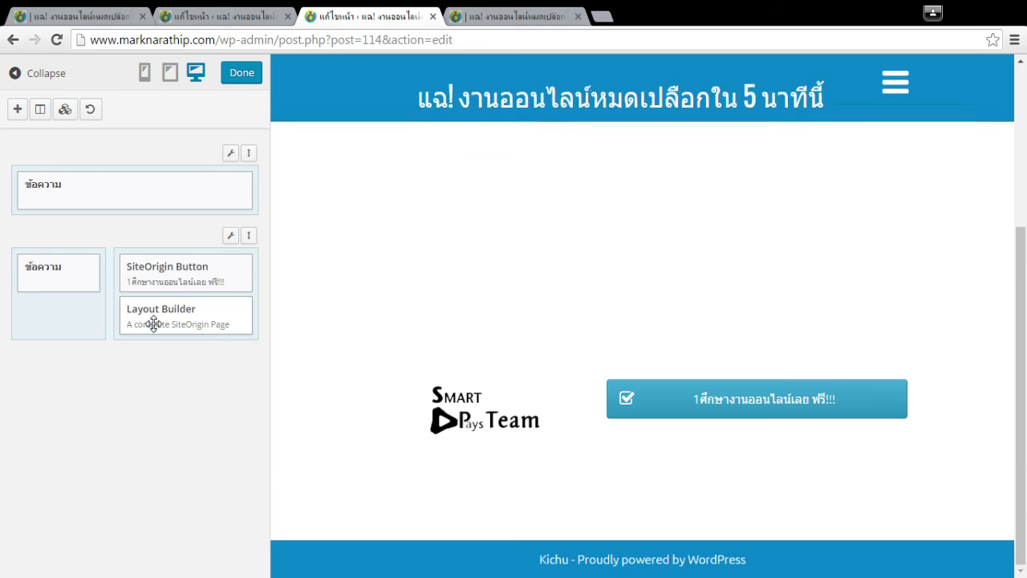
right_click(154, 323)
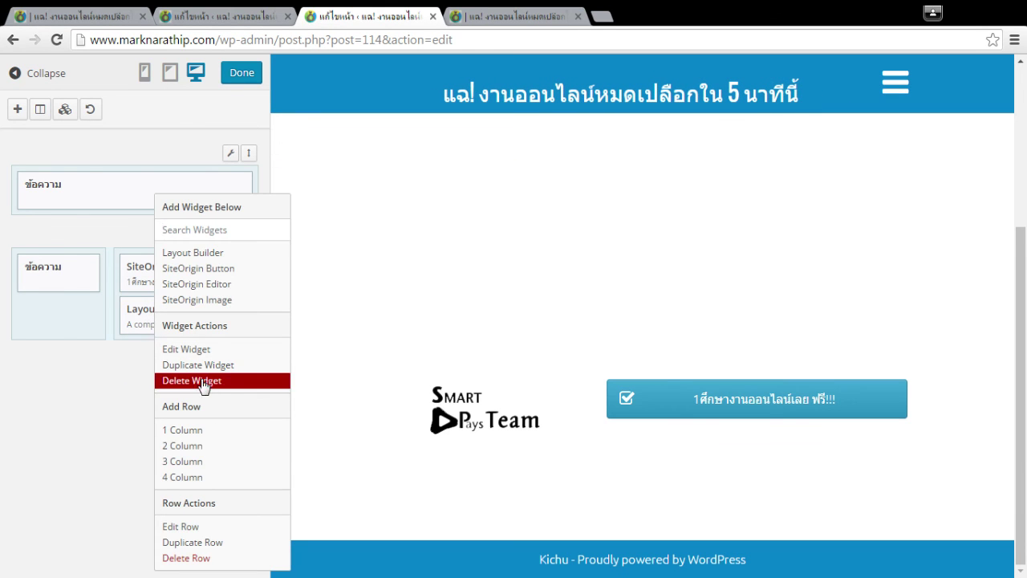
click(202, 382)
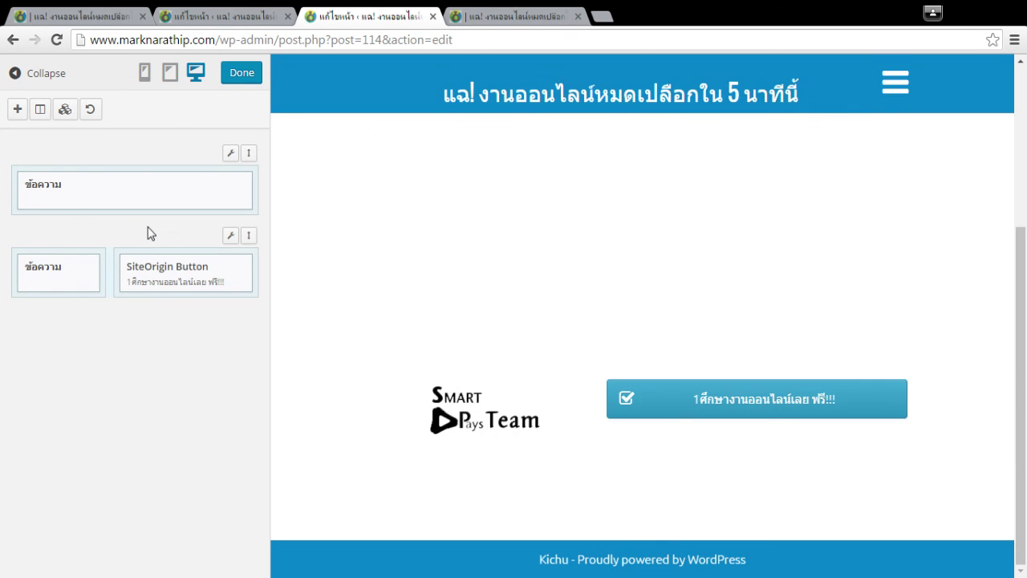
Open and close the prebuilt Layouts dialog, then bring up the Add Widget list.
click(64, 111)
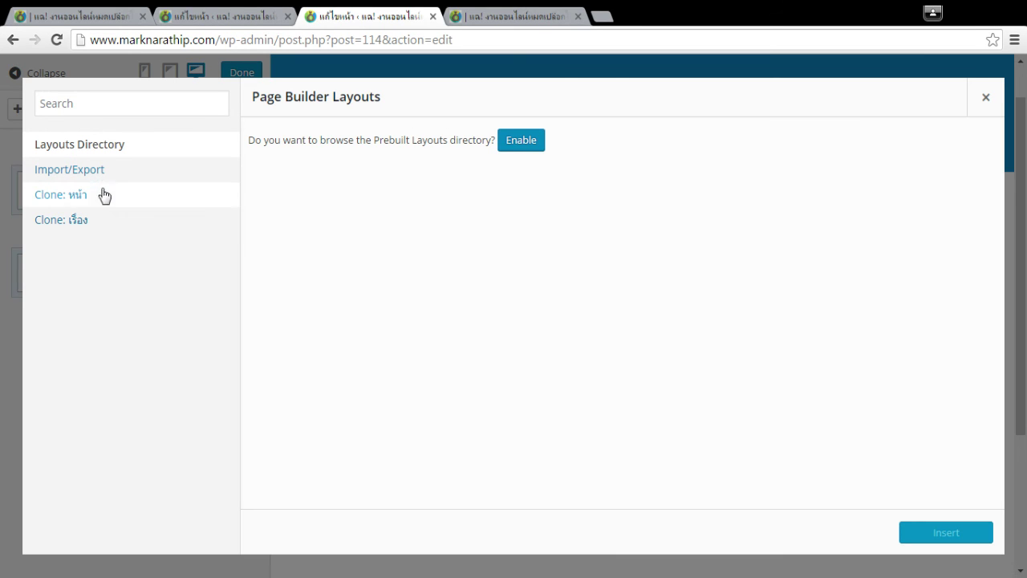
click(989, 96)
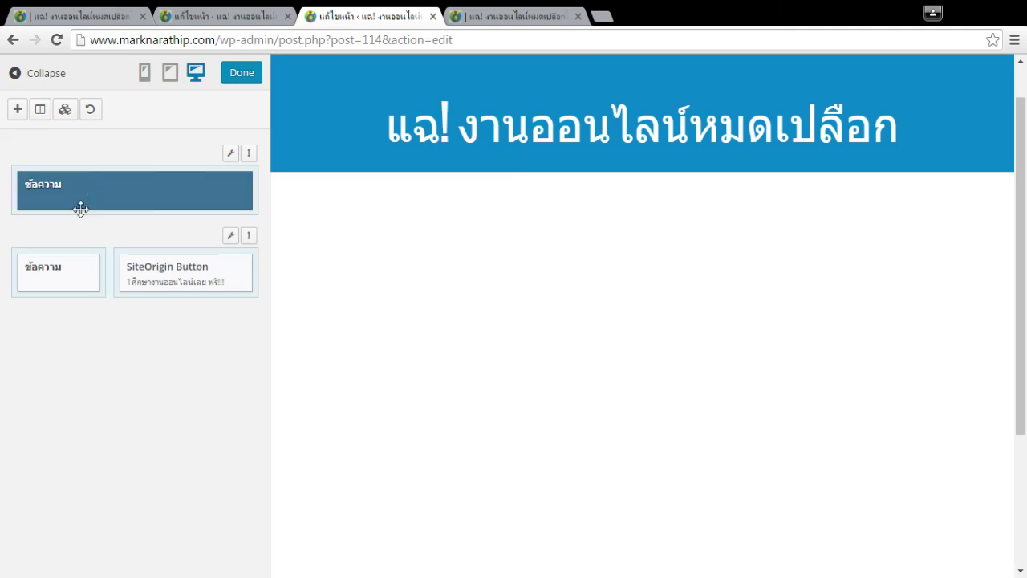
click(63, 110)
click(971, 99)
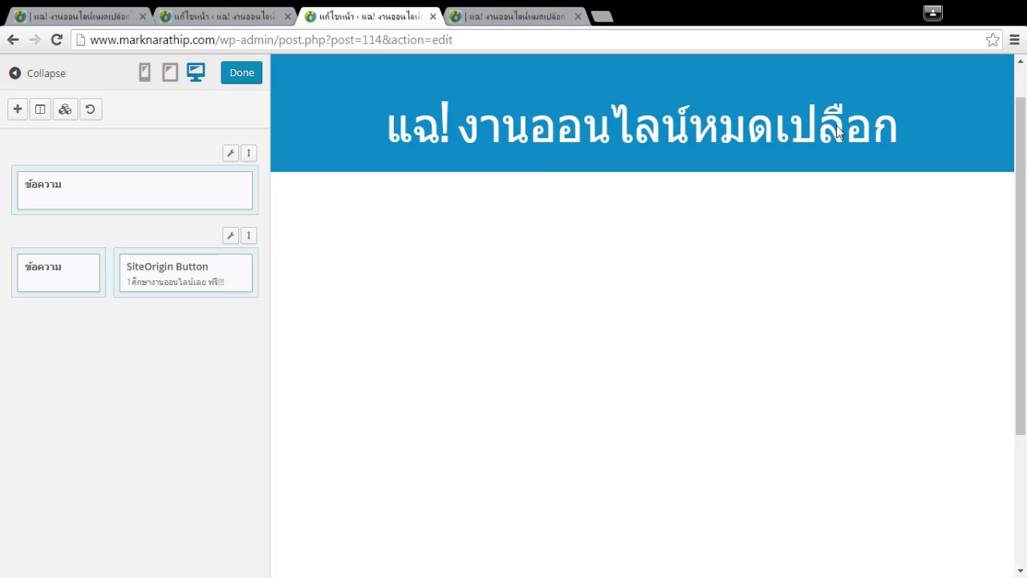
click(19, 111)
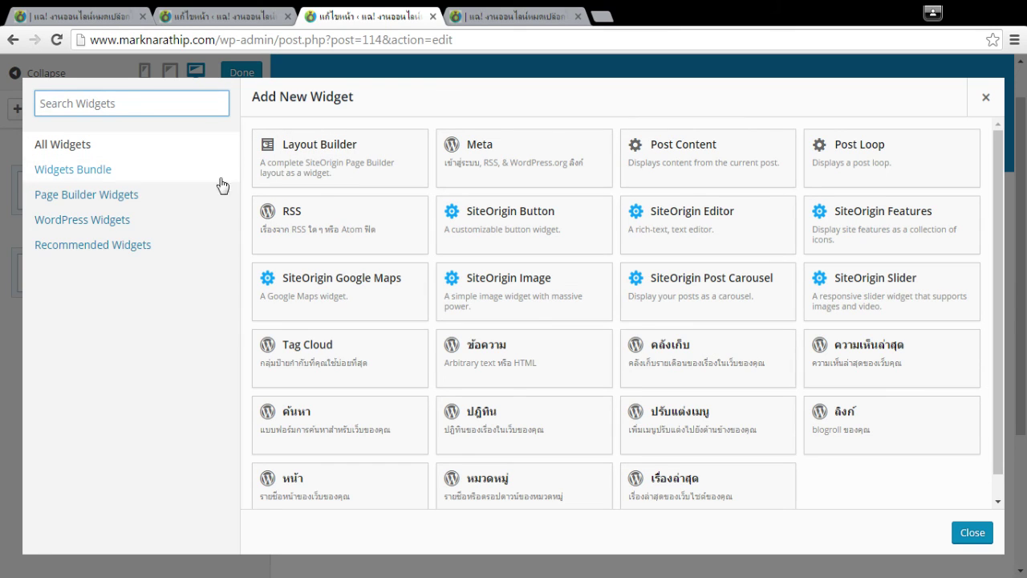
Insert a one-column row and drag it below the logo and button row.
click(990, 117)
click(40, 108)
click(143, 147)
text(1)
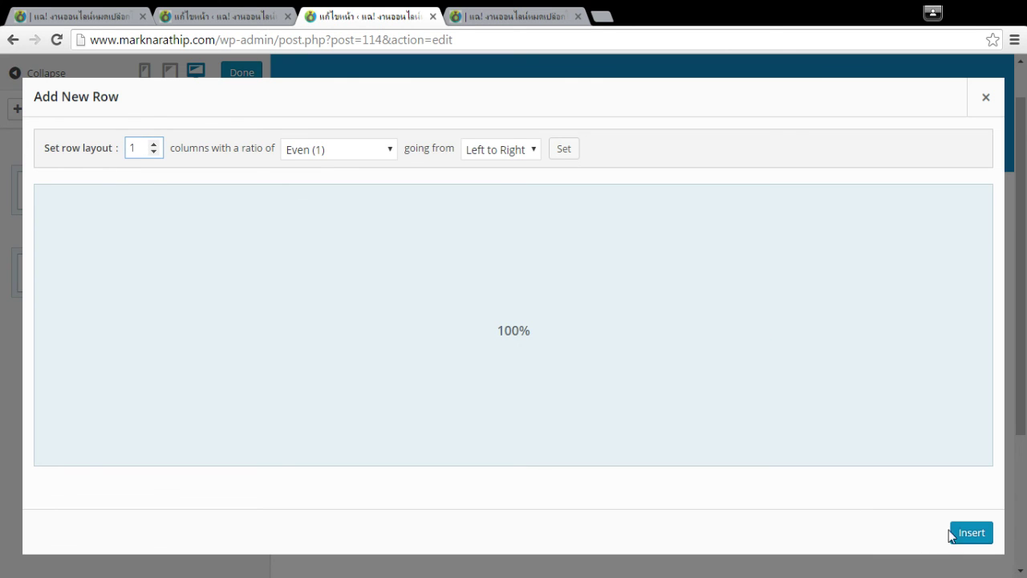
click(954, 533)
drag(248, 235, 249, 385)
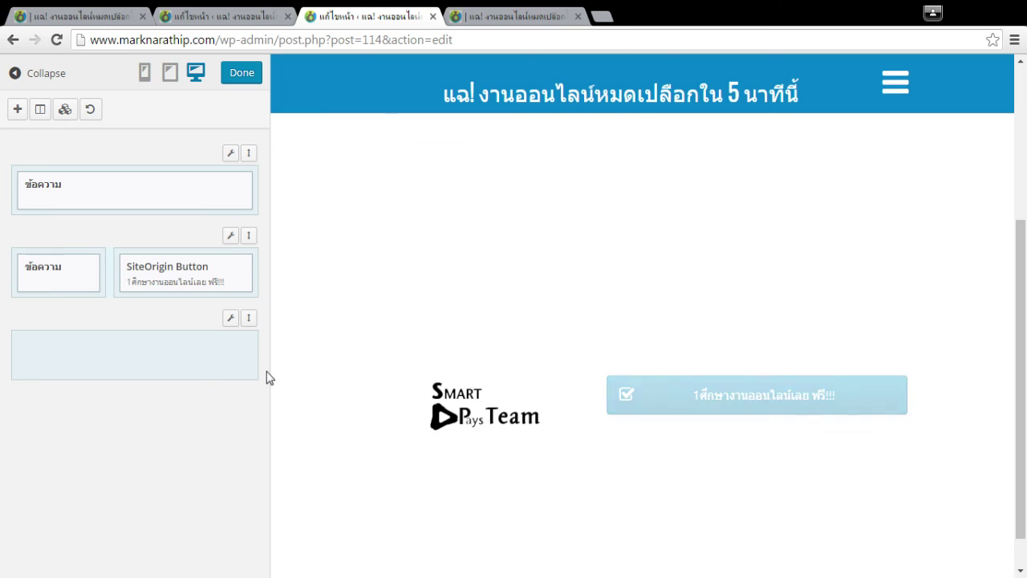
Add a text widget (ข้อความ) to the new row's cell and open it for editing.
scroll(891, 332, down, 1)
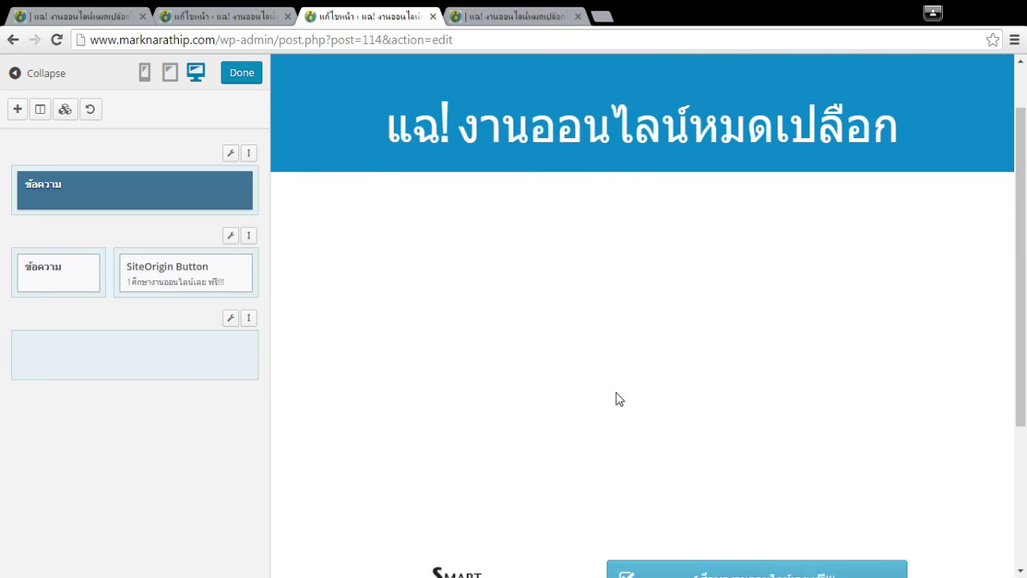
click(167, 376)
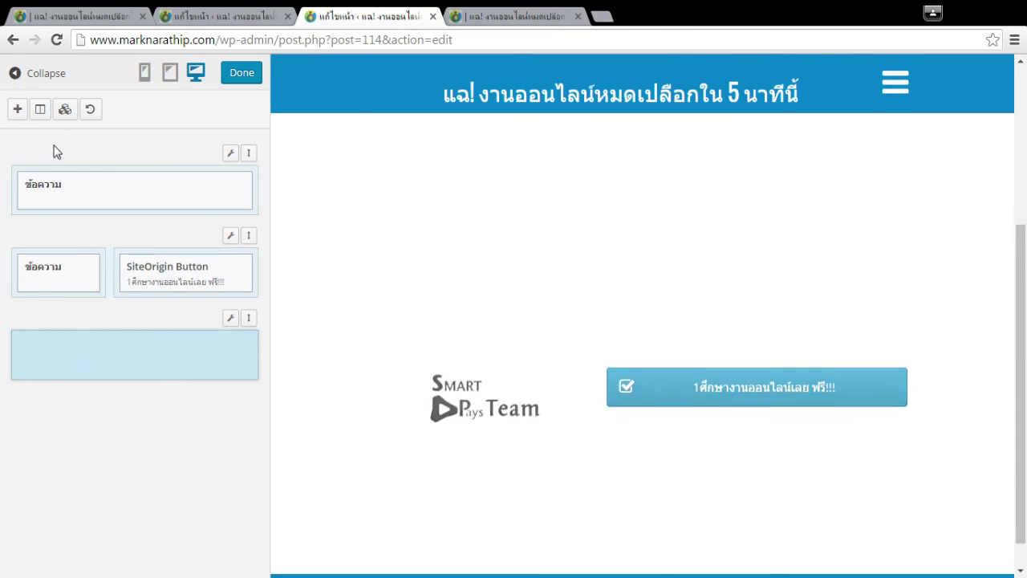
click(17, 108)
click(499, 353)
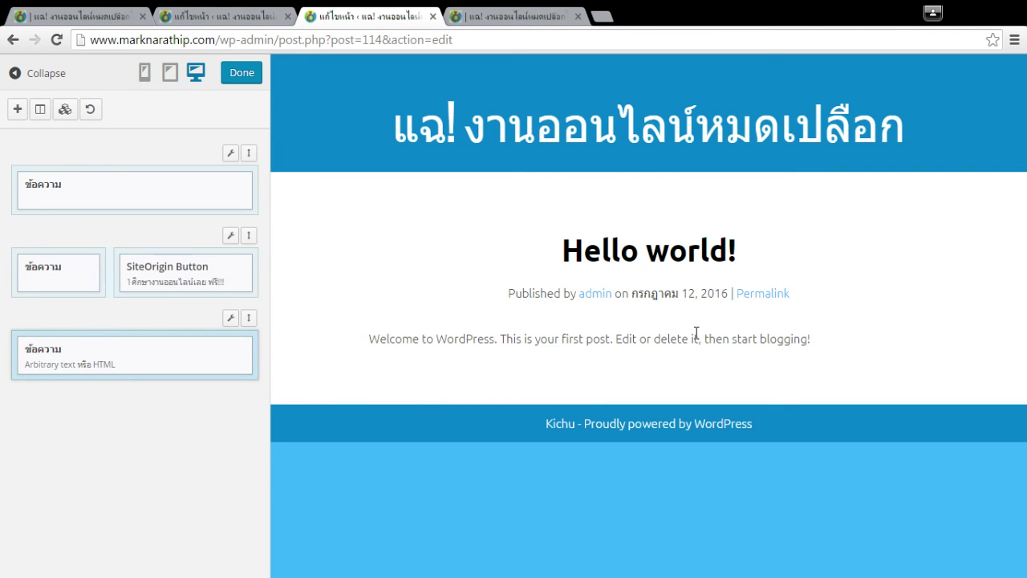
click(50, 359)
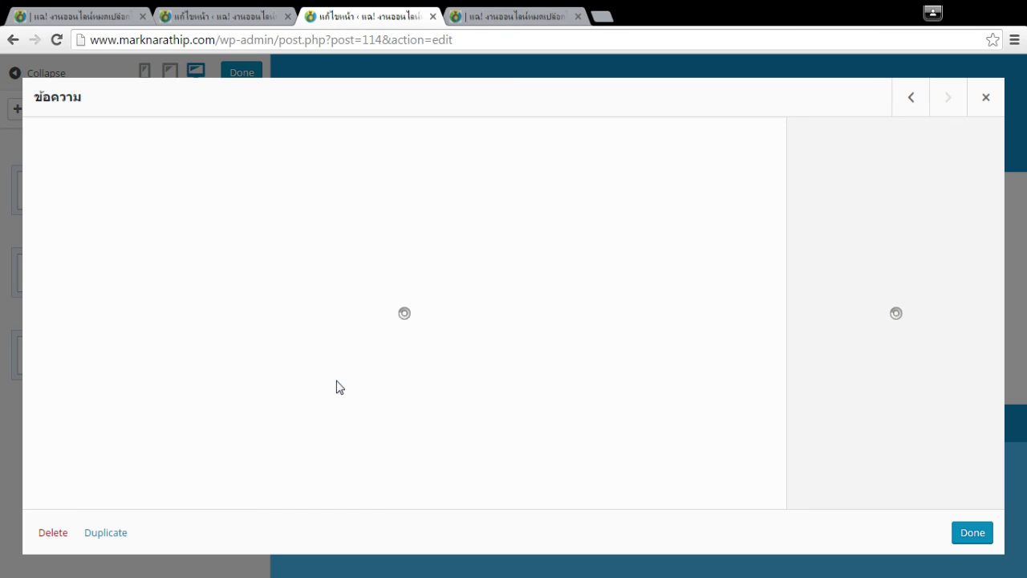
Open the site homepage in a new tab, then go back to the Page Builder tab.
click(203, 16)
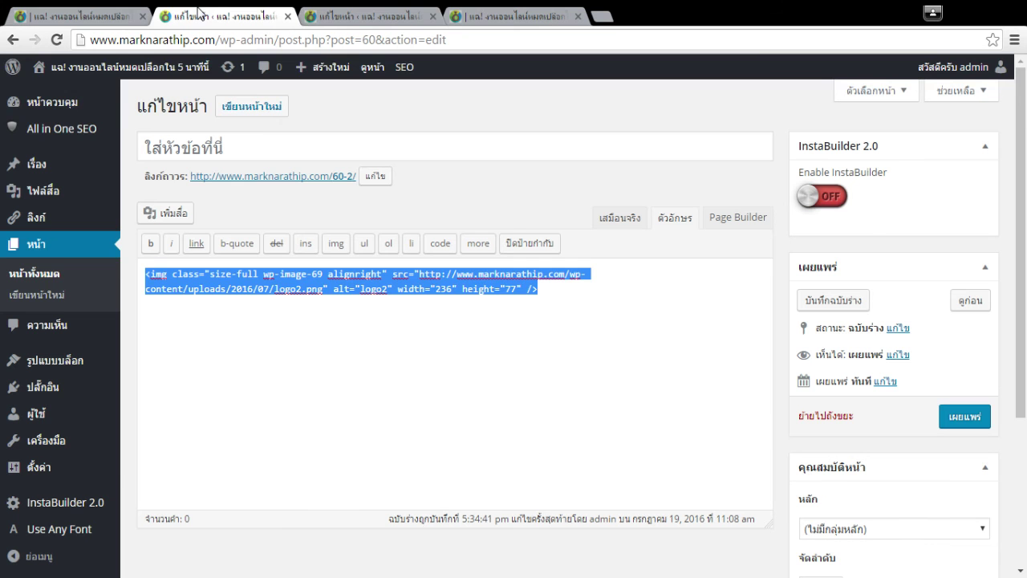
middle_click(97, 73)
click(358, 15)
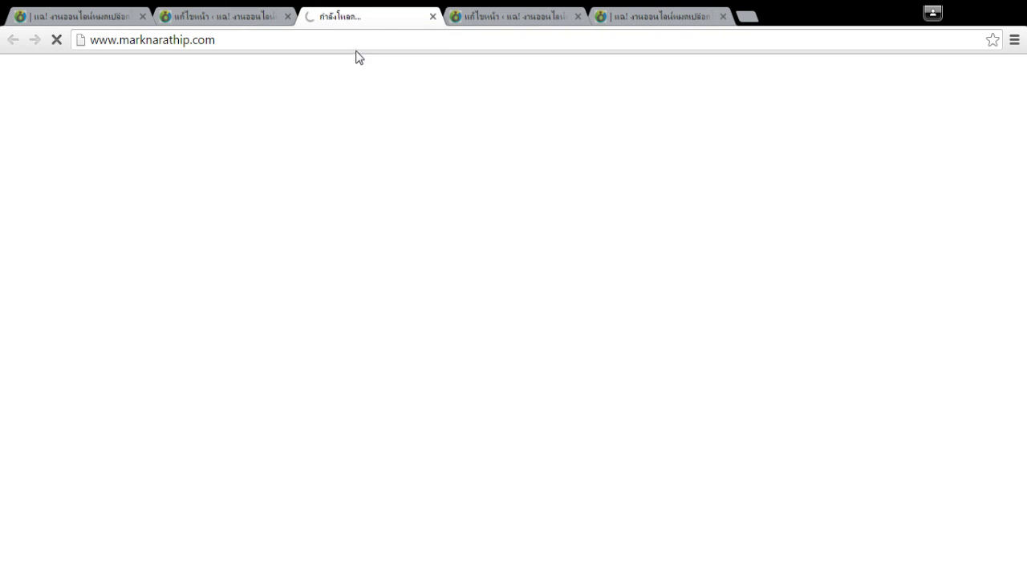
key(ctrl+Tab)
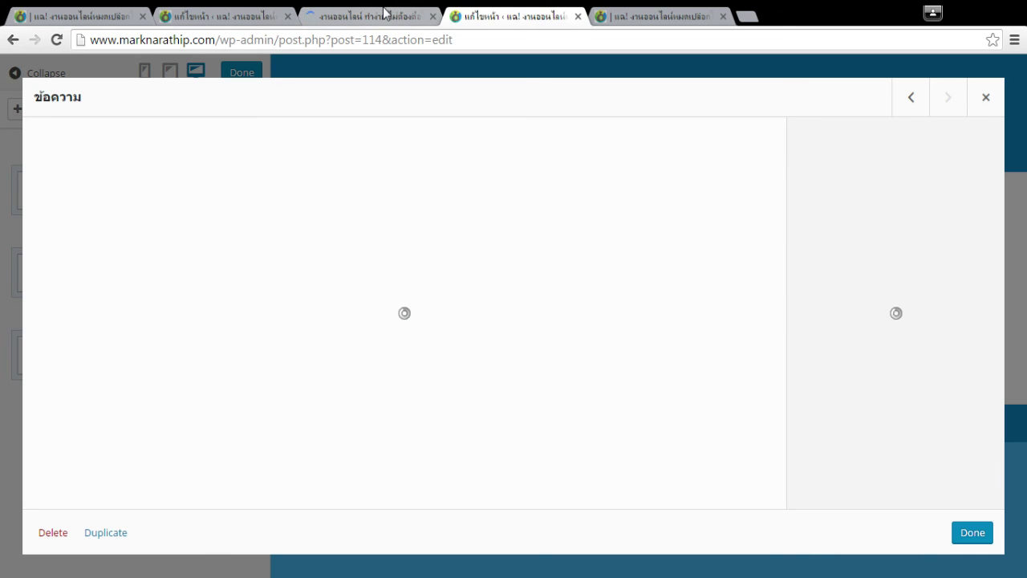
Open the dashboard in a new tab, reorder and close it, returning to Page Builder.
click(383, 14)
key(ctrl+w)
middle_click(61, 101)
click(350, 17)
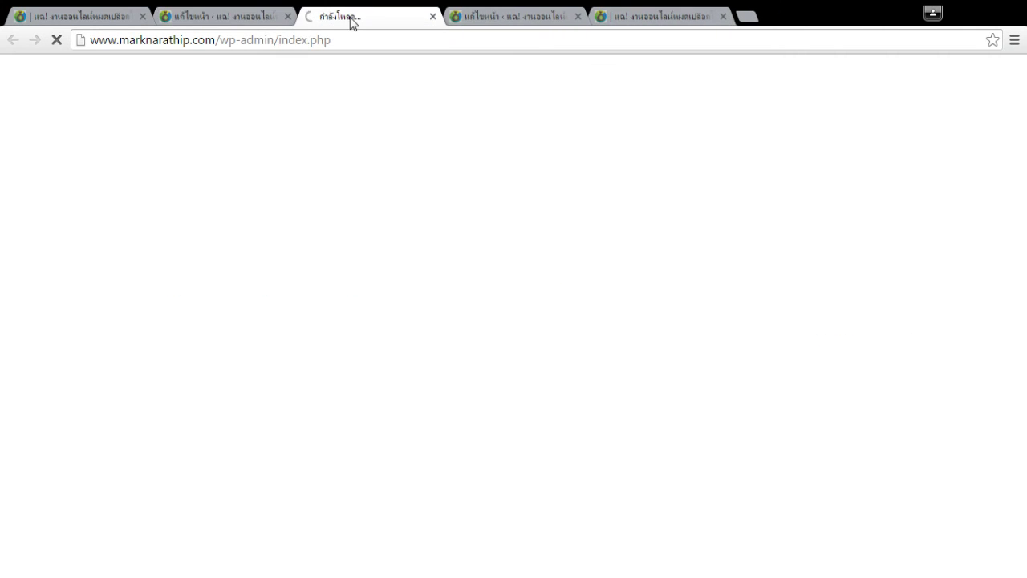
drag(369, 23, 223, 11)
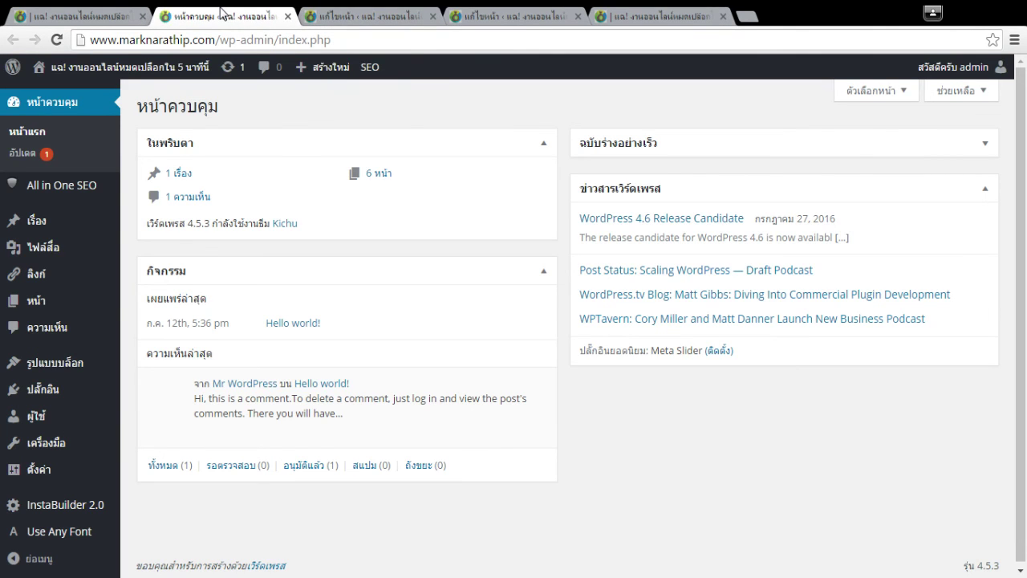
key(ctrl+w)
click(405, 14)
Save the page, reopen the Live Editor and edit the bottom text widget.
click(985, 97)
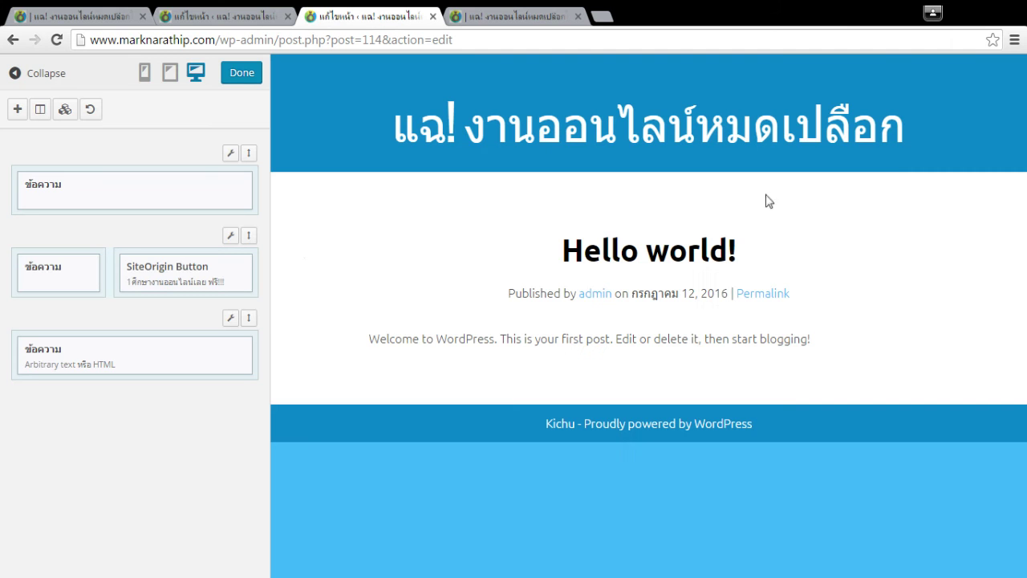
click(239, 75)
click(974, 499)
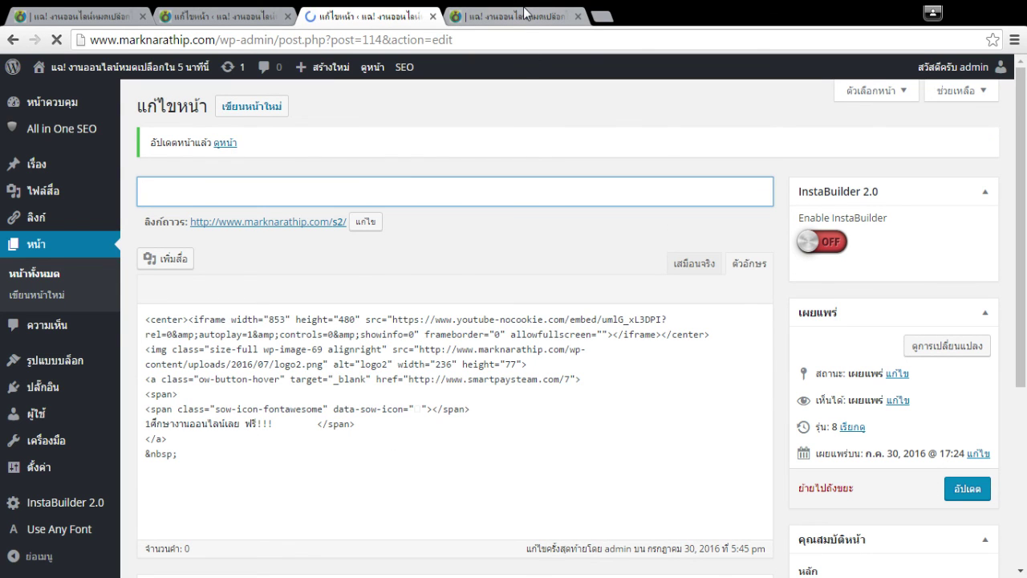
click(437, 264)
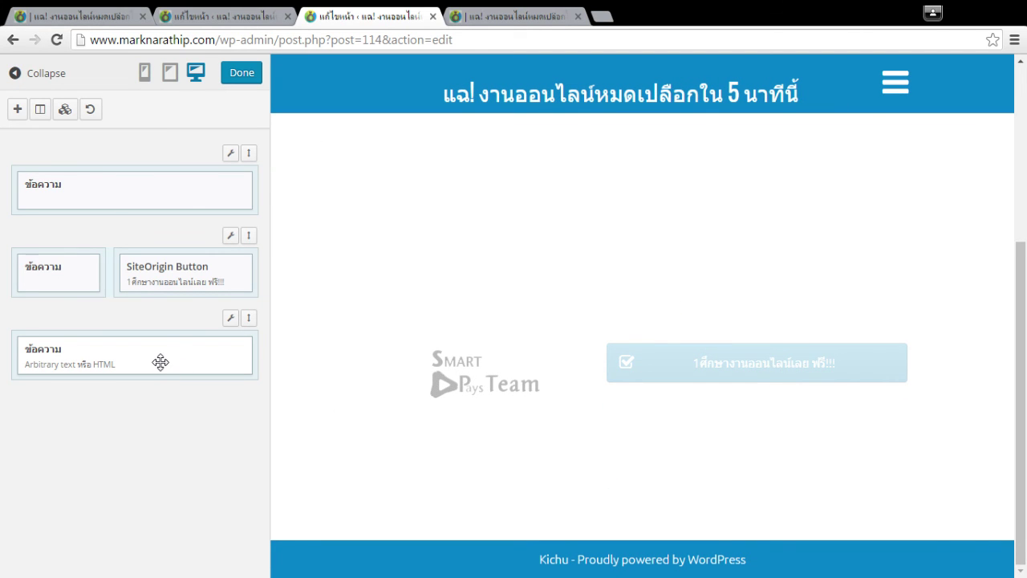
click(45, 358)
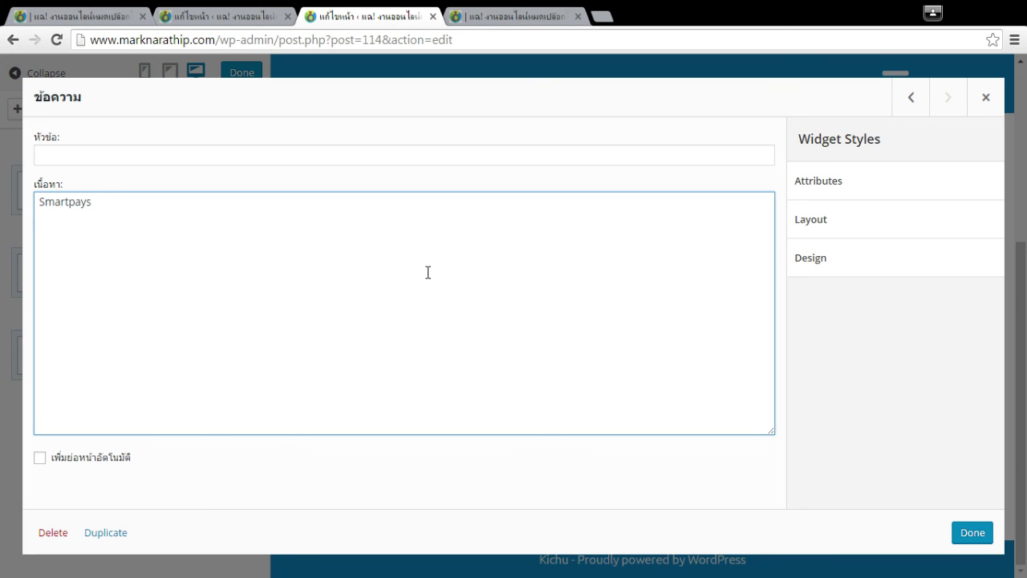
View the widget's Design styles and close the Font Color picker without changes.
key(ctrl+a)
click(121, 206)
key(ctrl+a)
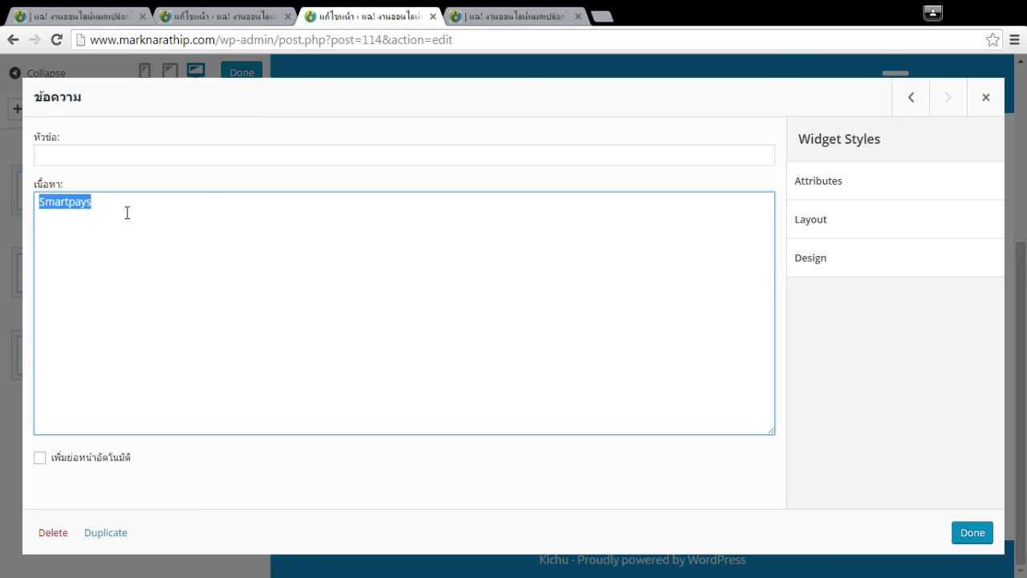
click(854, 268)
scroll(935, 327, down, 1)
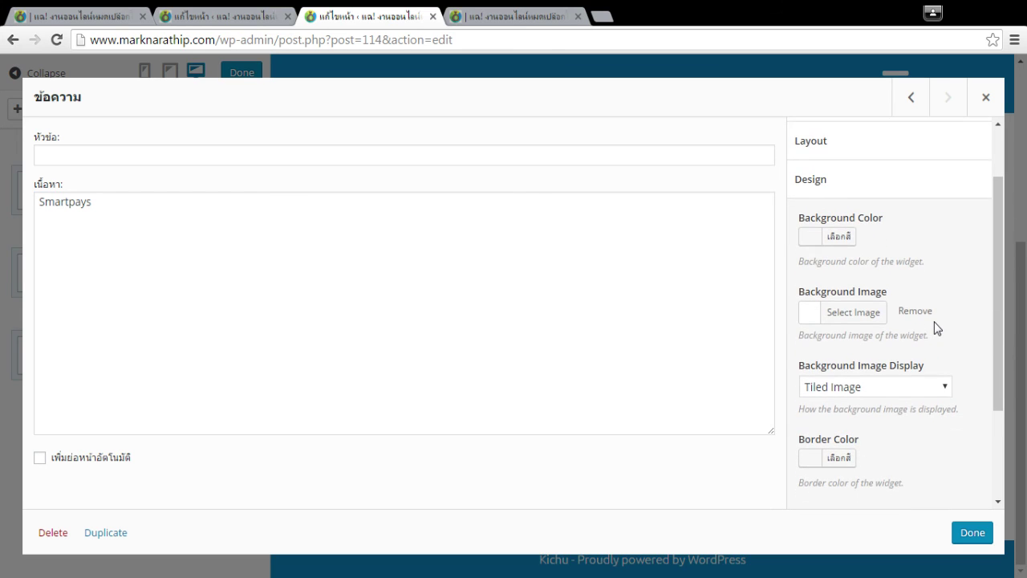
scroll(935, 327, down, 2)
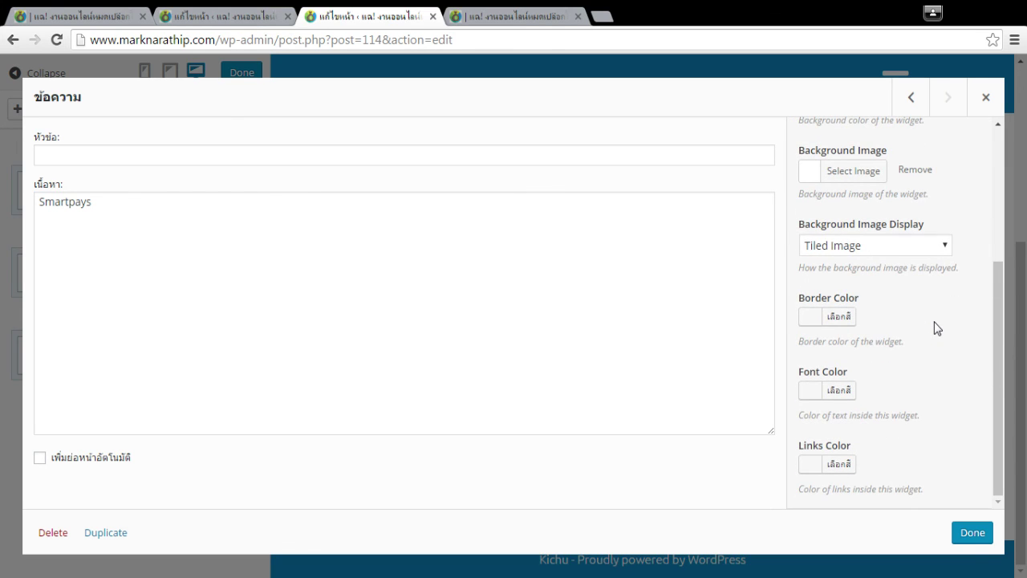
click(837, 390)
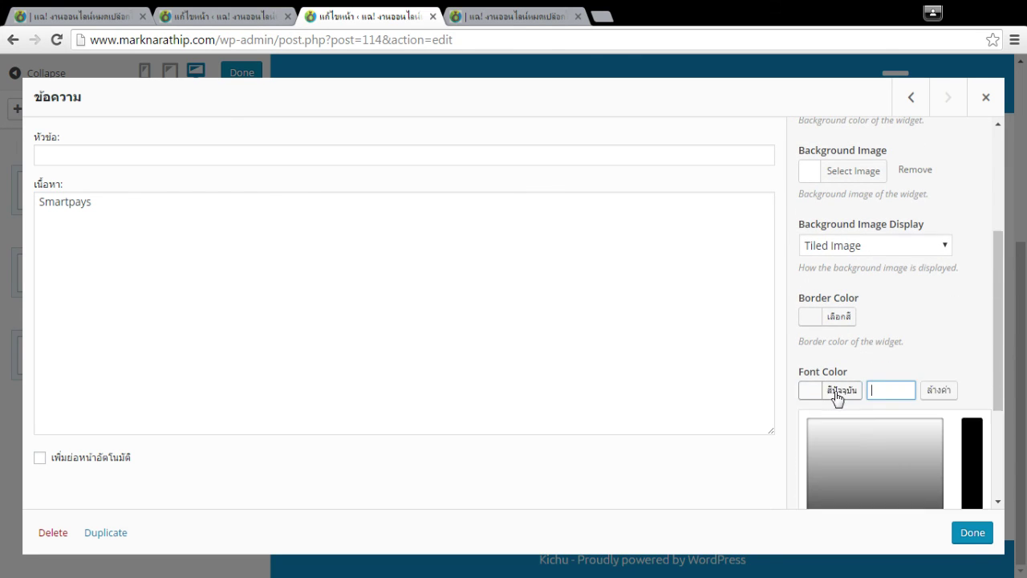
scroll(891, 387, down, 3)
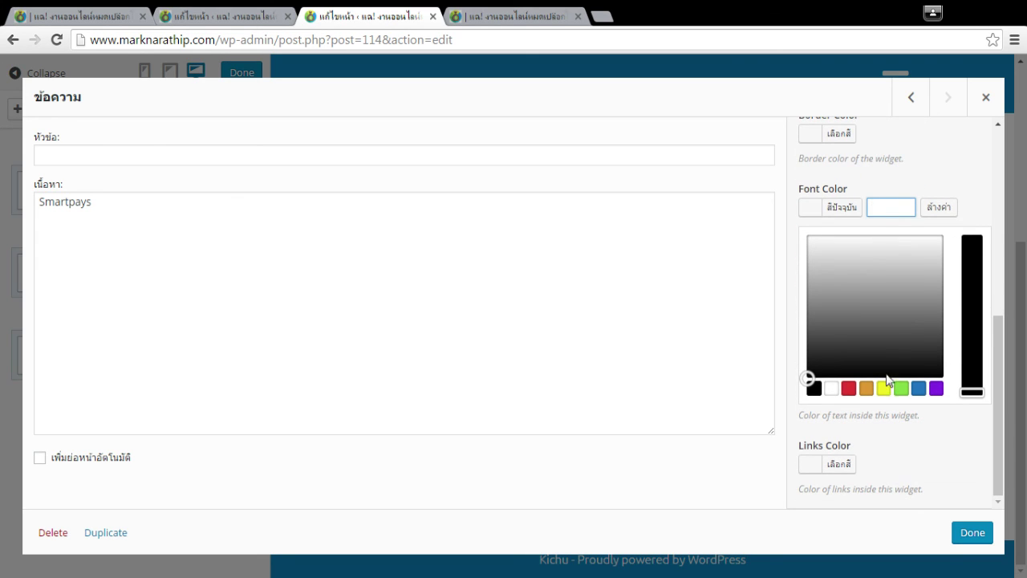
click(842, 208)
scroll(933, 305, up, 3)
Select the Smartpays text in the widget, then switch to the other draft page's editor.
click(163, 302)
drag(69, 202, 183, 259)
drag(44, 210, 69, 211)
click(183, 263)
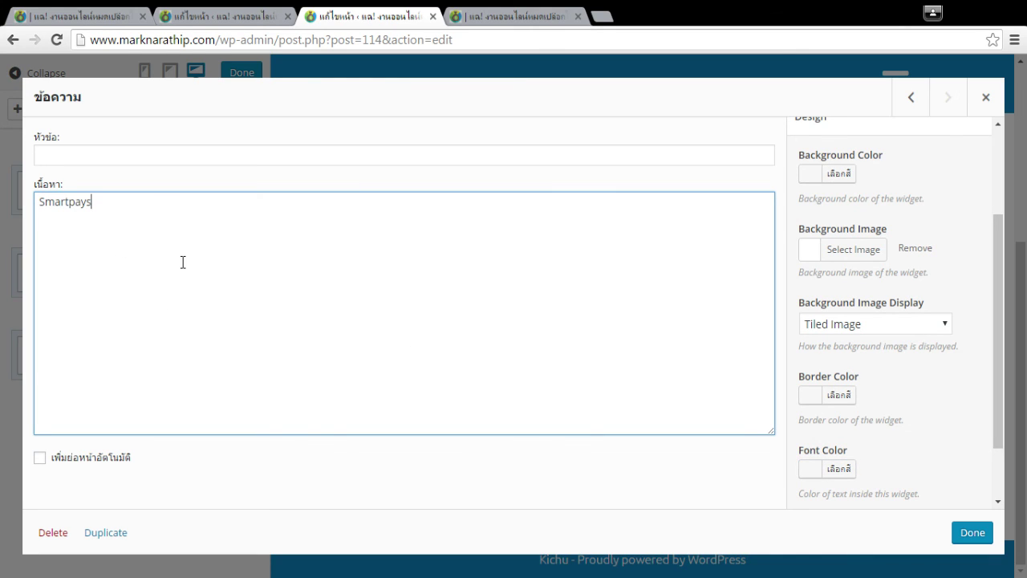
key(ctrl+a)
key(ctrl+c)
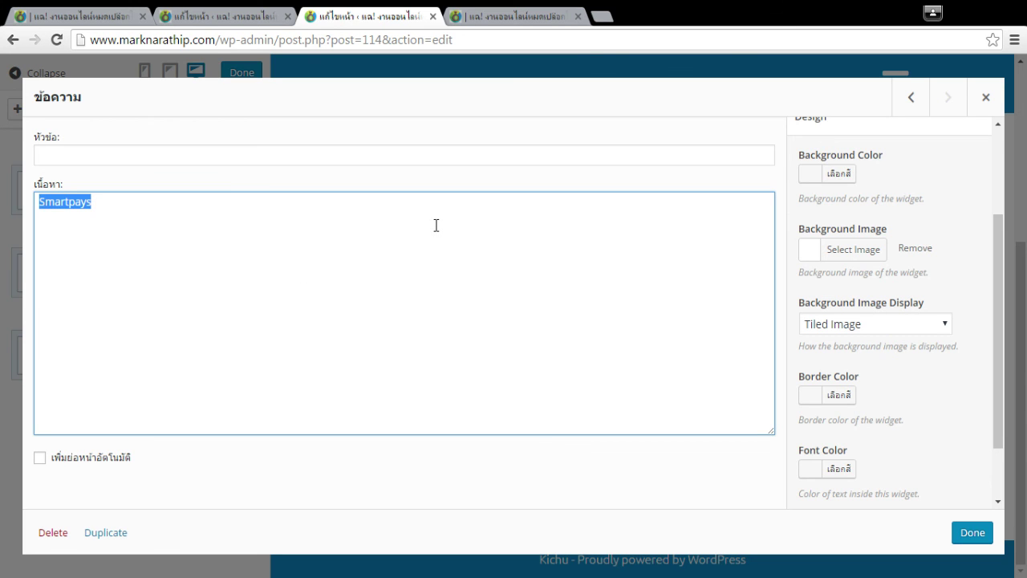
click(204, 16)
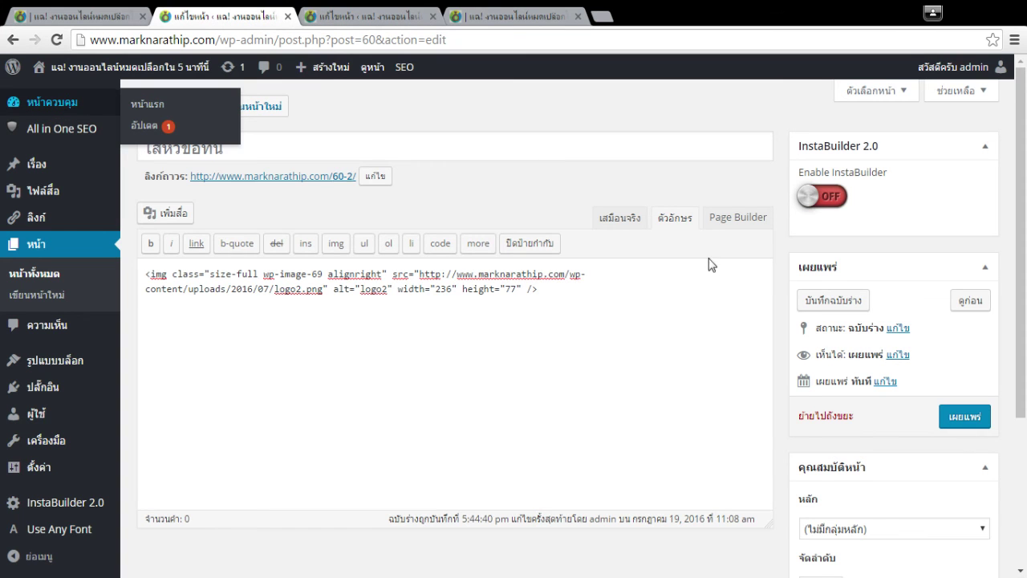
Delete the logo image markup and paste Smartpays into the empty editor.
click(619, 217)
click(446, 379)
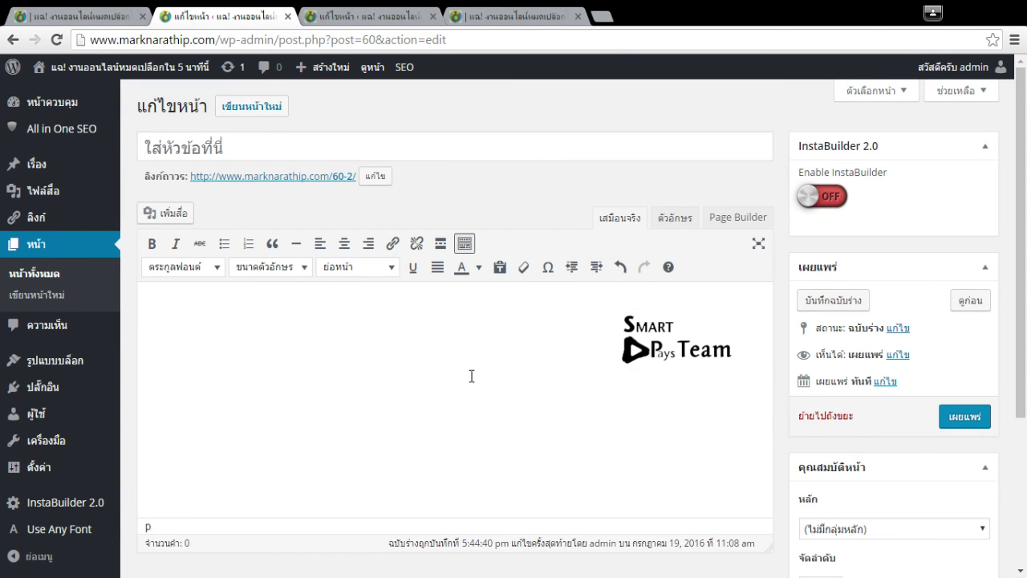
click(670, 219)
key(ctrl+a)
key(BackSpace)
click(620, 219)
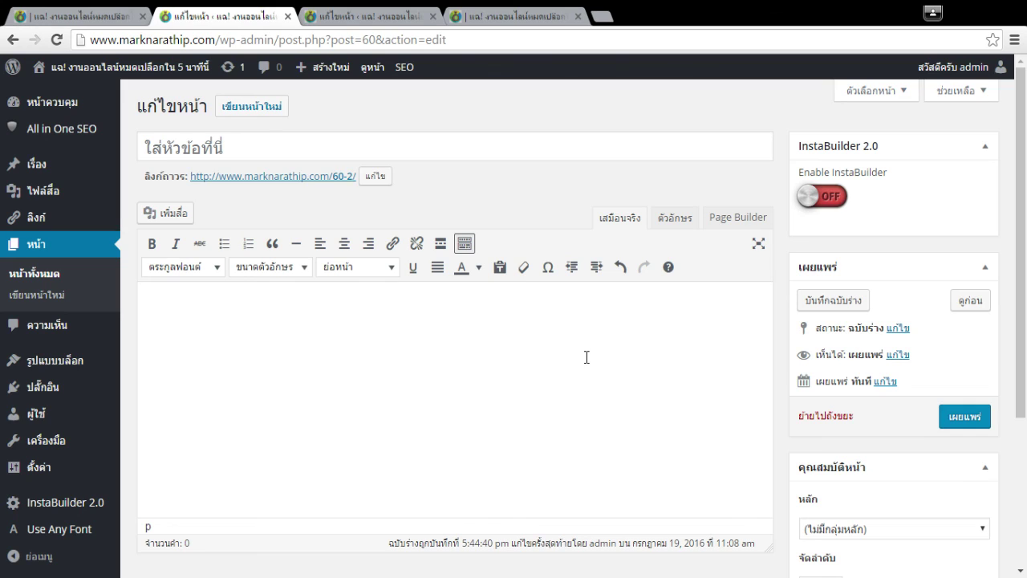
key(ctrl+v)
Set Smartpays in Supermarket font and colour the letters 'pays' red.
key(ctrl+a)
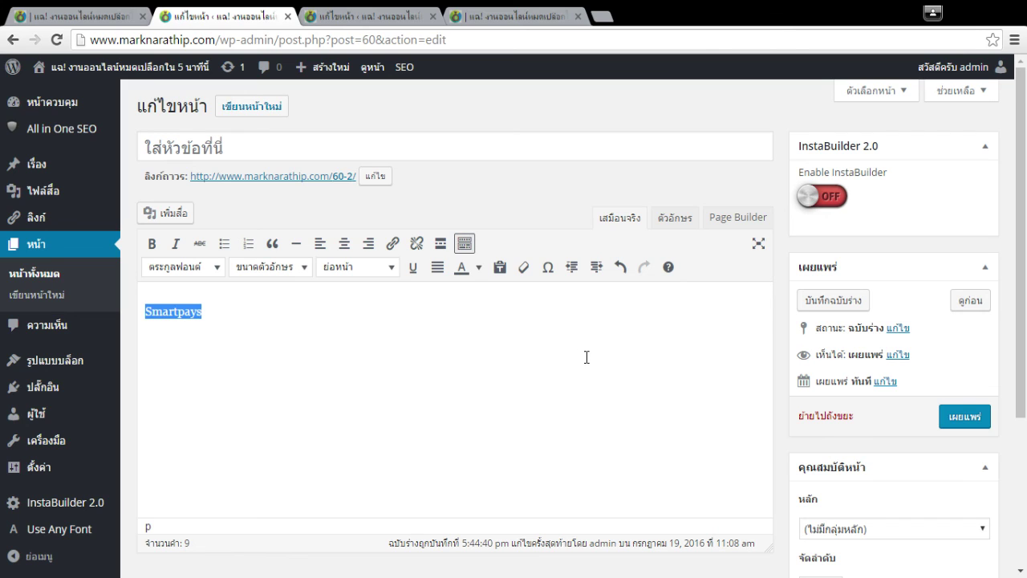
click(183, 268)
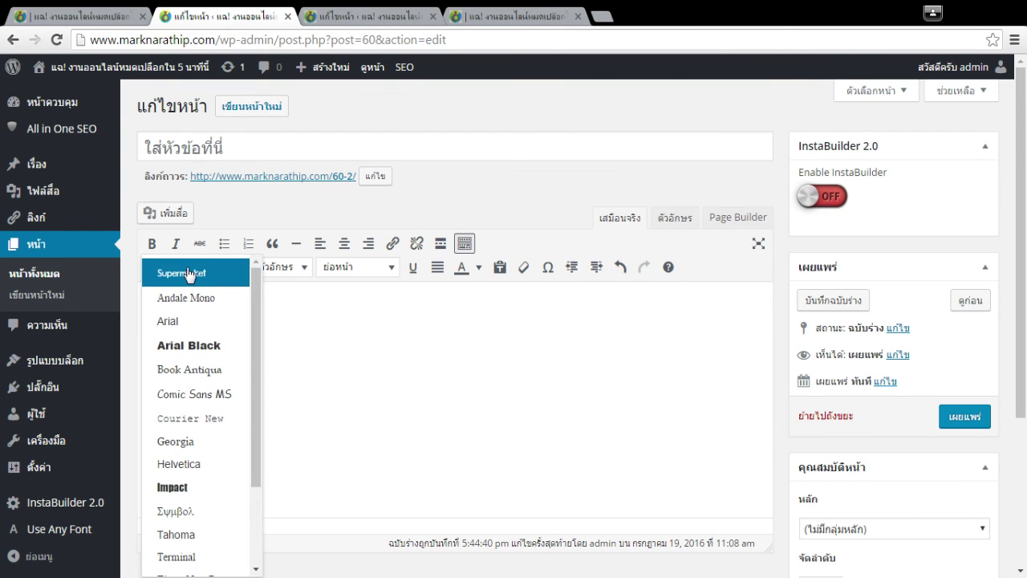
click(186, 274)
click(342, 350)
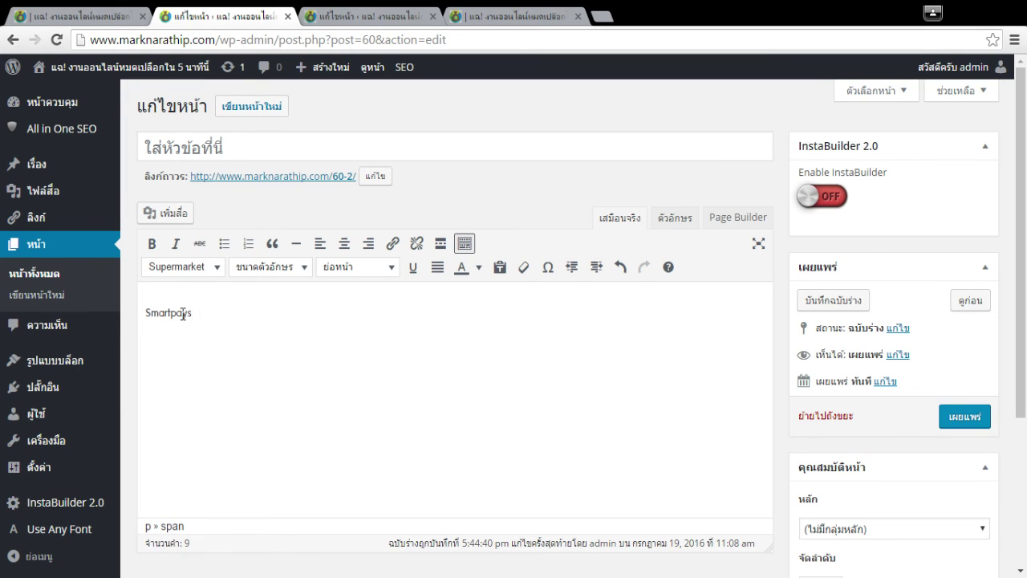
drag(171, 314, 207, 314)
click(478, 266)
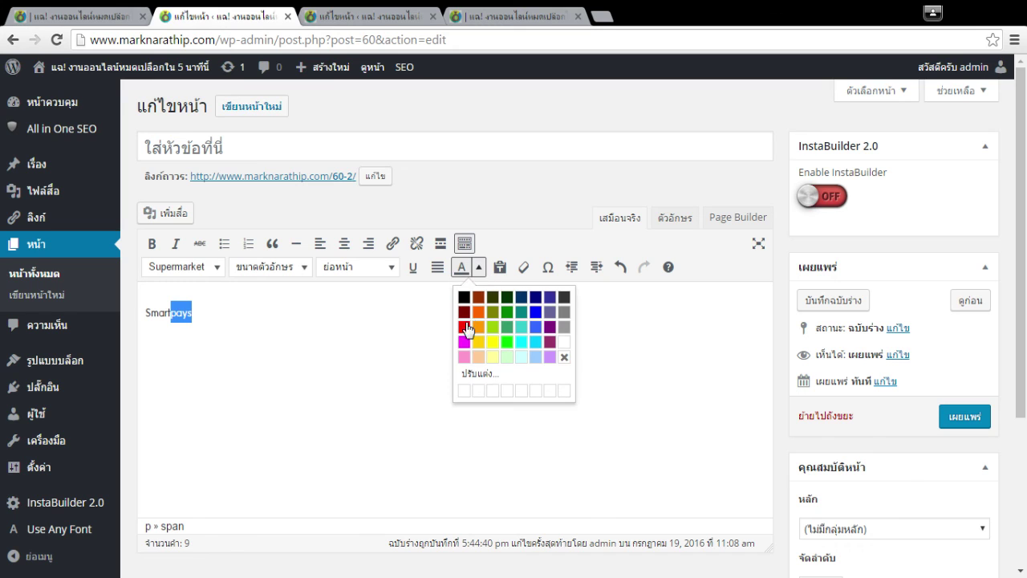
click(466, 328)
Colour 'Smart' blue and copy the styled Smartpays HTML markup.
drag(144, 314, 170, 314)
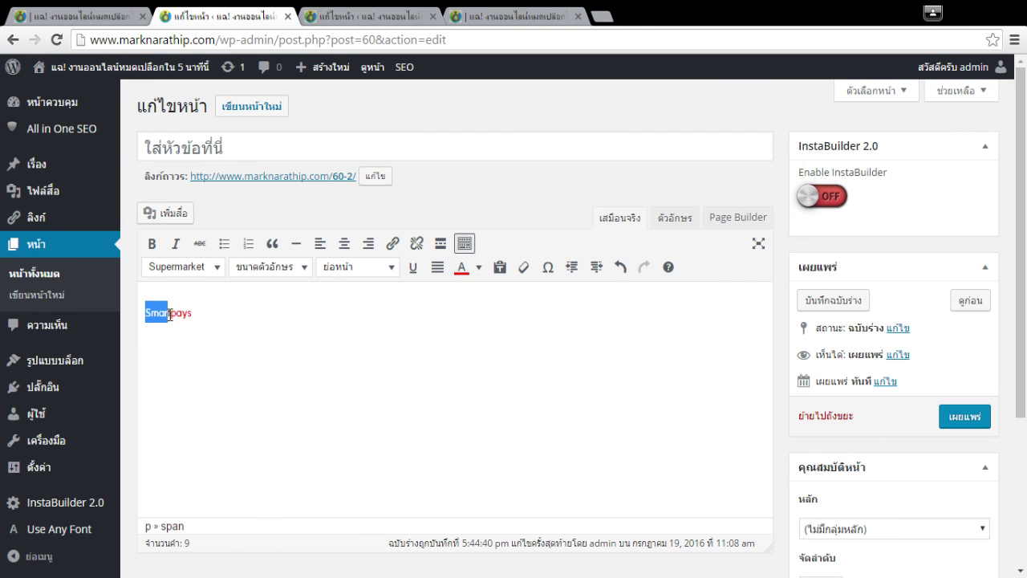
click(479, 266)
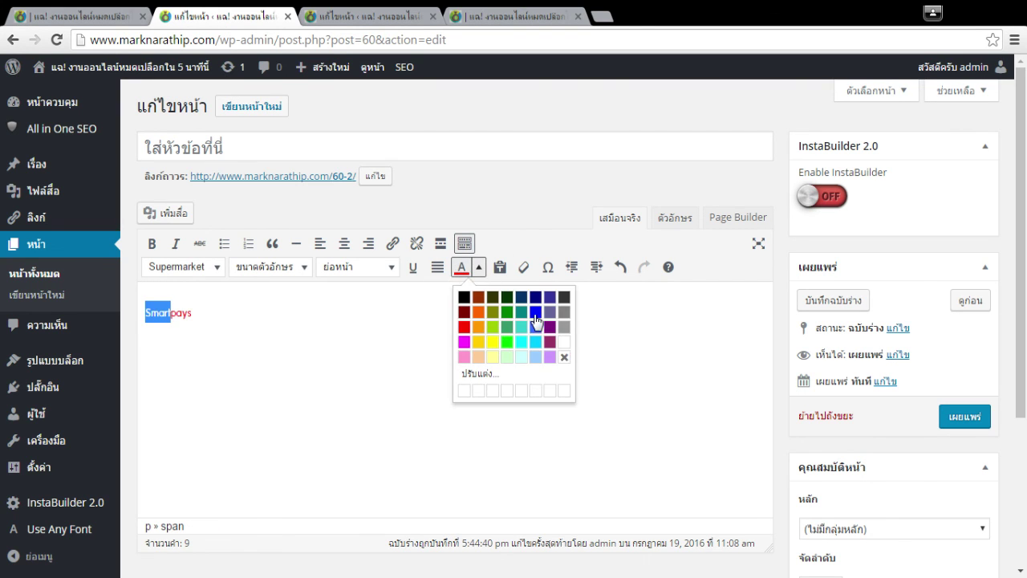
click(533, 323)
click(674, 217)
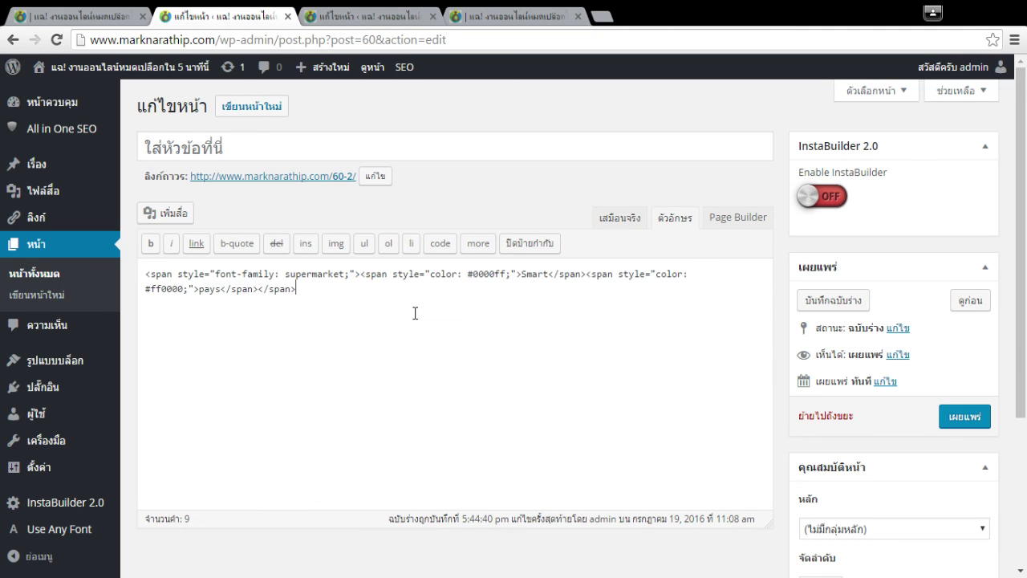
key(ctrl+a)
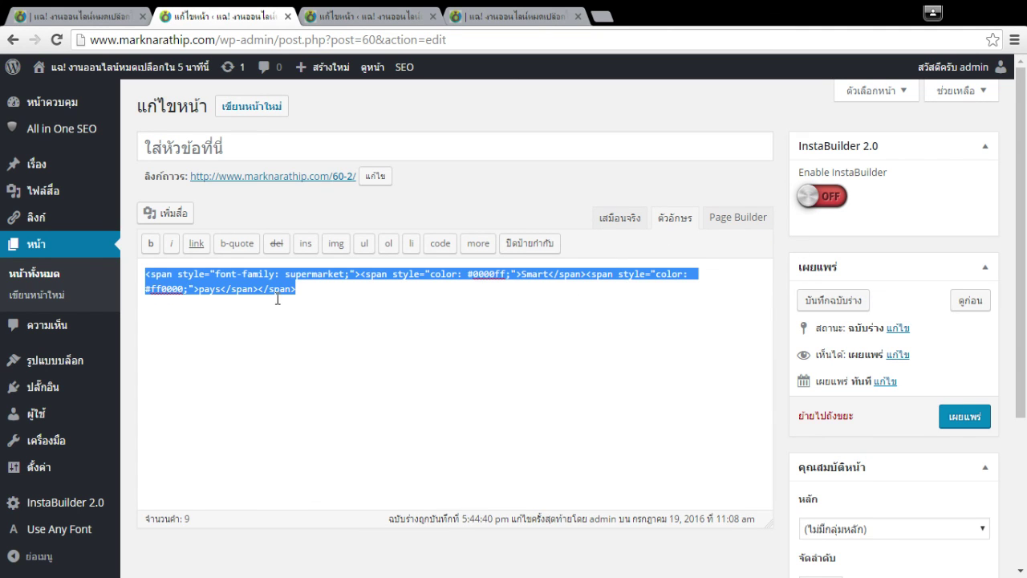
key(ctrl+c)
Paste the styled Smartpays markup into the bottom widget, save it, and check the row settings.
key(ctrl+Tab)
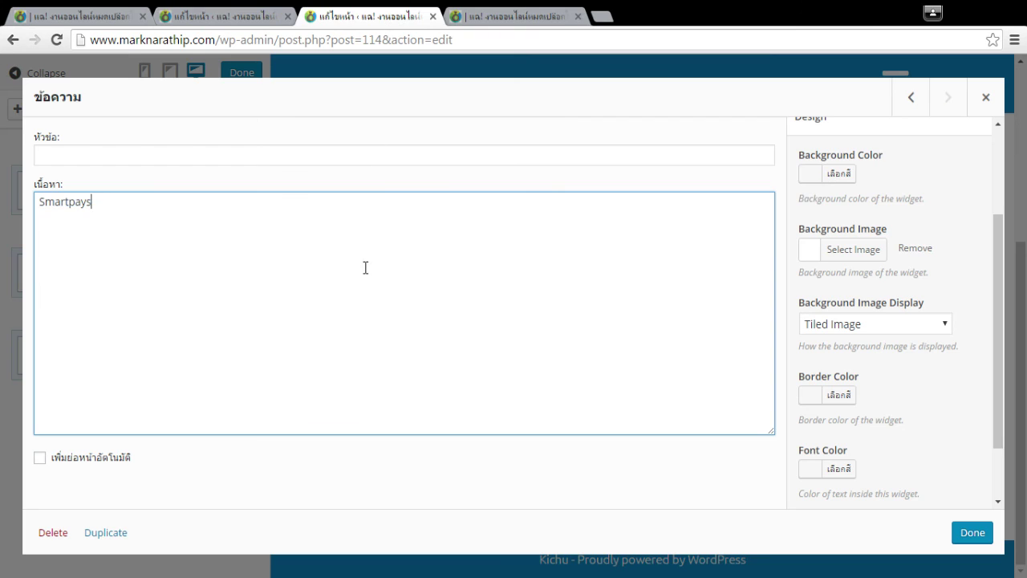
key(ctrl+v)
click(972, 532)
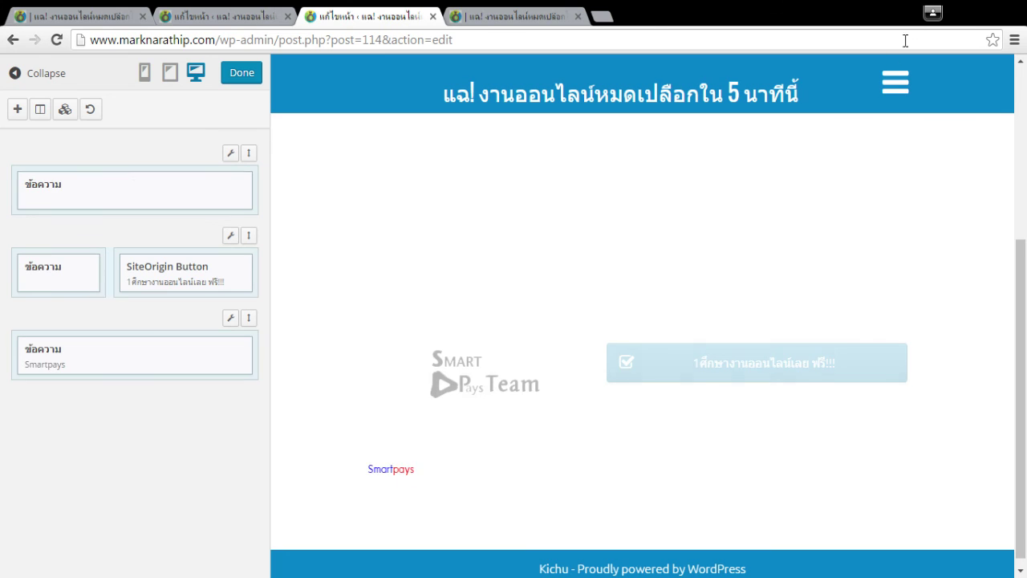
right_click(169, 358)
click(170, 353)
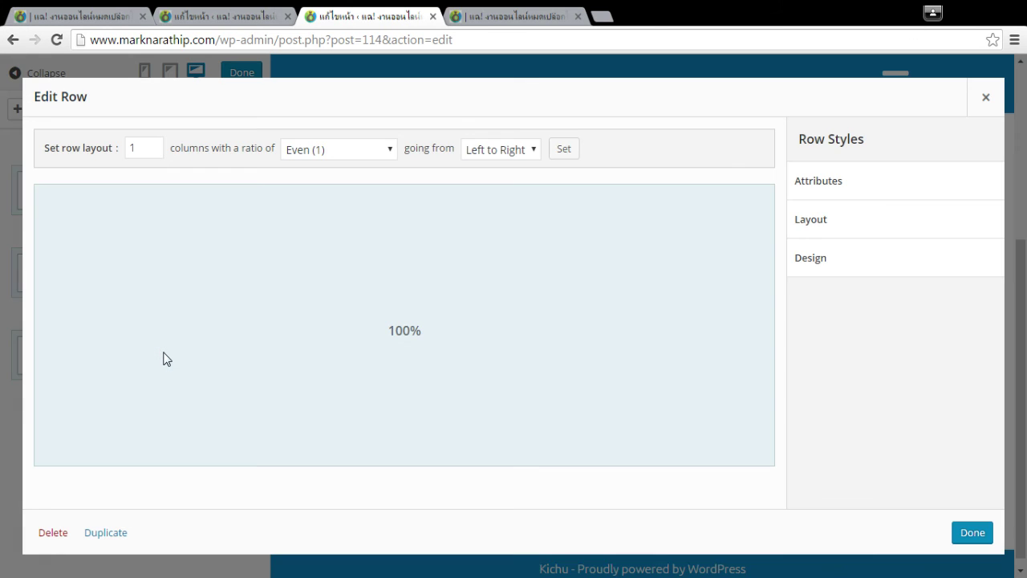
click(985, 98)
Wrap the widget's markup in <center></center> tags, save it, and close the Live Editor.
click(102, 354)
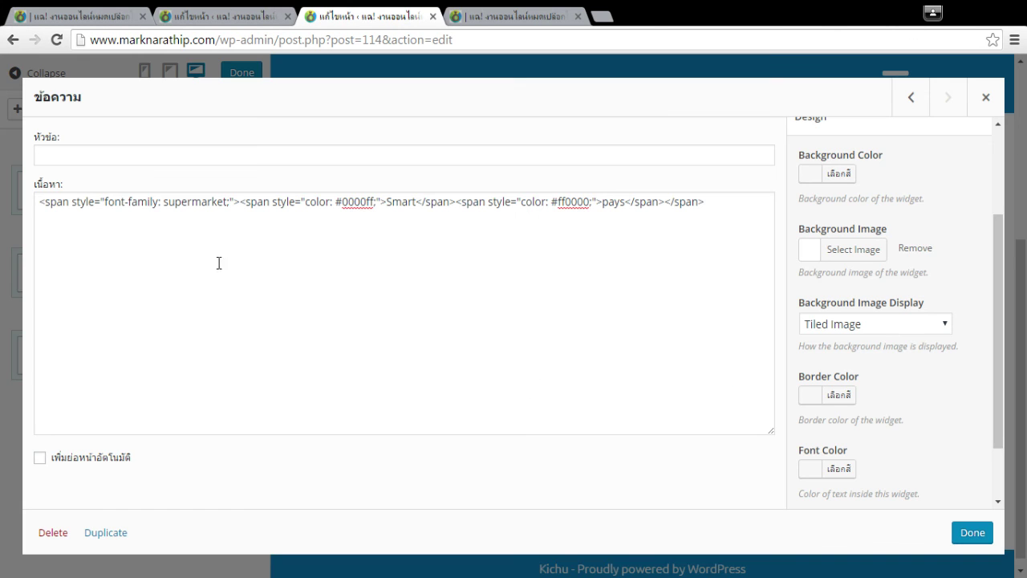
click(36, 201)
text(<p>)
key(BackSpace)
key(BackSpace)
text(>)
key(Left)
text(center)
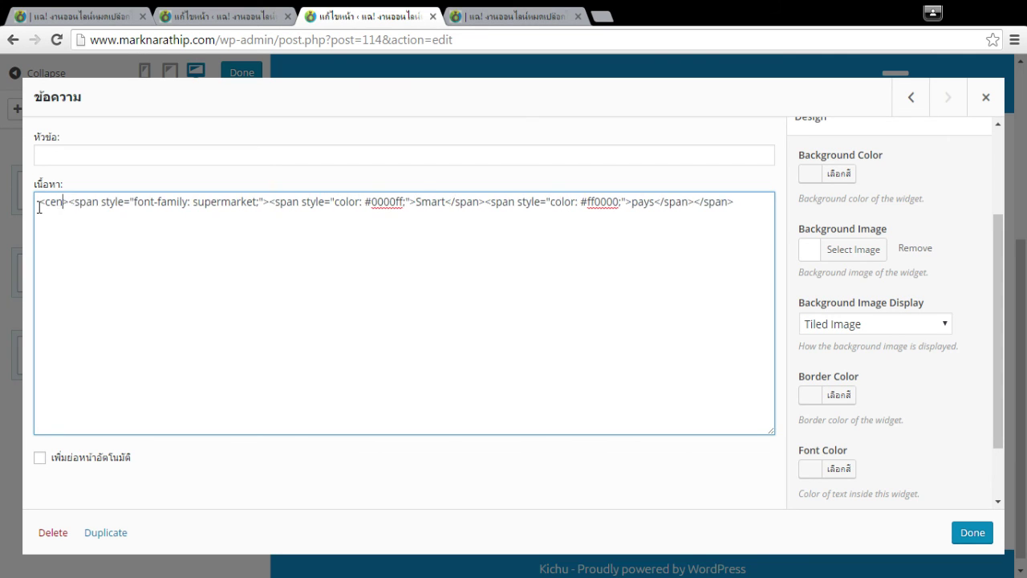
key(ctrl+a)
key(Right)
text(</ce)
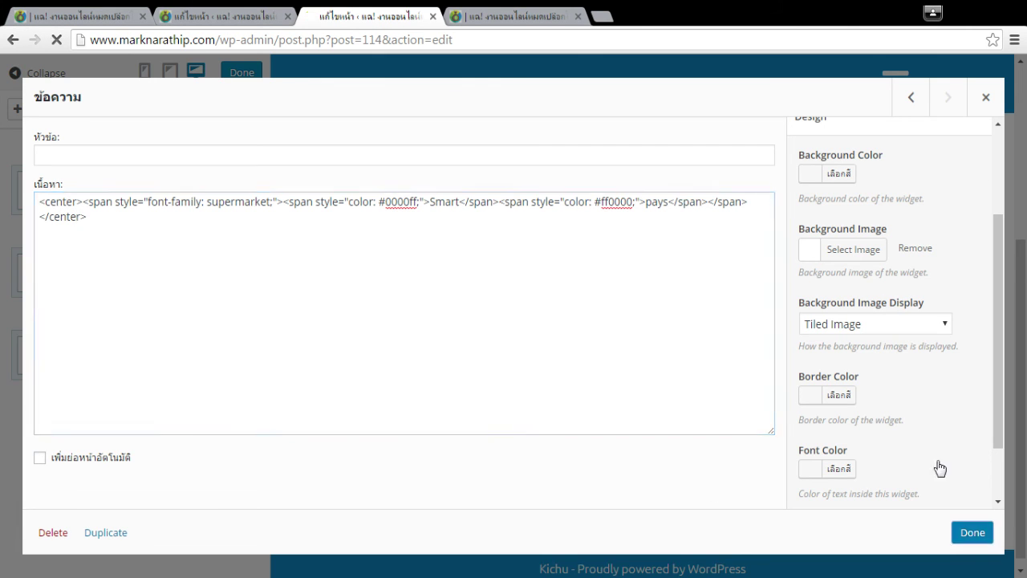
click(982, 533)
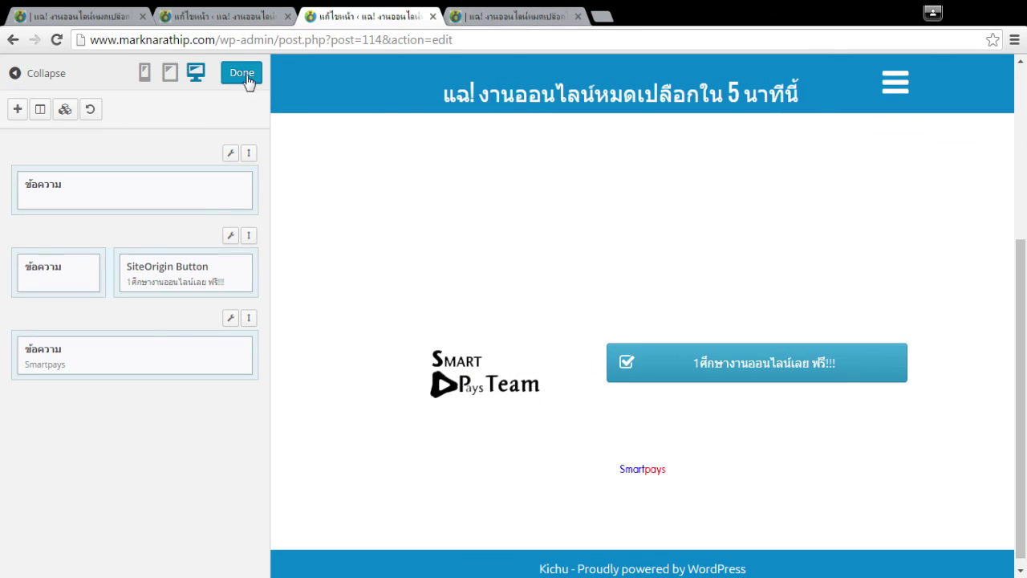
click(243, 76)
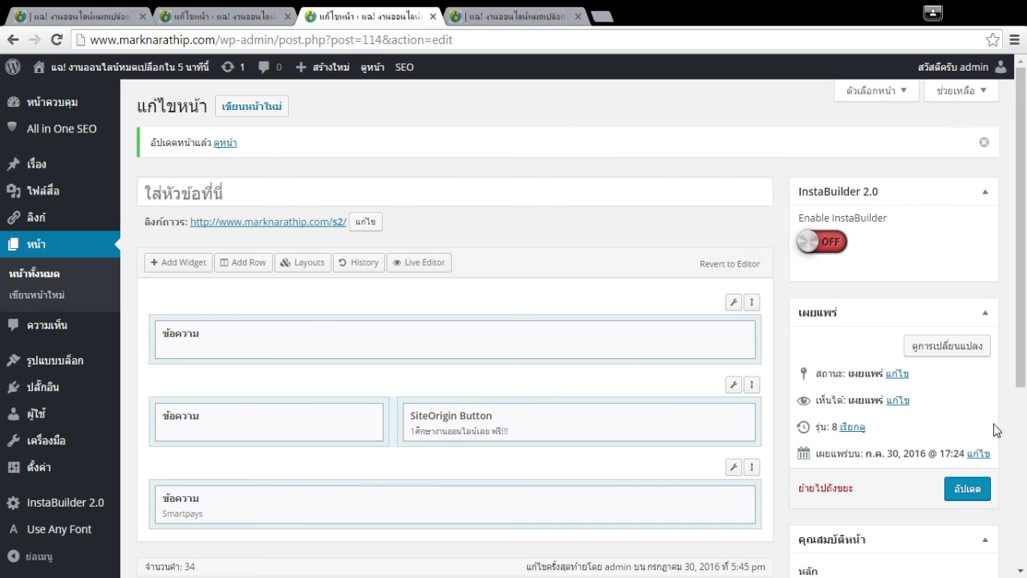
Update the page, then reload marknarathip.com/s2/ and scroll to the centred Smartpays line.
click(967, 488)
click(510, 16)
key(F5)
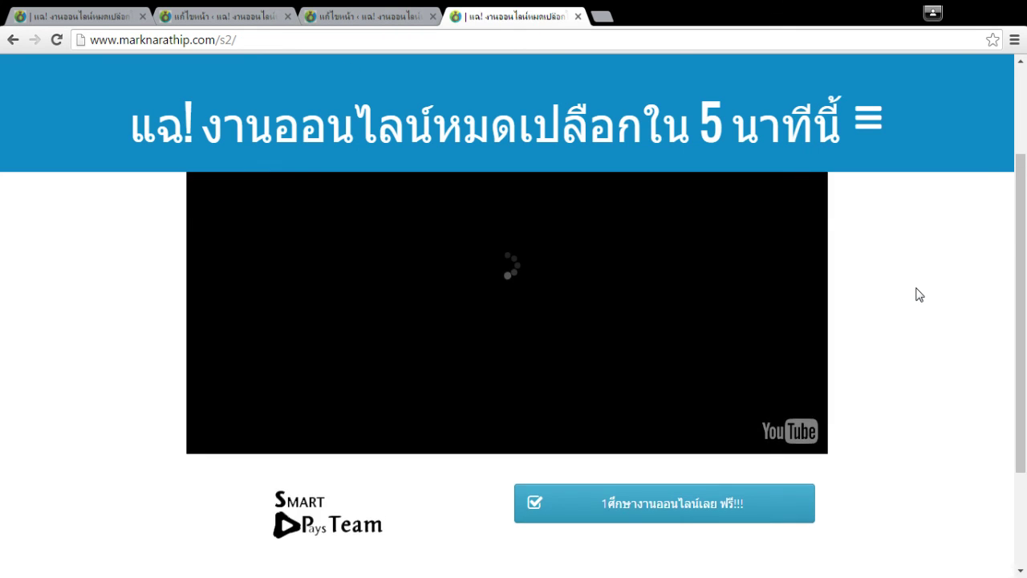
scroll(900, 340, down, 4)
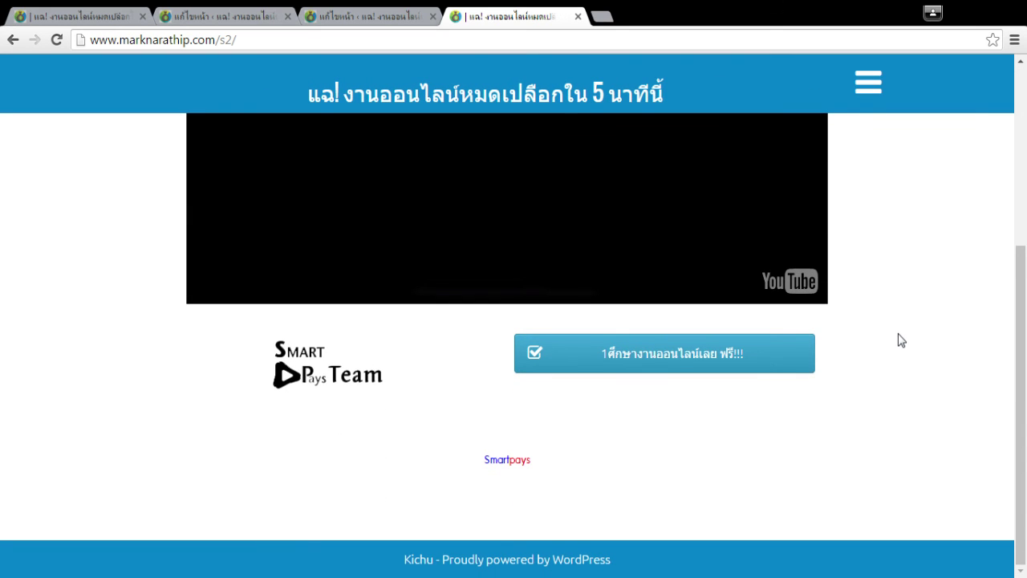
scroll(900, 341, up, 4)
scroll(900, 340, down, 4)
key(ctrl+u)
scroll(775, 240, down, 8)
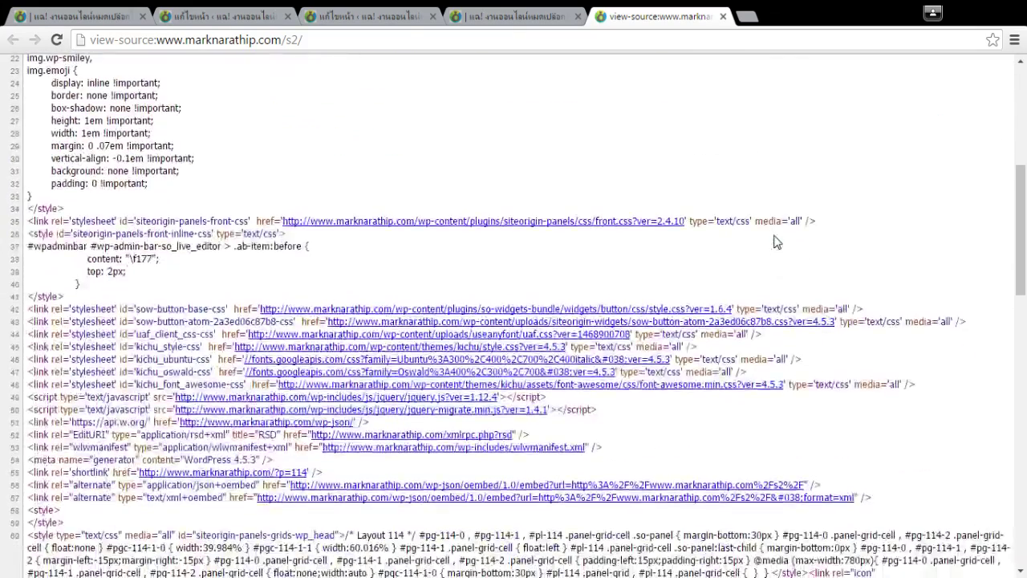
scroll(50, 191, up, 2)
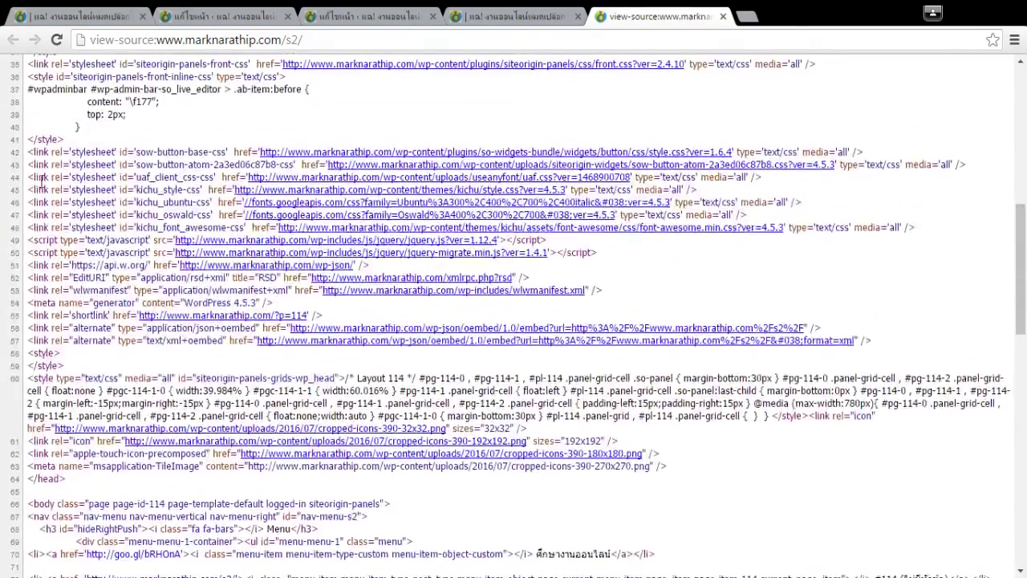
drag(54, 164, 77, 341)
click(111, 361)
scroll(113, 359, up, 2)
scroll(113, 358, up, 5)
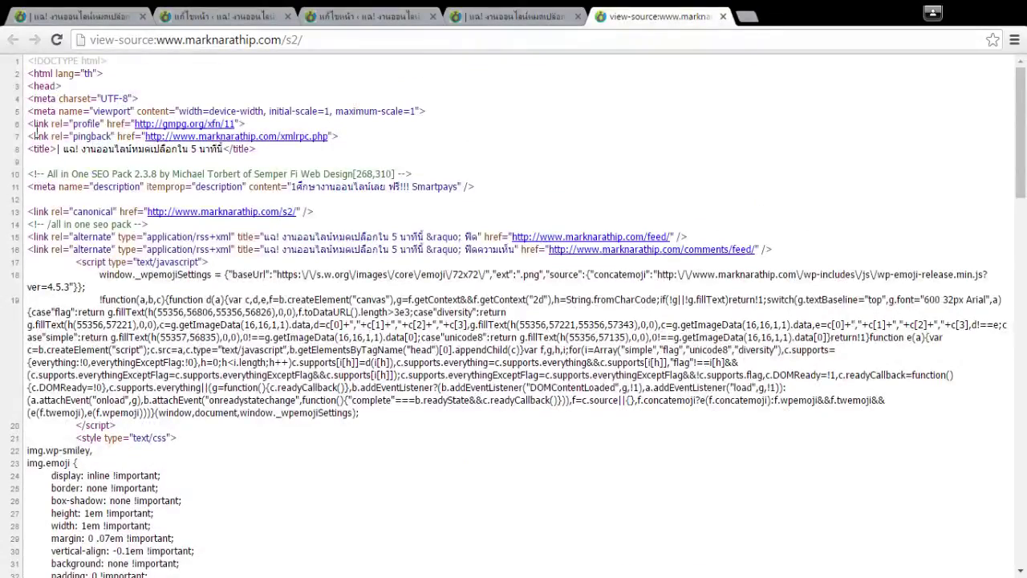
drag(95, 190, 243, 426)
scroll(96, 216, down, 6)
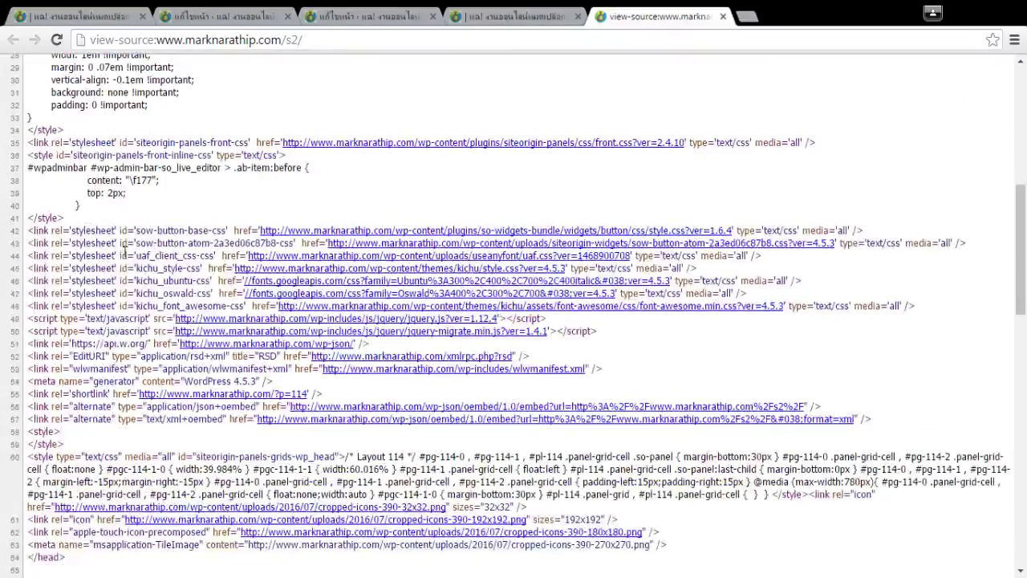
scroll(390, 292, down, 4)
scroll(390, 291, down, 1)
scroll(827, 303, down, 4)
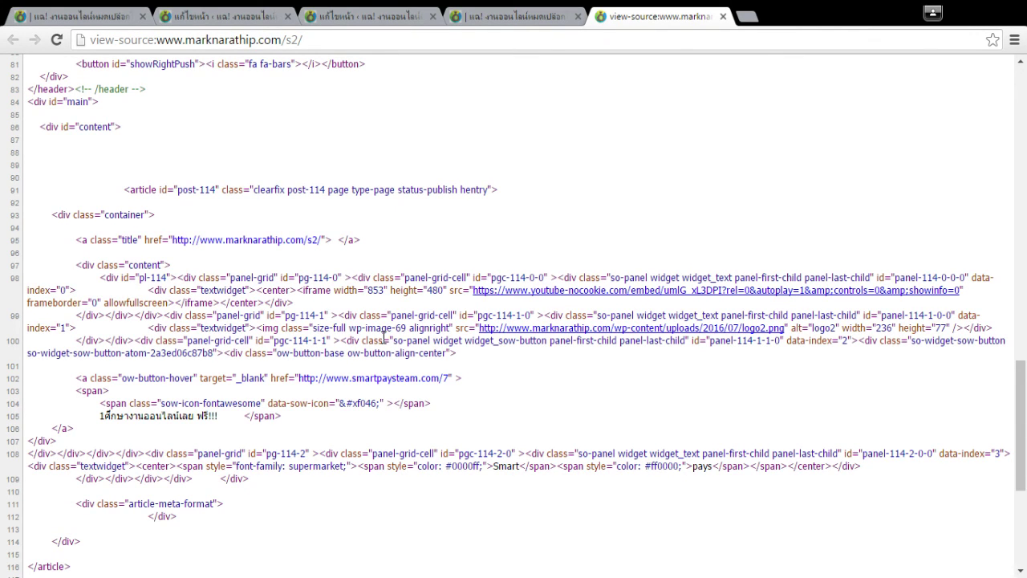
scroll(383, 335, down, 4)
click(269, 528)
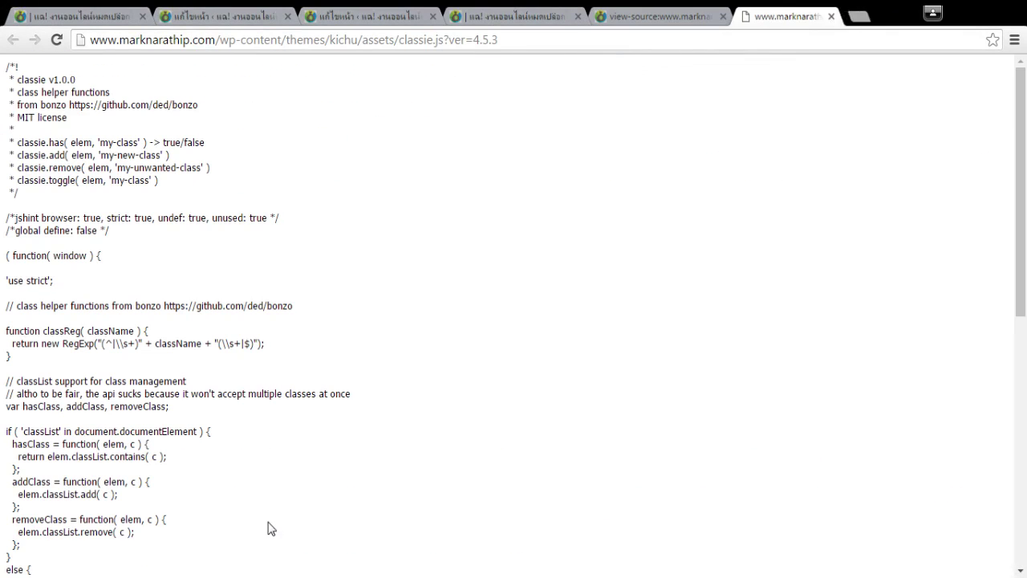
click(831, 16)
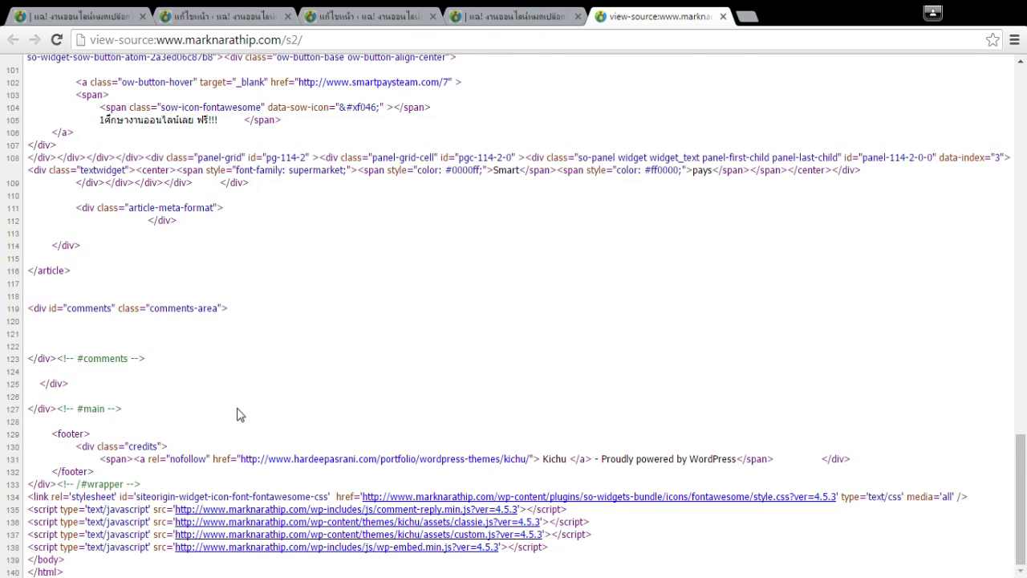
scroll(239, 413, up, 6)
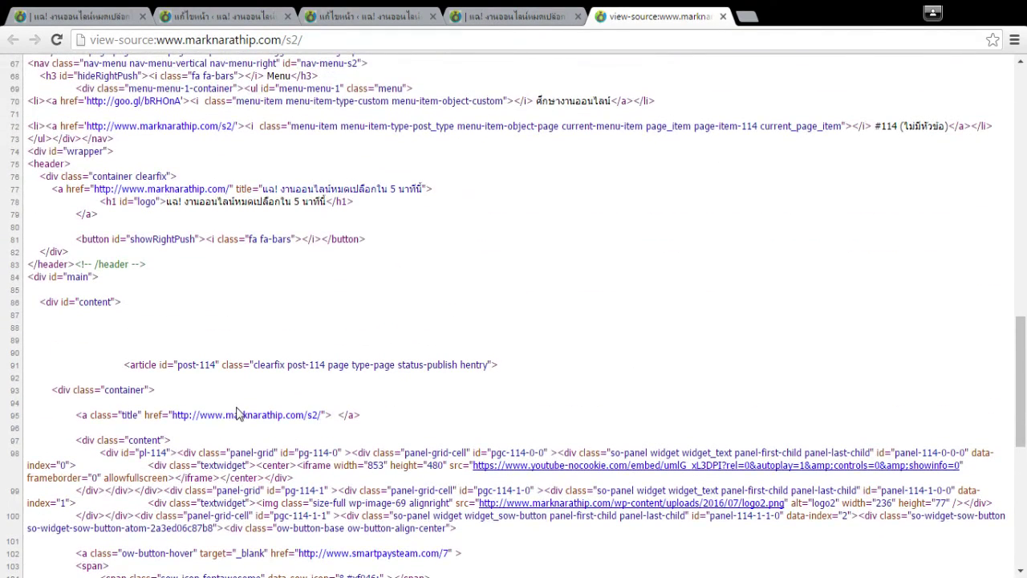
click(487, 15)
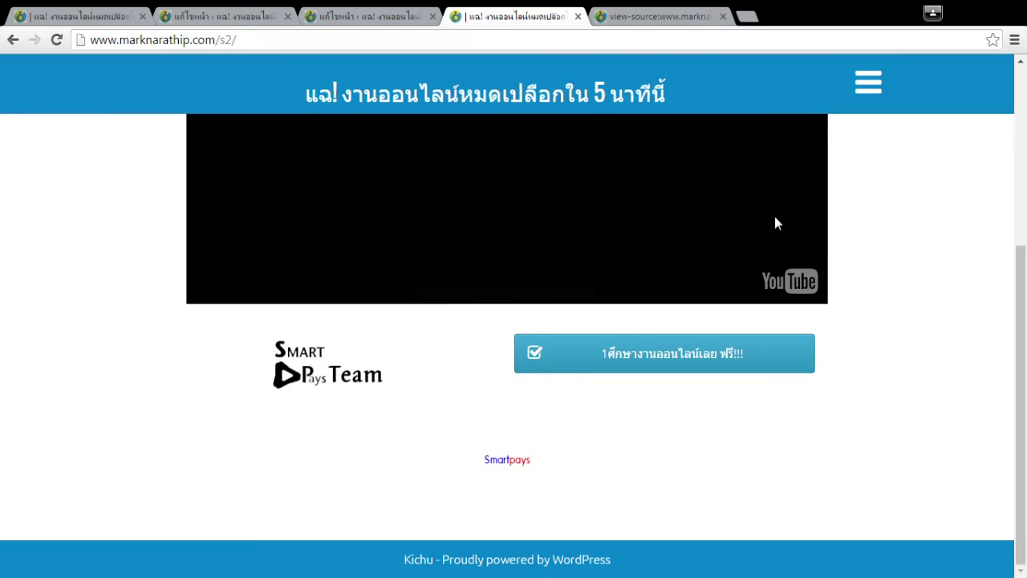
click(642, 14)
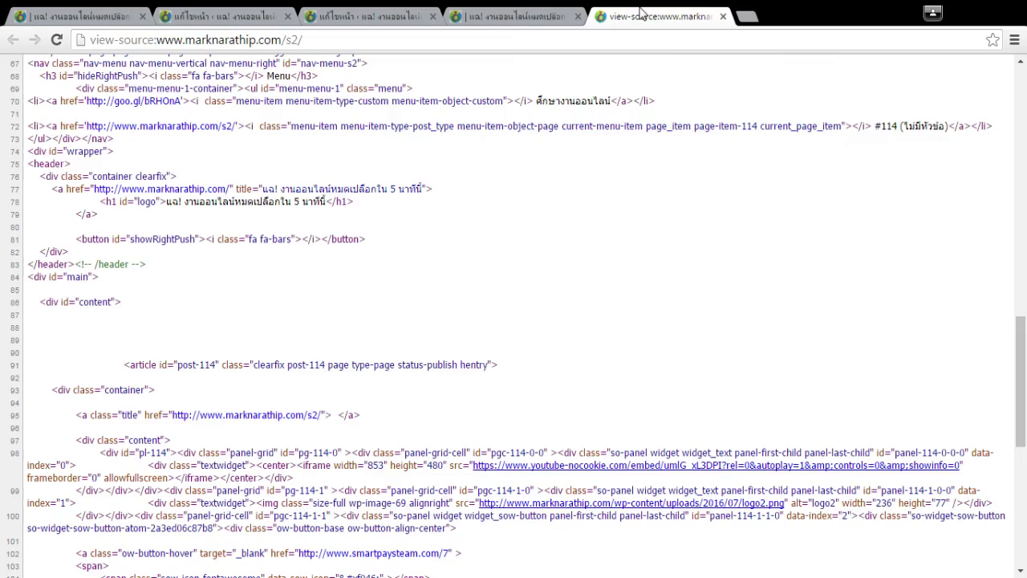
scroll(661, 241, up, 10)
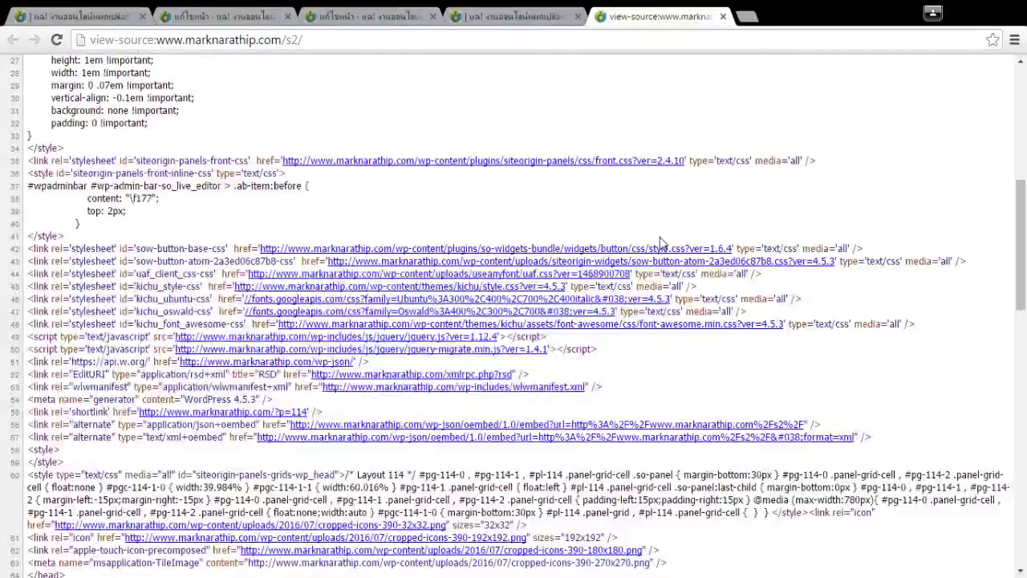
scroll(661, 241, up, 5)
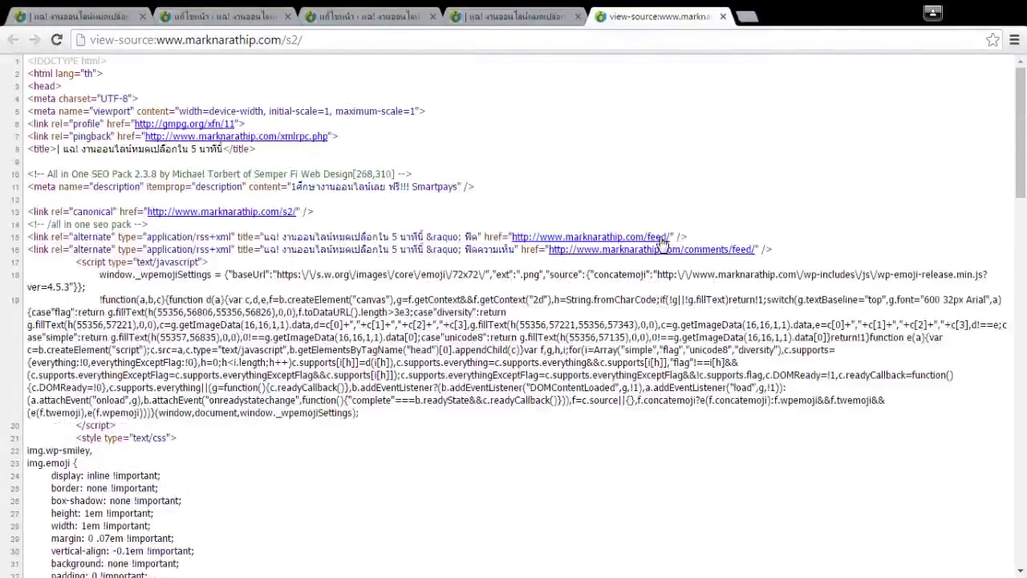
click(541, 14)
Close the source view and test the blue call-to-action button on the live page.
middle_click(625, 12)
scroll(949, 339, up, 3)
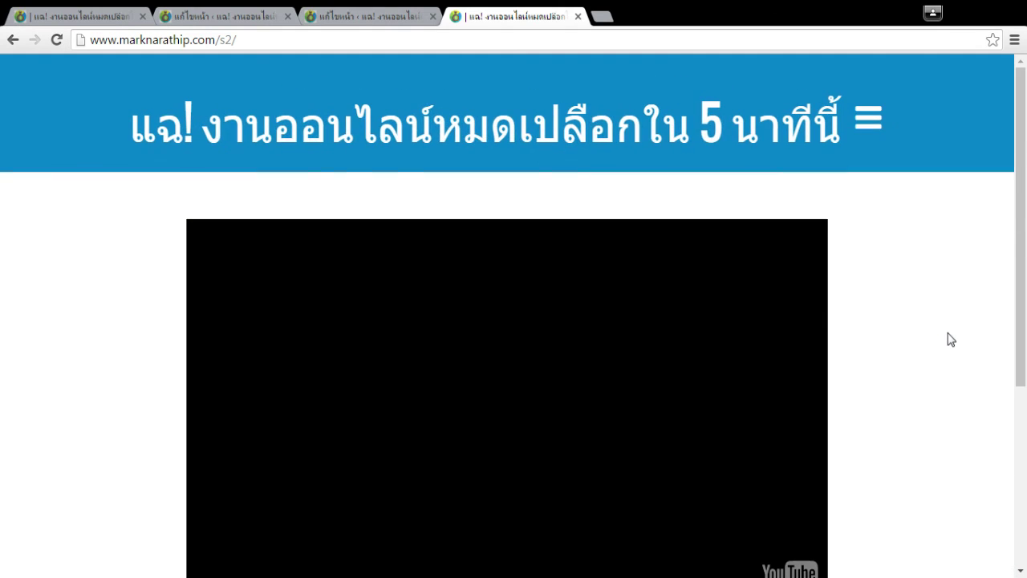
scroll(947, 338, down, 3)
scroll(955, 361, up, 3)
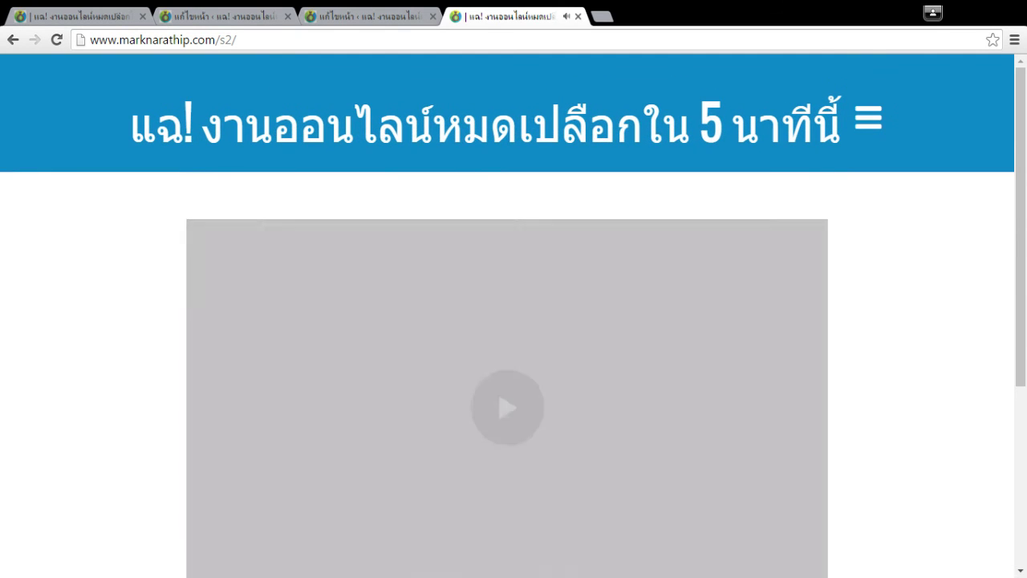
scroll(1000, 318, down, 3)
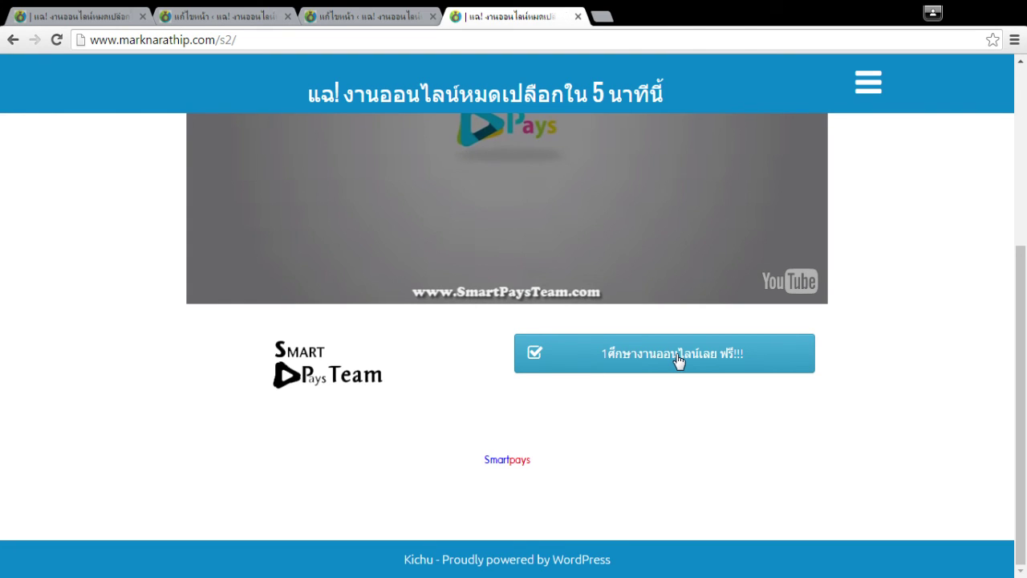
click(678, 361)
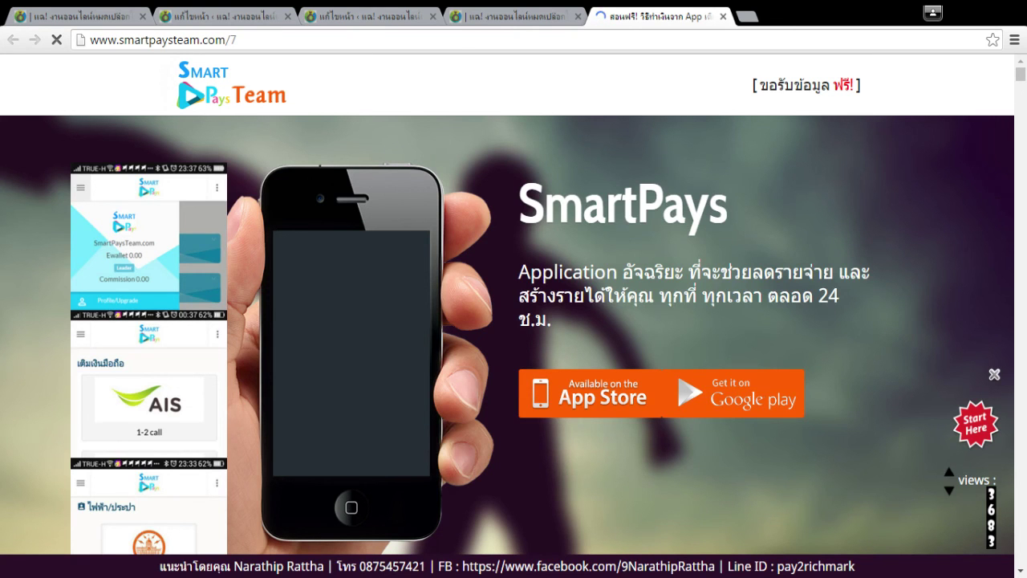
double_click(259, 566)
scroll(363, 370, down, 2)
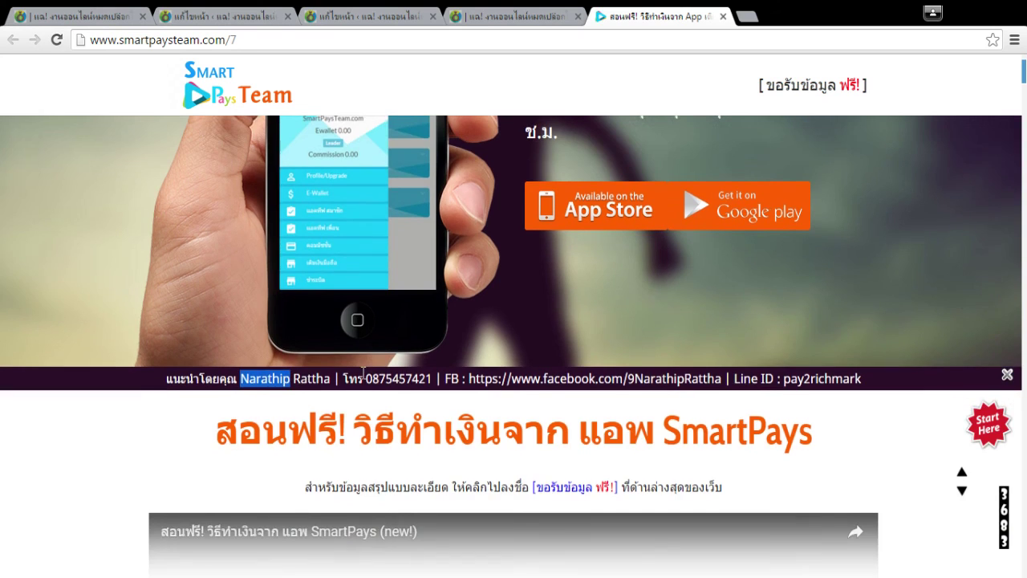
scroll(569, 481, down, 2)
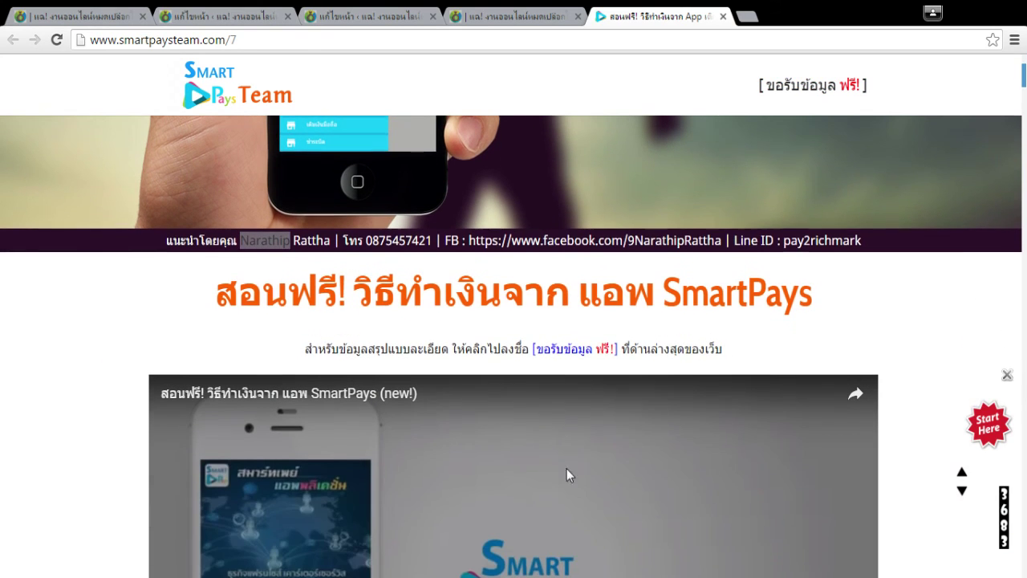
middle_click(670, 11)
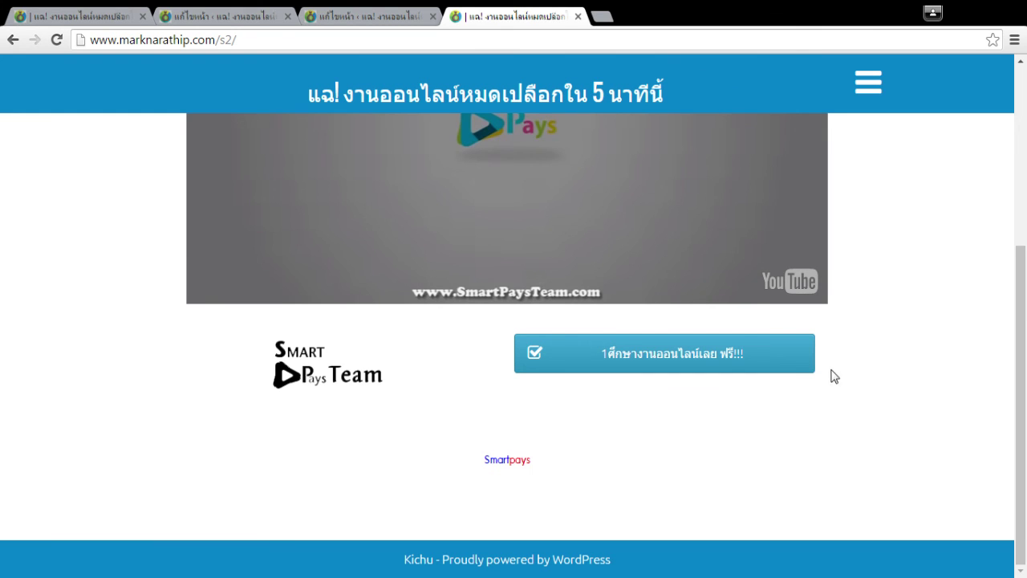
scroll(966, 265, up, 4)
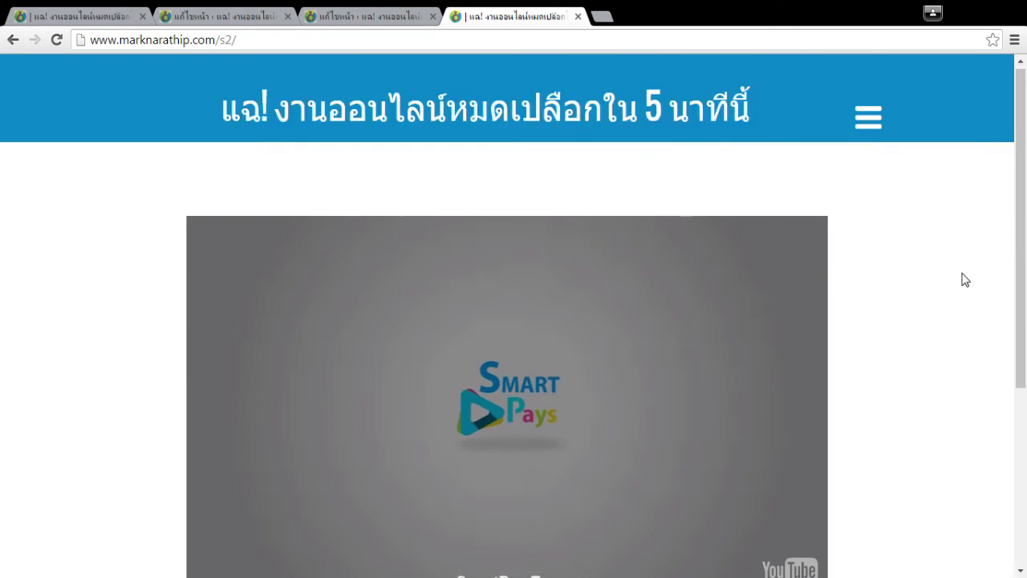
scroll(966, 273, down, 3)
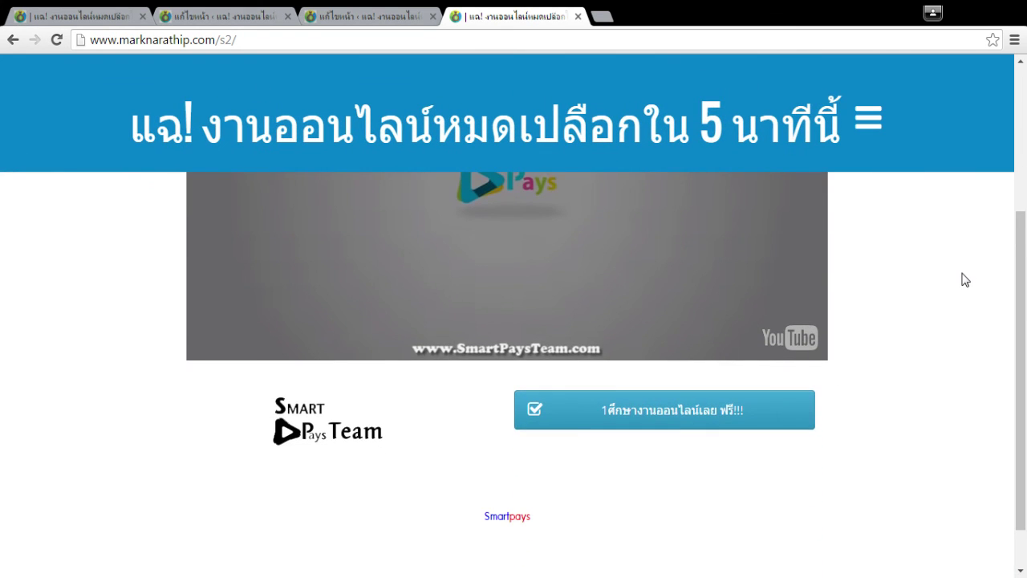
scroll(965, 279, up, 3)
scroll(966, 280, down, 3)
Load tanagob.com in a new tab, then correct the address to tanagon.com.
click(602, 16)
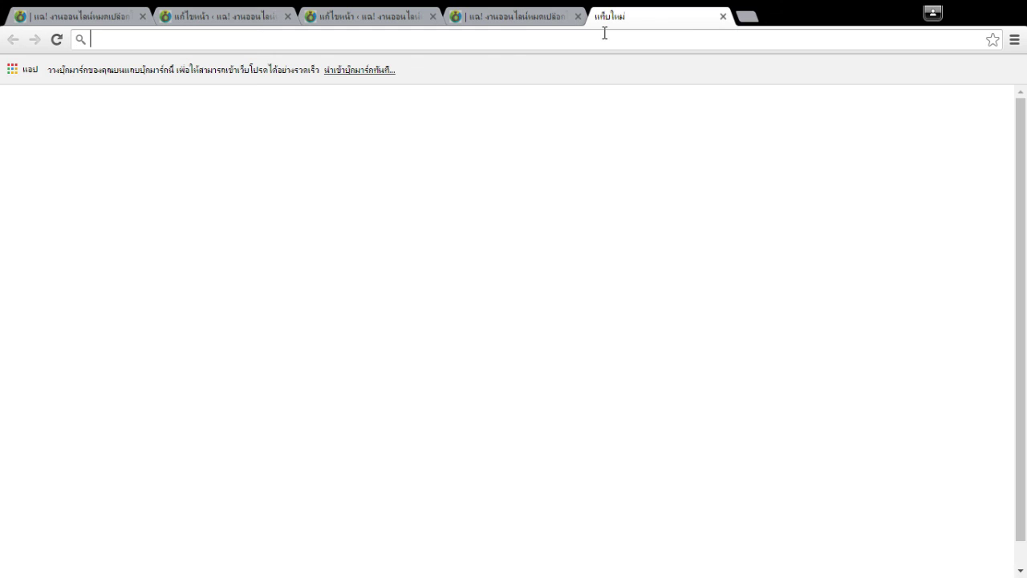
text(tanagob.c)
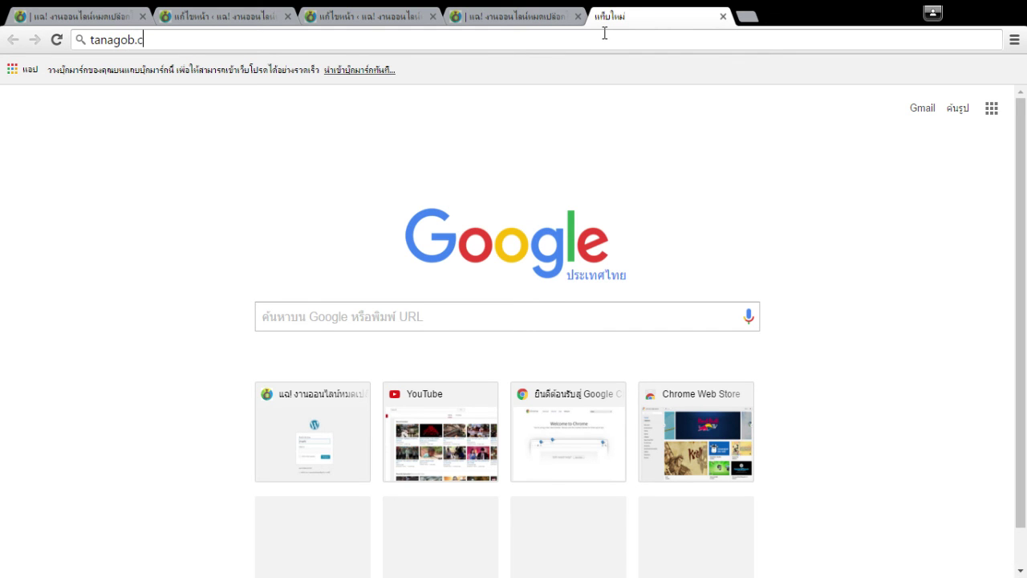
text(om)
key(Return)
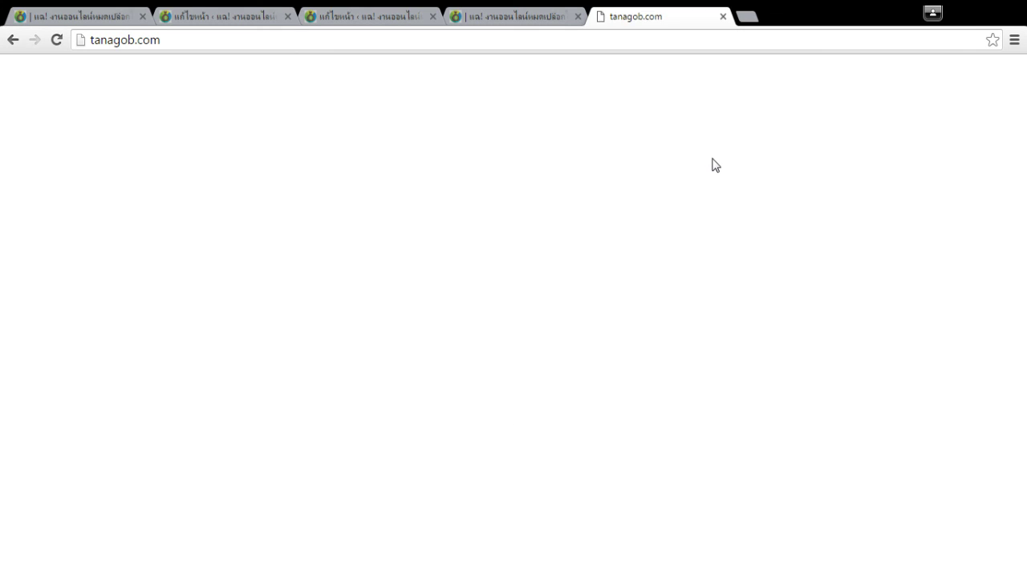
click(131, 41)
click(149, 40)
drag(134, 40, 128, 46)
text(n)
key(Return)
click(205, 46)
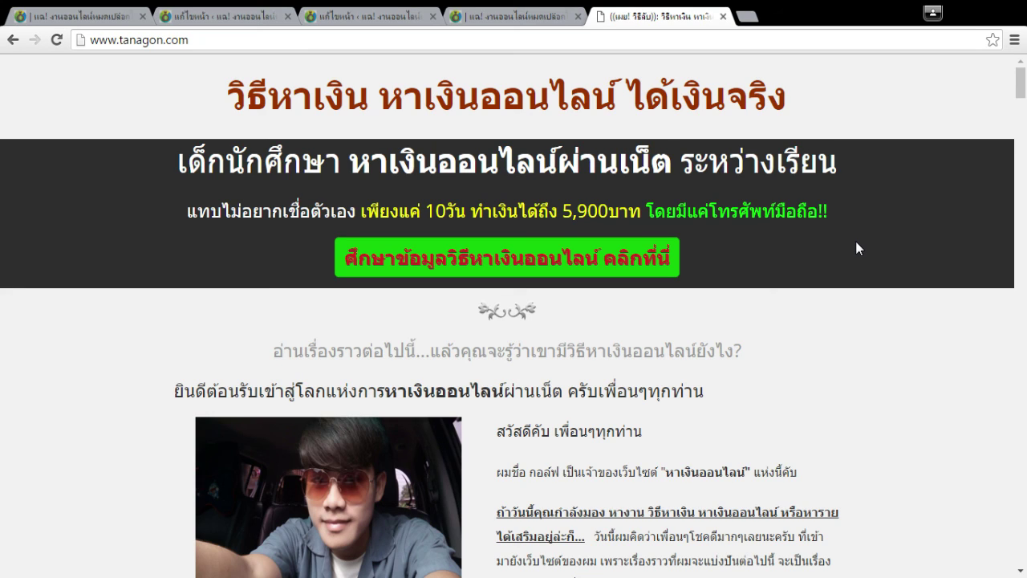
Search Google for the tanagon.com headline phrase 'หาเงินออนไลน์ผ่านเน็ต'.
drag(369, 162, 672, 163)
key(ctrl+c)
click(757, 36)
key(ctrl+t)
key(ctrl+v)
key(Return)
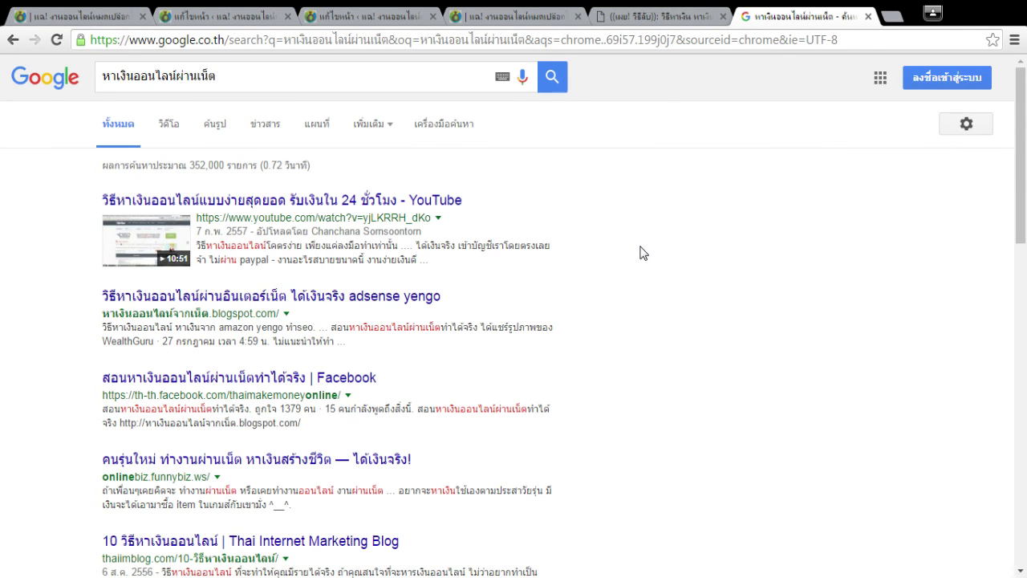
Compare the tanagon.com page with the earlier Google results, then close that results tab.
click(658, 16)
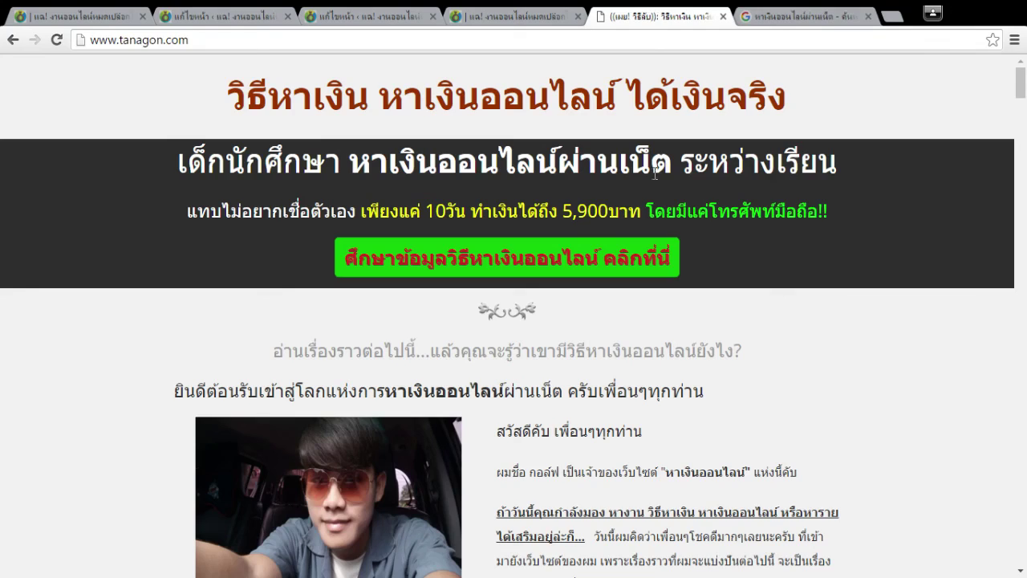
scroll(663, 213, down, 1)
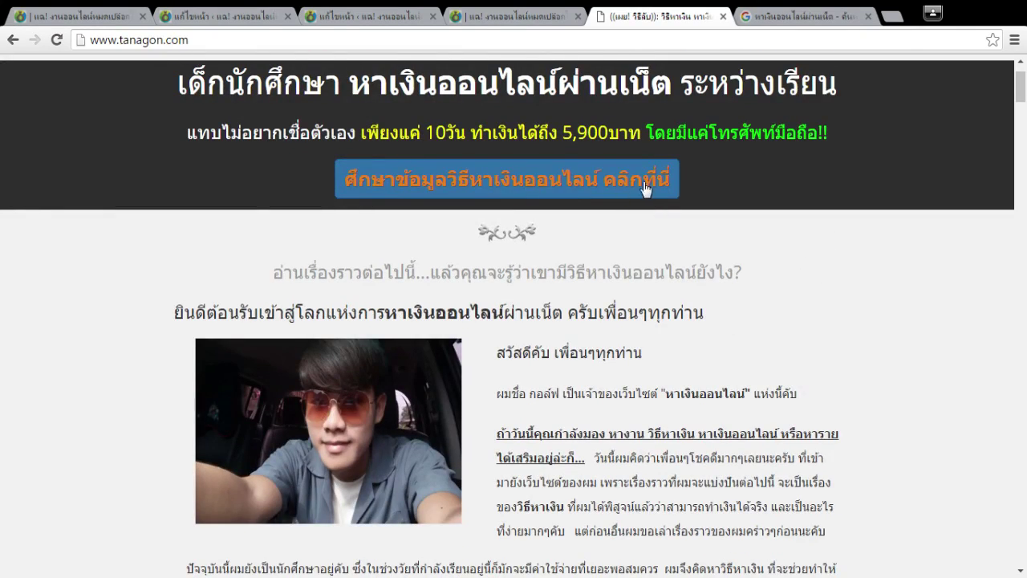
scroll(634, 187, up, 1)
click(802, 16)
scroll(559, 323, down, 5)
scroll(560, 324, down, 1)
key(ctrl+w)
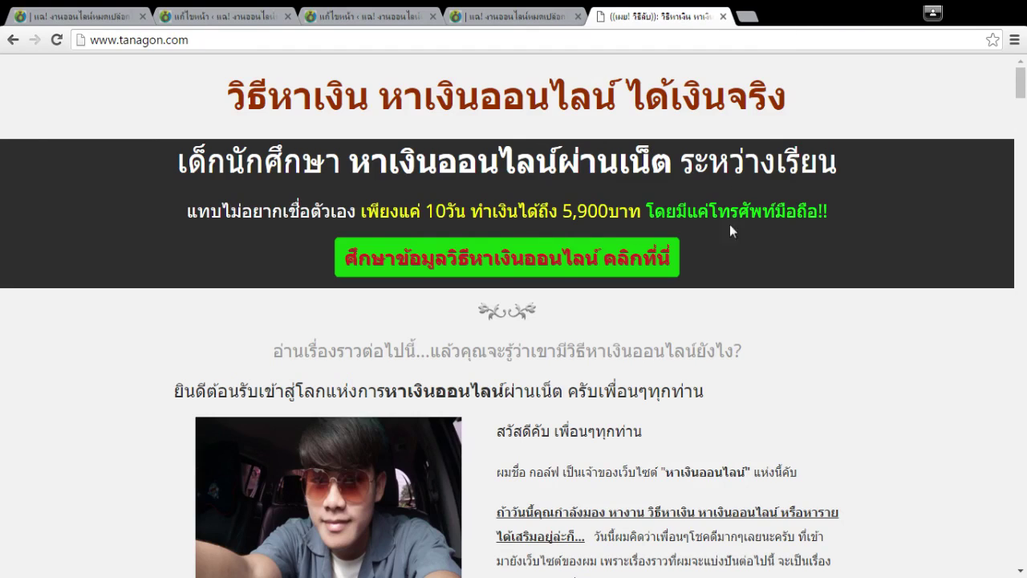
Copy the heading phrase หาเงินออนไลน์ and search Google for it in a new tab.
drag(386, 99, 611, 90)
key(ctrl+c)
key(ctrl+t)
key(ctrl+v)
key(Return)
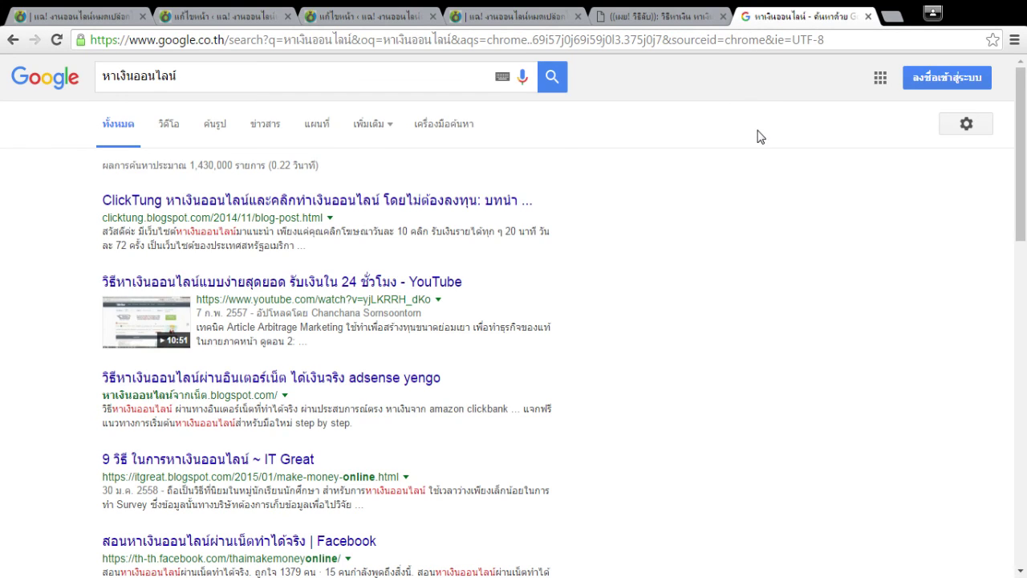
Check the tanagon.com site address, then return to the หาเงินออนไลน์ results.
key(ctrl+shift+Tab)
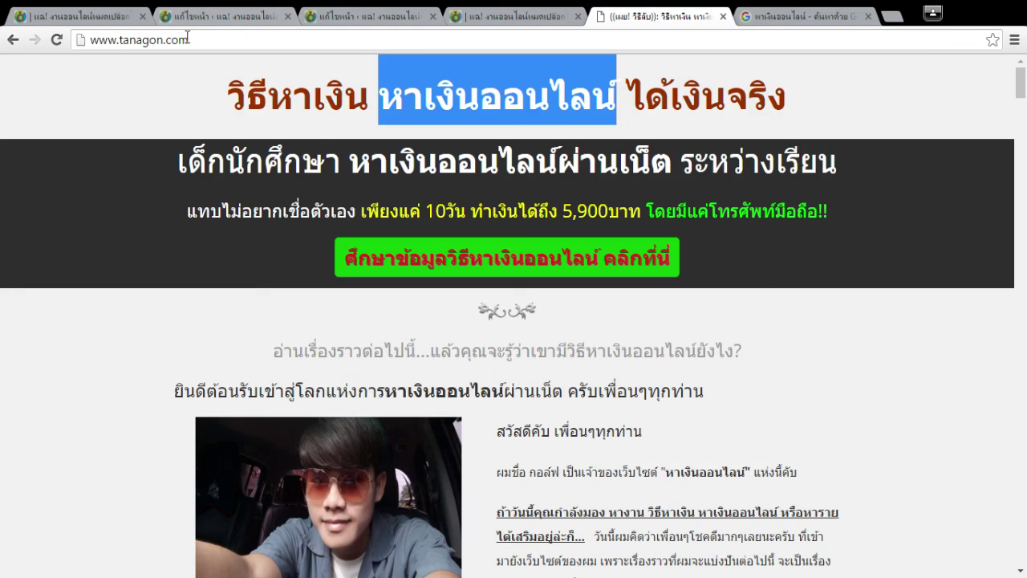
click(109, 40)
drag(190, 41, 122, 40)
click(767, 40)
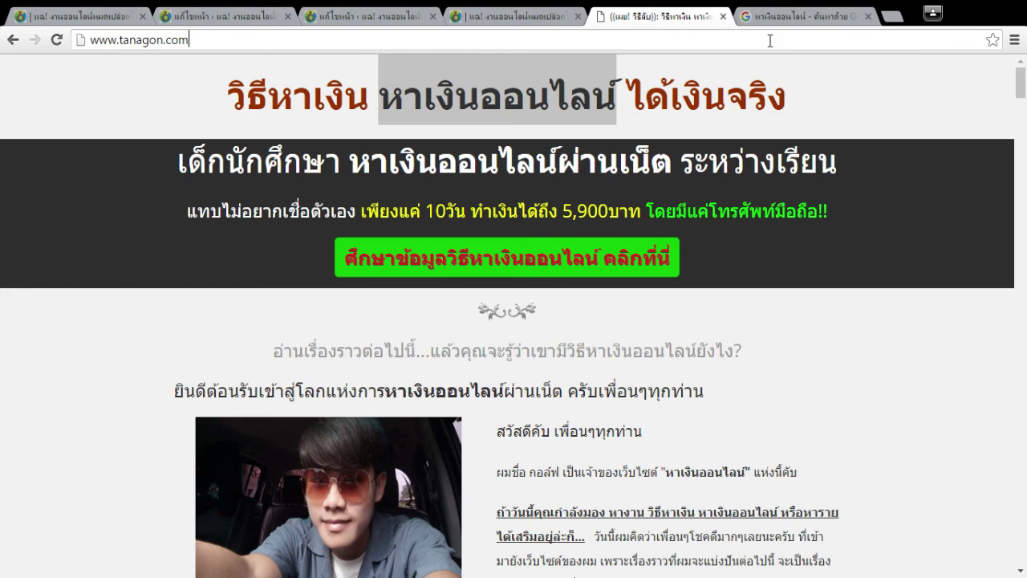
key(ctrl+Tab)
Search the first results page for tanagon.com with Find.
key(ctrl+f)
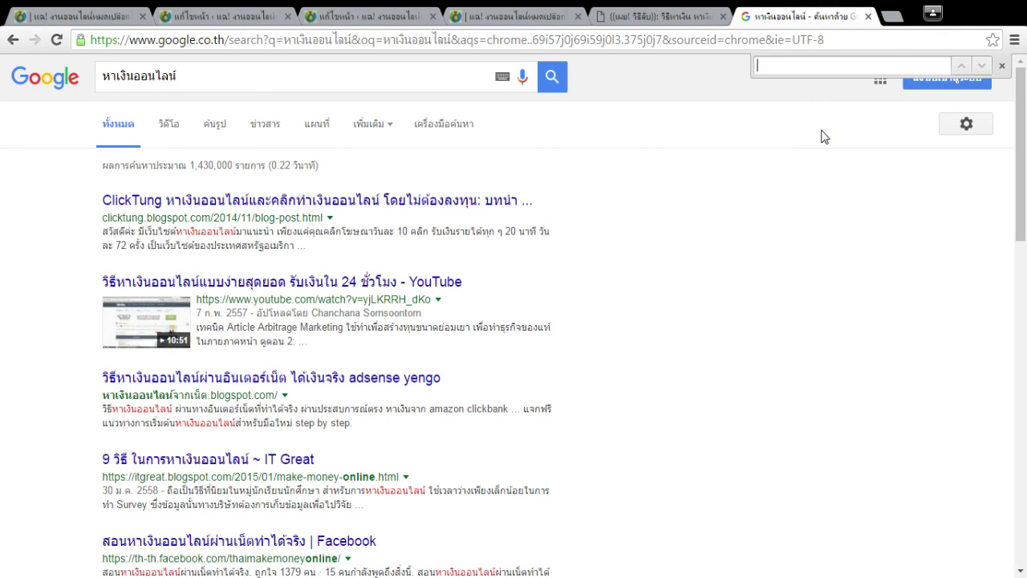
key(ctrl+v)
scroll(482, 356, down, 15)
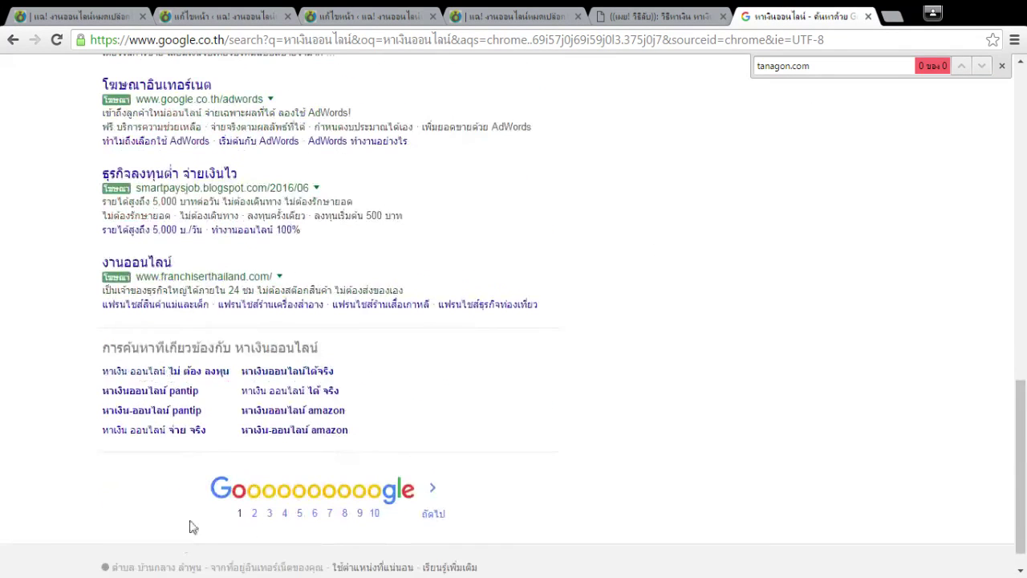
Go to results page 2 and find the single tanagon.com listing there.
click(261, 500)
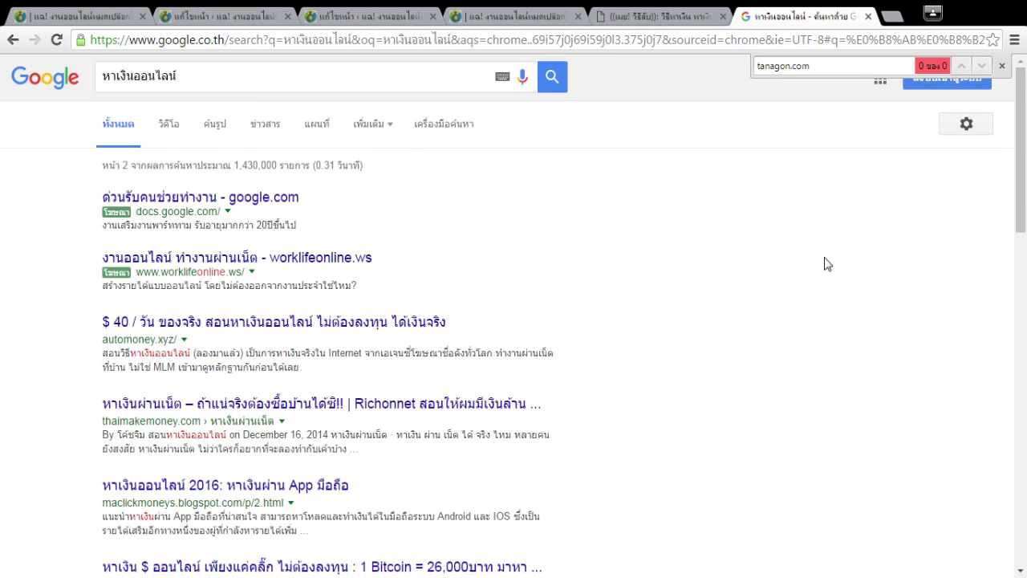
key(ctrl+f)
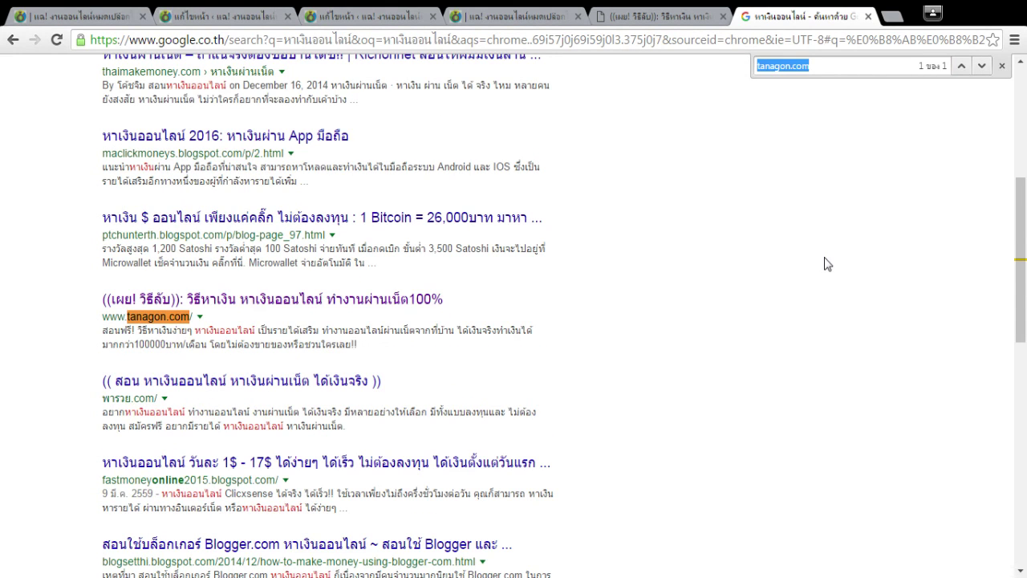
scroll(843, 248, down, 1)
scroll(842, 247, up, 5)
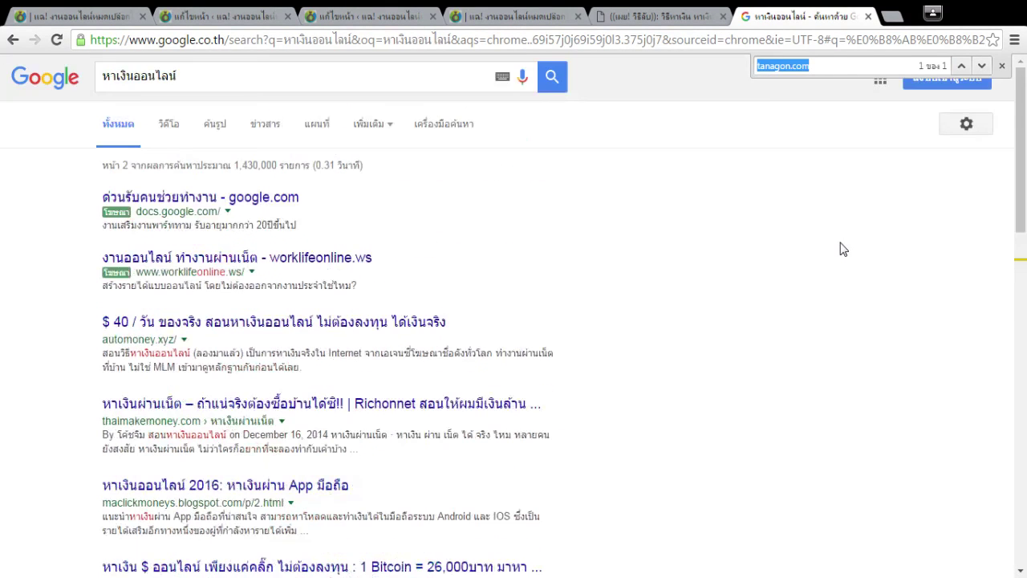
click(174, 72)
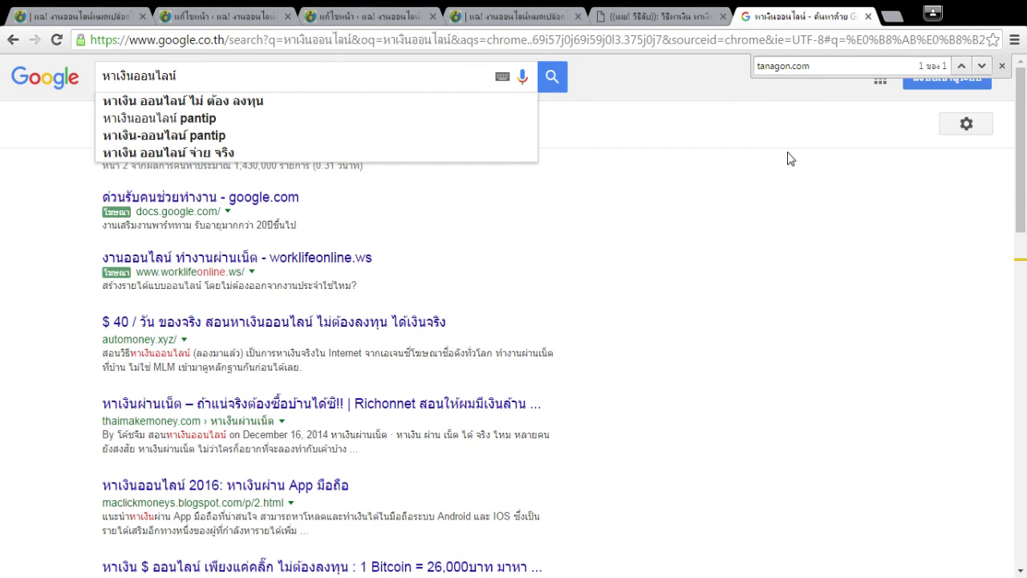
scroll(791, 158, down, 10)
scroll(790, 158, down, 3)
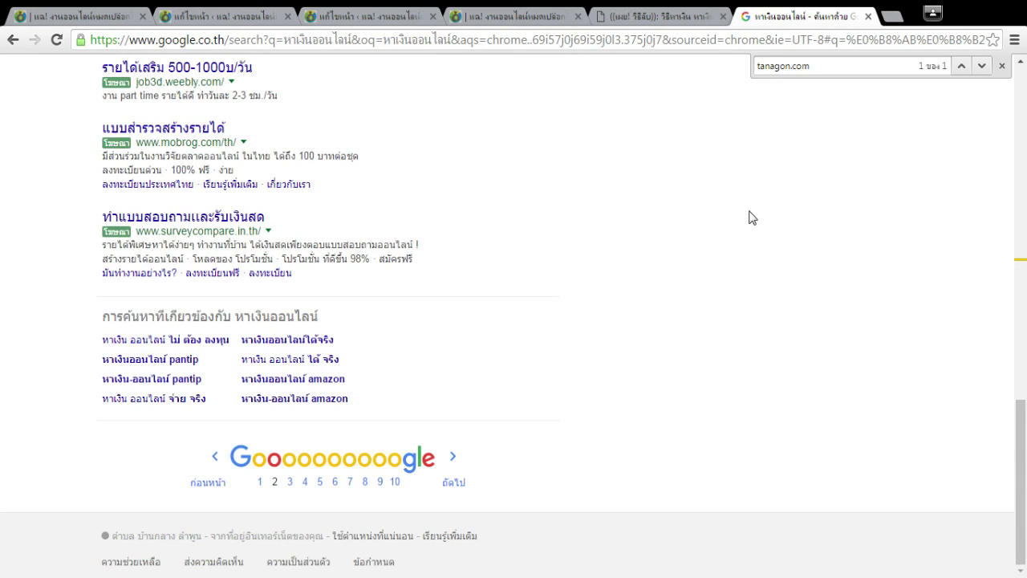
scroll(752, 218, up, 8)
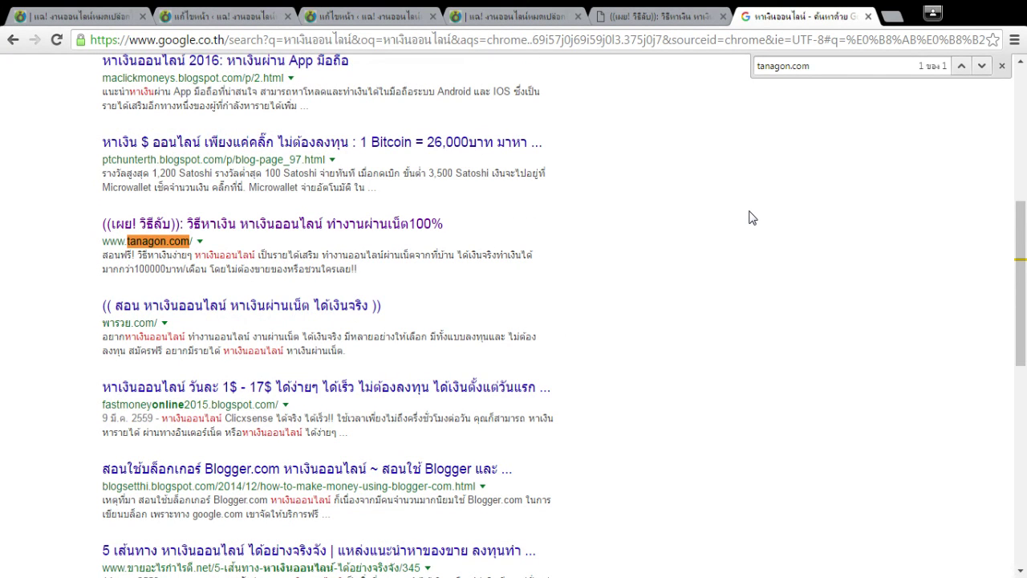
scroll(752, 218, down, 8)
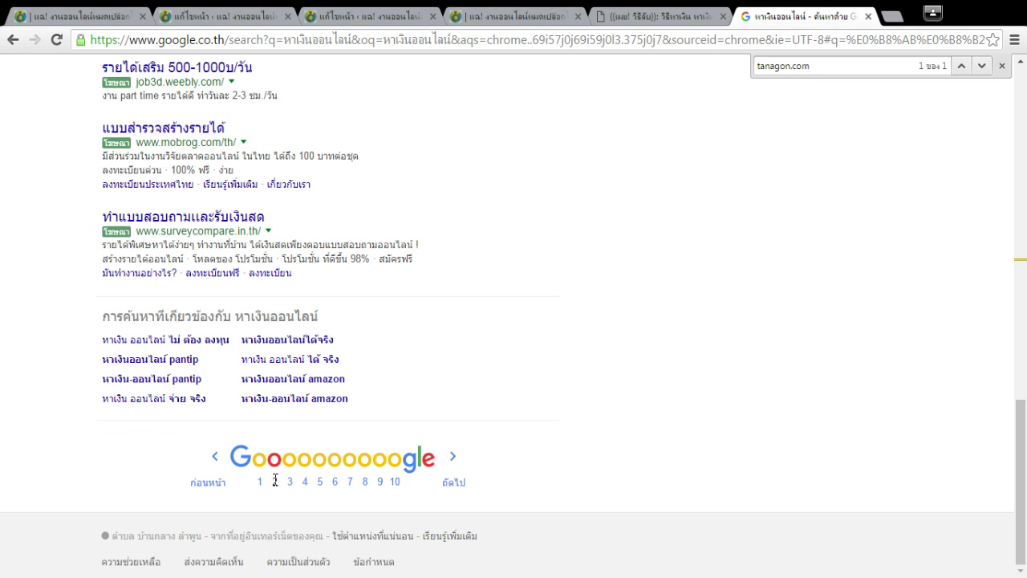
Browse the หาเงินออนไลน์ results pages 2, 5, 3 and back to 2.
click(276, 480)
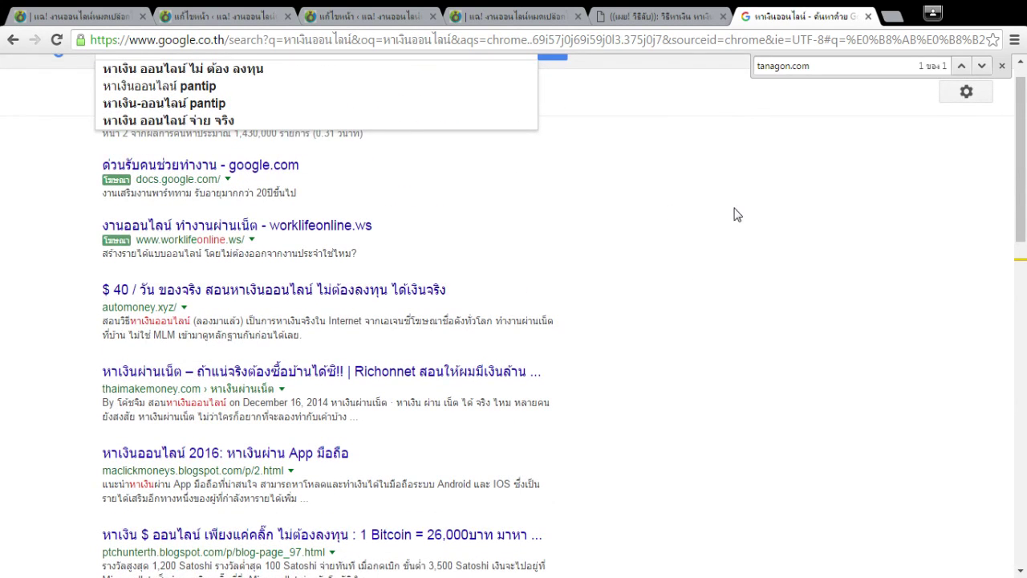
scroll(482, 90, up, 1)
scroll(770, 230, down, 15)
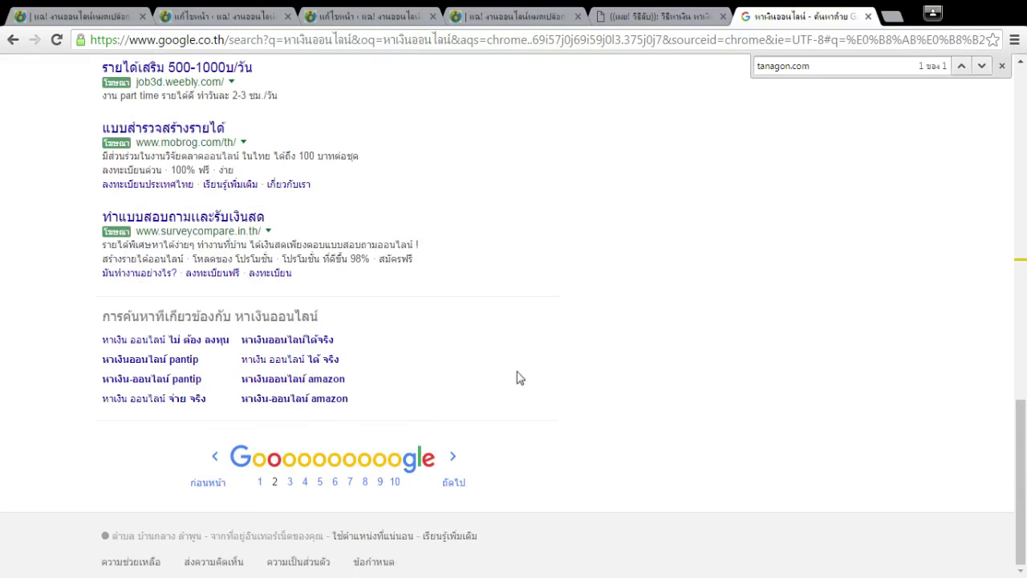
click(335, 482)
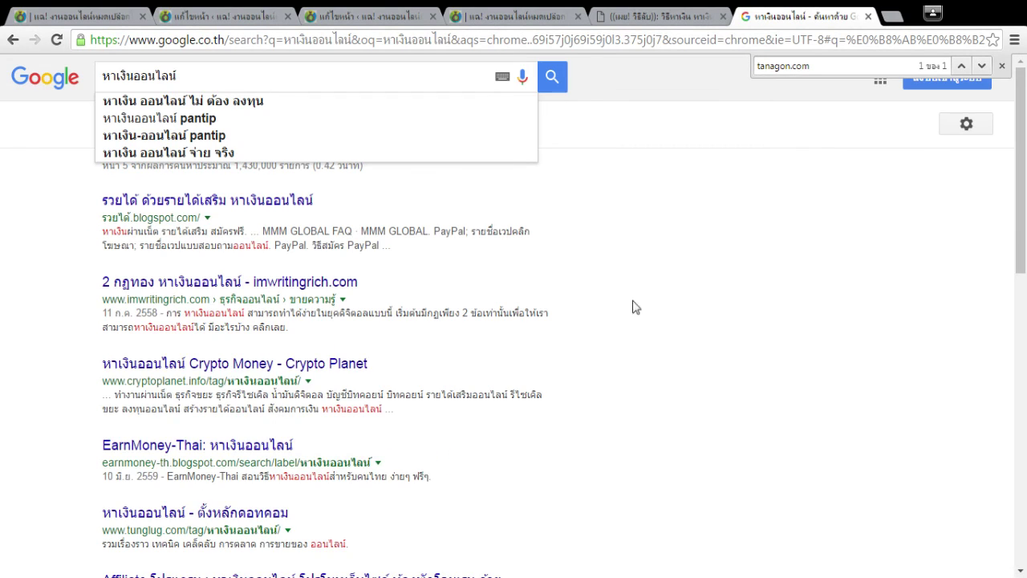
scroll(231, 211, down, 15)
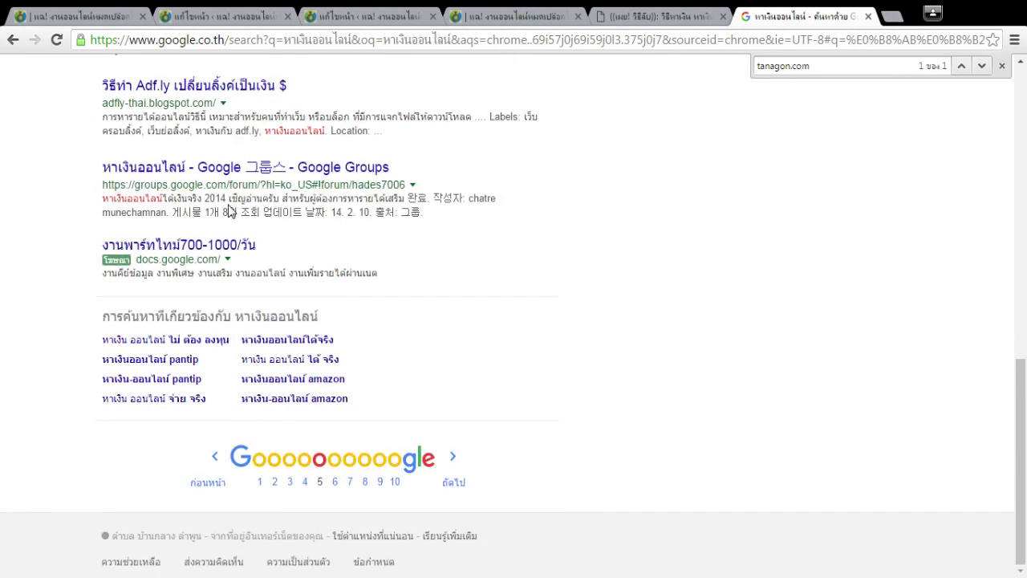
click(290, 482)
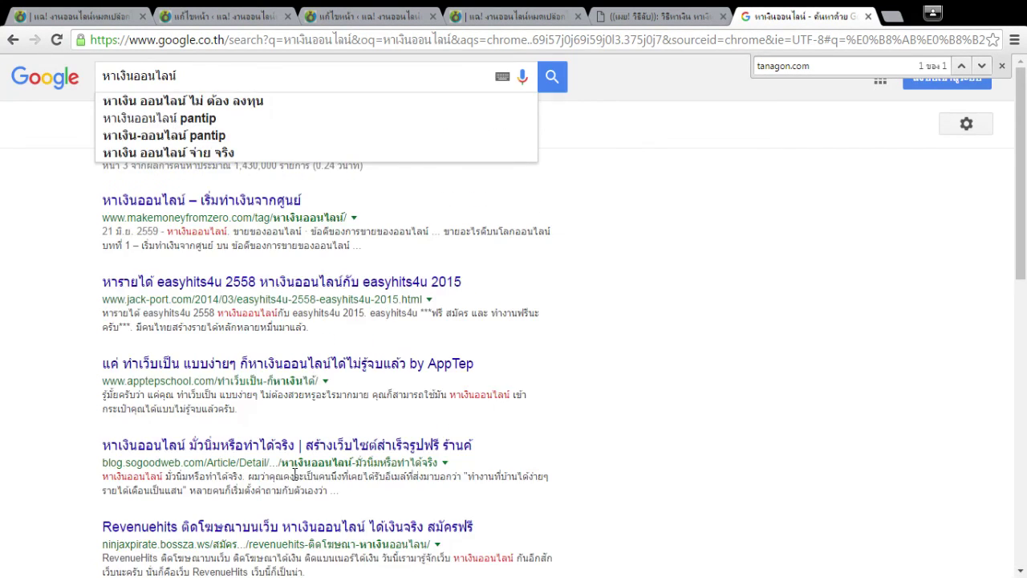
scroll(295, 479, down, 10)
scroll(295, 479, down, 1)
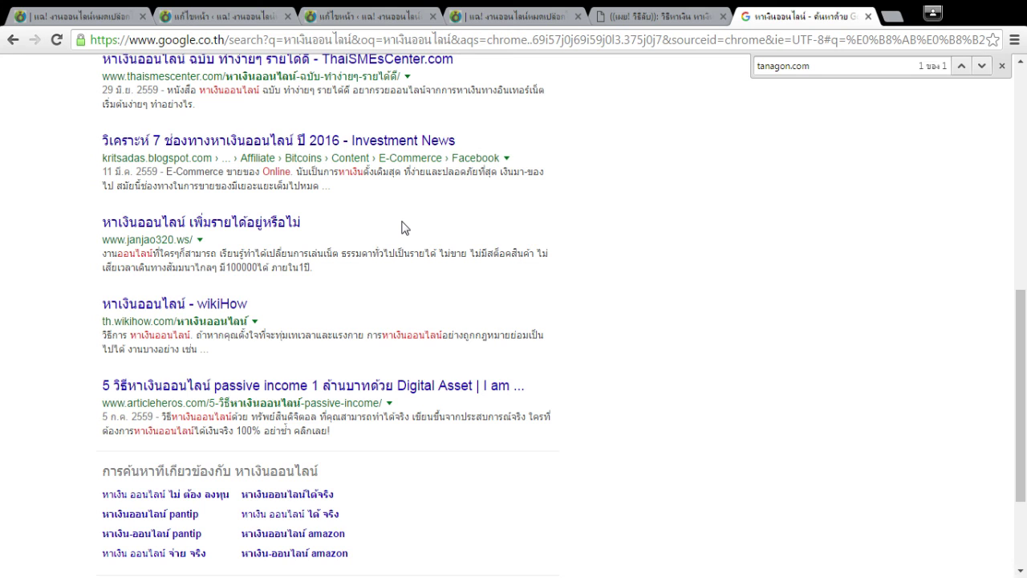
scroll(401, 228, down, 1)
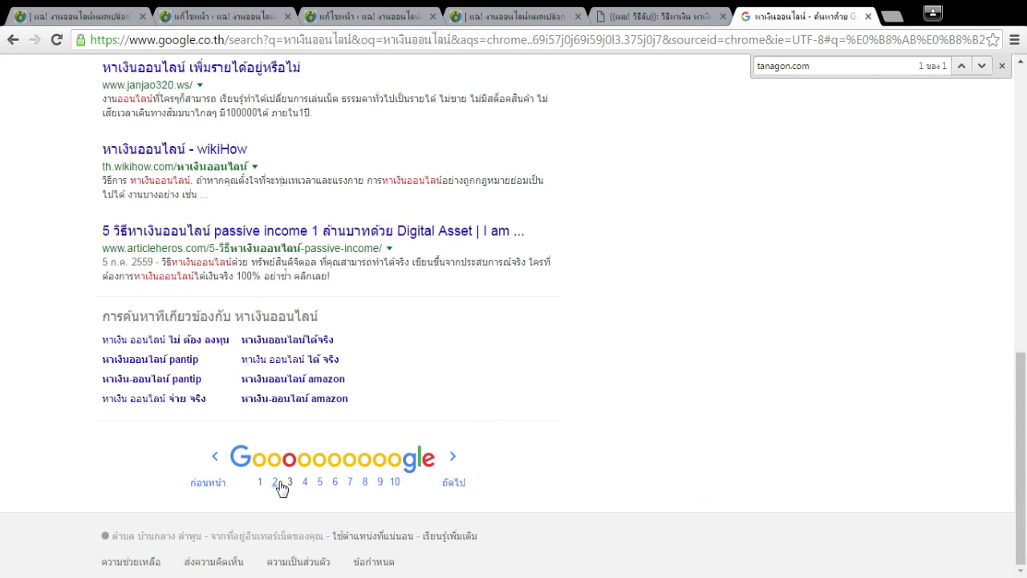
click(280, 484)
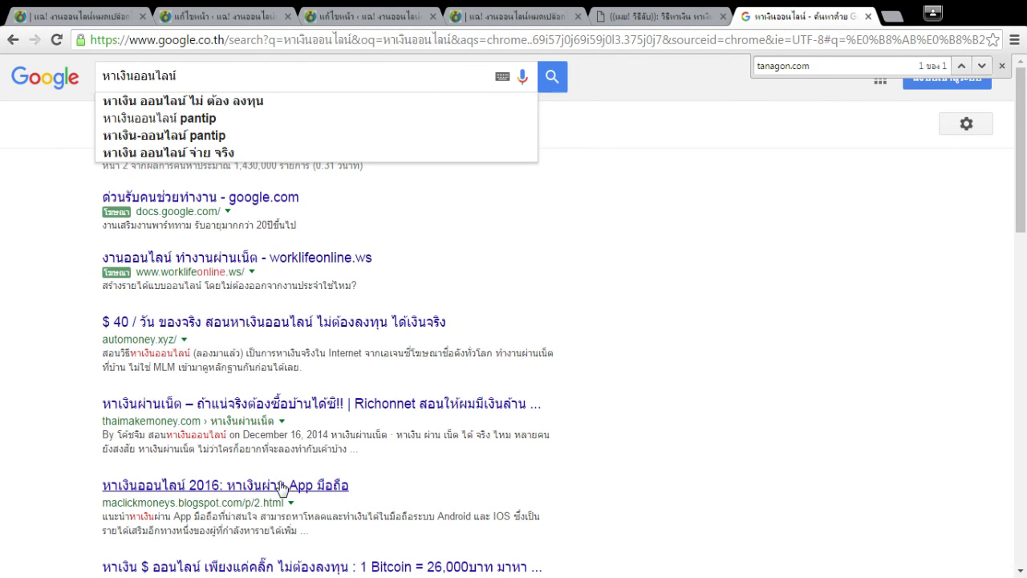
scroll(329, 482, down, 4)
scroll(300, 362, up, 3)
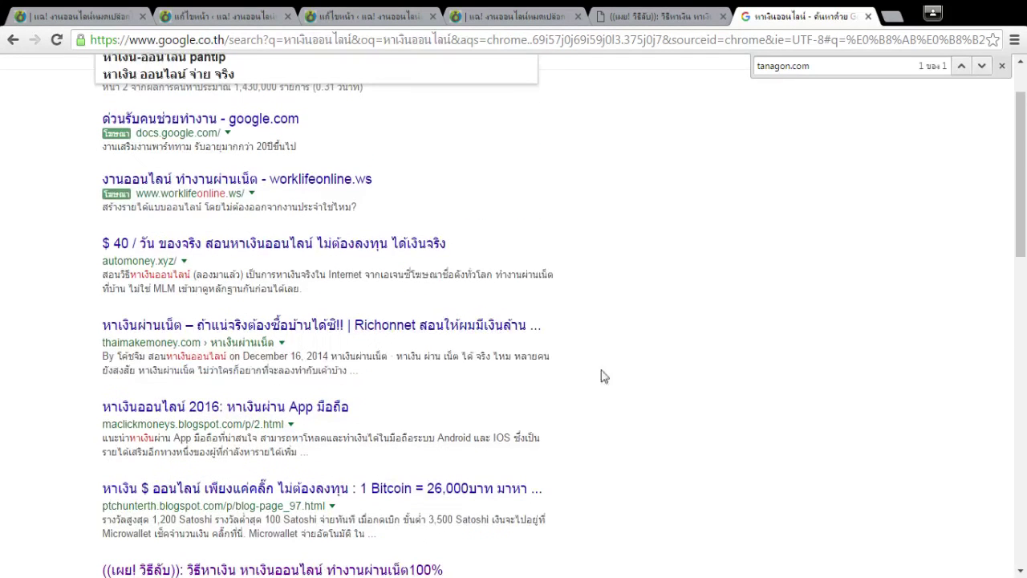
Close the find bar, inspect the result addresses, and rerun the search for page 1.
click(1001, 66)
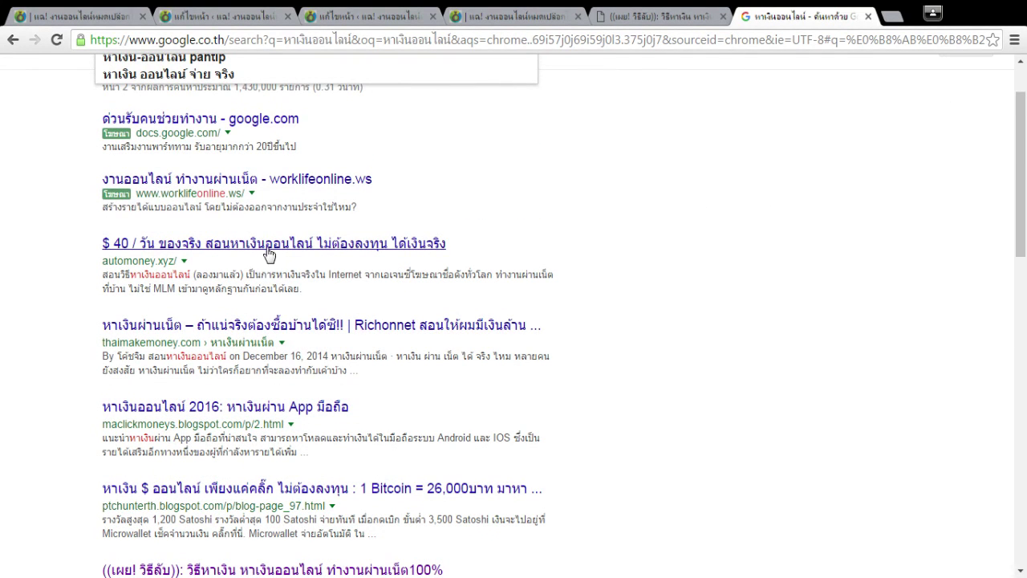
drag(158, 261, 139, 263)
scroll(153, 273, down, 1)
click(129, 337)
triple_click(160, 427)
drag(167, 509, 194, 509)
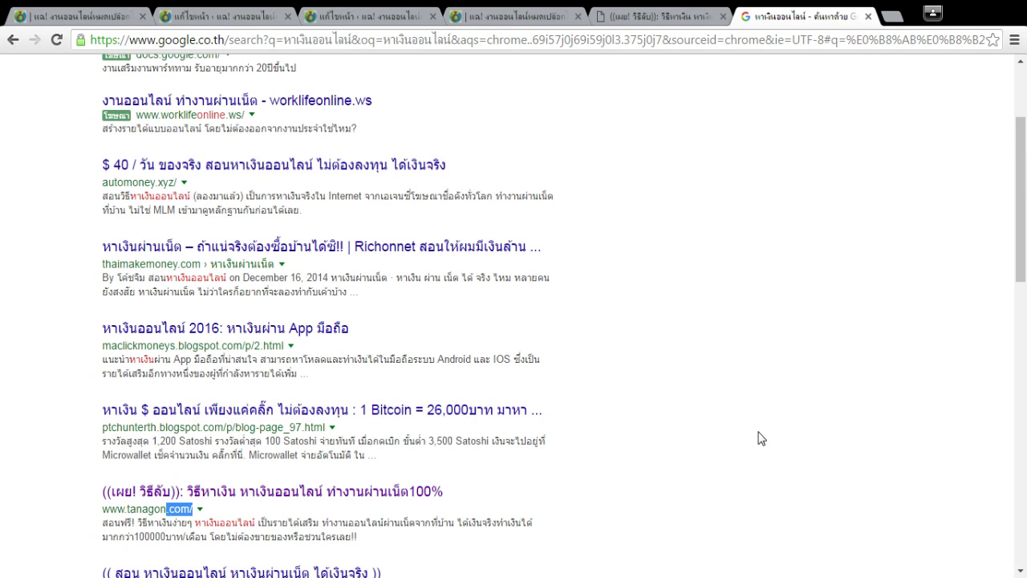
scroll(761, 438, up, 2)
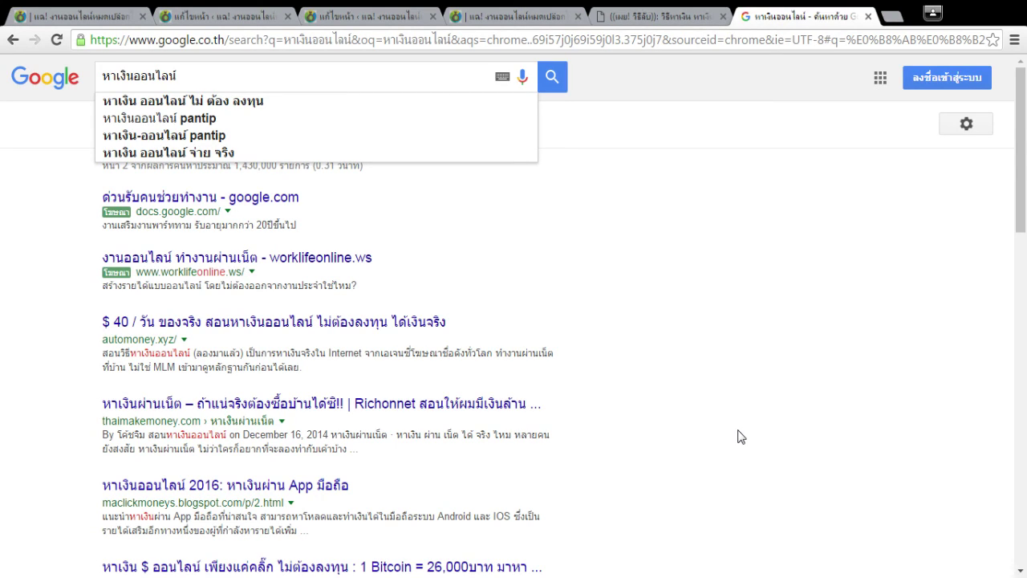
click(552, 80)
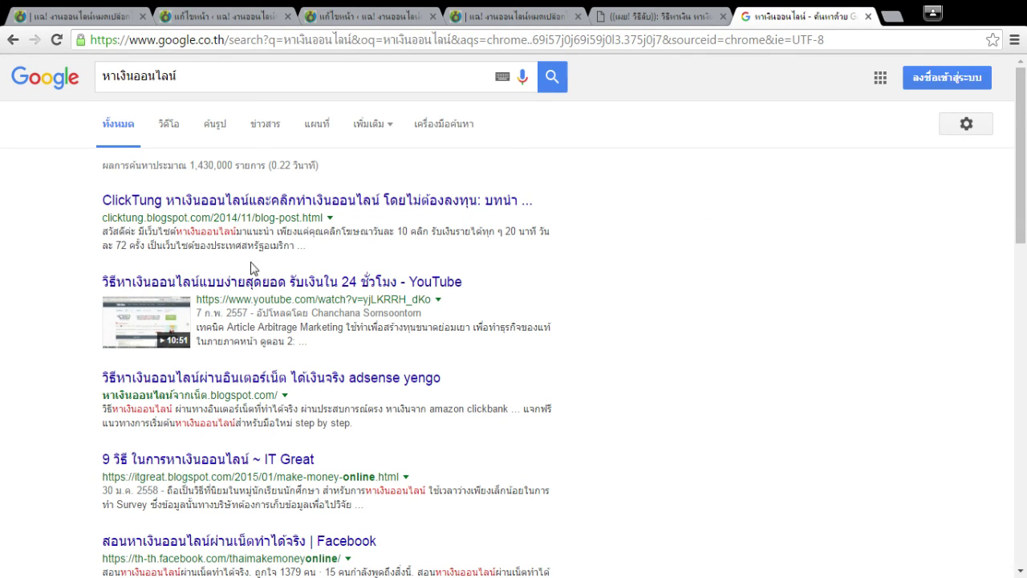
click(245, 289)
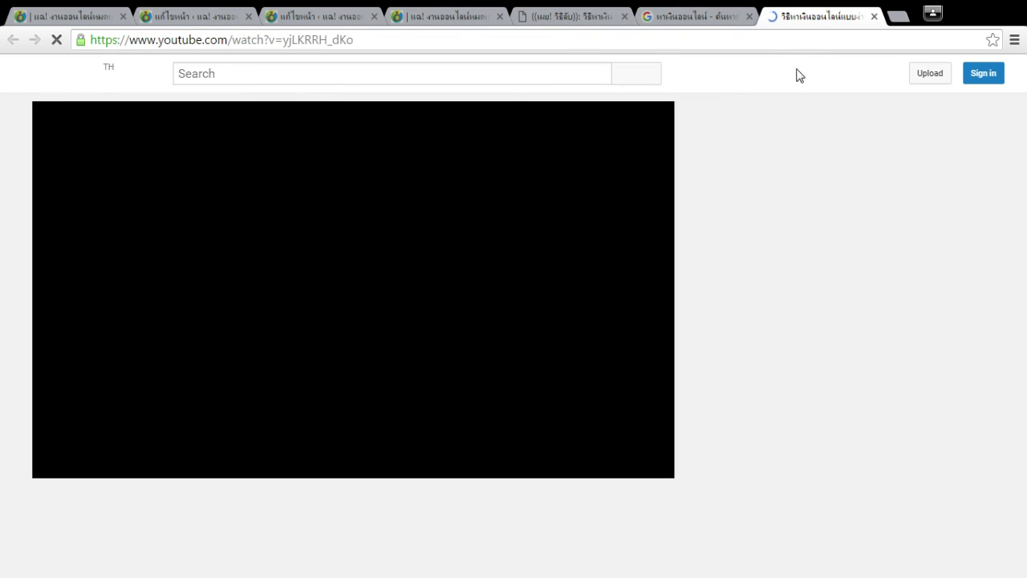
scroll(575, 262, down, 3)
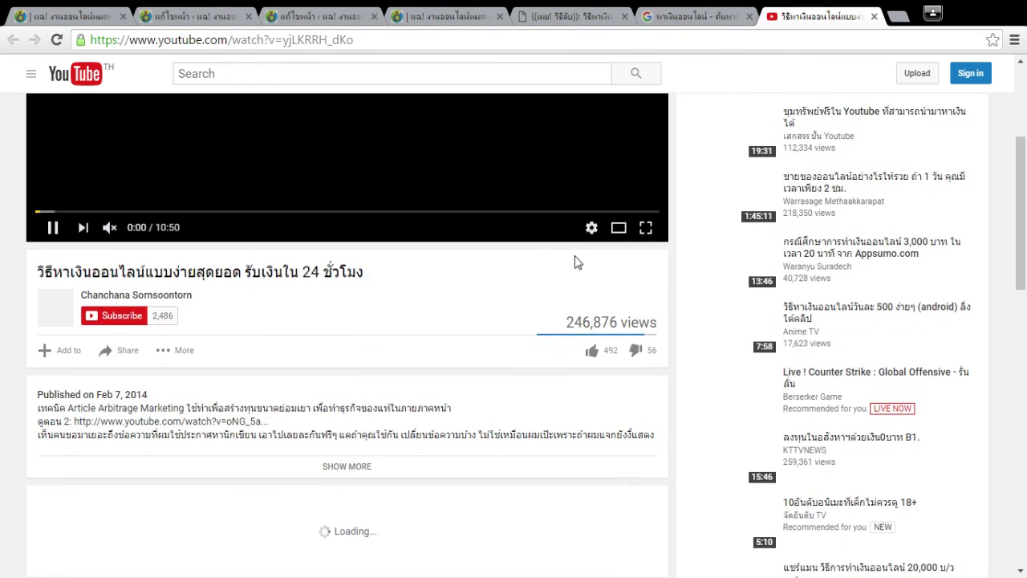
scroll(574, 262, up, 1)
scroll(574, 262, up, 2)
click(309, 373)
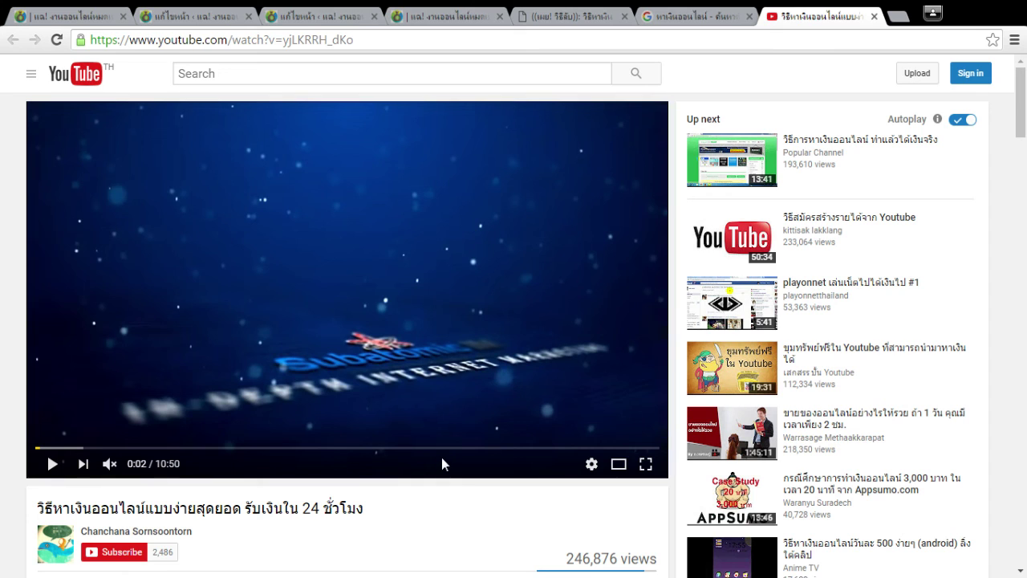
scroll(442, 459, down, 1)
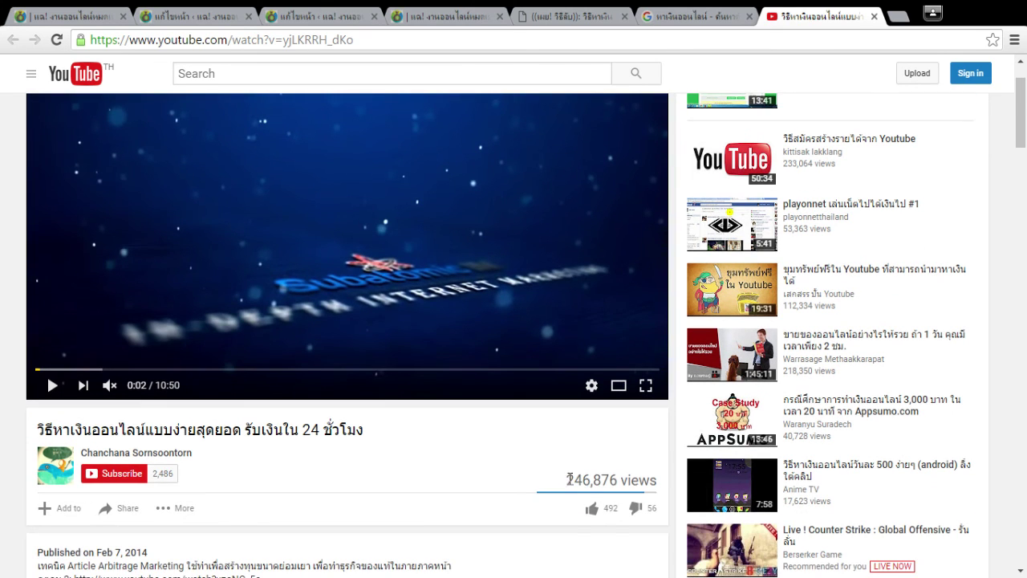
drag(567, 480, 640, 481)
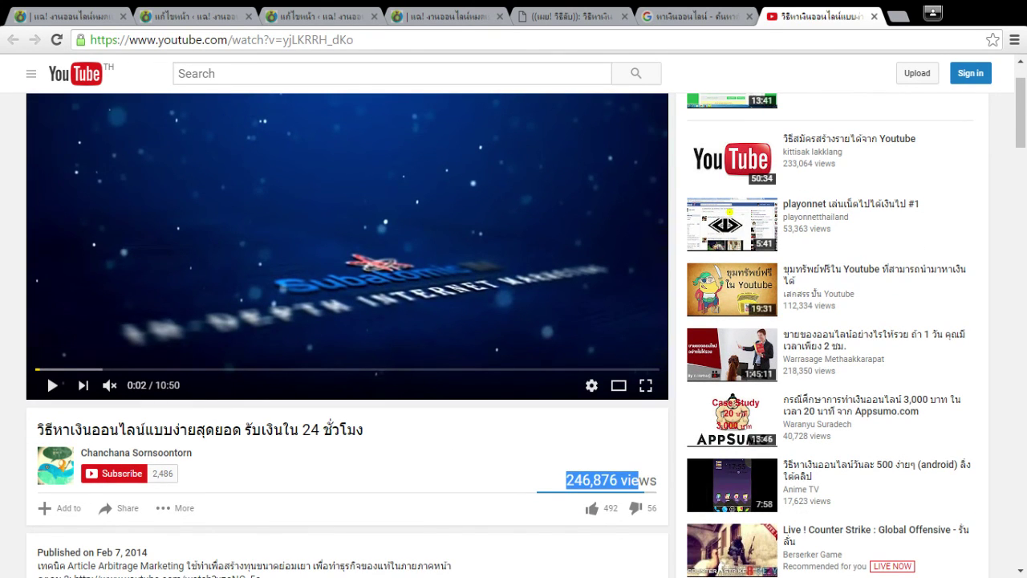
scroll(542, 532, down, 2)
scroll(541, 532, up, 2)
click(475, 480)
drag(567, 479, 591, 480)
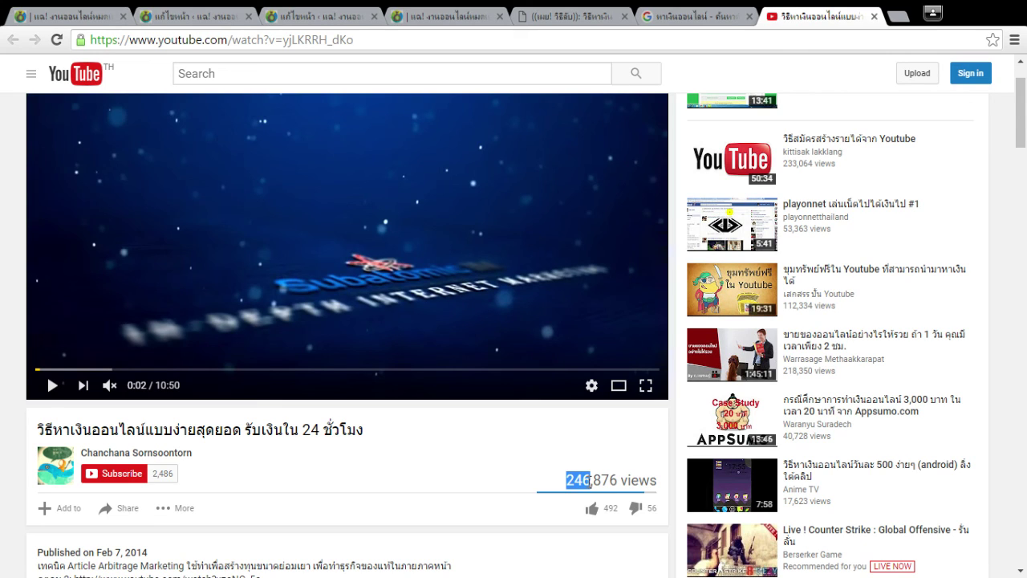
click(591, 480)
drag(593, 480, 621, 480)
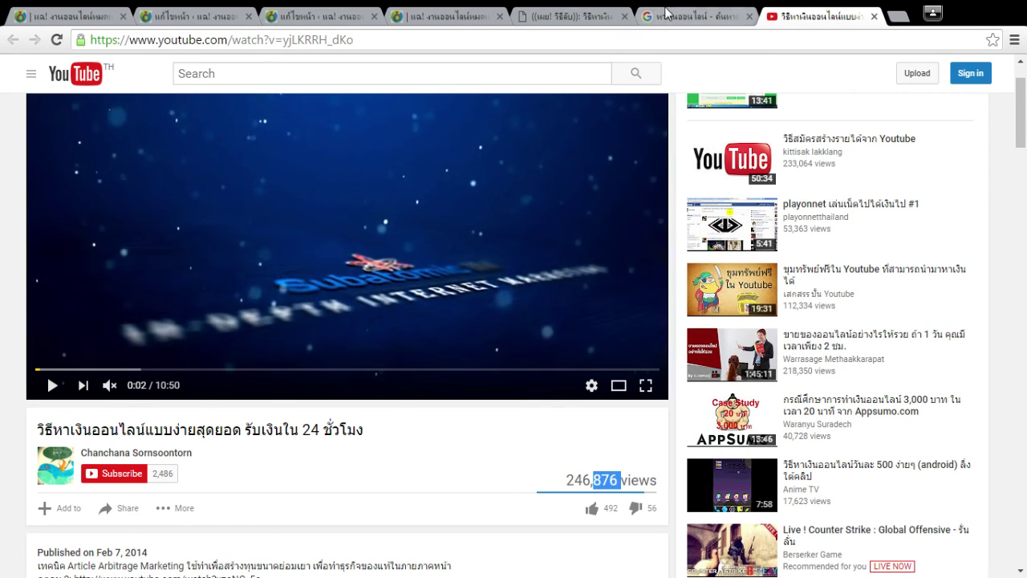
click(874, 16)
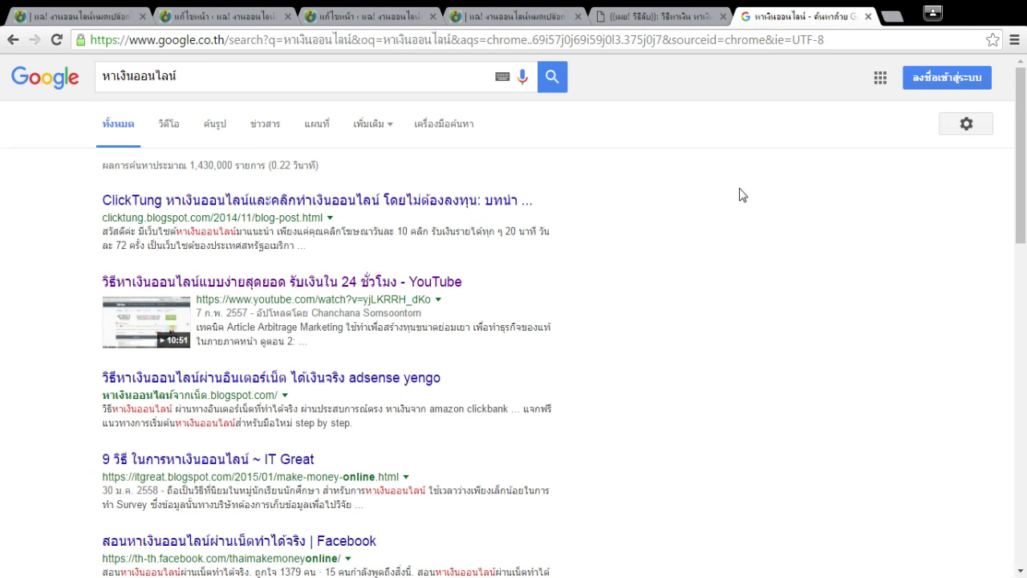
Review the live s2 page, close the Google results tab, and reopen the 'แก้ไขหน้า' editor.
click(541, 14)
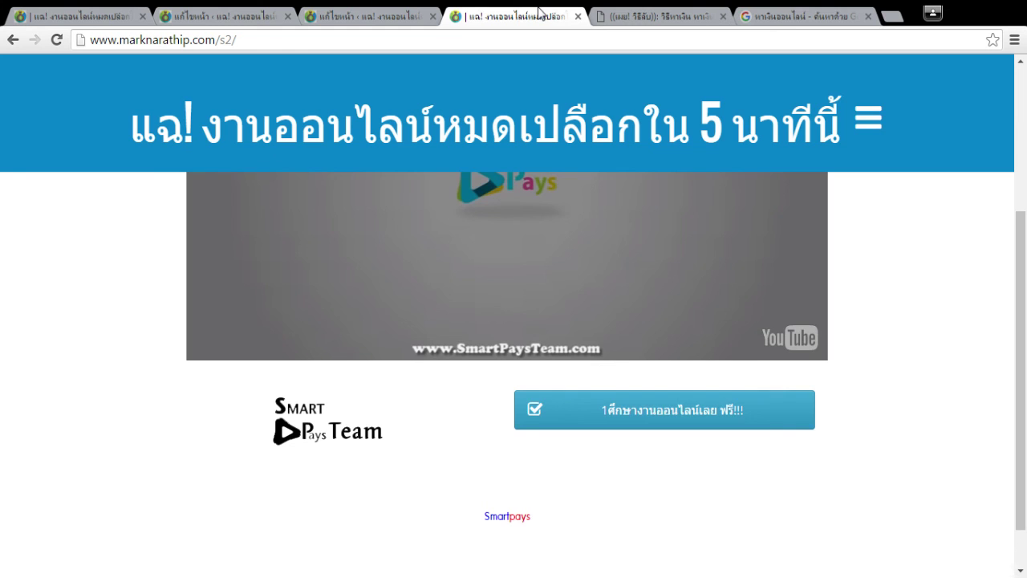
scroll(956, 337, down, 3)
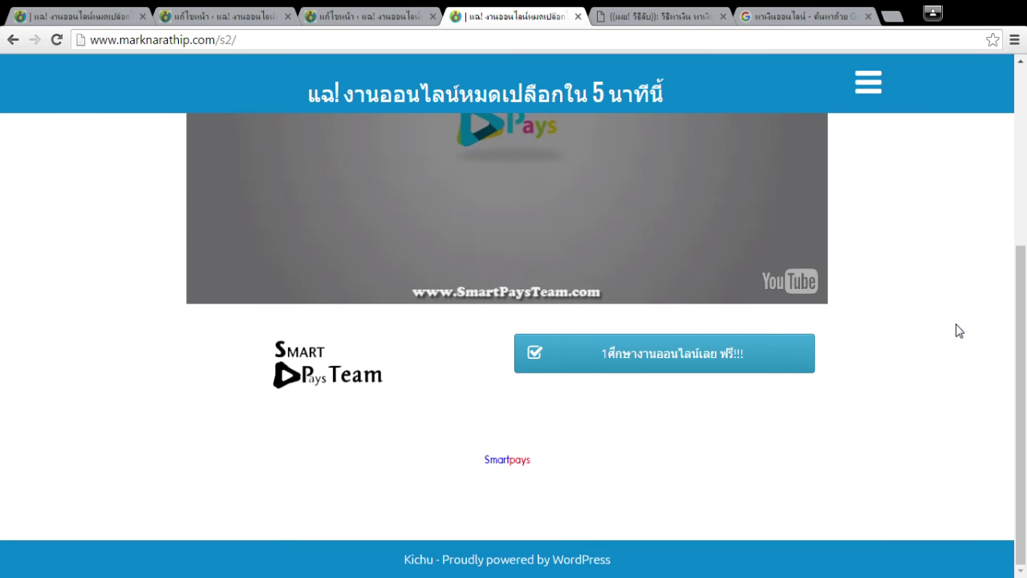
click(846, 15)
drag(231, 65, 6, 77)
click(763, 195)
click(510, 15)
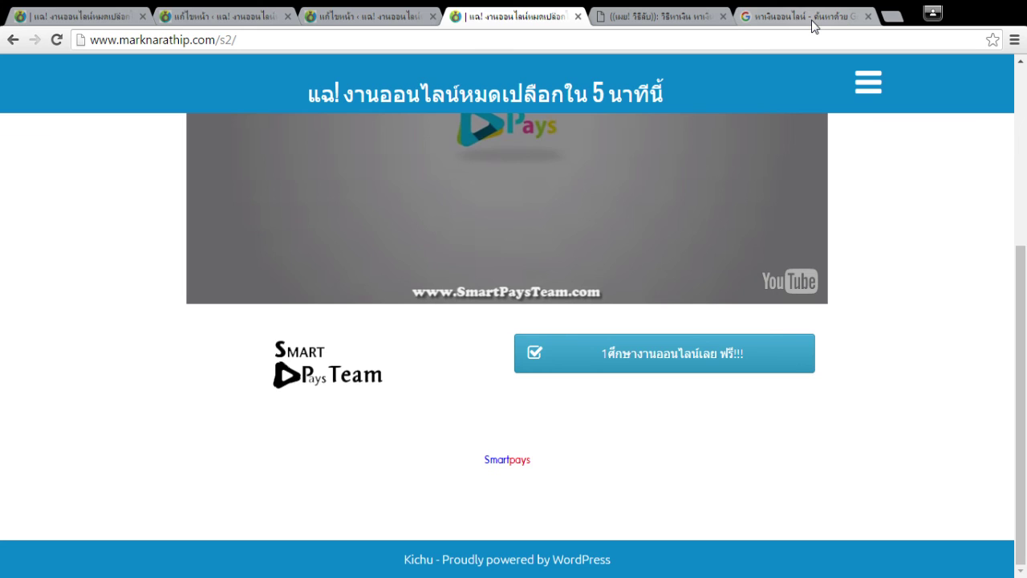
scroll(909, 220, up, 4)
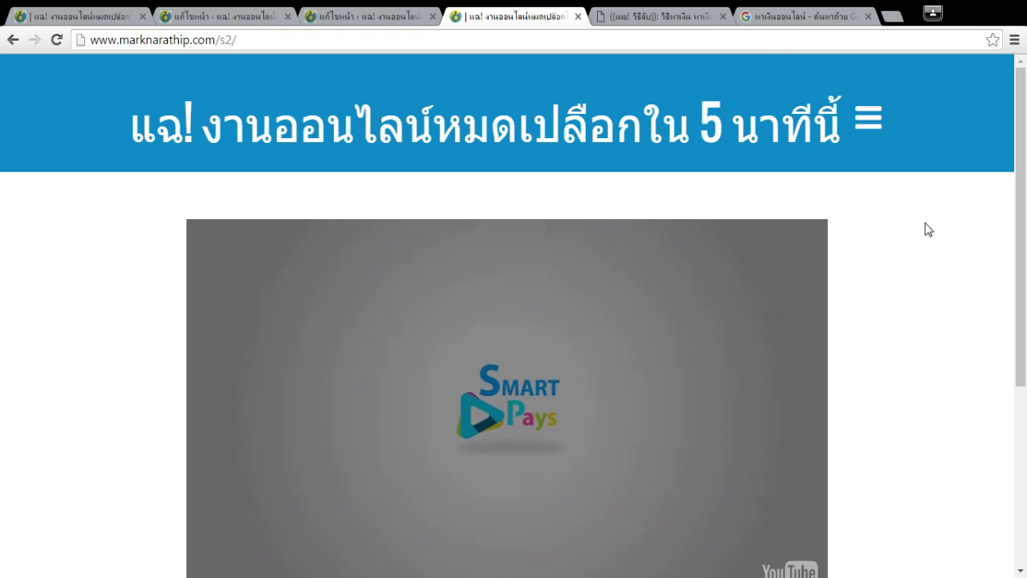
middle_click(834, 19)
click(371, 16)
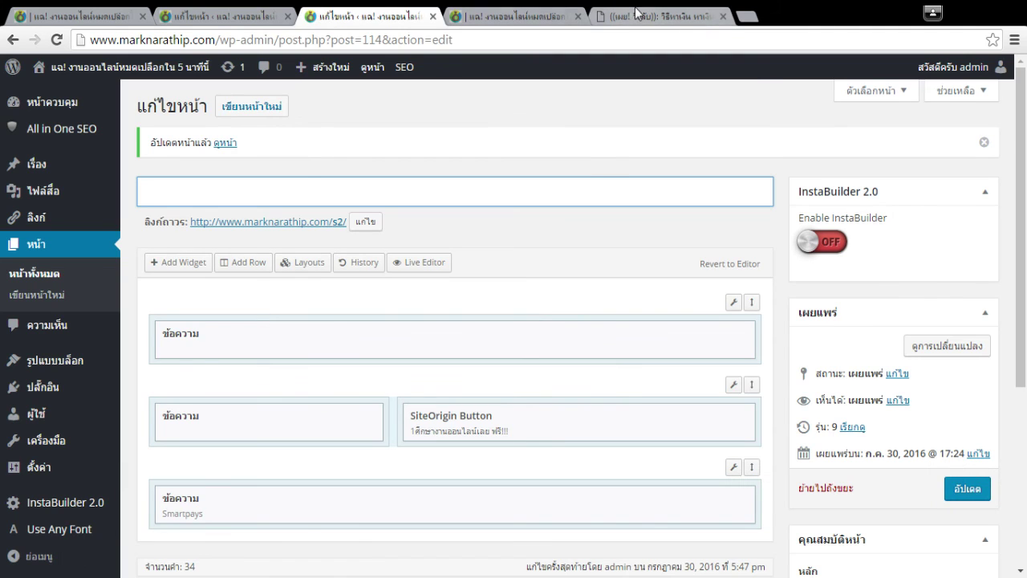
Search Google for งานออนไลน์ in a new tab and open the top result, ekstepza.com, in another tab.
click(636, 13)
click(747, 15)
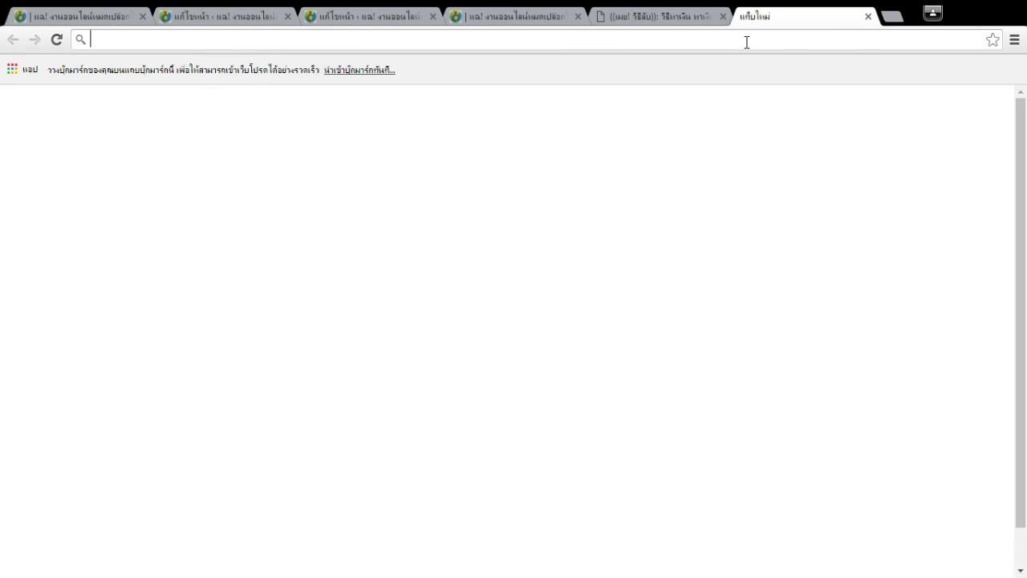
text(งานออนไลน์)
key(Return)
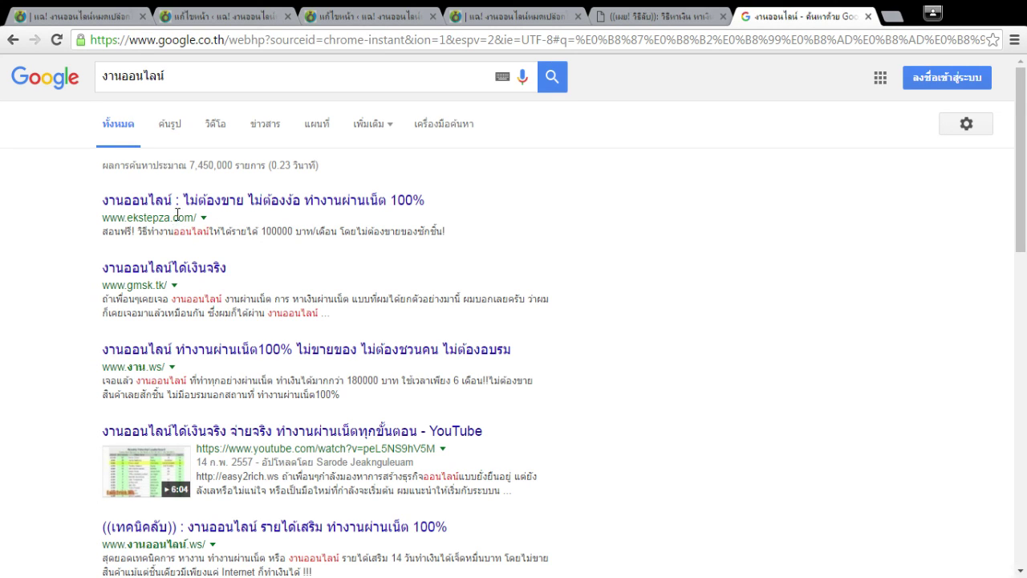
middle_click(213, 201)
click(807, 16)
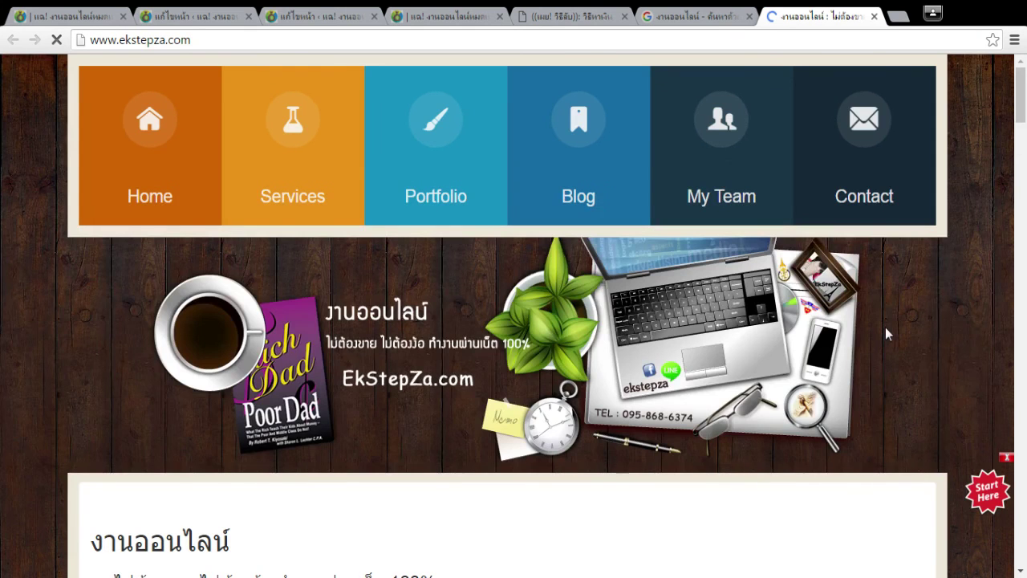
scroll(885, 327, down, 6)
scroll(885, 334, down, 1)
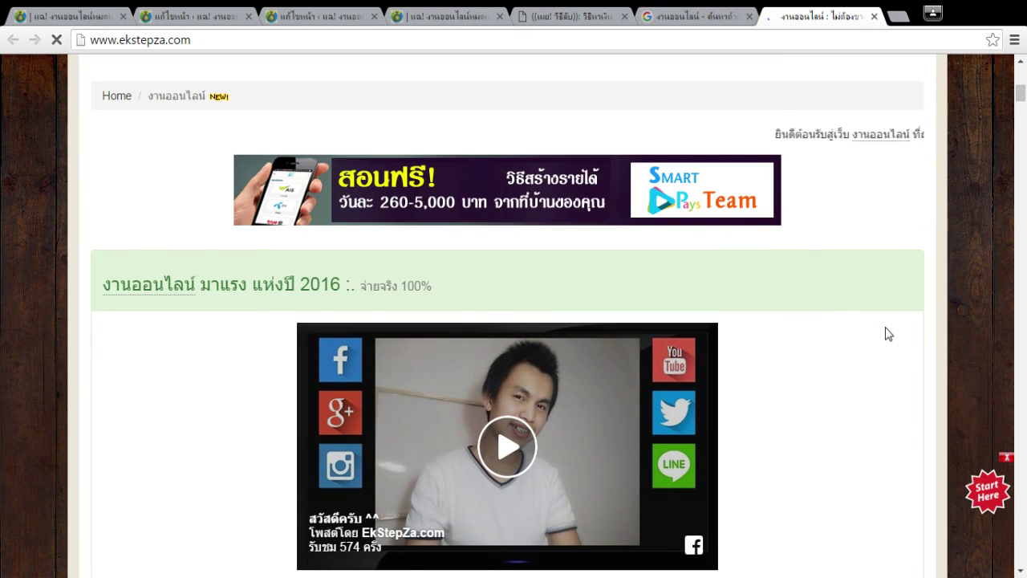
scroll(888, 334, down, 4)
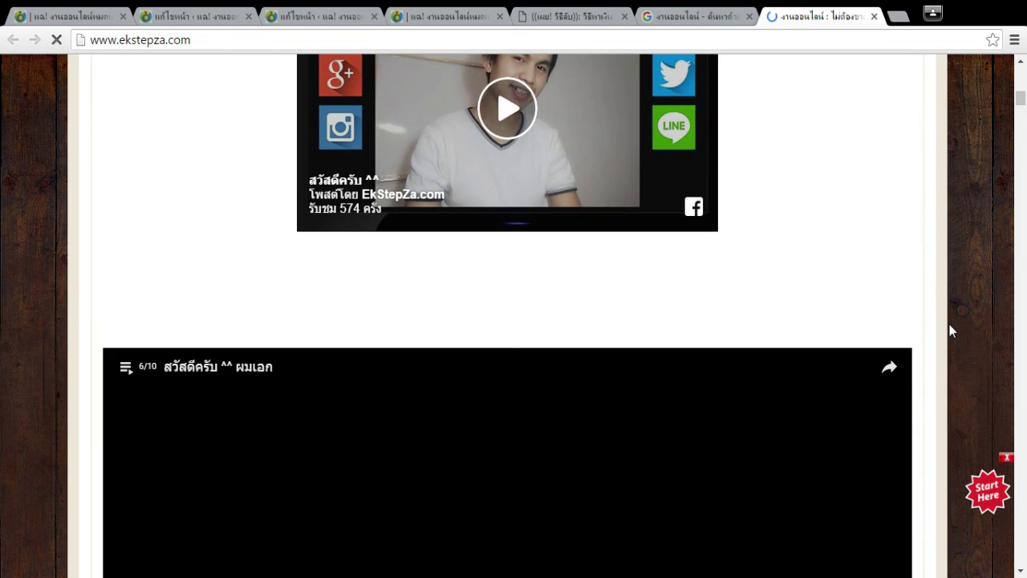
scroll(949, 329, down, 4)
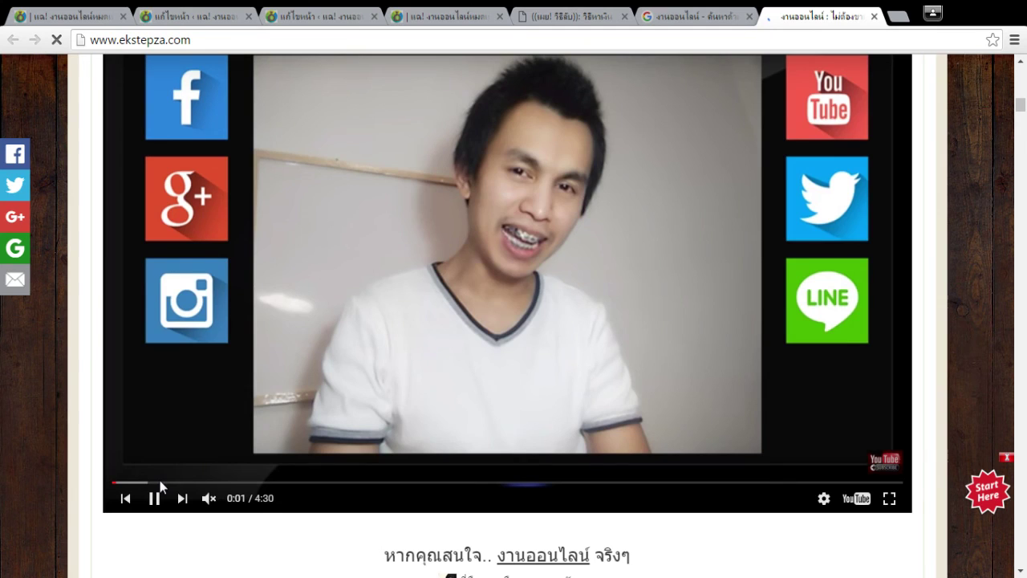
click(160, 484)
click(154, 498)
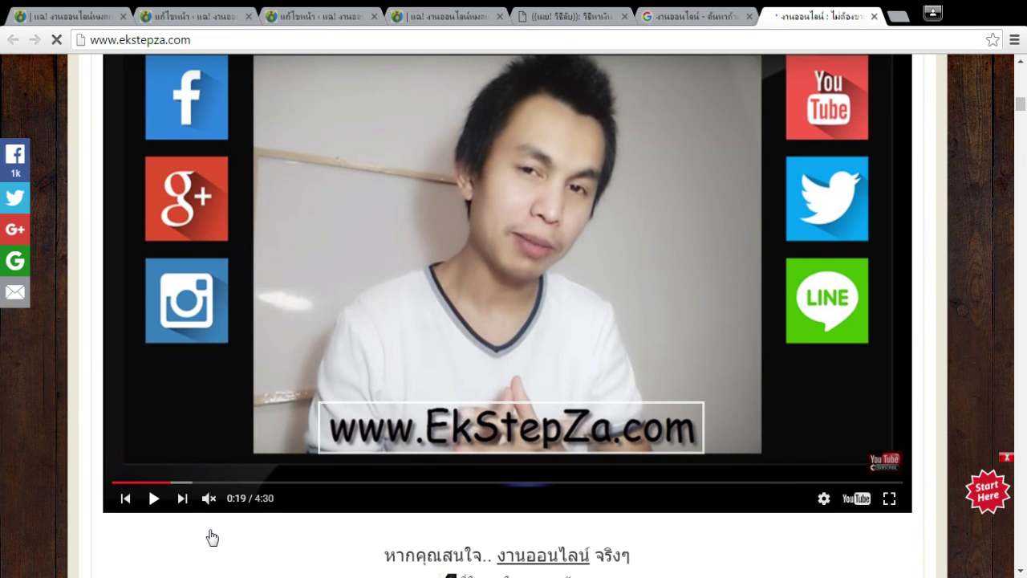
scroll(646, 429, down, 15)
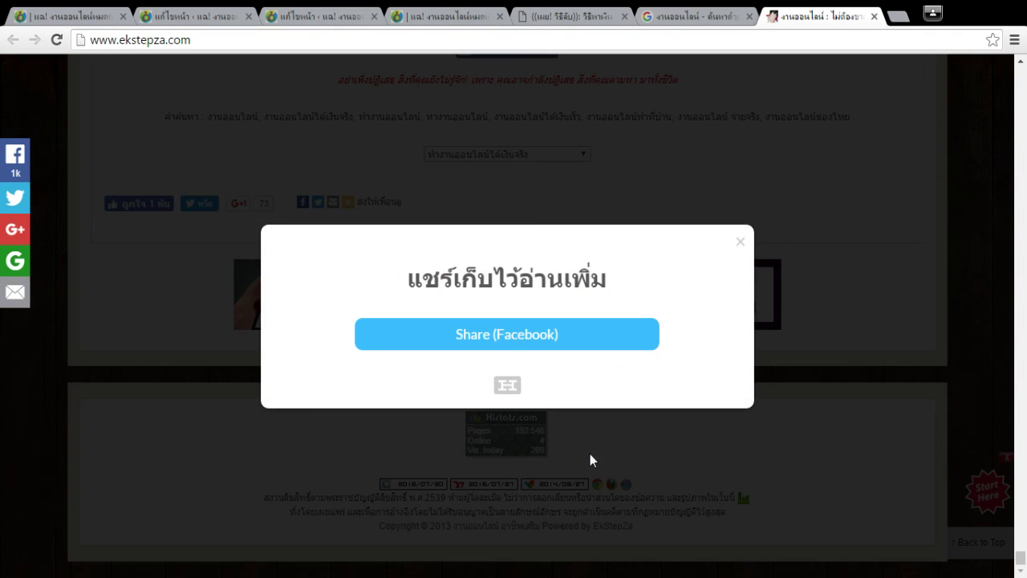
click(739, 241)
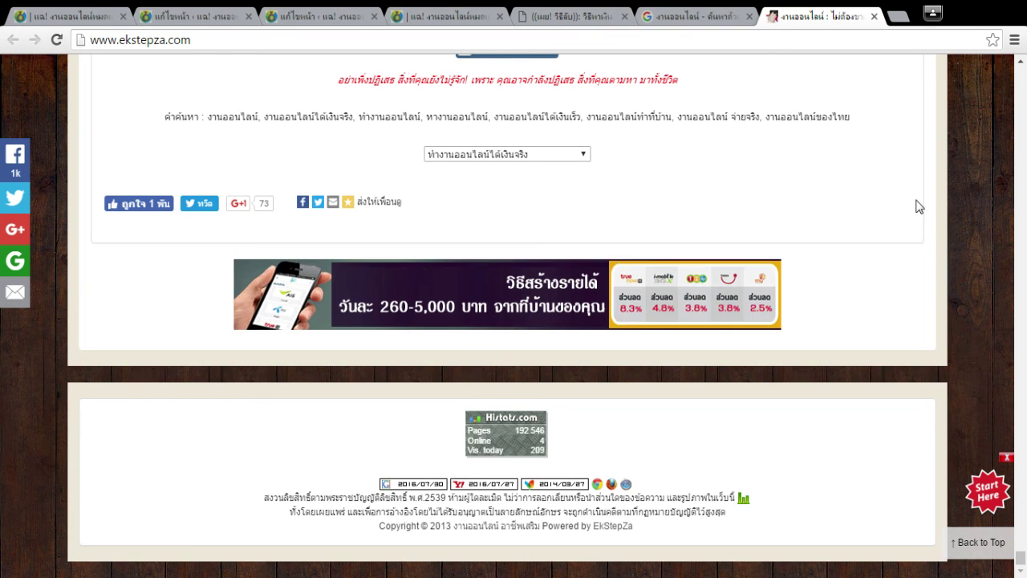
click(708, 15)
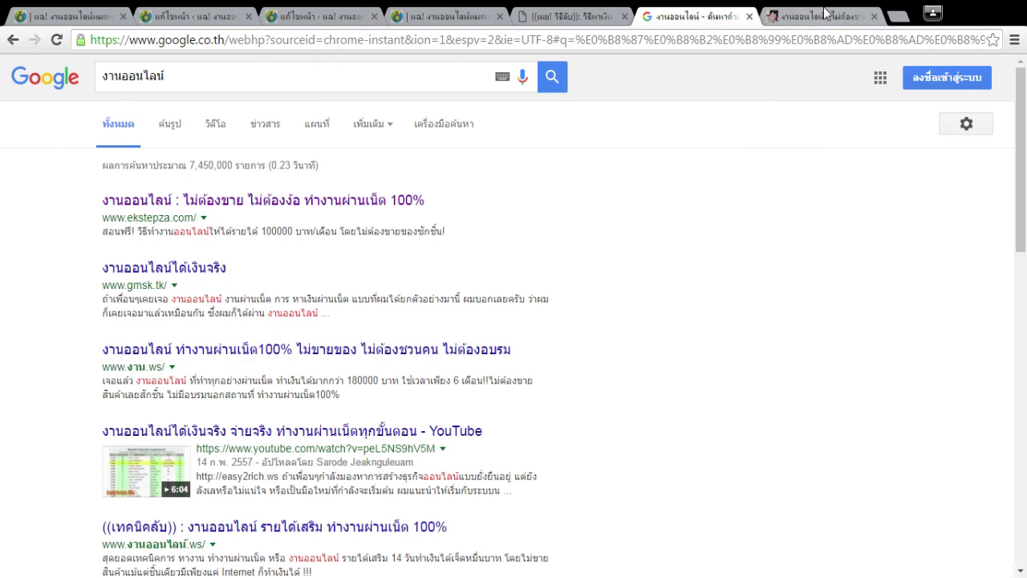
middle_click(774, 13)
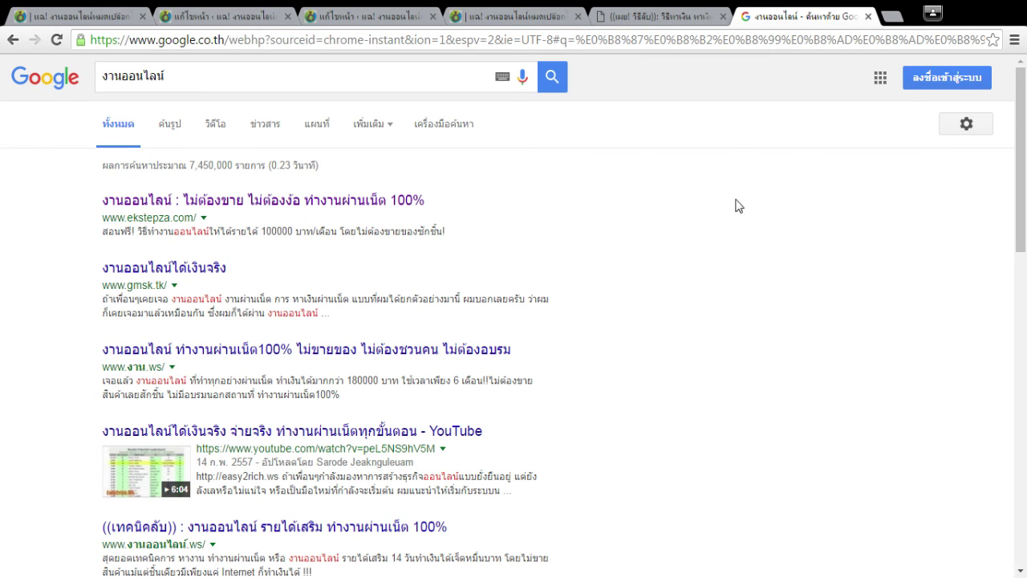
Switch through the editor tabs to the s2 Page Builder layout and scroll back to its top.
click(224, 14)
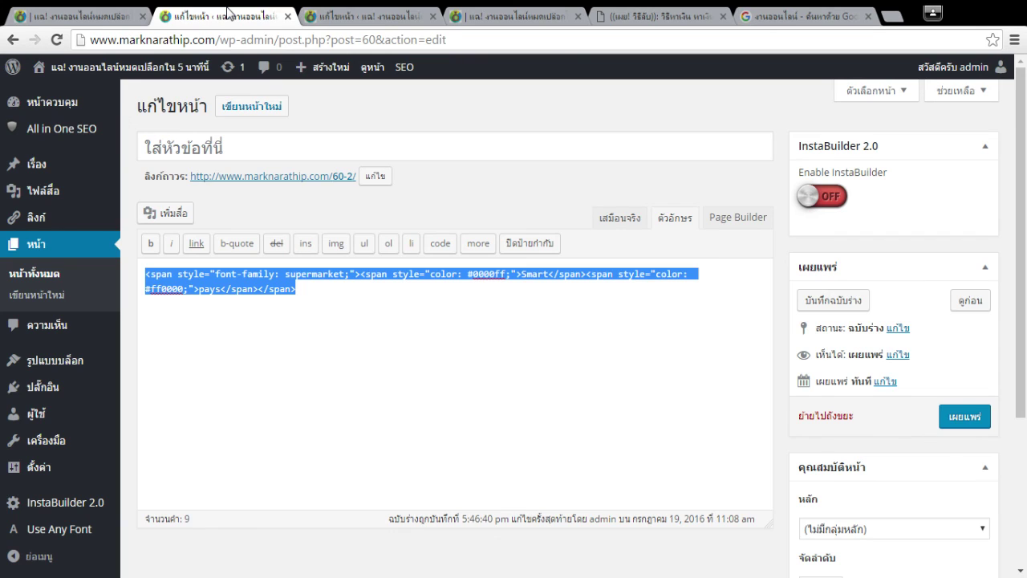
click(383, 14)
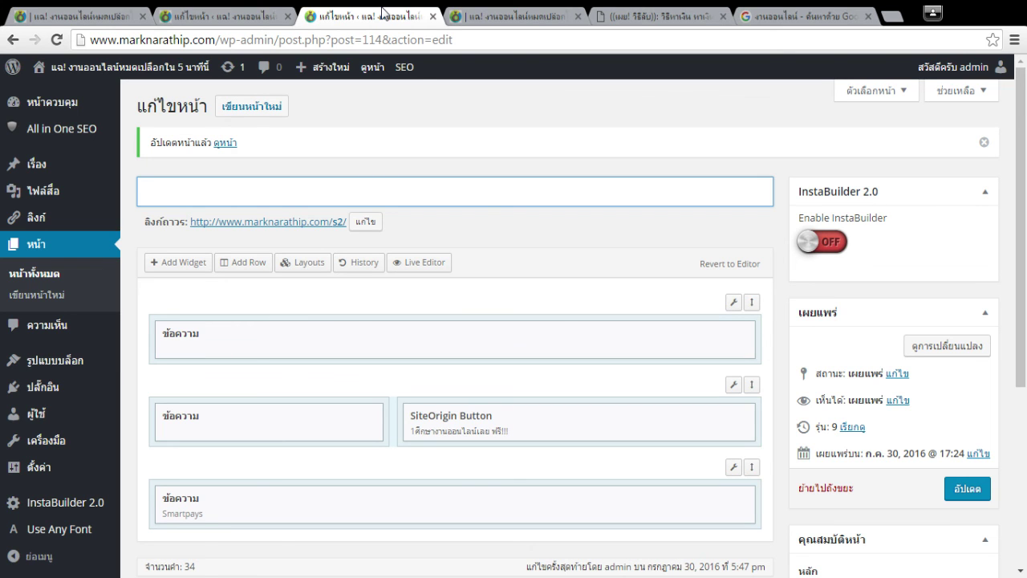
click(553, 250)
scroll(553, 249, down, 1)
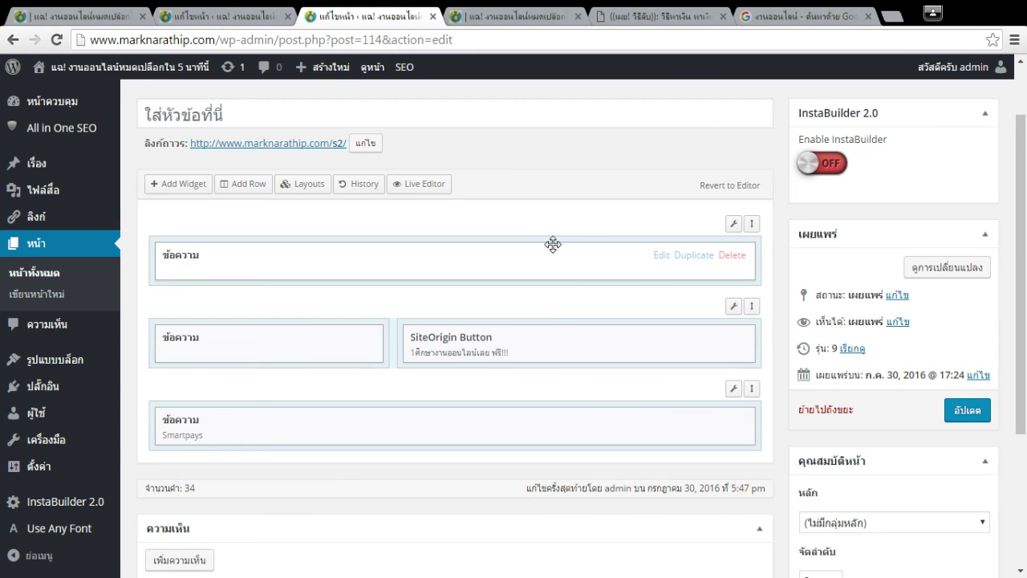
scroll(552, 244, up, 1)
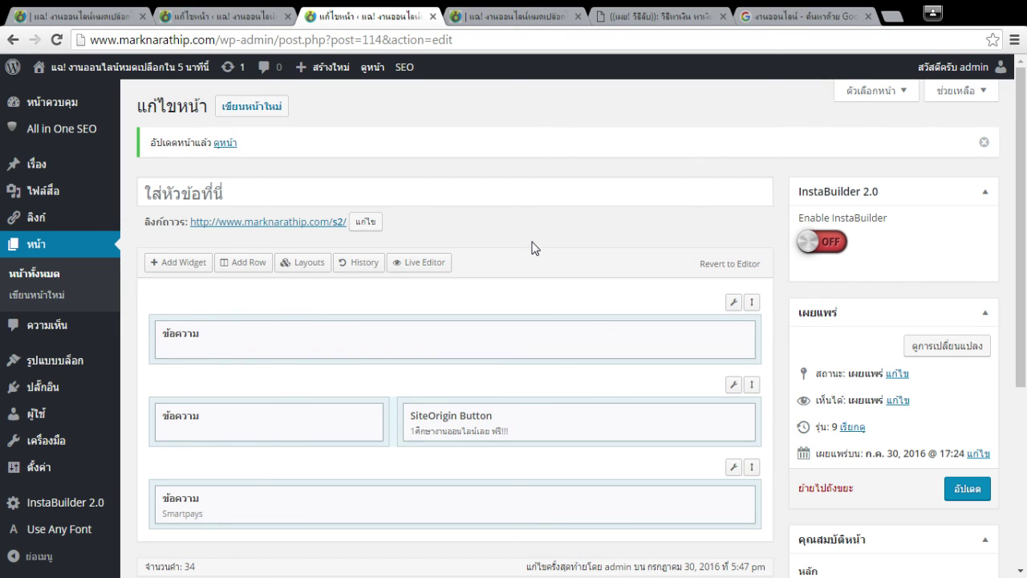
mouse_move(114, 409)
mouse_move(93, 500)
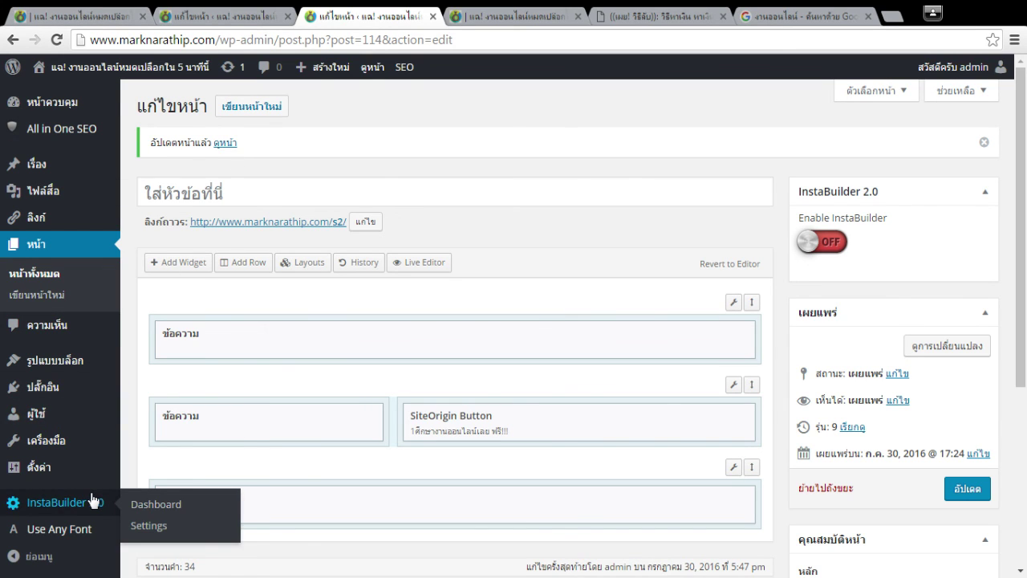
mouse_move(72, 469)
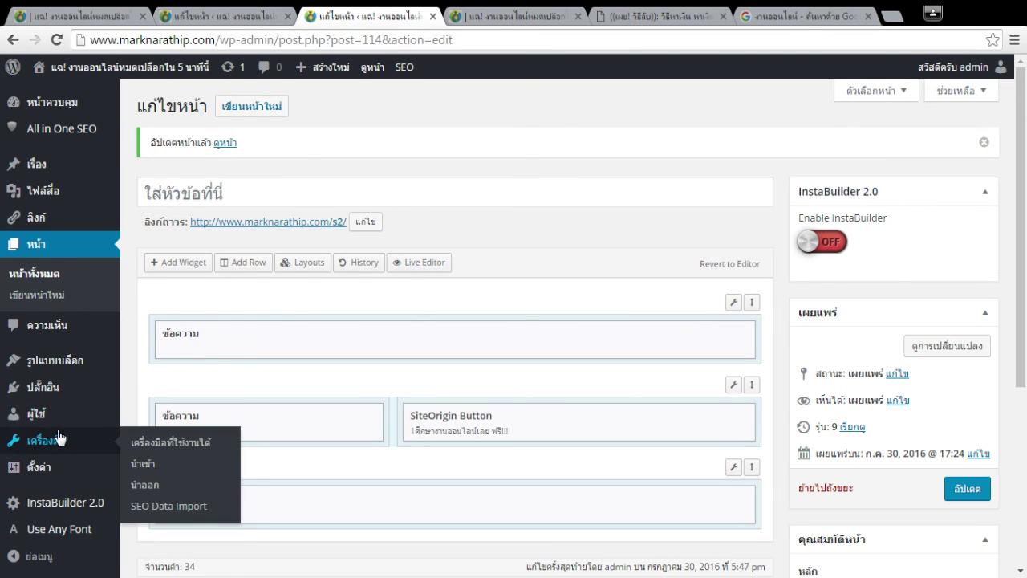
mouse_move(57, 398)
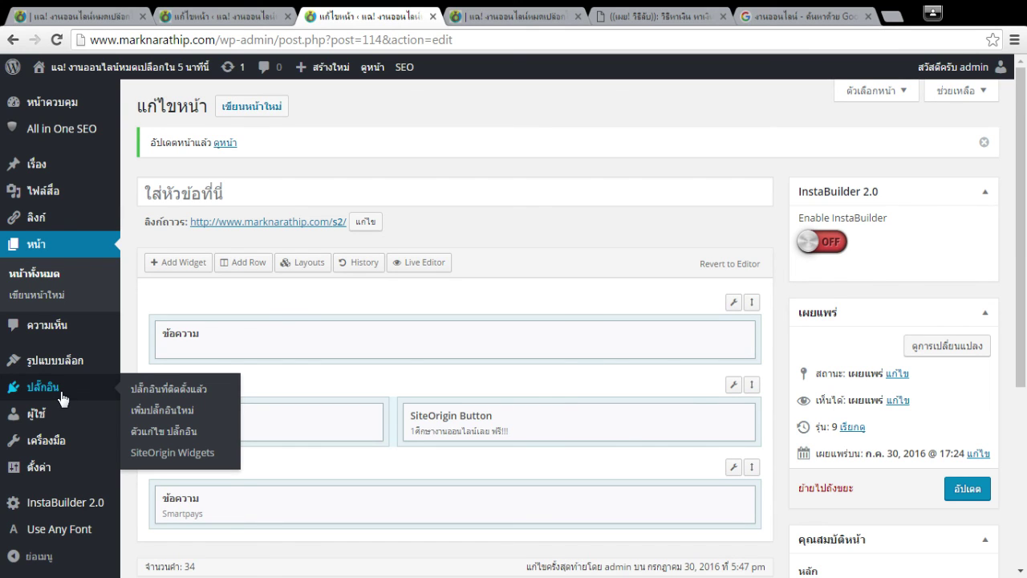
Browse the Appearance and Plugins menus to reach the Add New Plugins page.
mouse_move(48, 360)
click(137, 364)
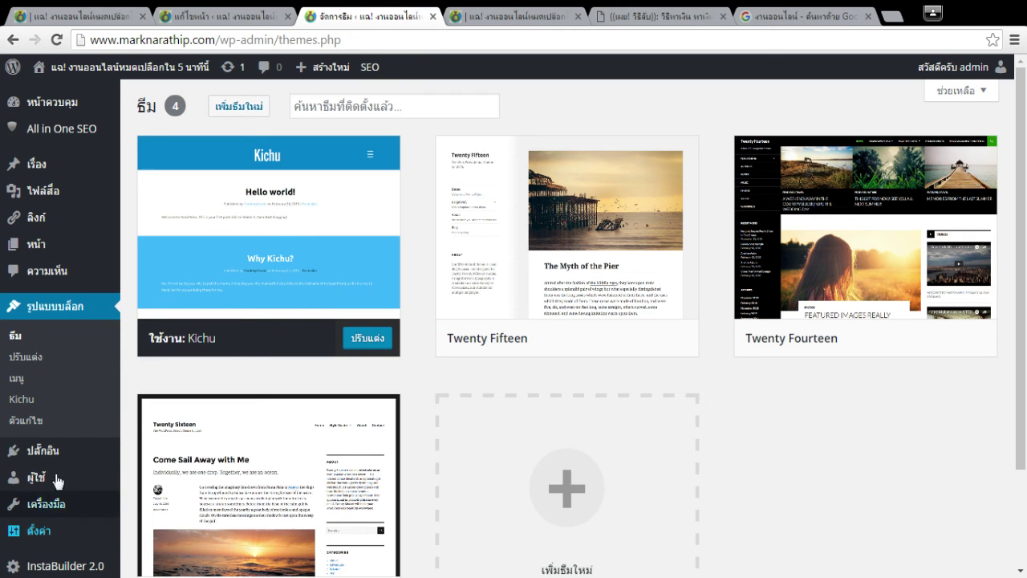
mouse_move(72, 451)
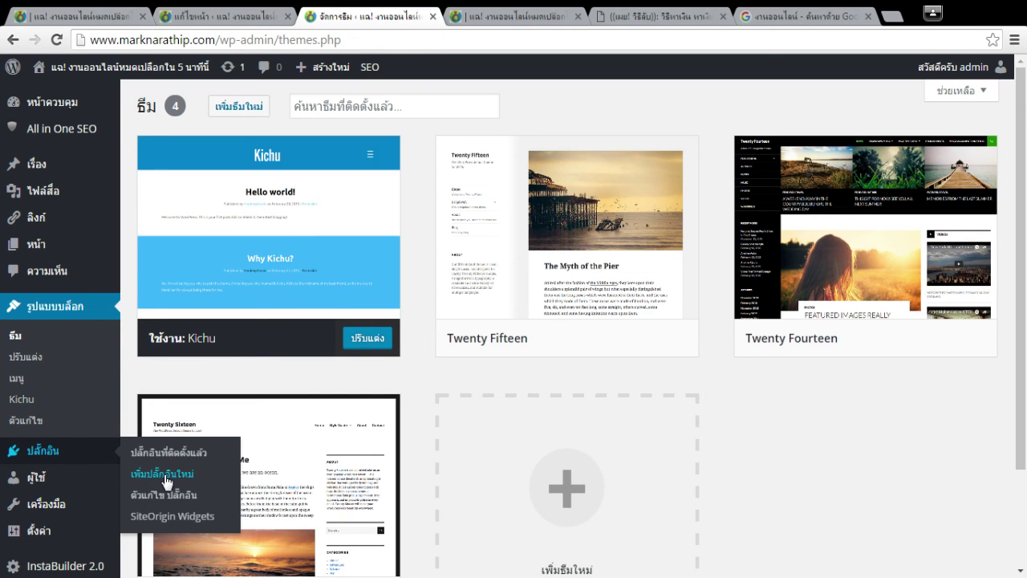
click(165, 474)
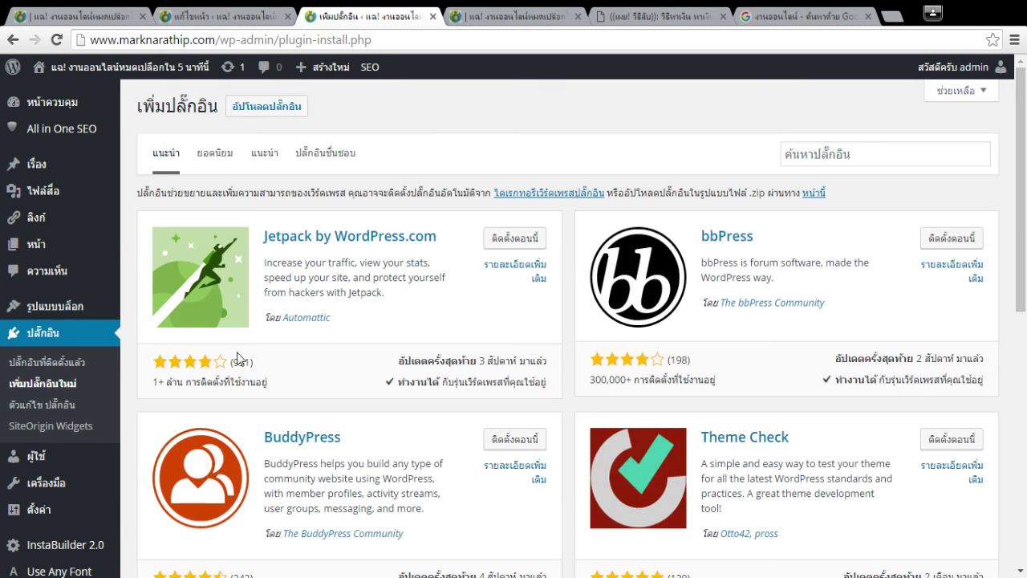
Search the plugin directory for 'Page Builder by SiteOrigin', copied from Installed Plugins, and open its details.
click(60, 363)
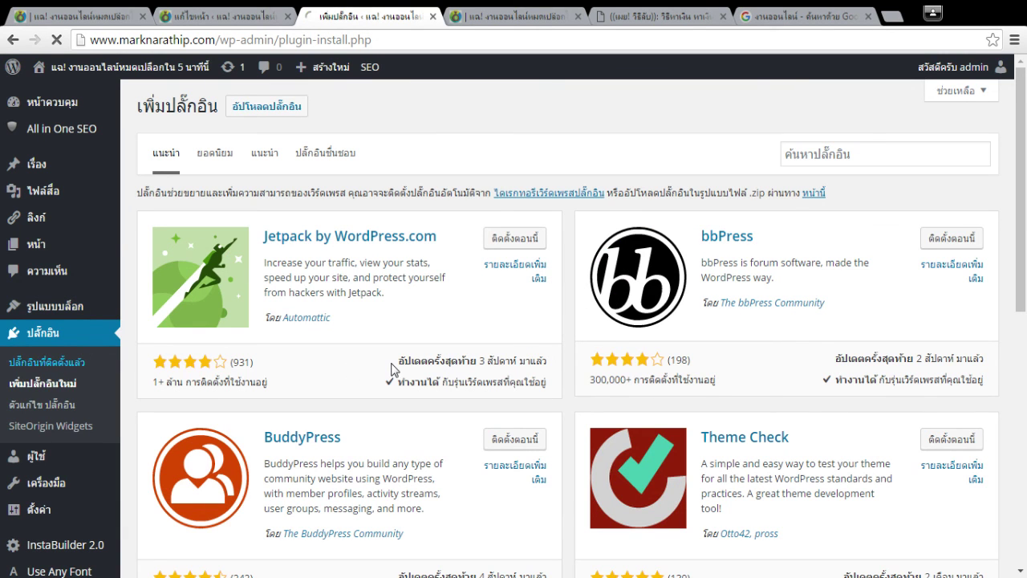
drag(304, 393, 170, 393)
key(ctrl+c)
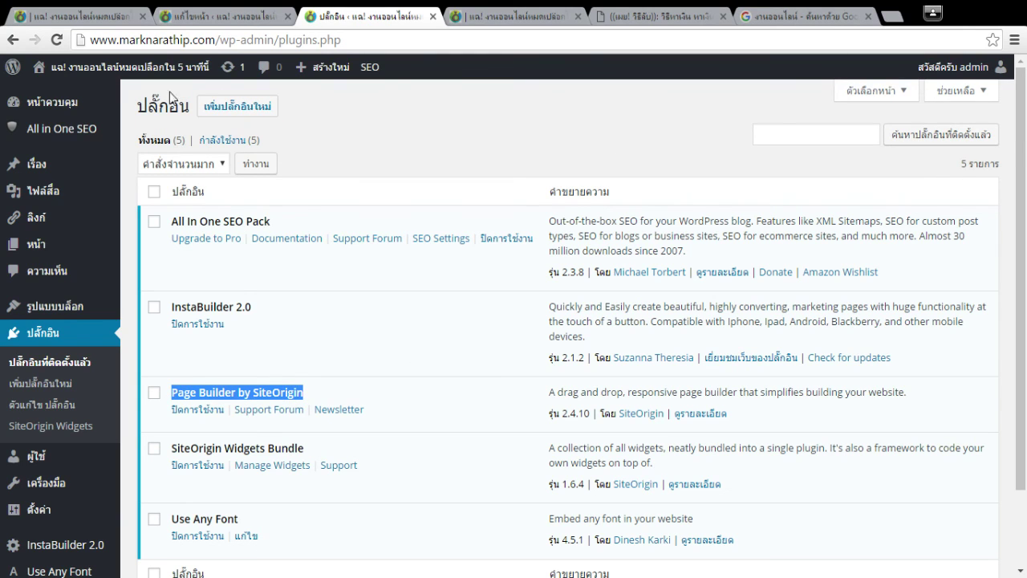
click(229, 107)
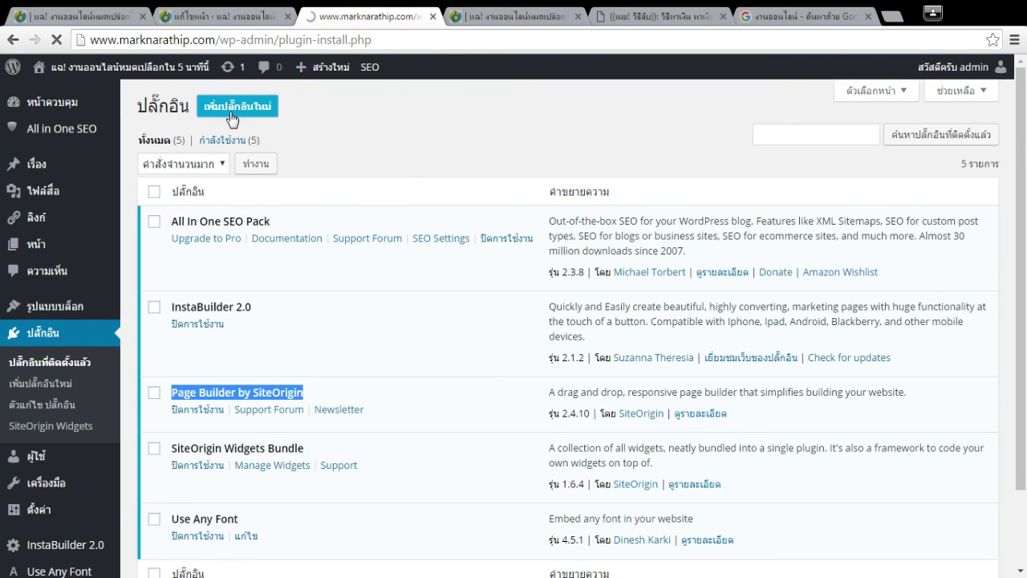
click(842, 170)
key(ctrl+v)
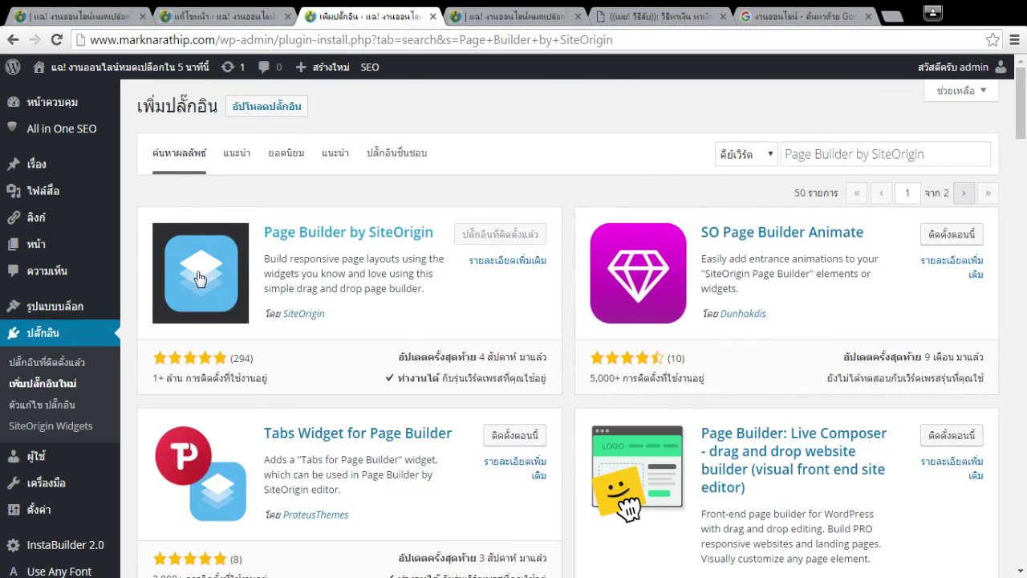
click(328, 232)
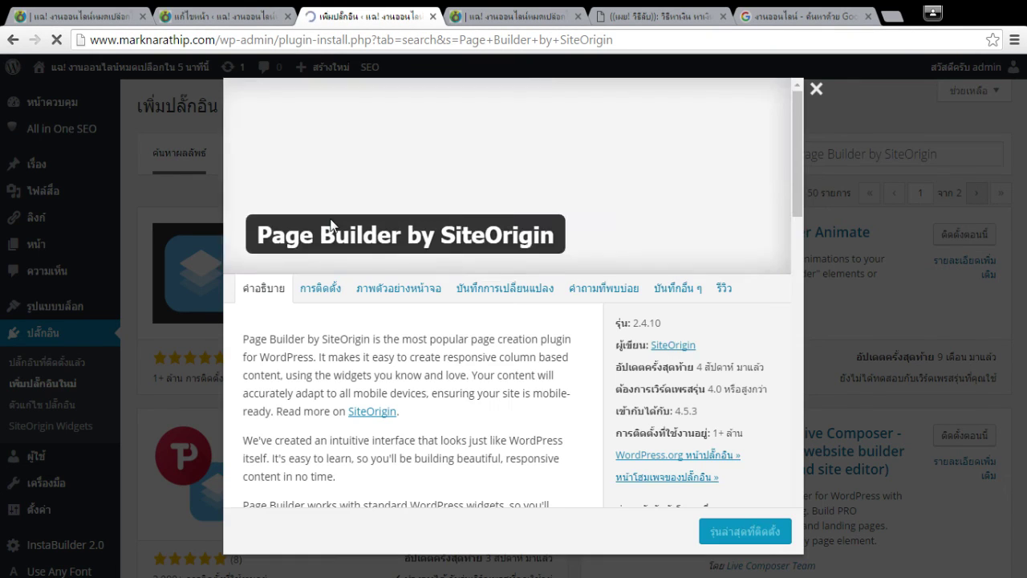